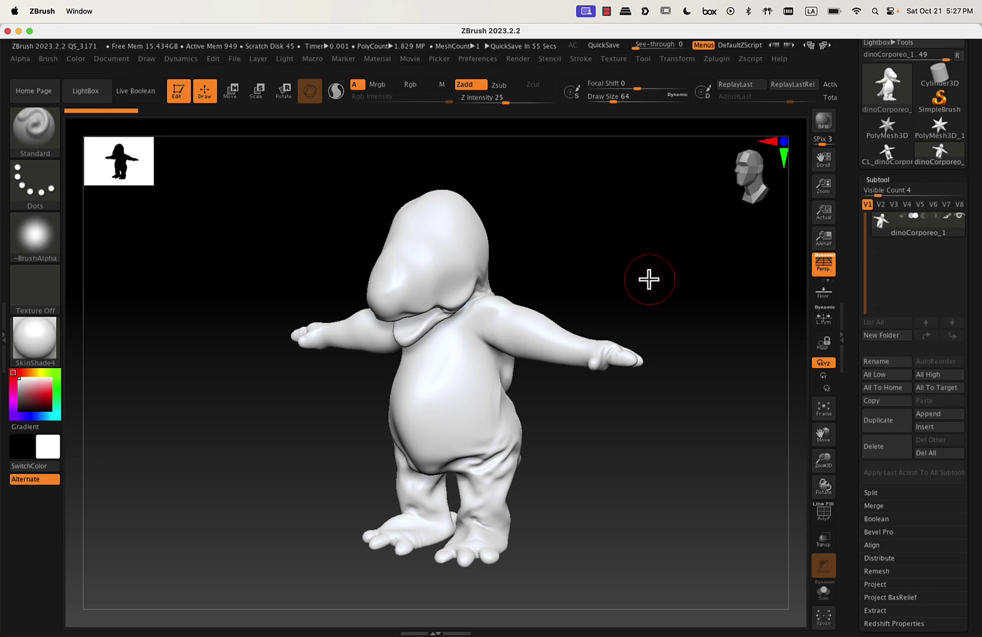
Examine the dinosaur model from the front, from above, around the hand and from the side.
{"action": "left_click_drag", "start_coordinate": [648, 279], "coordinate": [611, 283]}
{"action": "right_click_drag", "start_coordinate": [598, 280], "coordinate": [645, 278], "text": "ctrl"}
{"action": "mouse_move", "coordinate": [647, 278]}
{"action": "left_mouse_down"}
{"action": "mouse_move", "coordinate": [649, 269]}
{"action": "mouse_move", "coordinate": [648, 282]}
{"action": "left_mouse_up"}
{"action": "left_click_drag", "start_coordinate": [669, 422], "coordinate": [677, 420], "text": "shift"}
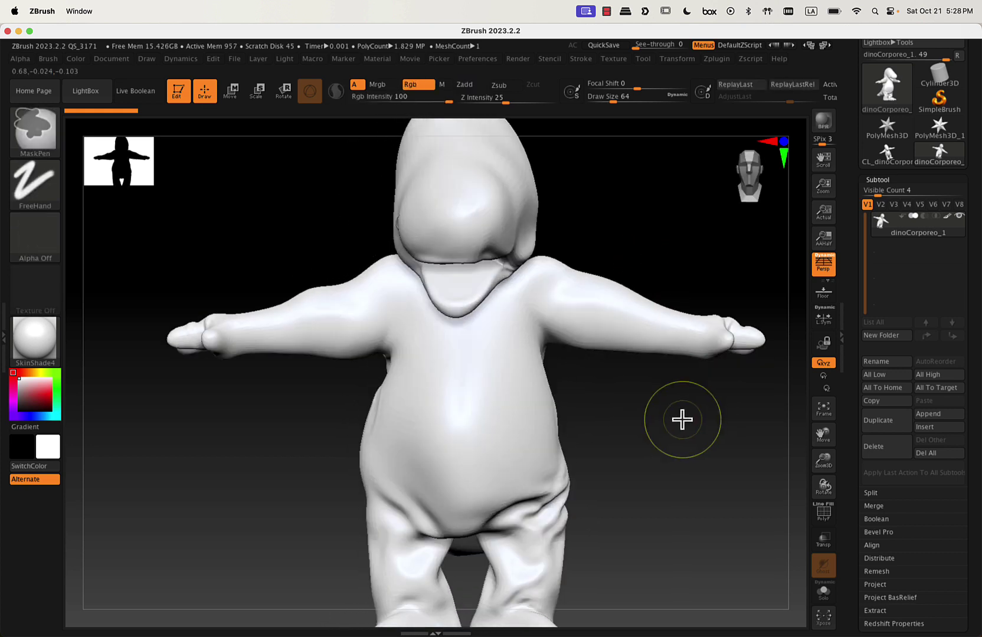
{"action": "right_click_drag", "start_coordinate": [681, 418], "coordinate": [607, 422], "text": "ctrl"}
{"action": "left_click_drag", "start_coordinate": [631, 311], "coordinate": [626, 289]}
{"action": "right_click_drag", "start_coordinate": [598, 269], "coordinate": [672, 269], "text": "ctrl"}
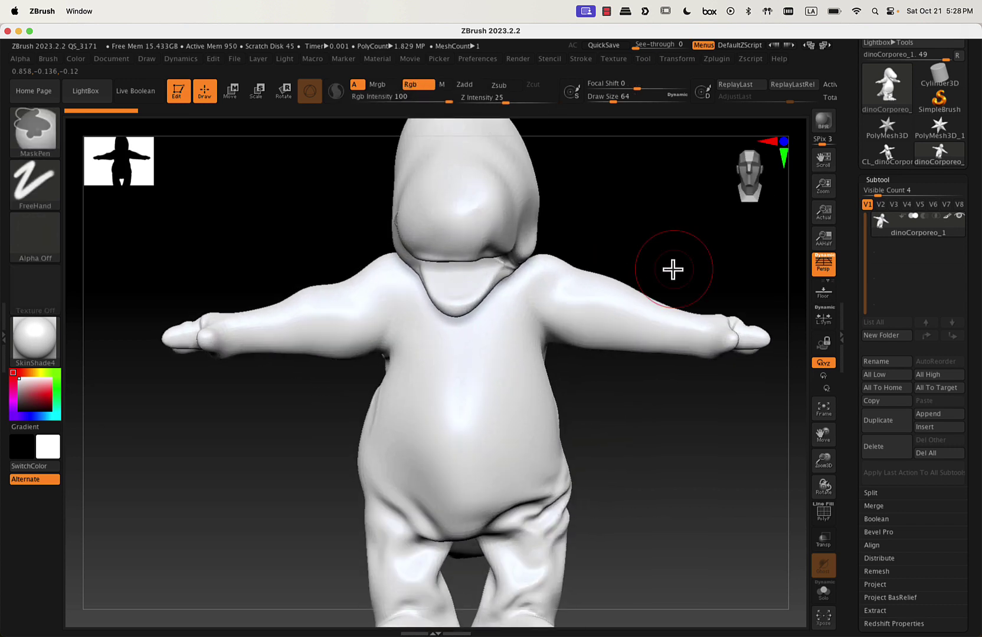
{"action": "left_click_drag", "start_coordinate": [695, 424], "coordinate": [610, 421], "text": "alt"}
{"action": "left_click_drag", "start_coordinate": [600, 288], "coordinate": [608, 384]}
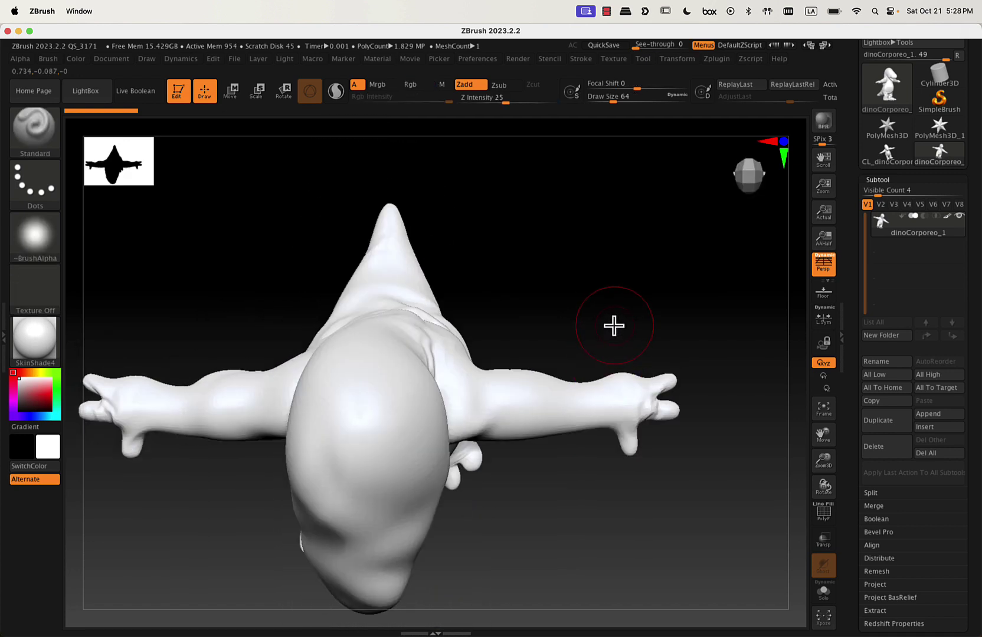
{"action": "left_click_drag", "start_coordinate": [611, 325], "coordinate": [521, 279], "text": "alt"}
{"action": "right_click_drag", "start_coordinate": [525, 286], "coordinate": [618, 289], "text": "ctrl"}
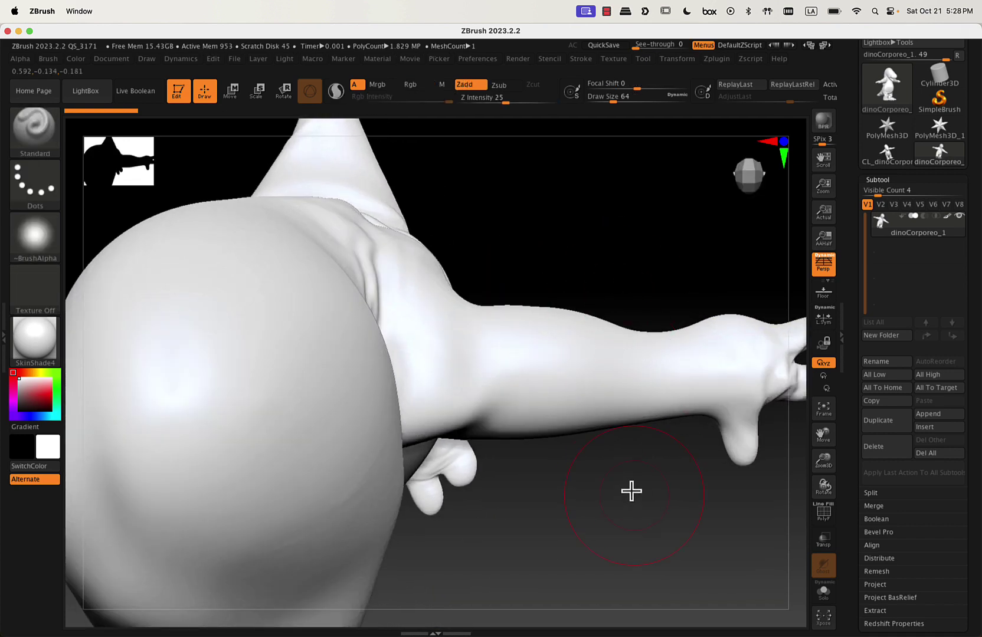
{"action": "left_click_drag", "start_coordinate": [631, 491], "coordinate": [464, 472], "text": "alt"}
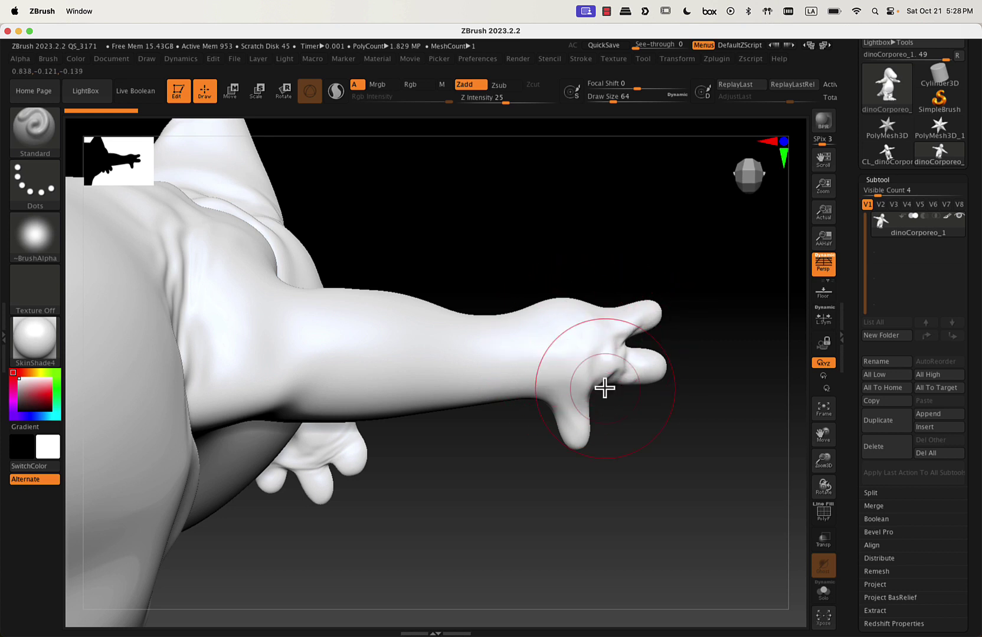
{"action": "left_click_drag", "start_coordinate": [651, 435], "coordinate": [546, 339]}
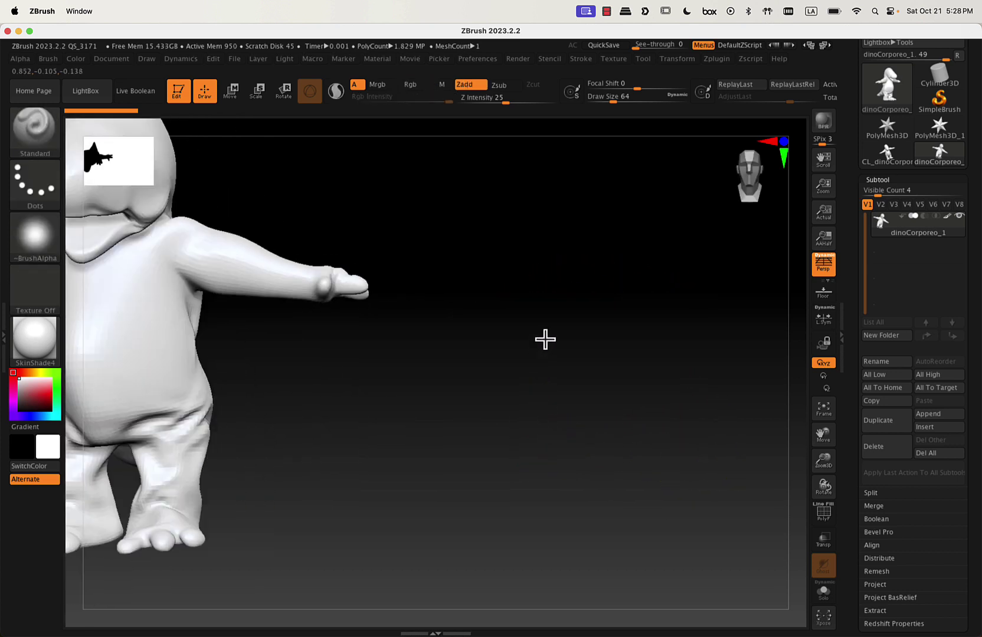
{"action": "left_click_drag", "start_coordinate": [482, 369], "coordinate": [681, 387], "text": "alt"}
{"action": "left_click_drag", "start_coordinate": [620, 405], "coordinate": [708, 404], "text": "alt"}
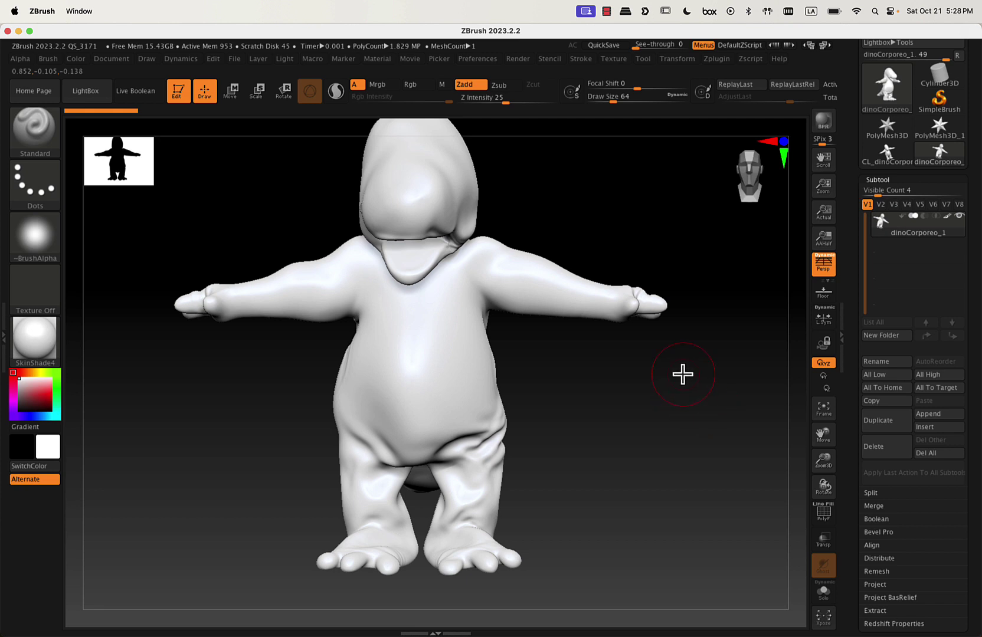
{"action": "left_click_drag", "start_coordinate": [660, 385], "coordinate": [629, 401]}
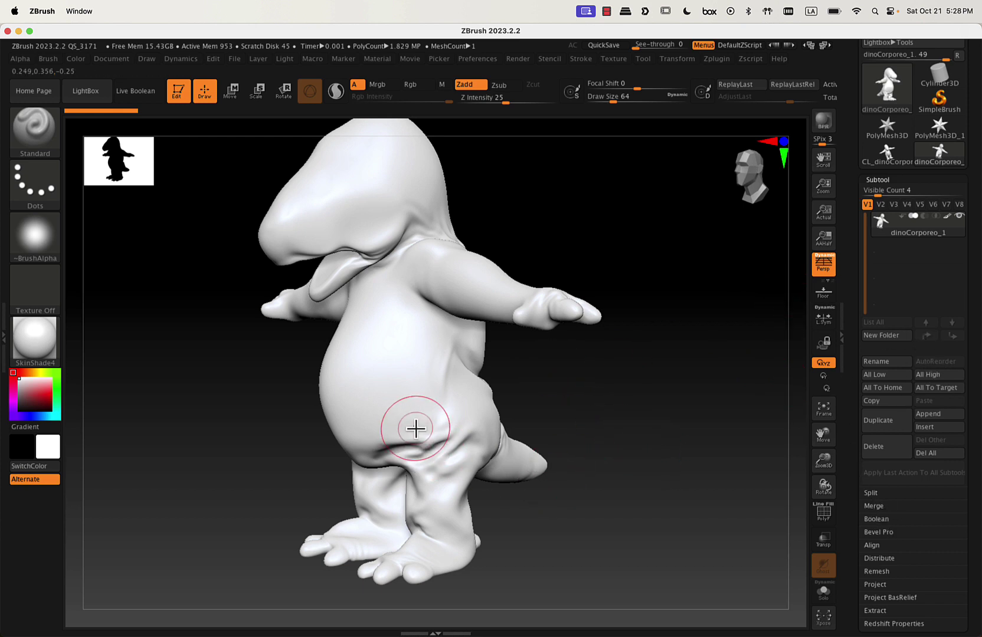
Try a ClothSlide brush stroke on the dinosaur's belly and undo it.
{"action": "key", "text": "b"}
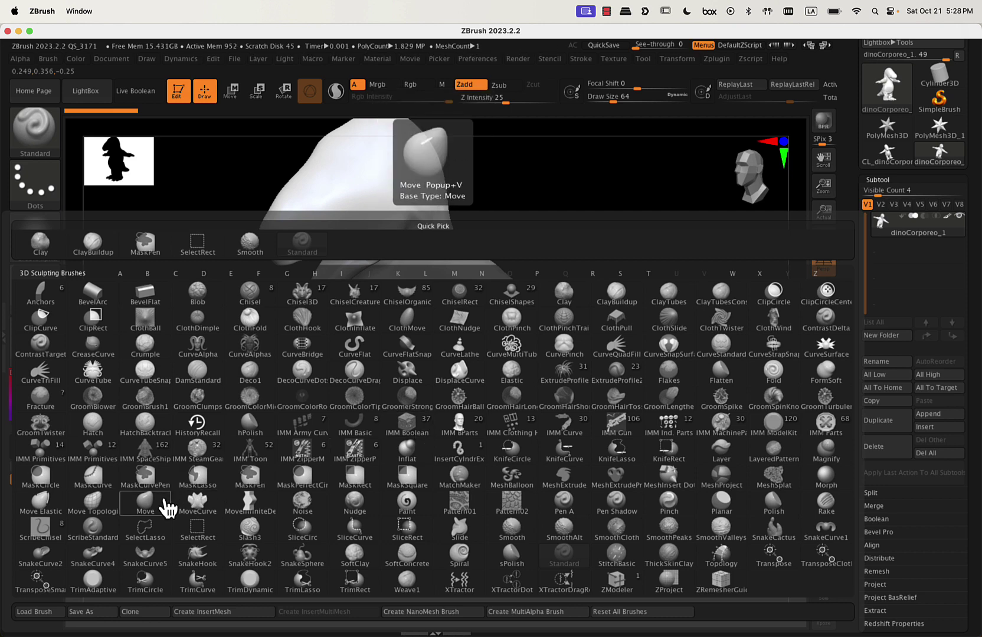
{"action": "key", "text": "c"}
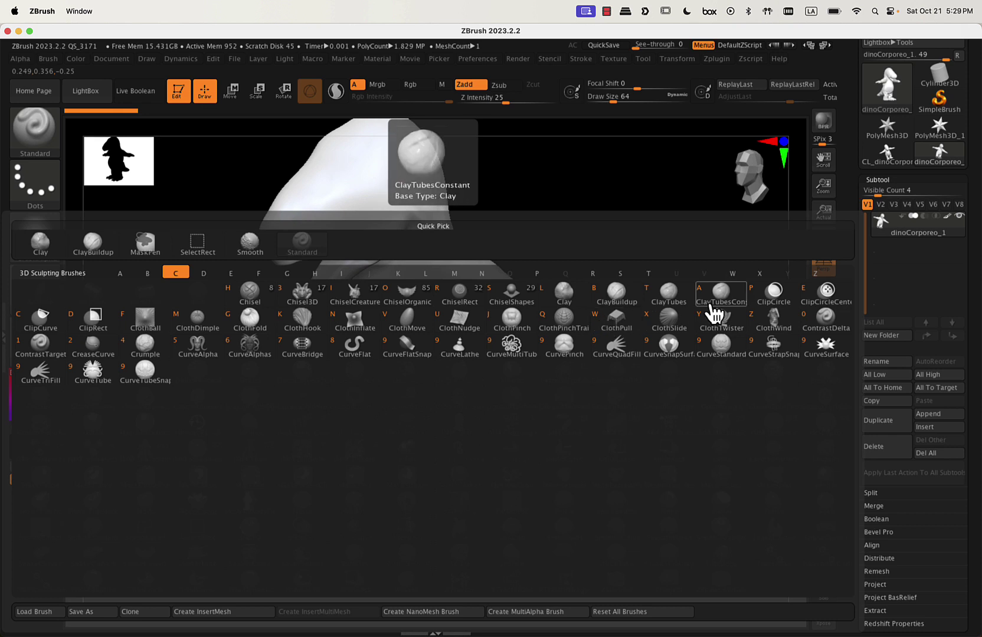
{"action": "left_click", "coordinate": [672, 325]}
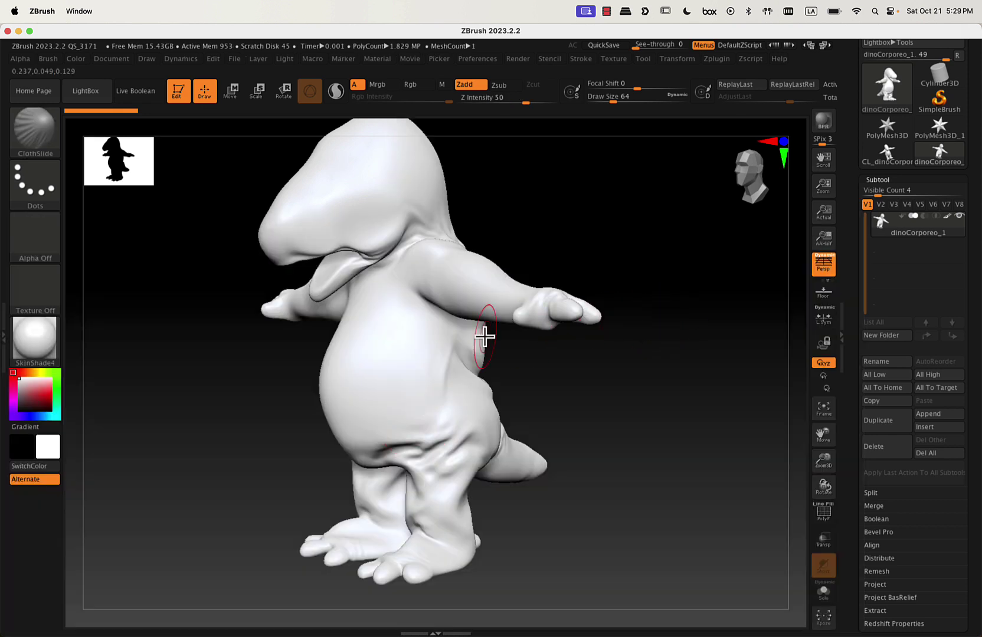
{"action": "left_click_drag", "start_coordinate": [425, 353], "coordinate": [419, 387]}
{"action": "key", "text": "super+z"}
{"action": "key", "text": "b"}
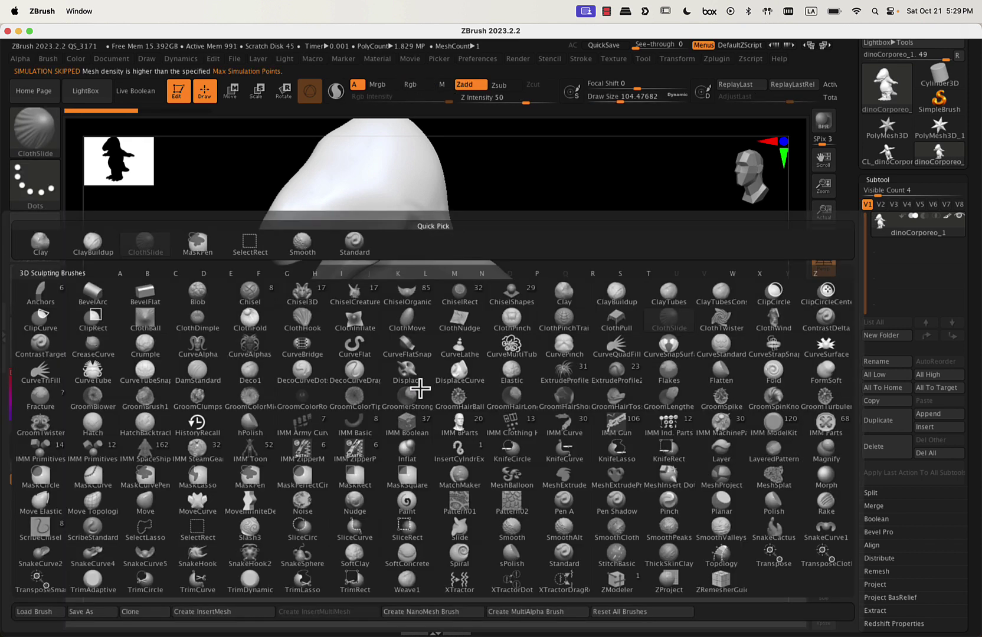
{"action": "key", "text": "m"}
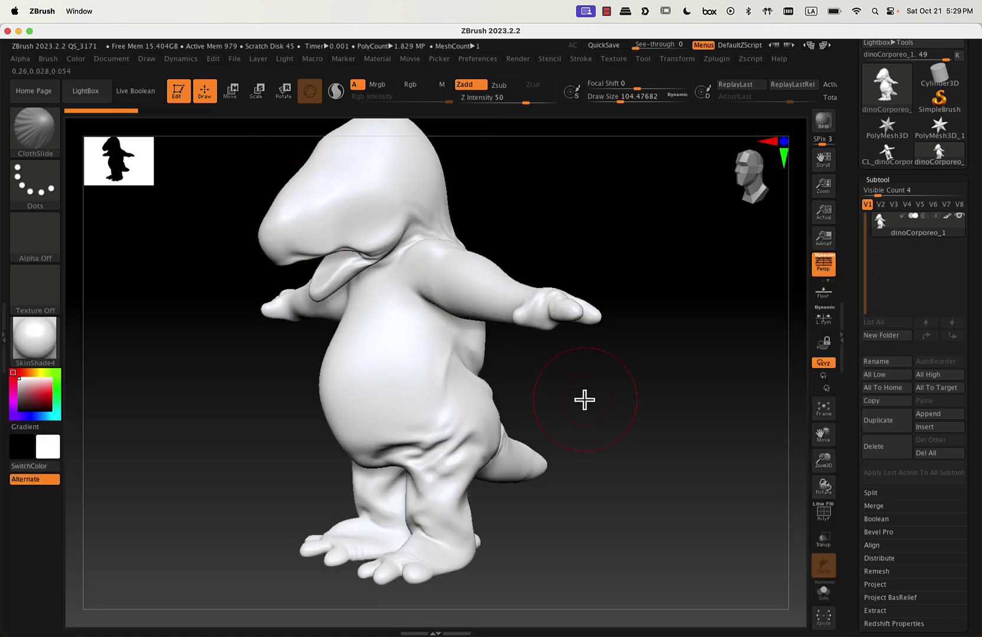
Set the brush draw size to about 23.3 and try a ClothSlide stroke on the side of the dinosaur's head.
{"action": "left_click_drag", "start_coordinate": [517, 420], "coordinate": [767, 341]}
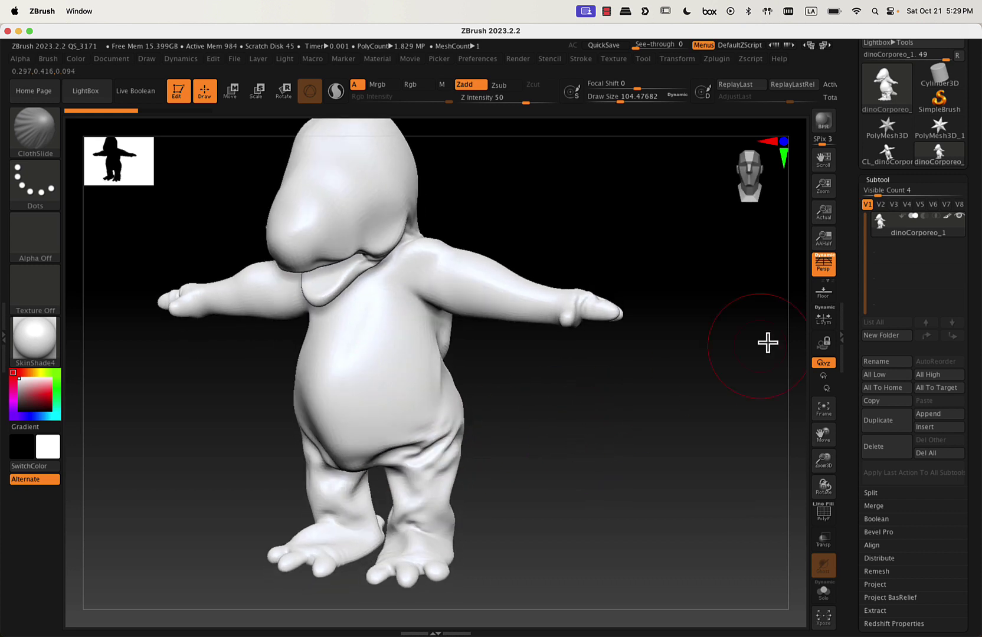
{"action": "left_click_drag", "start_coordinate": [640, 225], "coordinate": [675, 263]}
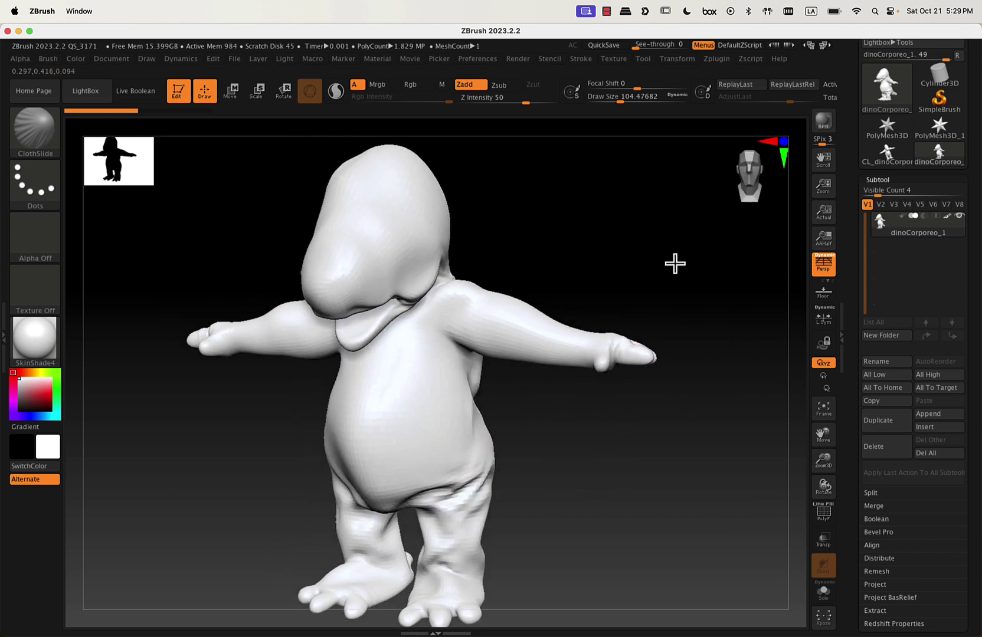
{"action": "scroll", "coordinate": [976, 496], "scroll_direction": "down", "scroll_amount": 3}
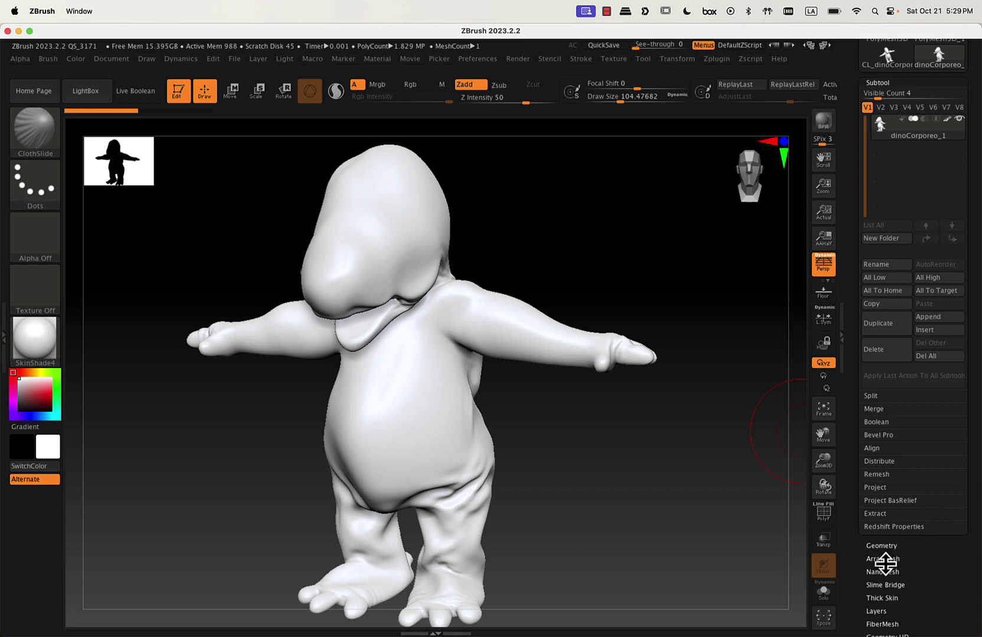
{"action": "left_click_drag", "start_coordinate": [560, 459], "coordinate": [549, 460]}
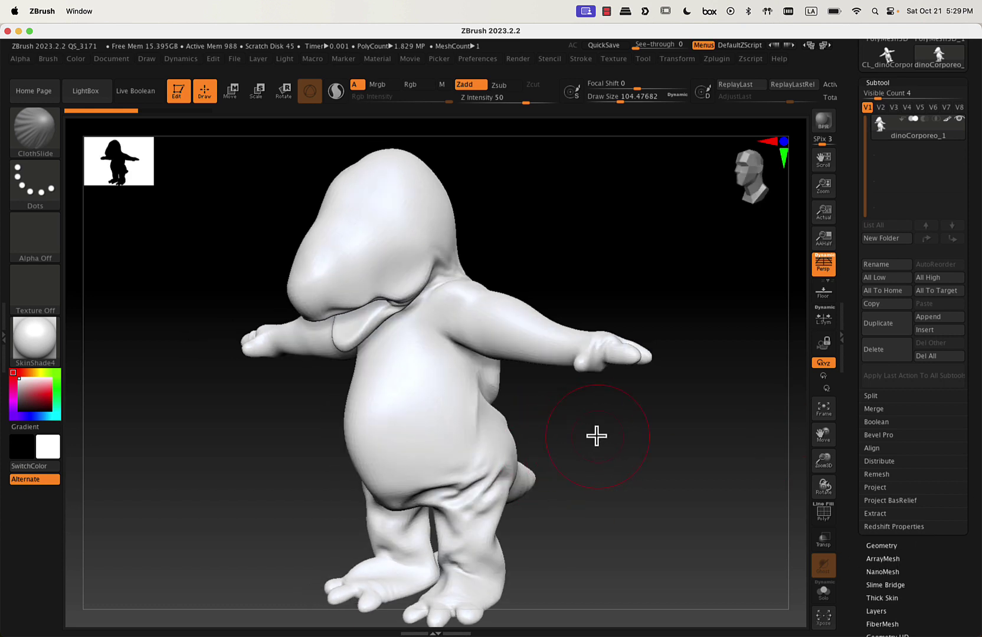
{"action": "left_click_drag", "start_coordinate": [596, 436], "coordinate": [678, 517], "text": "alt"}
{"action": "right_click_drag", "start_coordinate": [611, 404], "coordinate": [569, 269], "text": "ctrl"}
{"action": "key", "text": "s"}
{"action": "left_click_drag", "start_coordinate": [477, 267], "coordinate": [458, 265]}
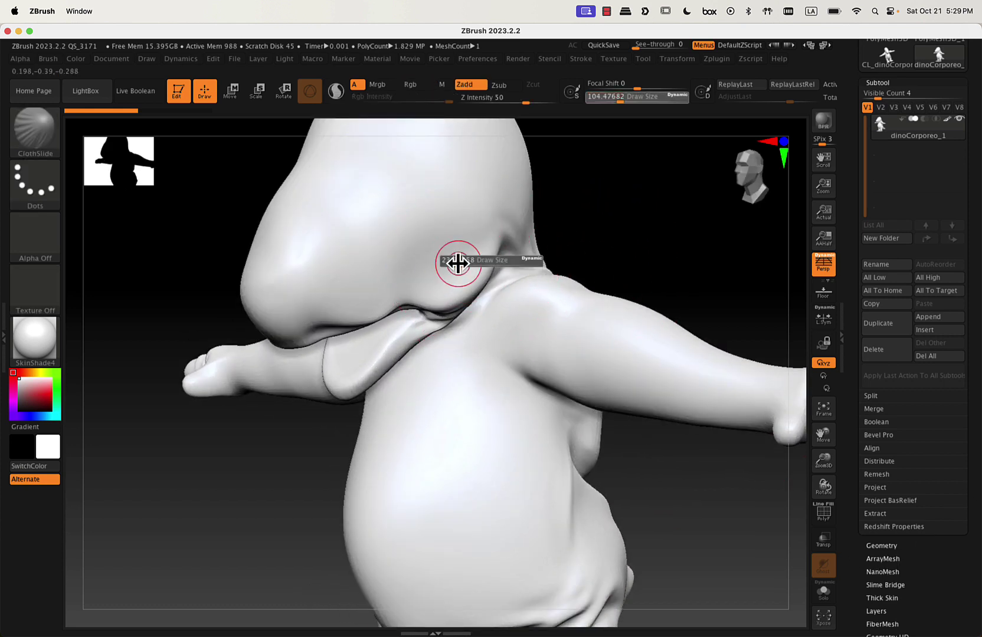
{"action": "left_click_drag", "start_coordinate": [578, 216], "coordinate": [563, 379]}
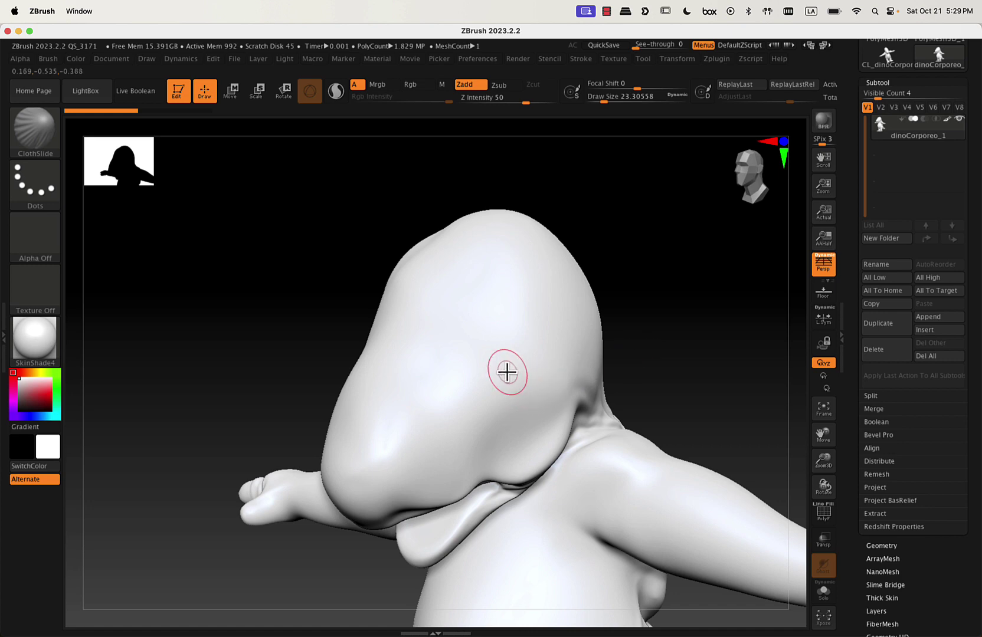
{"action": "mouse_move", "coordinate": [499, 334]}
{"action": "left_mouse_down"}
{"action": "mouse_move", "coordinate": [504, 390]}
{"action": "mouse_move", "coordinate": [508, 355]}
{"action": "left_mouse_up"}
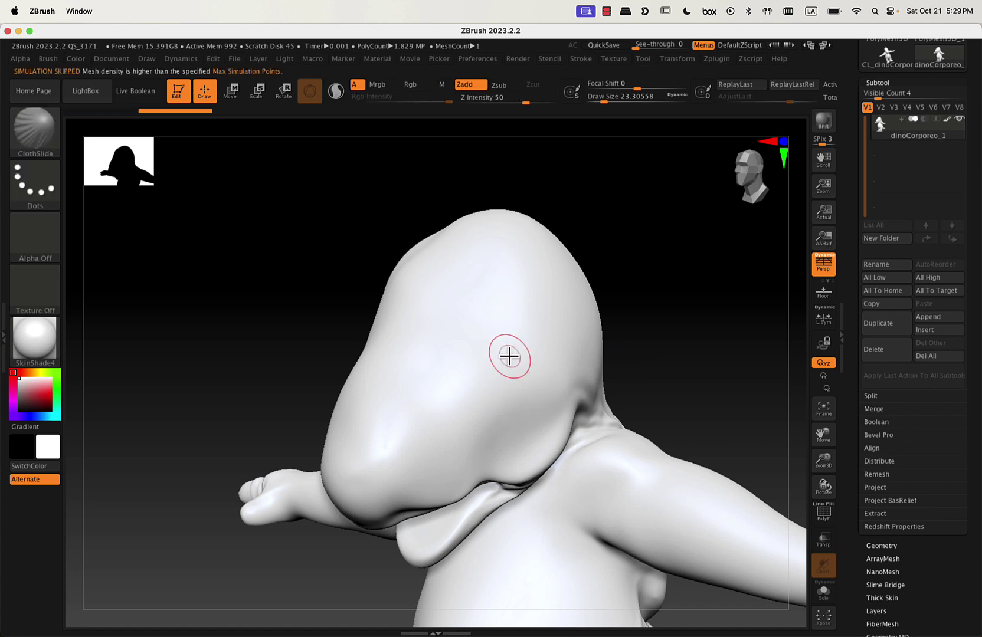
Sculpt two cross-shaped patches on the side of the dinosaur's head with the ClayBuildup brush.
{"action": "key", "text": "b"}
{"action": "key", "text": "c"}
{"action": "key", "text": "b"}
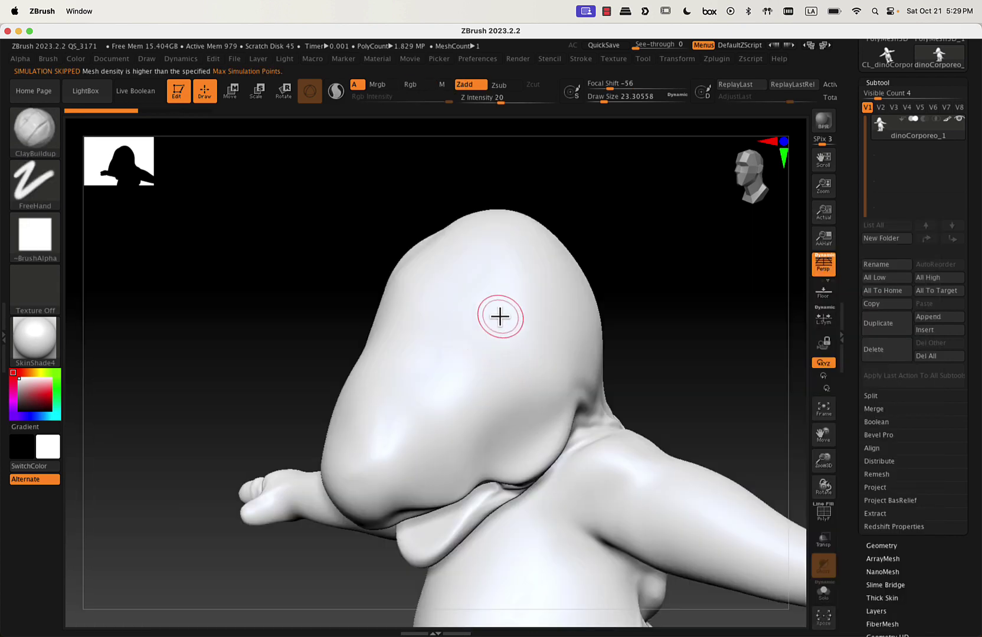
{"action": "mouse_move", "coordinate": [500, 317]}
{"action": "left_mouse_down"}
{"action": "mouse_move", "coordinate": [501, 383]}
{"action": "mouse_move", "coordinate": [530, 354]}
{"action": "left_mouse_up"}
{"action": "key", "text": "ctrl+z"}
{"action": "right_click_drag", "start_coordinate": [575, 357], "coordinate": [526, 364]}
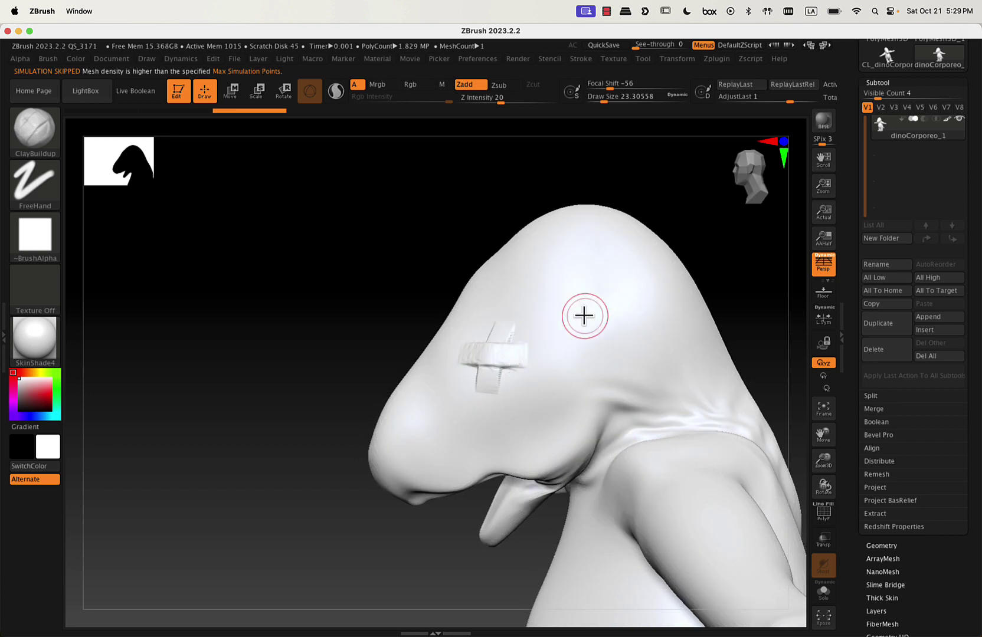
{"action": "mouse_move", "coordinate": [569, 288]}
{"action": "left_mouse_down"}
{"action": "mouse_move", "coordinate": [566, 331]}
{"action": "mouse_move", "coordinate": [598, 317]}
{"action": "left_mouse_up"}
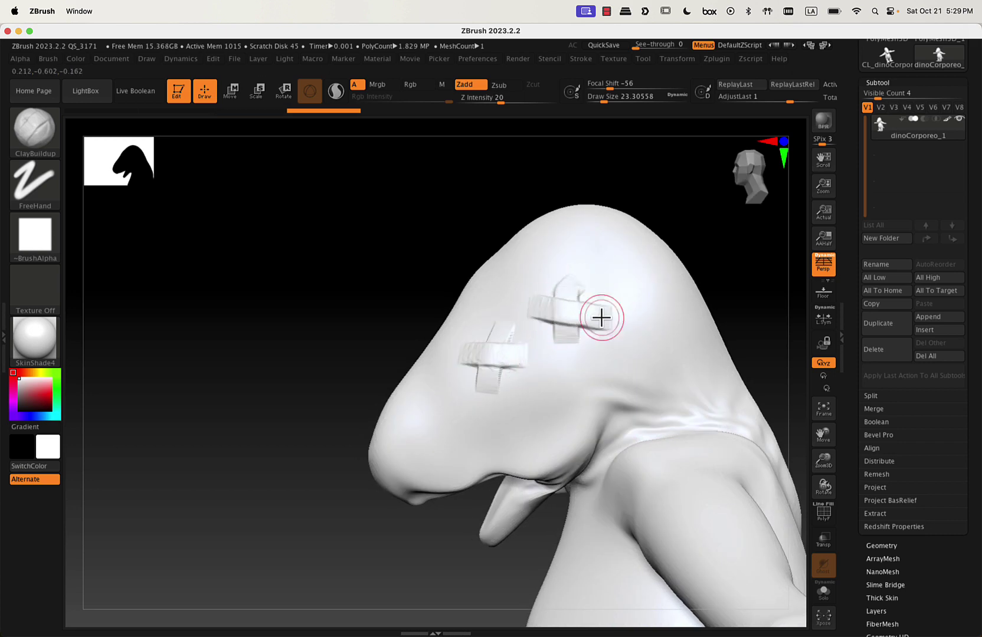
Sculpt a crossed-strip patch on the dinosaur's belly with ClayBuildup, plus a short strip on its other side.
{"action": "mouse_move", "coordinate": [515, 460]}
{"action": "right_mouse_down"}
{"action": "mouse_move", "coordinate": [487, 355]}
{"action": "mouse_move", "coordinate": [506, 401]}
{"action": "mouse_move", "coordinate": [561, 436]}
{"action": "mouse_move", "coordinate": [550, 458]}
{"action": "mouse_move", "coordinate": [472, 461]}
{"action": "mouse_move", "coordinate": [528, 451]}
{"action": "mouse_move", "coordinate": [436, 502]}
{"action": "mouse_move", "coordinate": [480, 500]}
{"action": "mouse_move", "coordinate": [466, 499]}
{"action": "right_mouse_up"}
{"action": "left_click", "coordinate": [409, 489]}
{"action": "right_click_drag", "start_coordinate": [542, 487], "coordinate": [529, 335]}
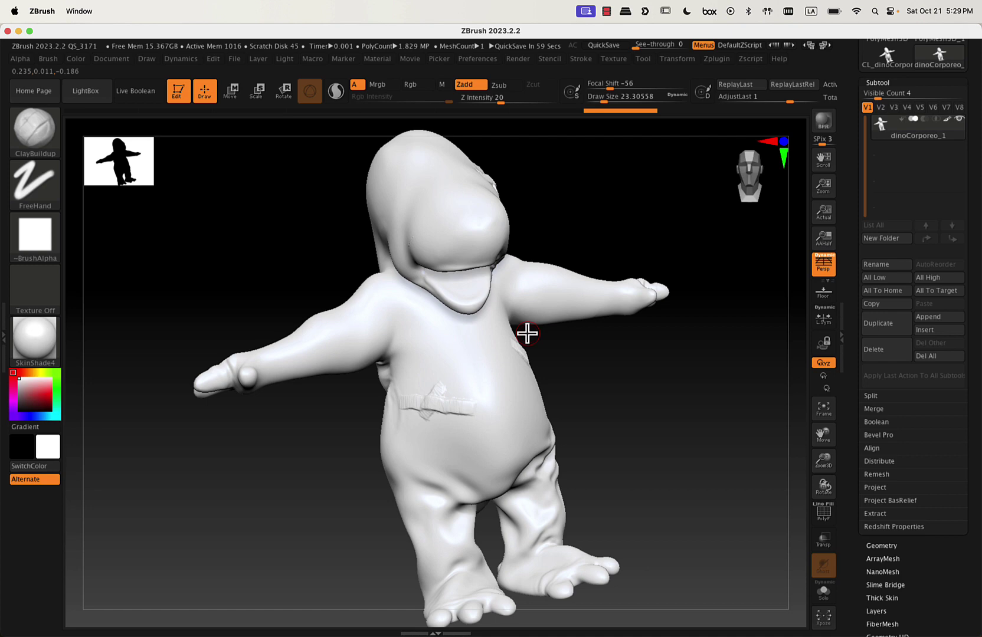
Select the IMM MachineParts brush and choose its ExhaustPipe insert mesh.
{"action": "key", "text": "b"}
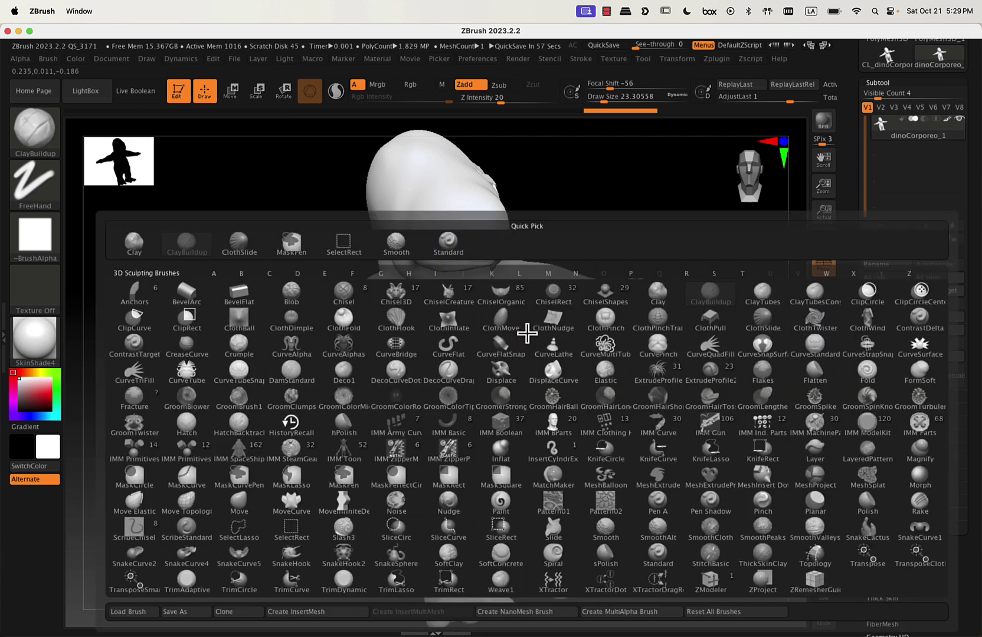
{"action": "key", "text": "i"}
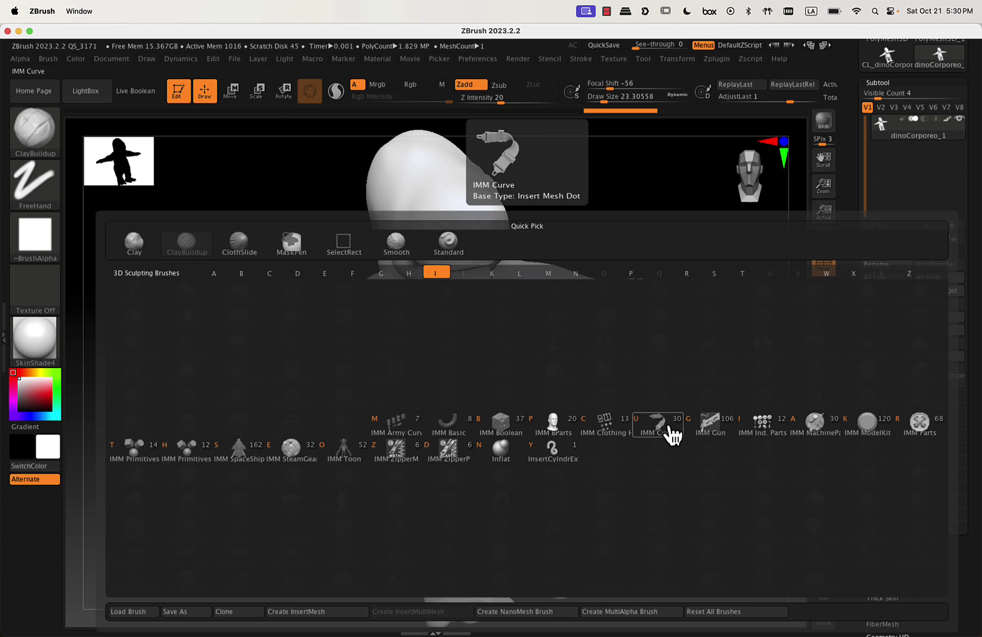
{"action": "left_click", "coordinate": [817, 425]}
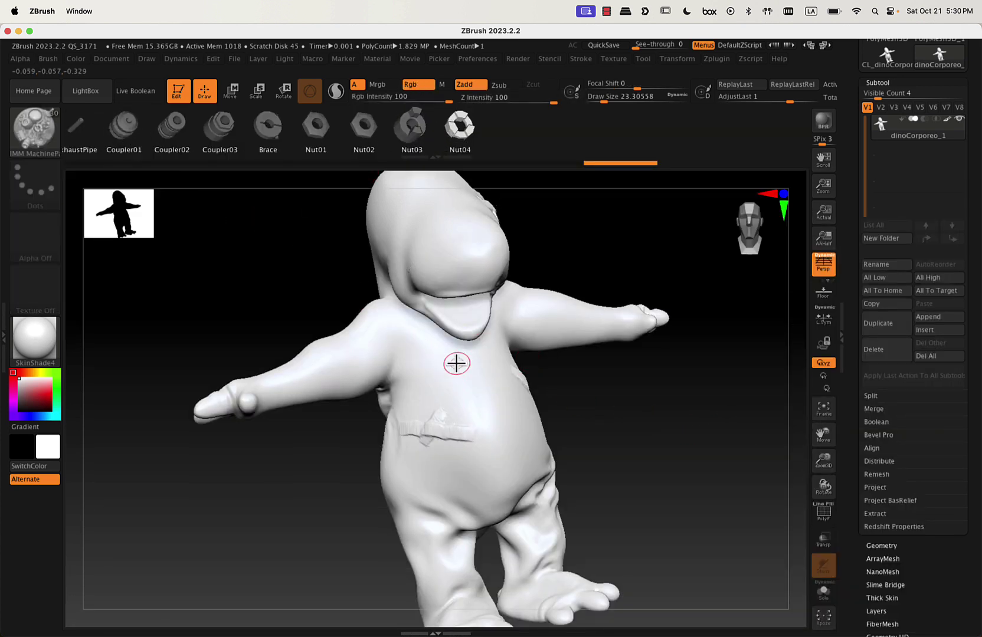
{"action": "key", "text": "m"}
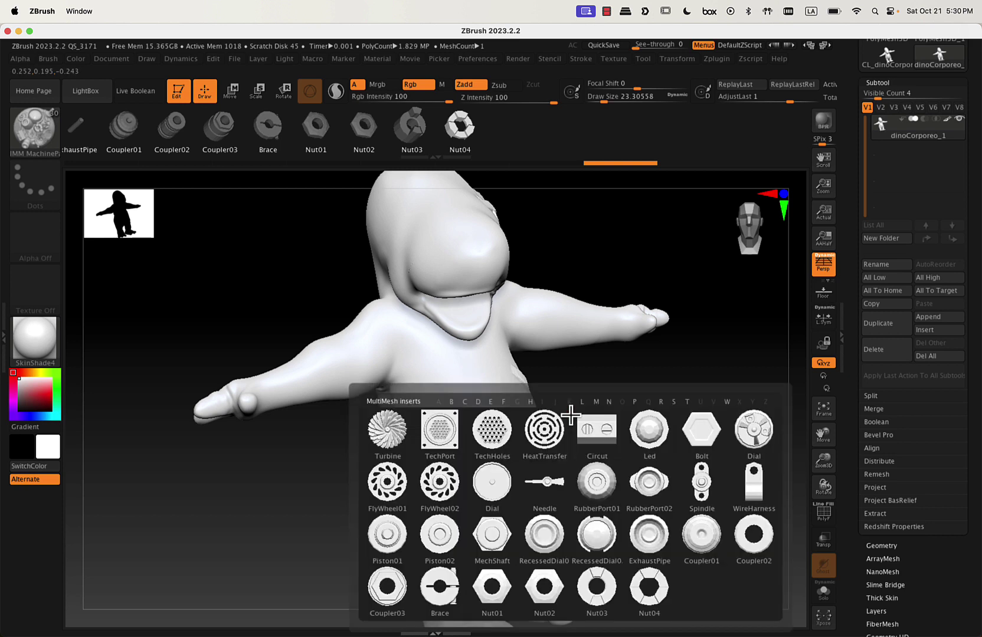
{"action": "left_click", "coordinate": [650, 546]}
Try to insert the ExhaustPipe mesh on the dinosaur's body while it still has multiple subdivision levels.
{"action": "right_click_drag", "start_coordinate": [567, 281], "coordinate": [560, 307]}
{"action": "left_click_drag", "start_coordinate": [413, 242], "coordinate": [515, 283]}
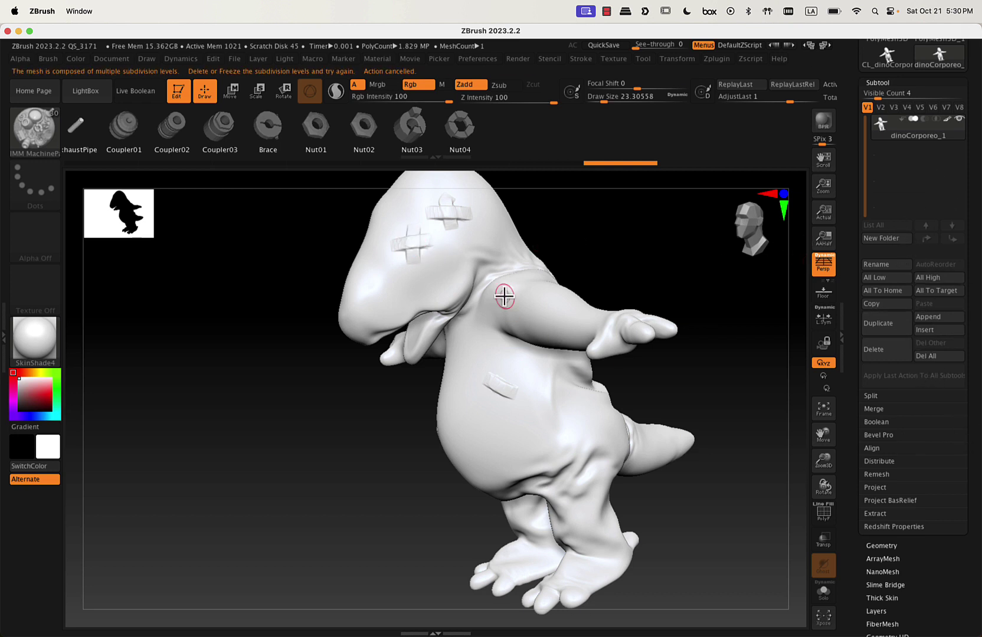
{"action": "left_click_drag", "start_coordinate": [360, 414], "coordinate": [405, 399]}
{"action": "left_click_drag", "start_coordinate": [563, 440], "coordinate": [671, 455], "text": "alt"}
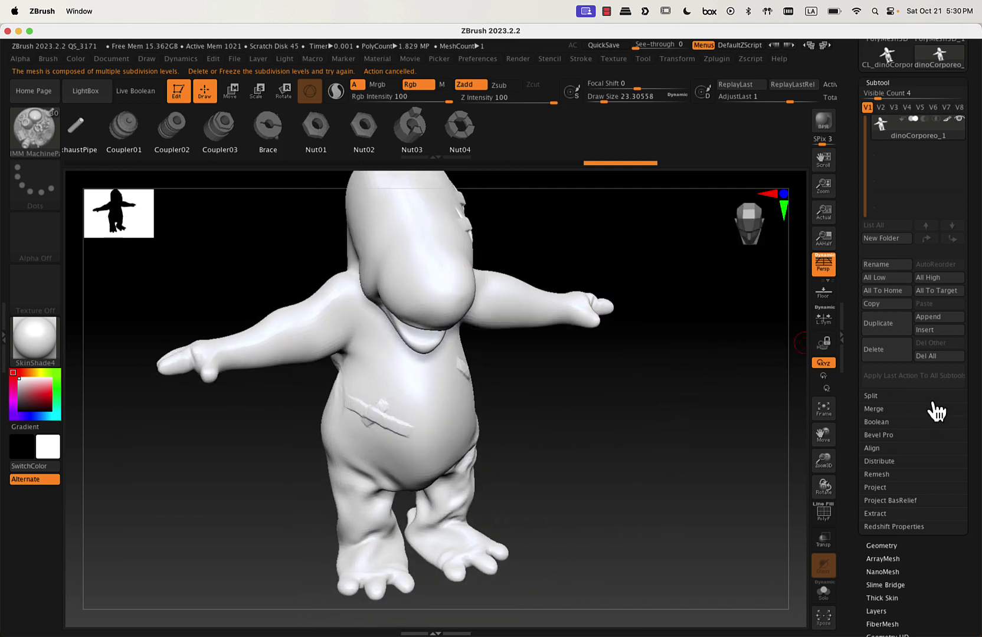
Delete the model's lower subdivision levels, keeping the highest one, level 5.
{"action": "left_click", "coordinate": [923, 548]}
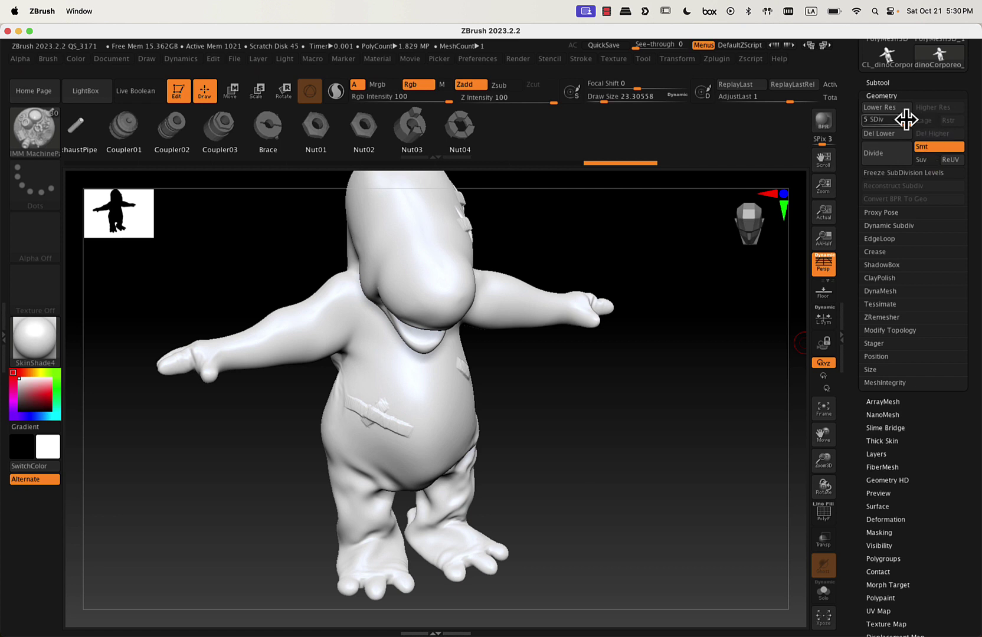
{"action": "left_click_drag", "start_coordinate": [868, 125], "coordinate": [920, 126]}
{"action": "scroll", "coordinate": [973, 191], "scroll_direction": "up", "scroll_amount": 5}
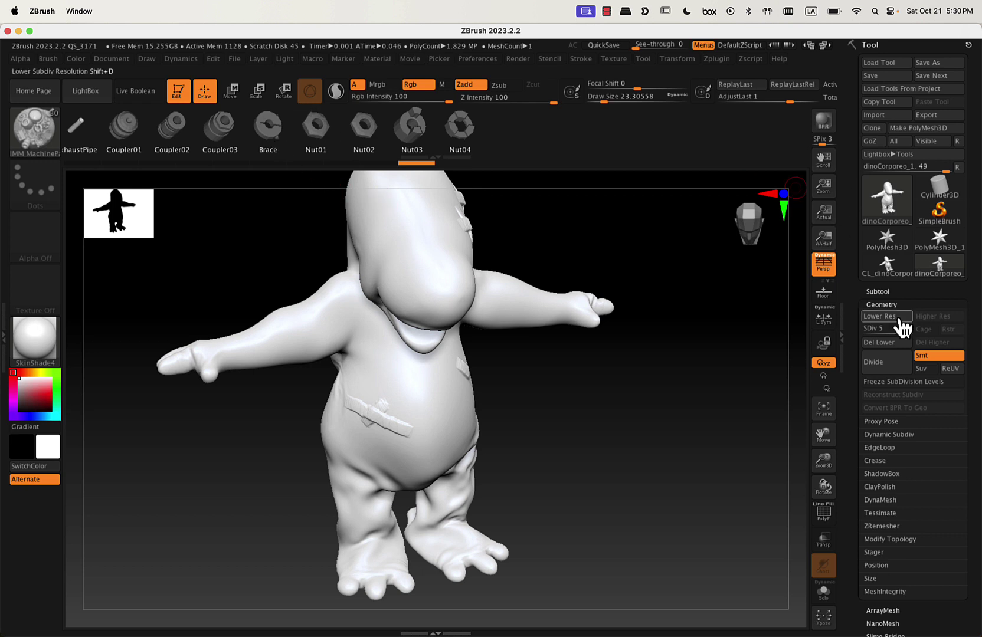
{"action": "left_click", "coordinate": [901, 355]}
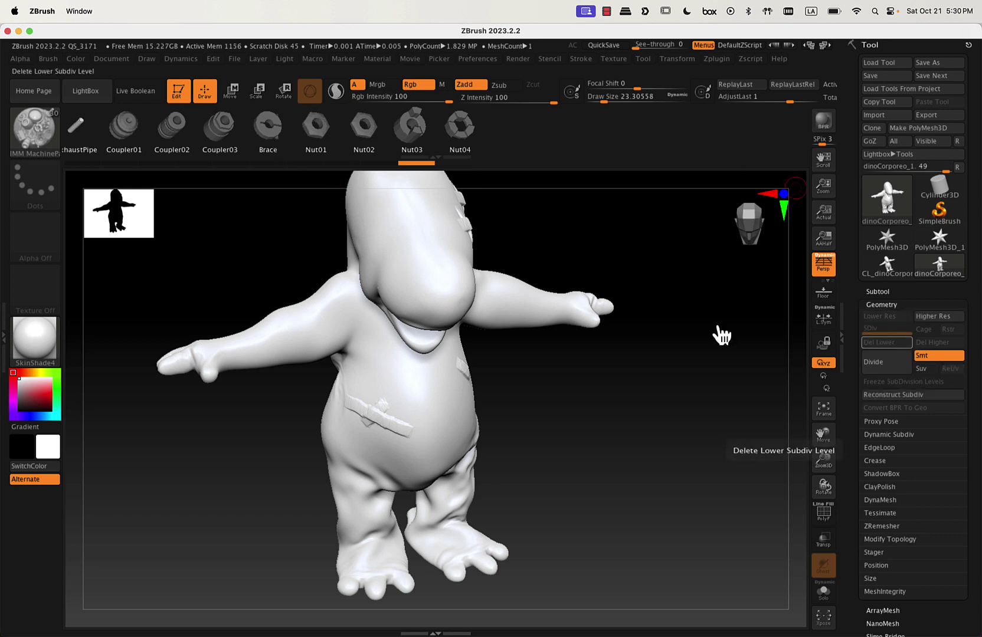
Try inserting the ExhaustPipe mesh on the dinosaur's body and undo the insertion.
{"action": "left_click_drag", "start_coordinate": [638, 393], "coordinate": [595, 396]}
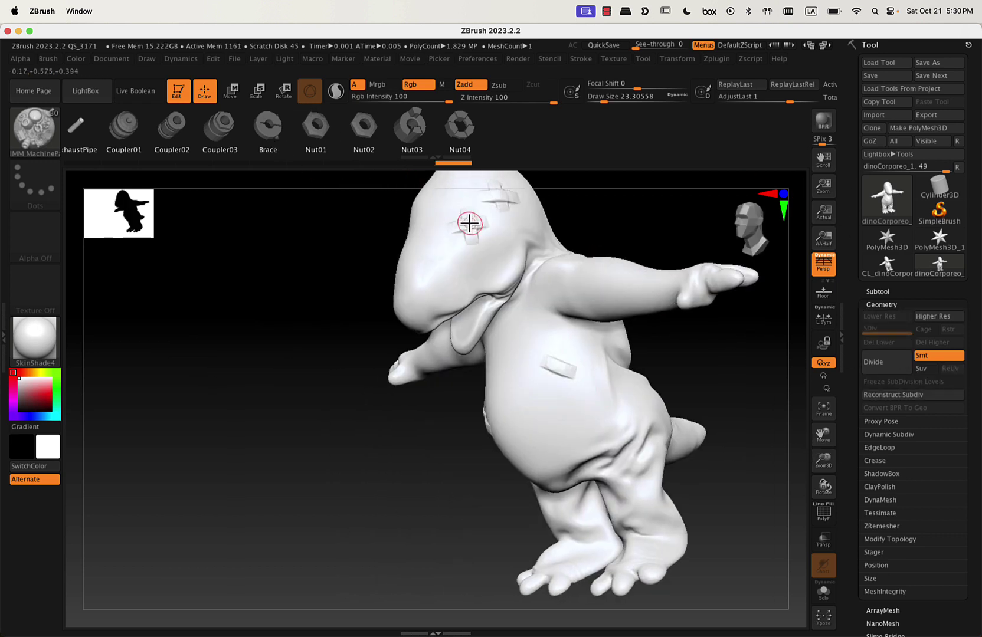
{"action": "key", "text": "ctrl+z"}
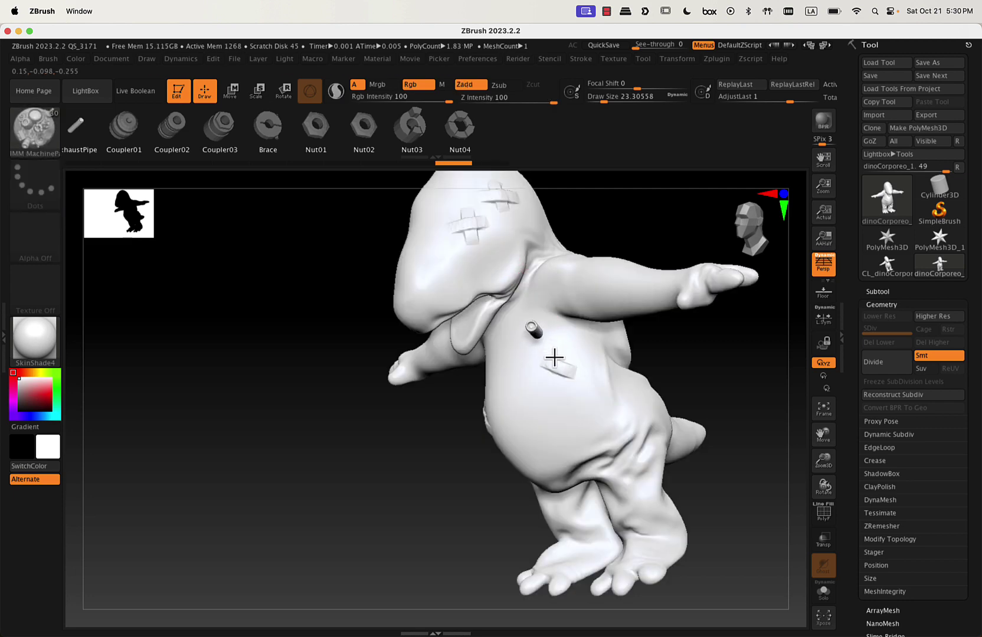
{"action": "key", "text": "ctrl+z"}
Insert Nut01 meshes over the two crossed patches on the dinosaur's head, plus one on the head's opposite side.
{"action": "right_click_drag", "start_coordinate": [586, 347], "coordinate": [597, 440]}
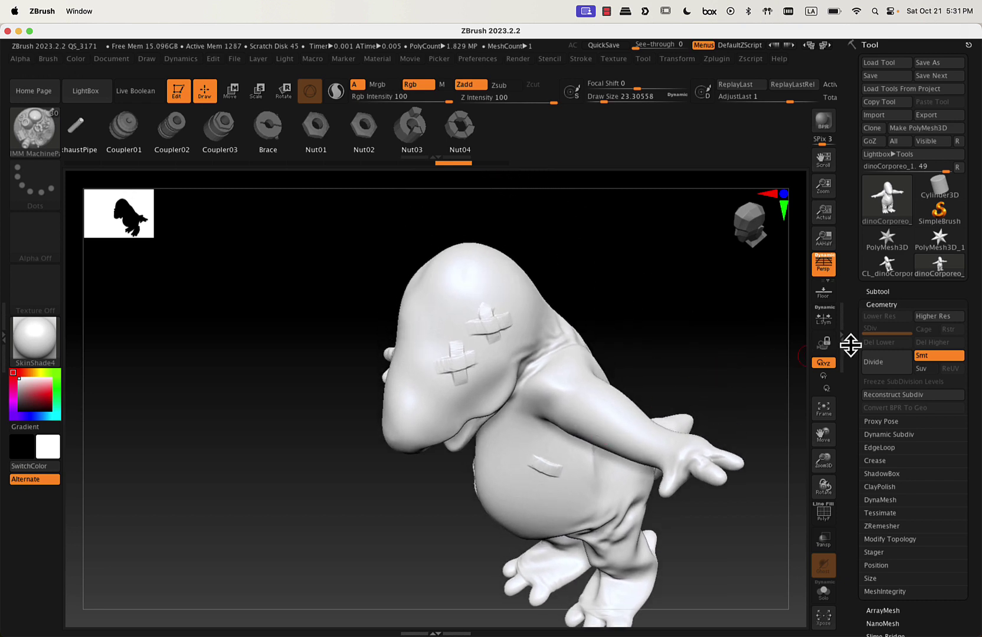
{"action": "left_click", "coordinate": [317, 140]}
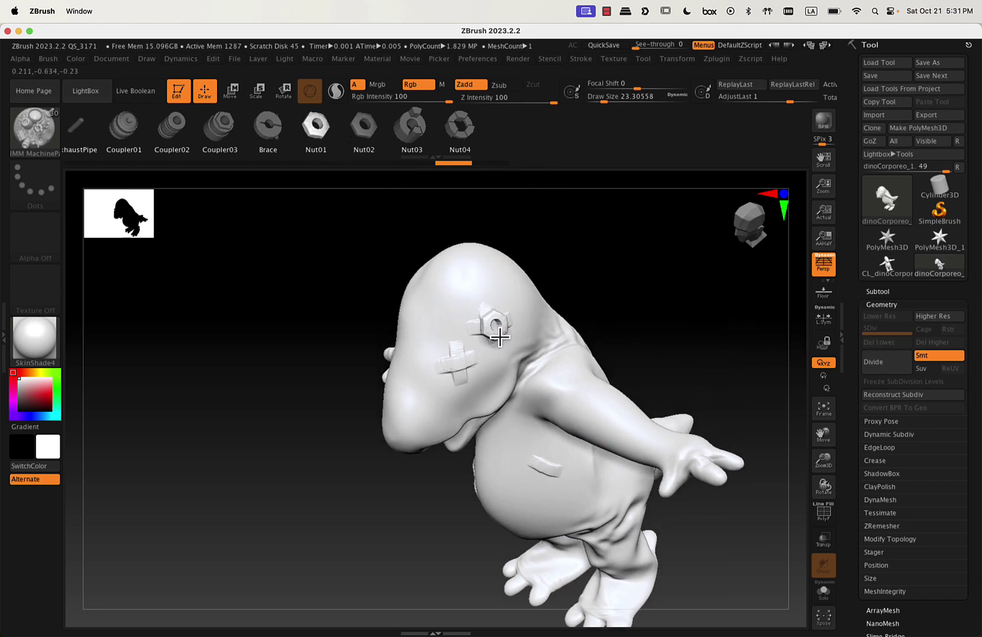
{"action": "left_click_drag", "start_coordinate": [498, 336], "coordinate": [498, 337]}
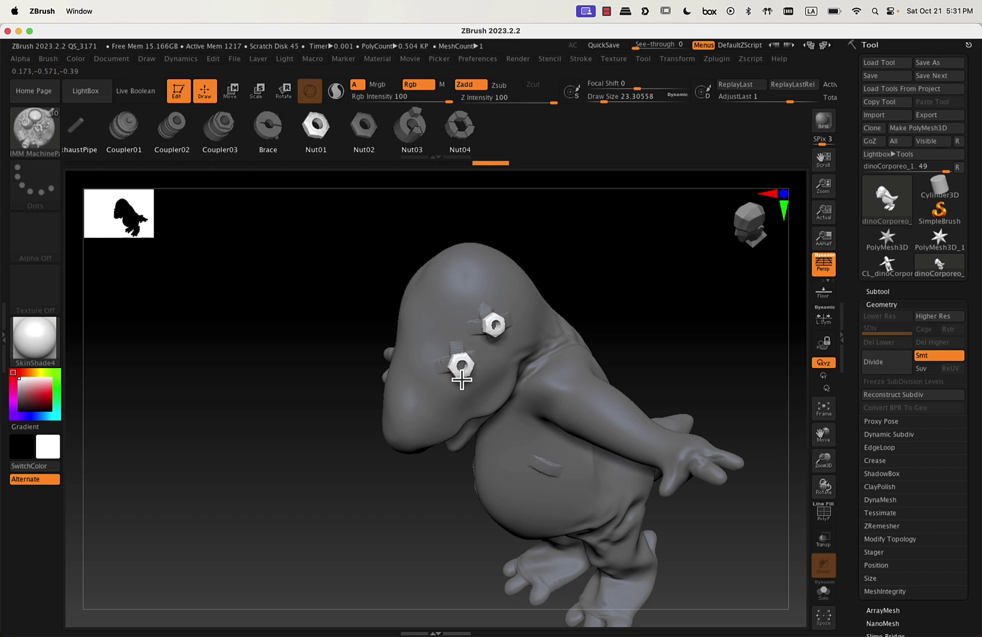
{"action": "left_click_drag", "start_coordinate": [461, 379], "coordinate": [462, 379]}
{"action": "right_click_drag", "start_coordinate": [462, 379], "coordinate": [453, 369]}
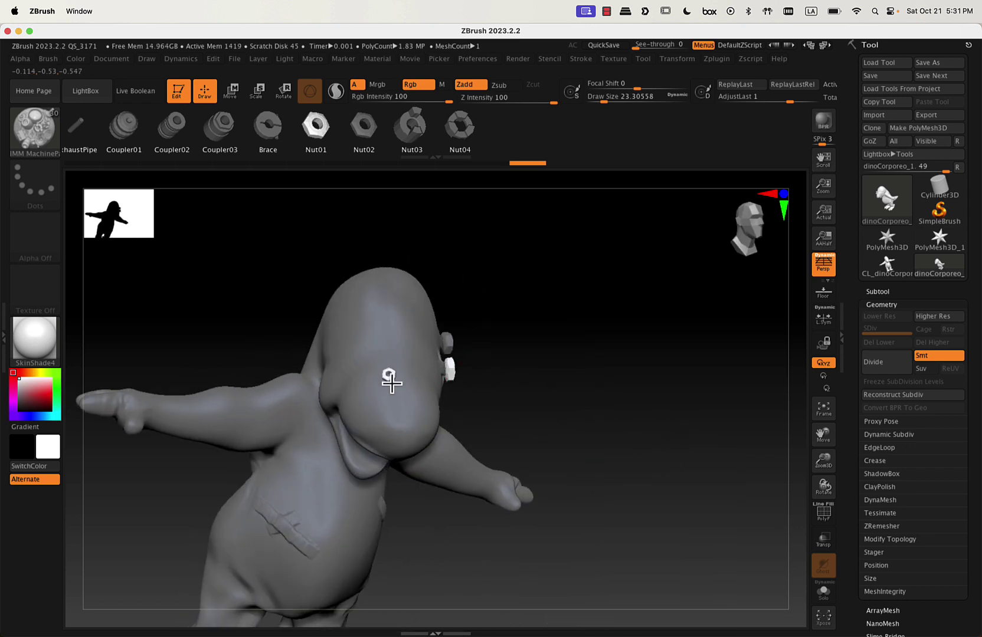
{"action": "left_click_drag", "start_coordinate": [392, 383], "coordinate": [410, 390]}
{"action": "right_click_drag", "start_coordinate": [410, 389], "coordinate": [374, 359]}
Insert three Nut01 meshes of different sizes on the dinosaur's torso around the short strip.
{"action": "right_click_drag", "start_coordinate": [469, 425], "coordinate": [394, 460]}
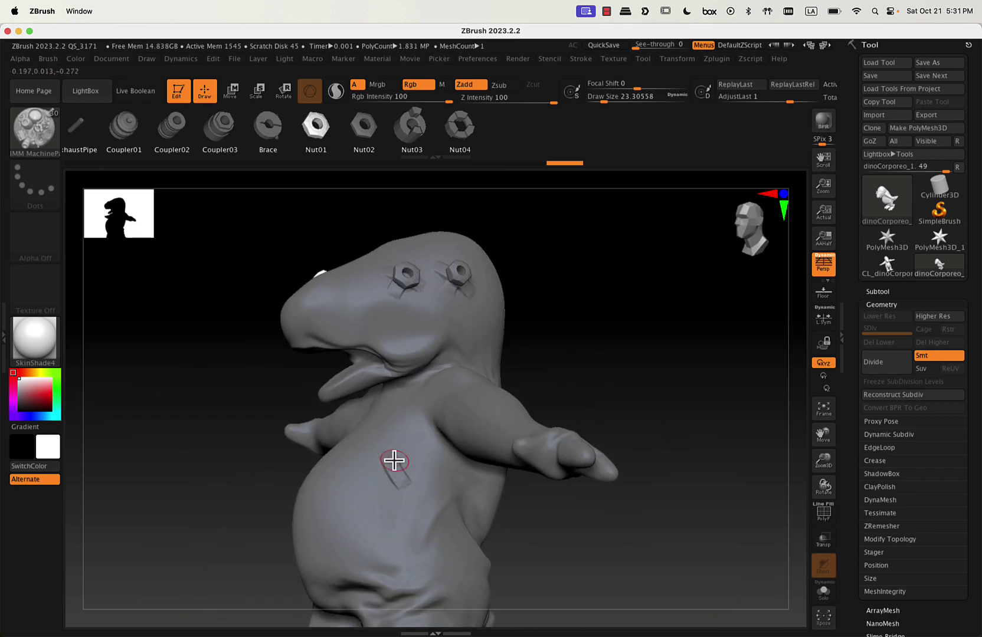
{"action": "left_click_drag", "start_coordinate": [388, 513], "coordinate": [402, 530]}
{"action": "left_click_drag", "start_coordinate": [443, 456], "coordinate": [452, 475]}
{"action": "mouse_move", "coordinate": [350, 463]}
{"action": "right_mouse_down"}
{"action": "mouse_move", "coordinate": [363, 464]}
{"action": "mouse_move", "coordinate": [347, 484]}
{"action": "right_mouse_up"}
{"action": "left_click_drag", "start_coordinate": [347, 480], "coordinate": [354, 488]}
Switch to the IMM ZipperM brush for metal zippers.
{"action": "key", "text": "i"}
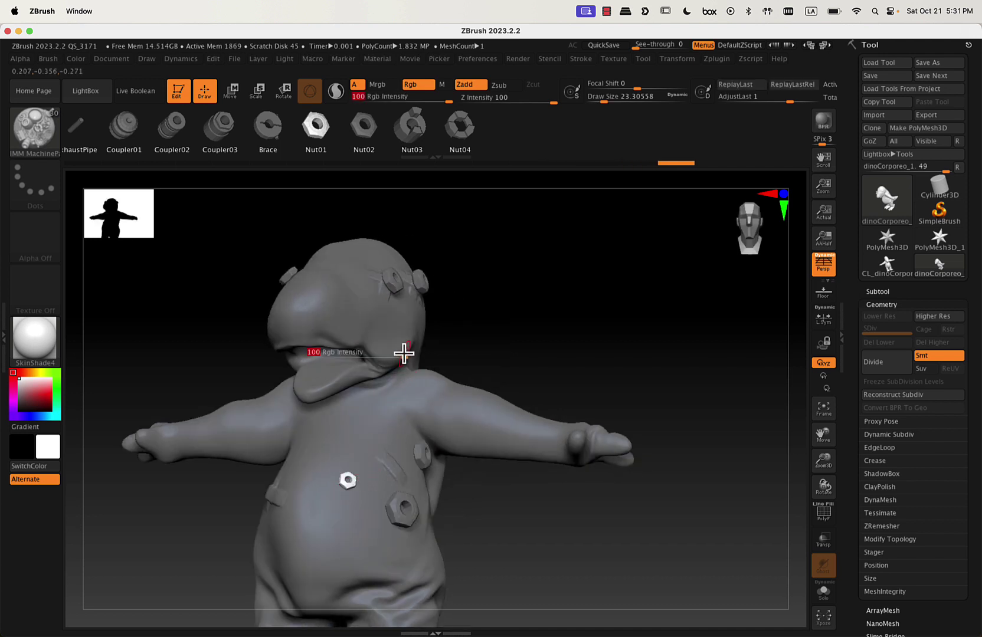
{"action": "key", "text": "b"}
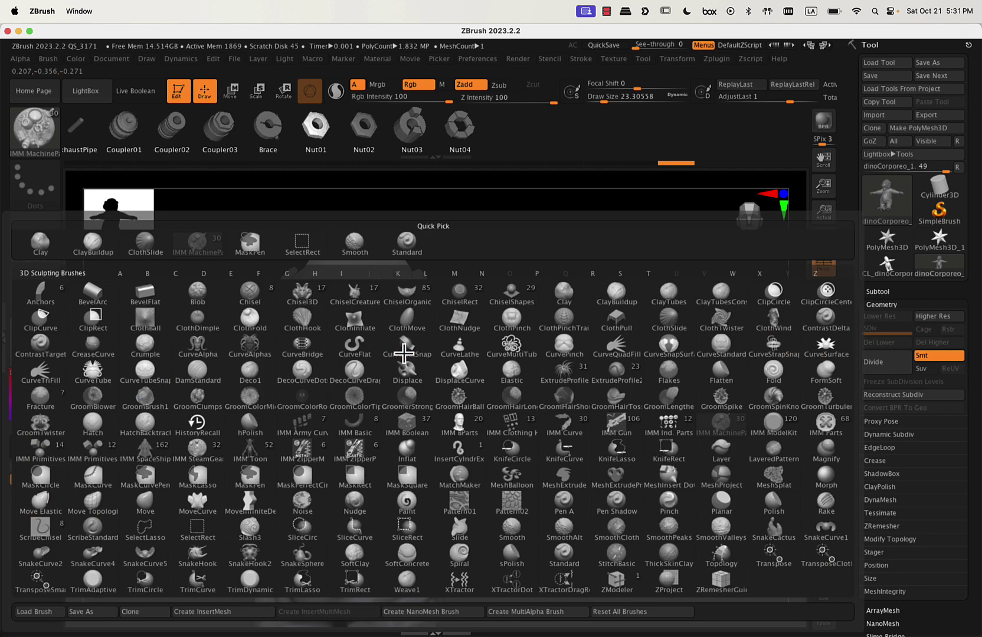
{"action": "key", "text": "i"}
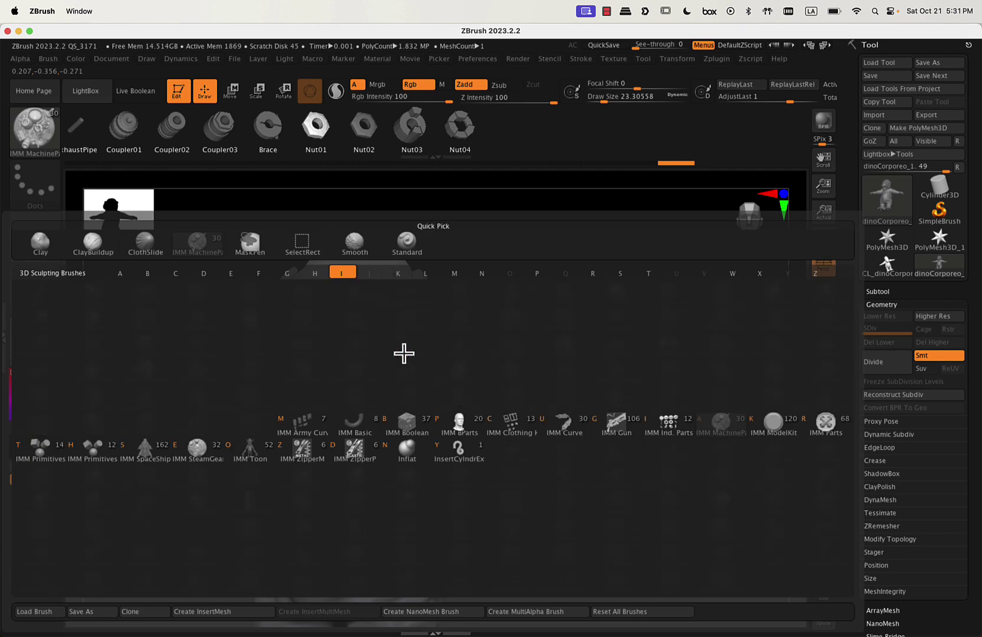
{"action": "left_click", "coordinate": [308, 460]}
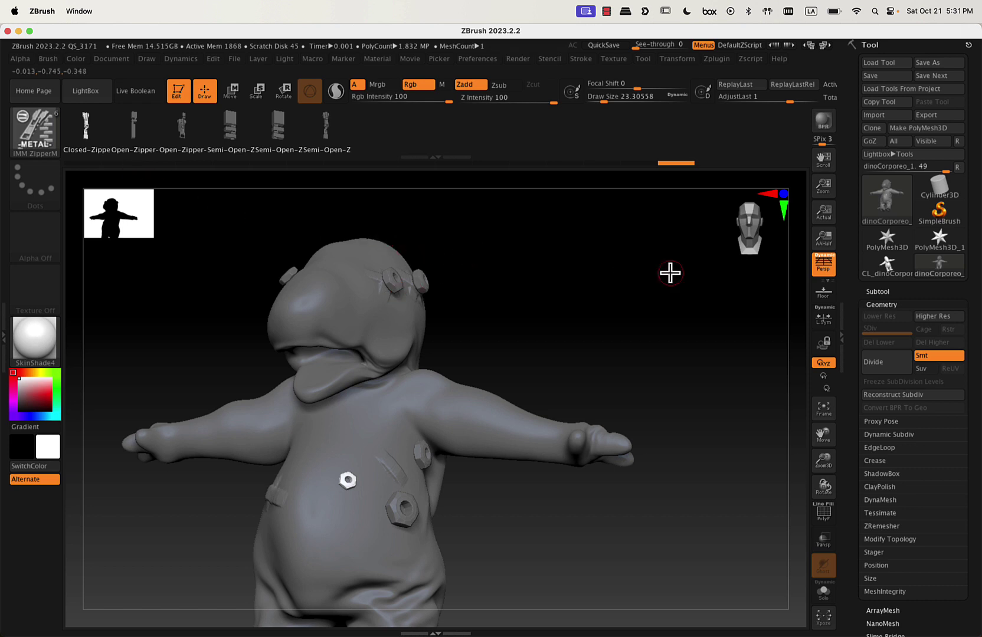
Try drawing a metal zipper down the dinosaur's chest and belly, and undo it.
{"action": "left_click_drag", "start_coordinate": [618, 282], "coordinate": [454, 457]}
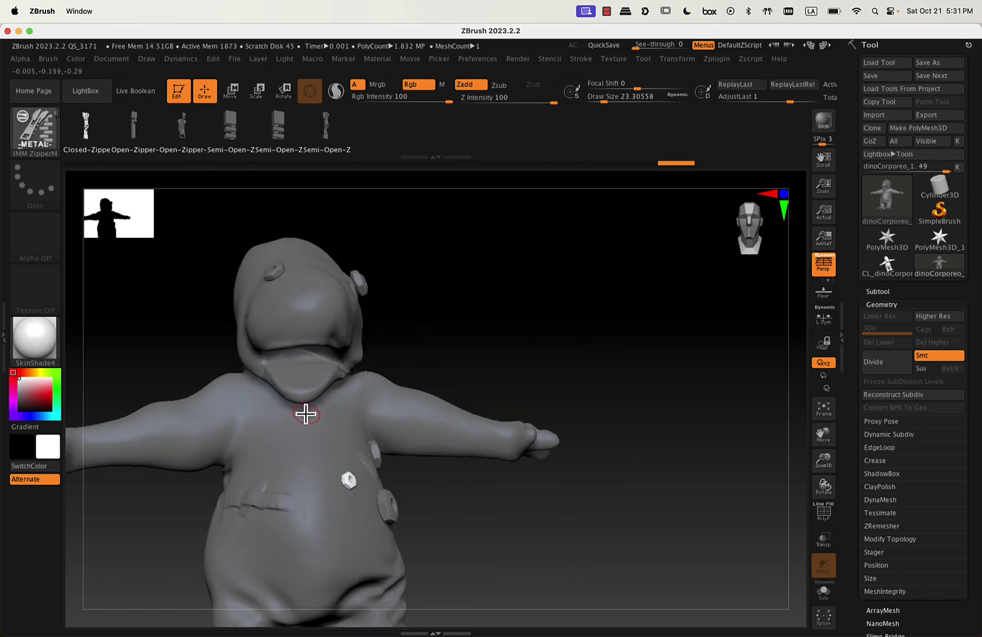
{"action": "left_click_drag", "start_coordinate": [312, 561], "coordinate": [314, 562]}
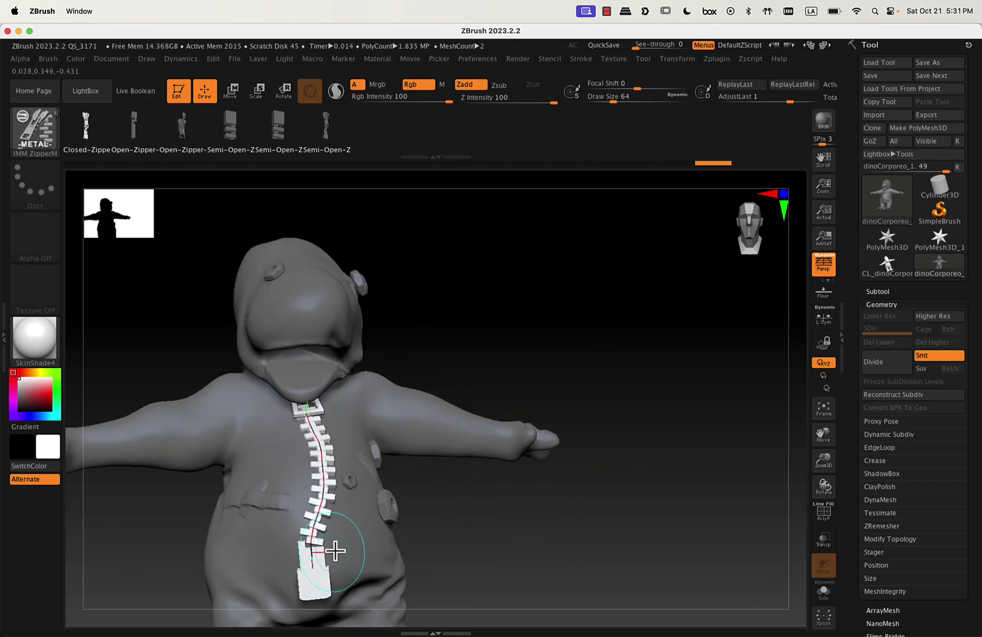
{"action": "left_click_drag", "start_coordinate": [504, 466], "coordinate": [538, 396]}
{"action": "key", "text": "ctrl+z"}
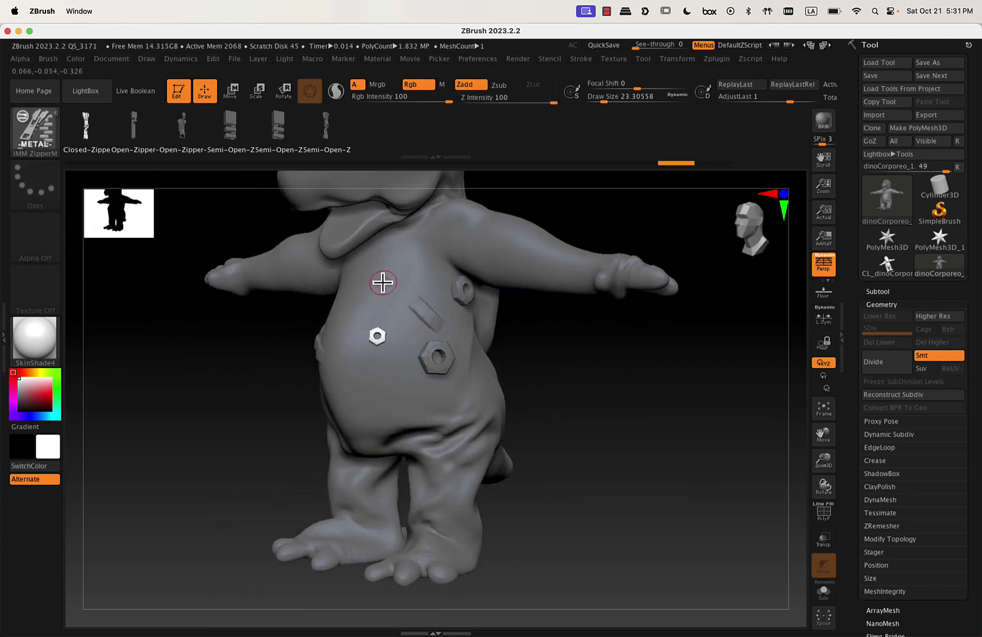
Reduce the draw size to about 11.7 and draw a zipper from the dinosaur's neck to its lower belly.
{"action": "key", "text": "s"}
{"action": "right_click_drag", "start_coordinate": [370, 281], "coordinate": [406, 277]}
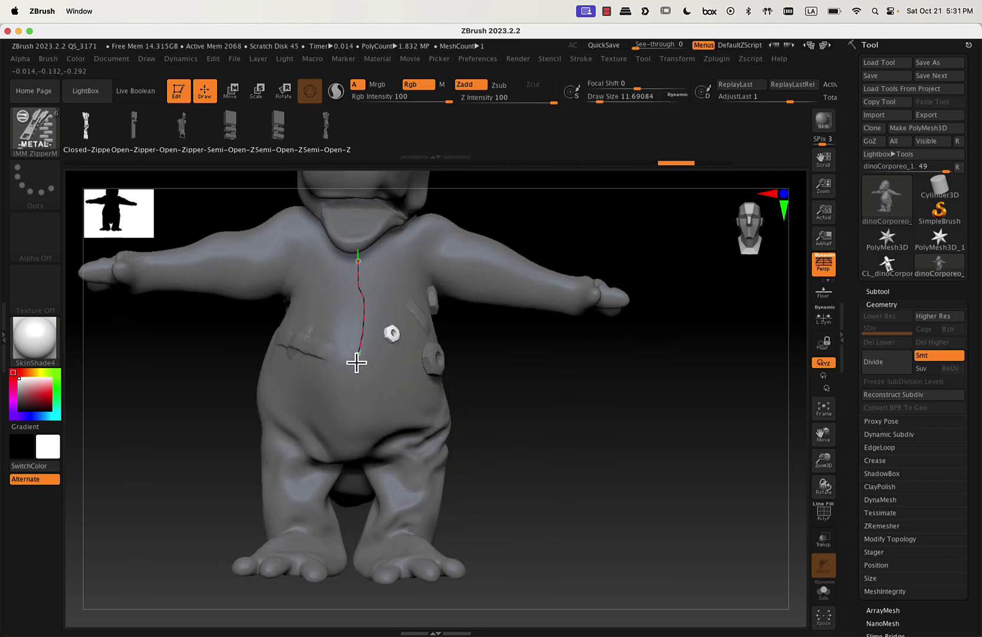
{"action": "left_click_drag", "start_coordinate": [353, 447], "coordinate": [354, 447]}
{"action": "mouse_move", "coordinate": [379, 447]}
{"action": "right_mouse_down"}
{"action": "mouse_move", "coordinate": [416, 390]}
{"action": "mouse_move", "coordinate": [379, 397]}
{"action": "mouse_move", "coordinate": [405, 431]}
{"action": "mouse_move", "coordinate": [436, 432]}
{"action": "mouse_move", "coordinate": [519, 358]}
{"action": "mouse_move", "coordinate": [451, 351]}
{"action": "mouse_move", "coordinate": [448, 379]}
{"action": "right_mouse_up"}
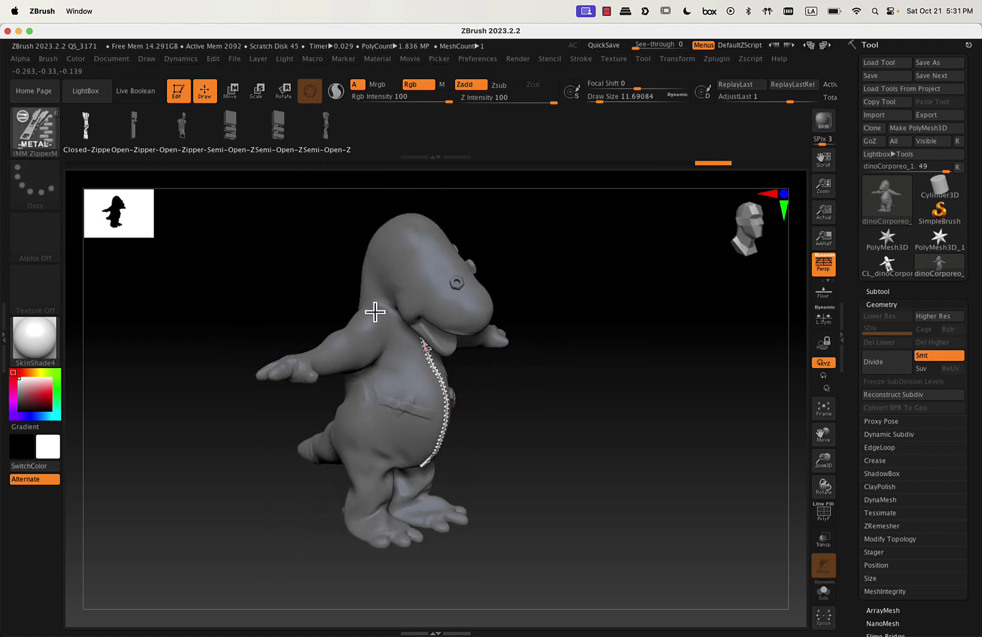
Set the draw size to about 5.75 and draw a finer zipper along each arm from shoulder to hand.
{"action": "mouse_move", "coordinate": [374, 311]}
{"action": "right_mouse_down"}
{"action": "mouse_move", "coordinate": [369, 329]}
{"action": "mouse_move", "coordinate": [394, 313]}
{"action": "right_mouse_up"}
{"action": "key", "text": "s"}
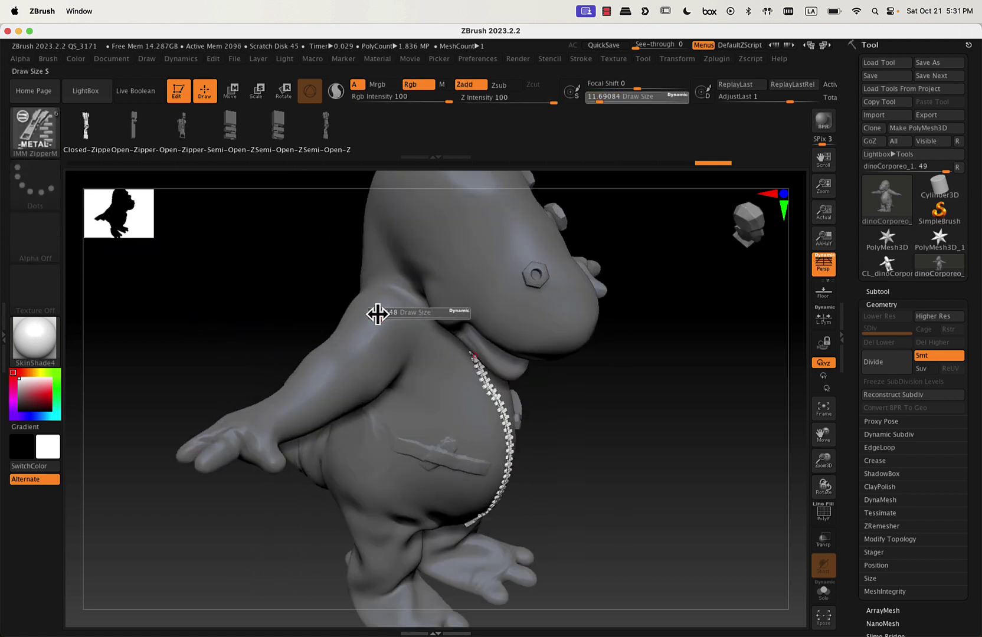
{"action": "left_click_drag", "start_coordinate": [380, 314], "coordinate": [377, 314]}
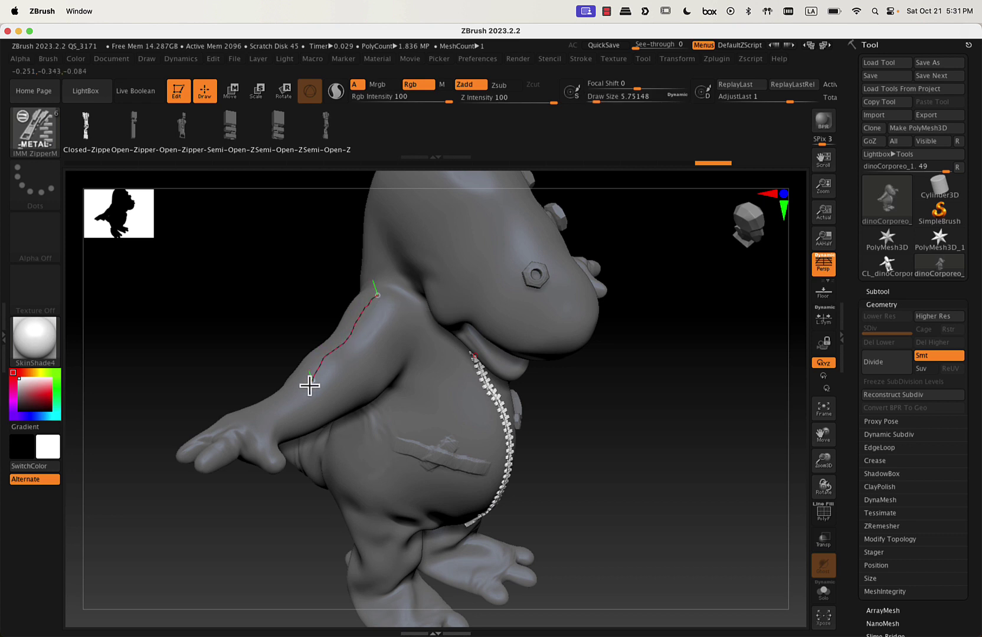
{"action": "left_click_drag", "start_coordinate": [282, 409], "coordinate": [266, 417]}
{"action": "mouse_move", "coordinate": [401, 367]}
{"action": "right_mouse_down"}
{"action": "mouse_move", "coordinate": [508, 309]}
{"action": "mouse_move", "coordinate": [629, 319]}
{"action": "mouse_move", "coordinate": [228, 328]}
{"action": "mouse_move", "coordinate": [335, 381]}
{"action": "mouse_move", "coordinate": [229, 268]}
{"action": "right_mouse_up"}
{"action": "left_click_drag", "start_coordinate": [221, 253], "coordinate": [318, 268]}
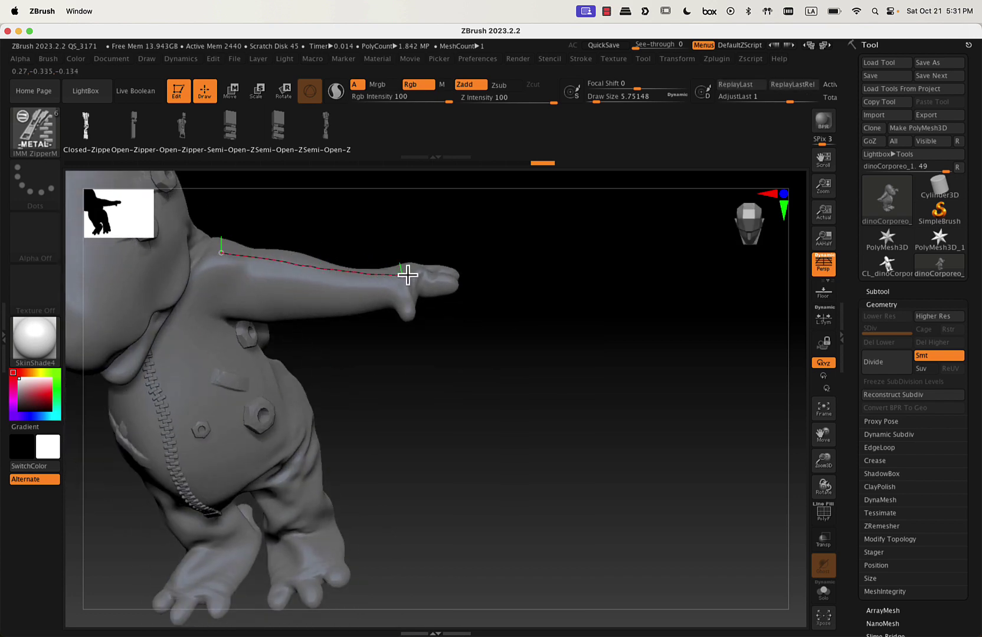
{"action": "left_click_drag", "start_coordinate": [408, 275], "coordinate": [408, 275]}
{"action": "mouse_move", "coordinate": [342, 360]}
{"action": "right_mouse_down"}
{"action": "mouse_move", "coordinate": [386, 315]}
{"action": "mouse_move", "coordinate": [325, 332]}
{"action": "mouse_move", "coordinate": [423, 326]}
{"action": "mouse_move", "coordinate": [427, 419]}
{"action": "mouse_move", "coordinate": [397, 347]}
{"action": "mouse_move", "coordinate": [528, 460]}
{"action": "mouse_move", "coordinate": [501, 424]}
{"action": "mouse_move", "coordinate": [549, 412]}
{"action": "right_mouse_up"}
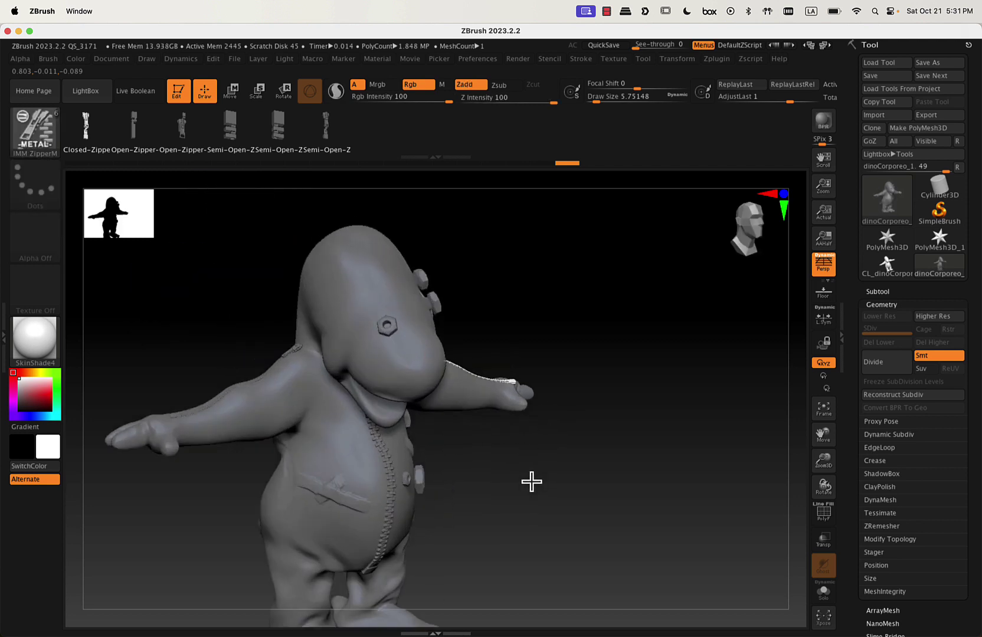
Select the IMM MachineParts brush again.
{"action": "key", "text": "b"}
{"action": "key", "text": "i"}
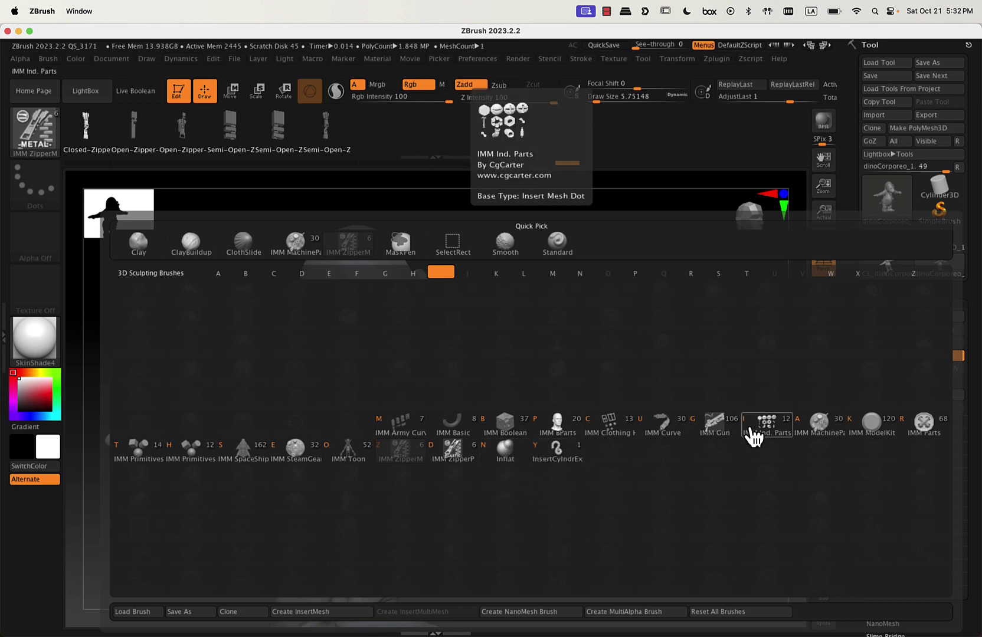
{"action": "left_click", "coordinate": [818, 426]}
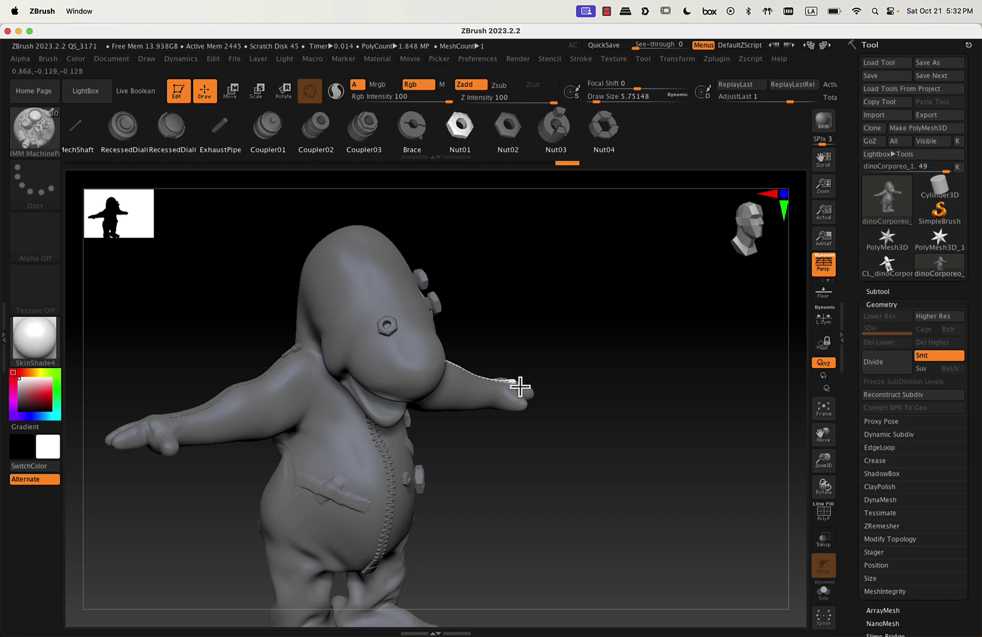
Select the IMM Toon brush to show its insert meshes of character parts.
{"action": "key", "text": "b"}
{"action": "key", "text": "i"}
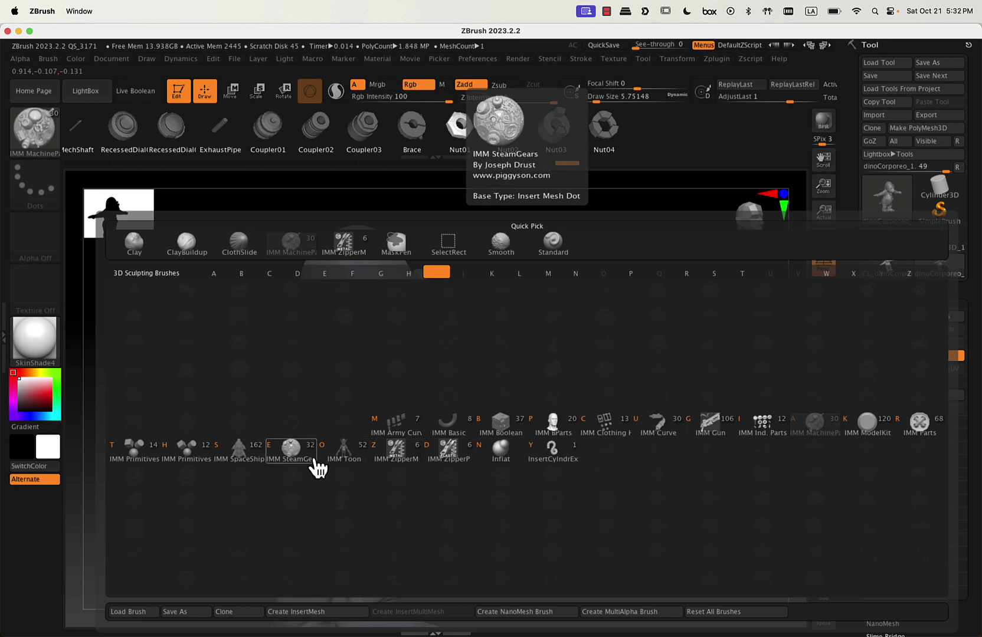
{"action": "left_click", "coordinate": [347, 460]}
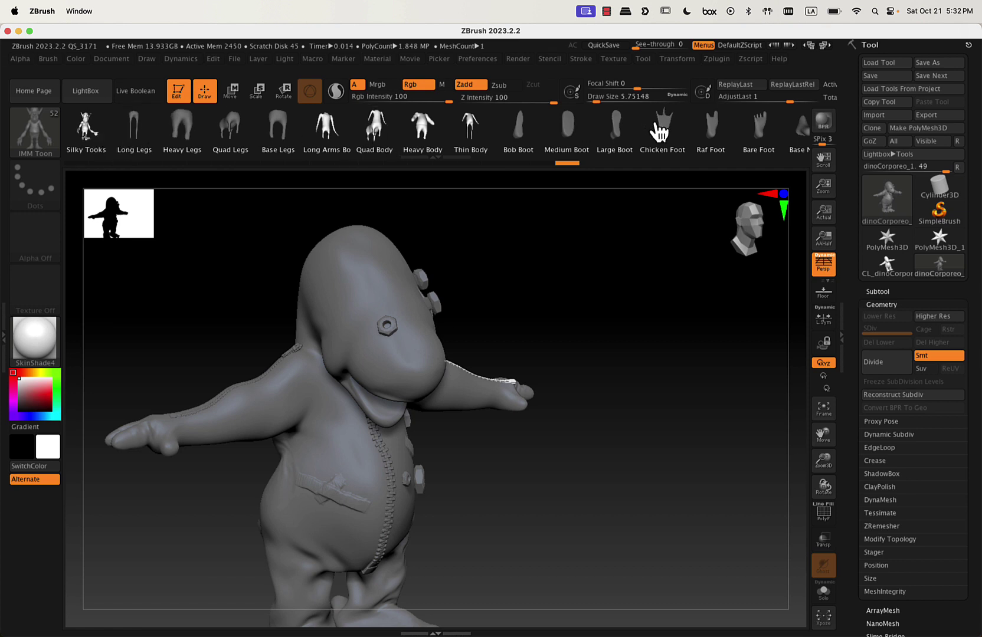
Clear the mask from the dinosaur and its inserted parts.
{"action": "left_click_drag", "start_coordinate": [680, 303], "coordinate": [596, 333]}
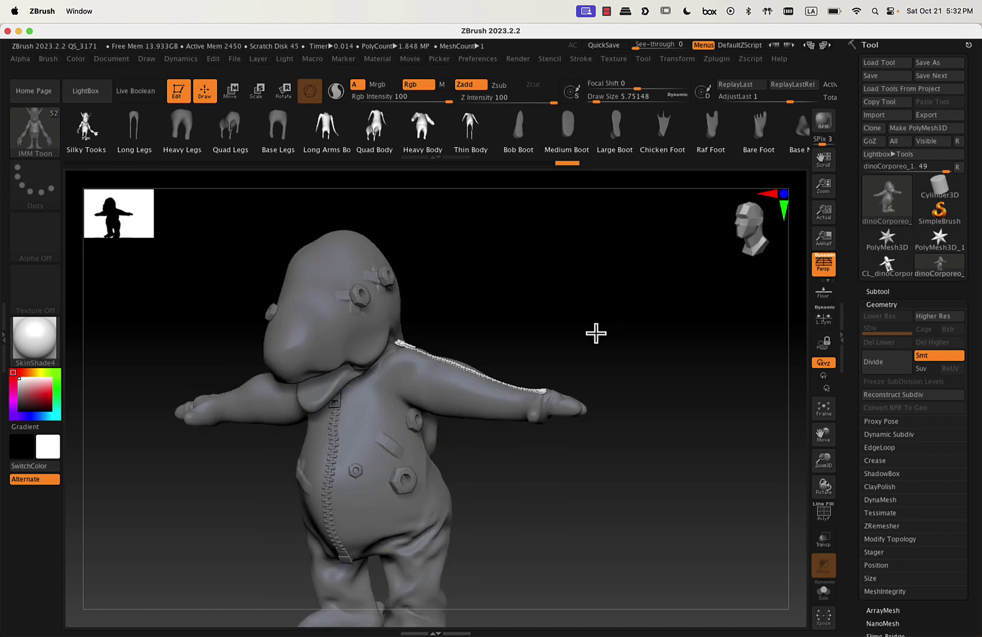
{"action": "left_click_drag", "start_coordinate": [650, 352], "coordinate": [674, 344]}
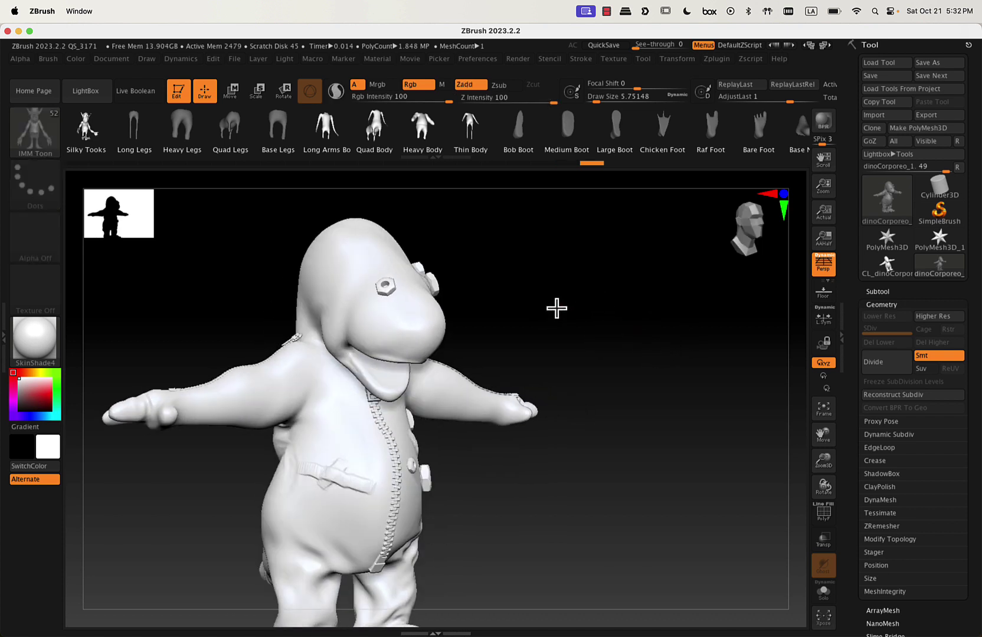
{"action": "mouse_move", "coordinate": [575, 284]}
{"action": "left_mouse_down", "text": "ctrl"}
{"action": "mouse_move", "coordinate": [643, 351]}
{"action": "mouse_move", "coordinate": [705, 343]}
{"action": "mouse_move", "coordinate": [633, 361]}
{"action": "mouse_move", "coordinate": [662, 357]}
{"action": "mouse_move", "coordinate": [671, 319]}
{"action": "mouse_move", "coordinate": [677, 453]}
{"action": "mouse_move", "coordinate": [659, 447]}
{"action": "mouse_move", "coordinate": [755, 427]}
{"action": "left_mouse_up", "text": "ctrl"}
Duplicate the dinosaur subtool and hide the original dinoCorporeo_1.
{"action": "left_click", "coordinate": [877, 291]}
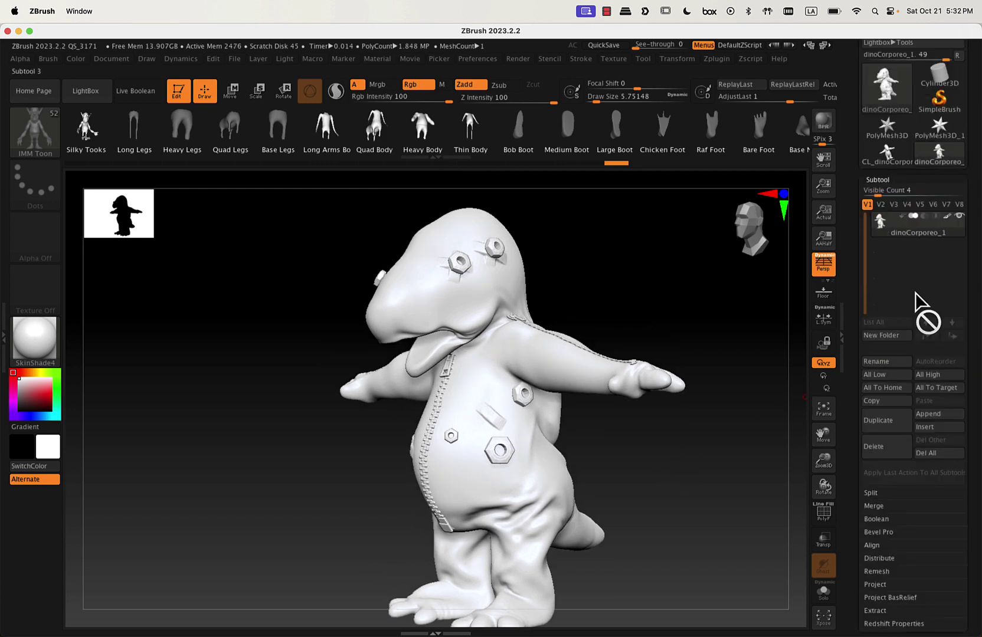
{"action": "left_click_drag", "start_coordinate": [626, 292], "coordinate": [679, 287]}
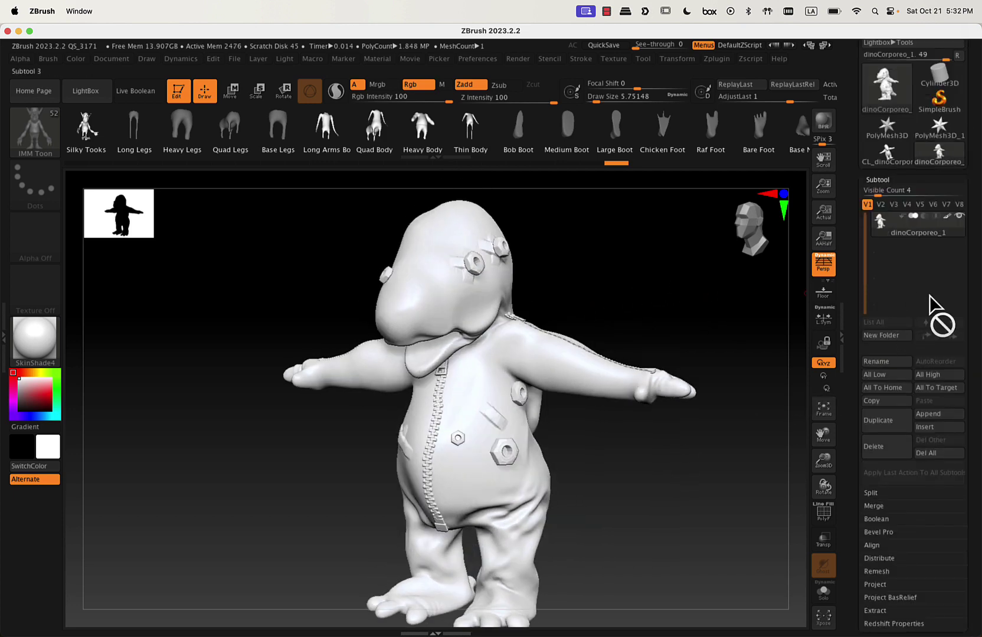
{"action": "left_click", "coordinate": [892, 421]}
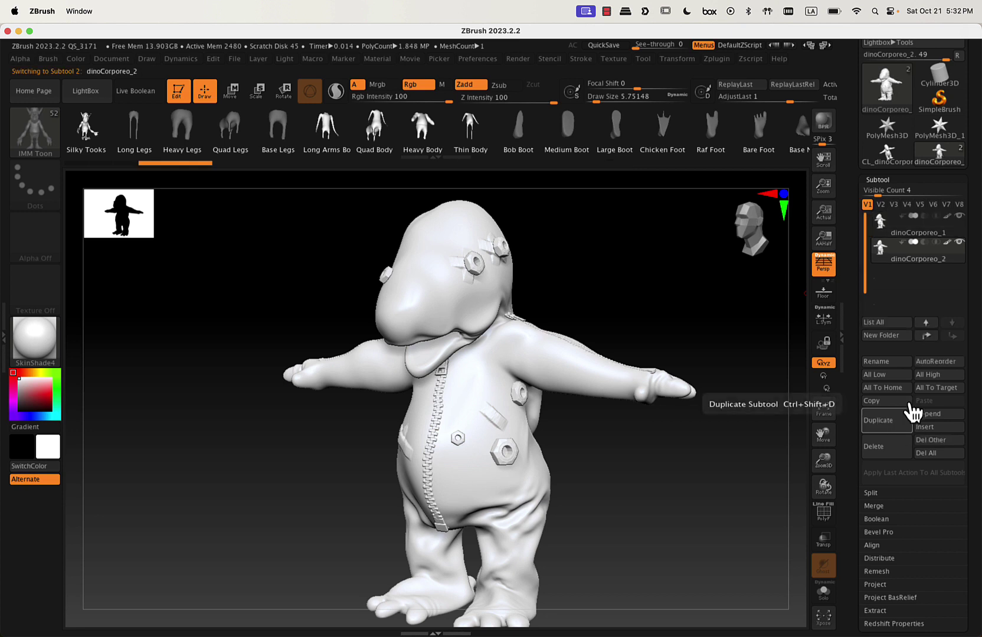
{"action": "mouse_move", "coordinate": [886, 259]}
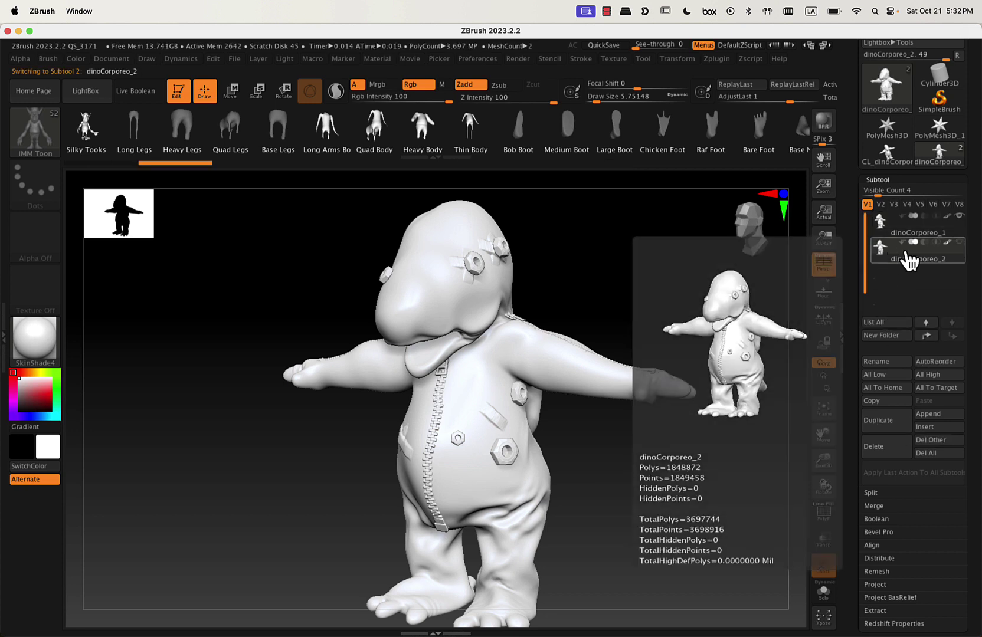
{"action": "left_click", "coordinate": [958, 216]}
Examine up close how the nuts and zipper sit on the duplicated dinosaur's torso.
{"action": "scroll", "coordinate": [974, 471], "scroll_direction": "down", "scroll_amount": 2}
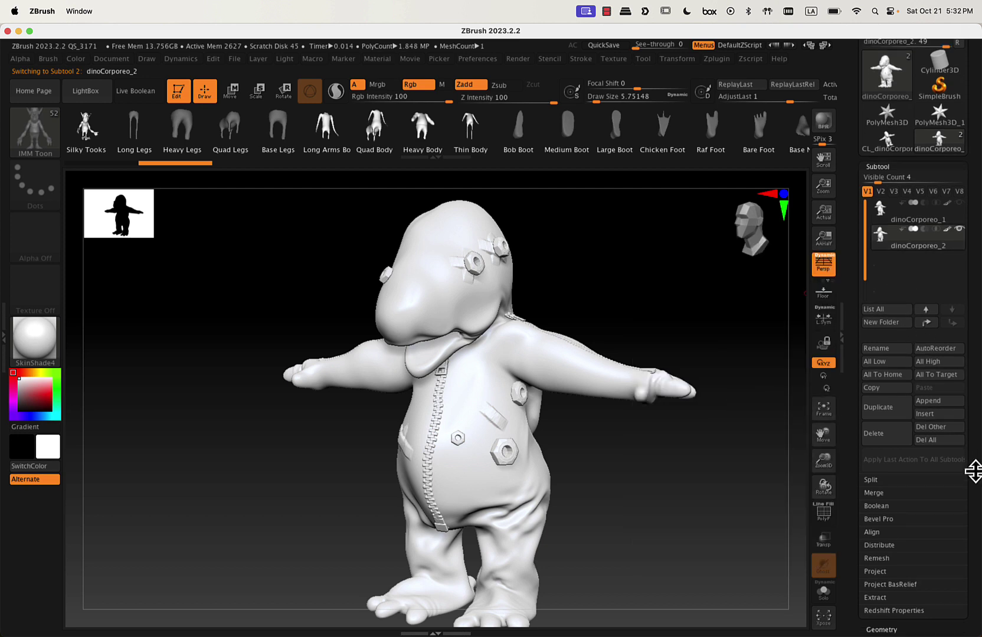
{"action": "scroll", "coordinate": [974, 470], "scroll_direction": "down", "scroll_amount": 2}
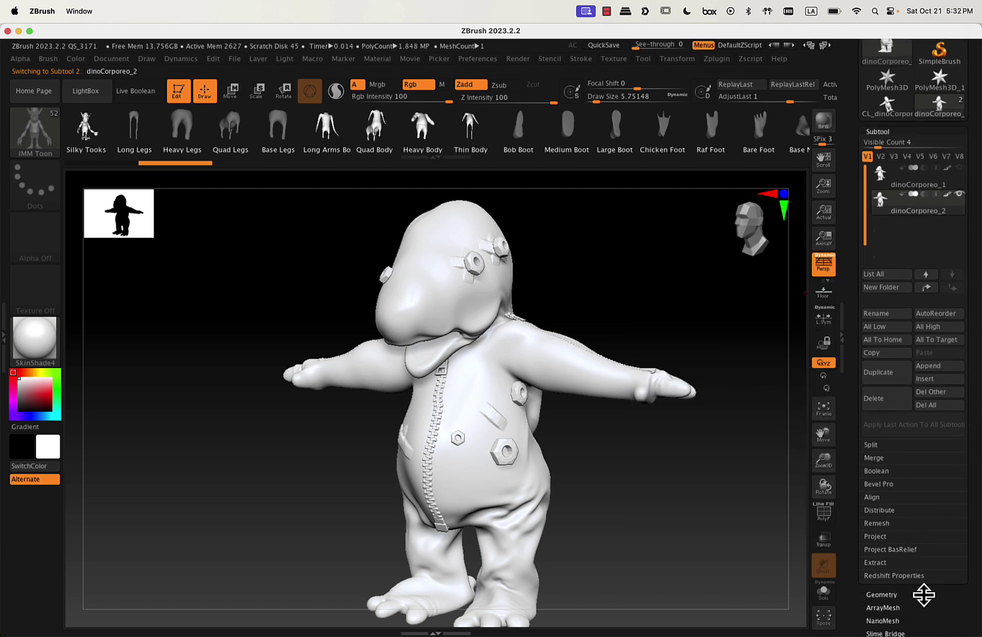
{"action": "scroll", "coordinate": [923, 594], "scroll_direction": "down", "scroll_amount": 3}
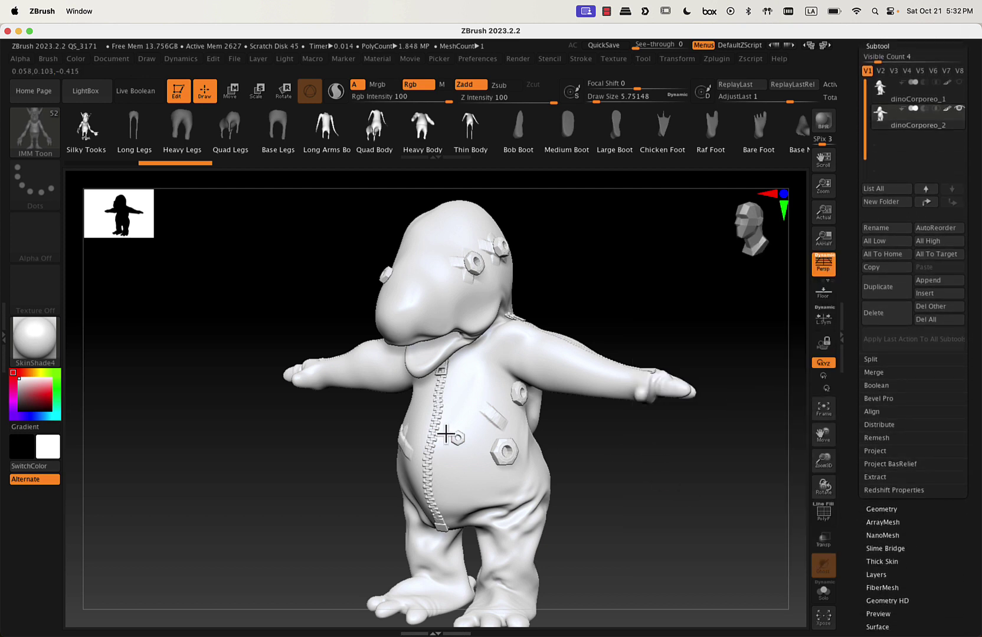
{"action": "mouse_move", "coordinate": [402, 405]}
{"action": "right_mouse_down", "text": "ctrl"}
{"action": "mouse_move", "coordinate": [701, 396]}
{"action": "mouse_move", "coordinate": [477, 460]}
{"action": "mouse_move", "coordinate": [478, 344]}
{"action": "right_mouse_up", "text": "ctrl"}
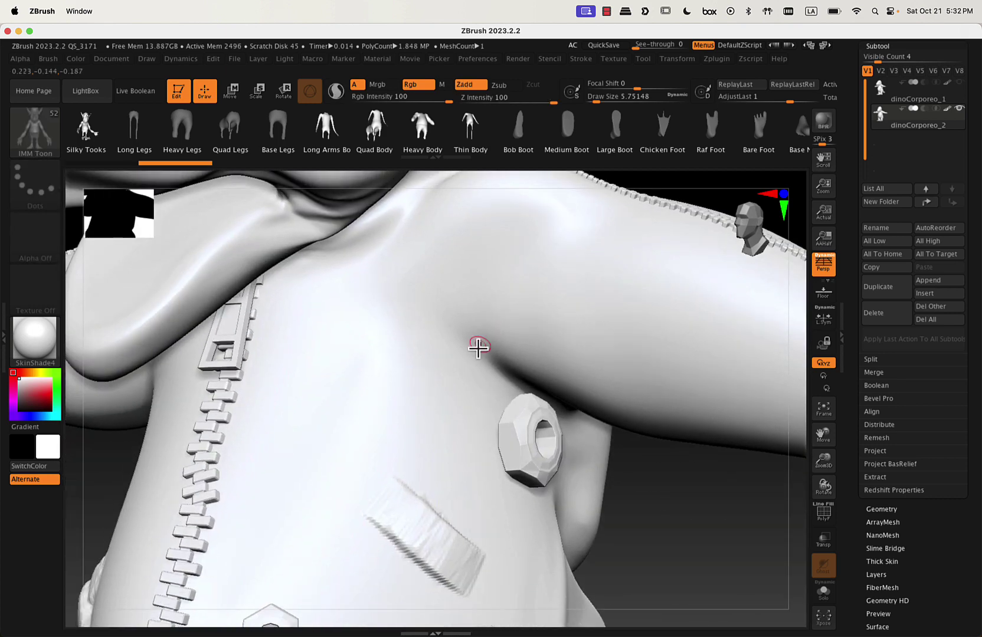
{"action": "mouse_move", "coordinate": [390, 435]}
{"action": "right_mouse_down"}
{"action": "mouse_move", "coordinate": [359, 380]}
{"action": "mouse_move", "coordinate": [375, 332]}
{"action": "mouse_move", "coordinate": [414, 324]}
{"action": "mouse_move", "coordinate": [320, 355]}
{"action": "mouse_move", "coordinate": [259, 357]}
{"action": "mouse_move", "coordinate": [412, 359]}
{"action": "mouse_move", "coordinate": [377, 363]}
{"action": "mouse_move", "coordinate": [758, 403]}
{"action": "right_mouse_up"}
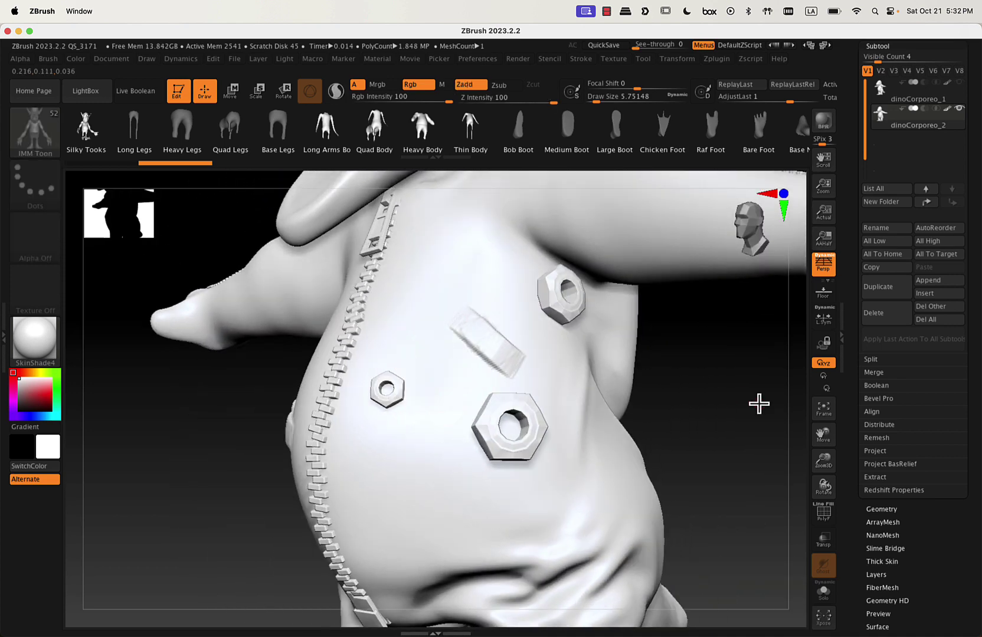
Convert the duplicated dinosaur to a DynaMesh at resolution 512 and check the nuts and zipper up close.
{"action": "left_click", "coordinate": [884, 508]}
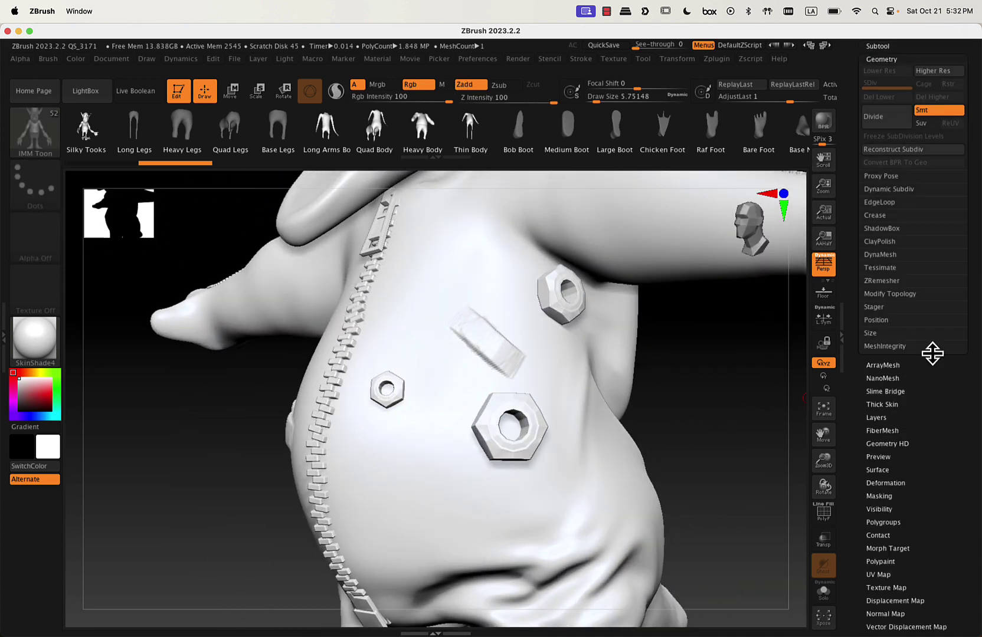
{"action": "left_click", "coordinate": [890, 256]}
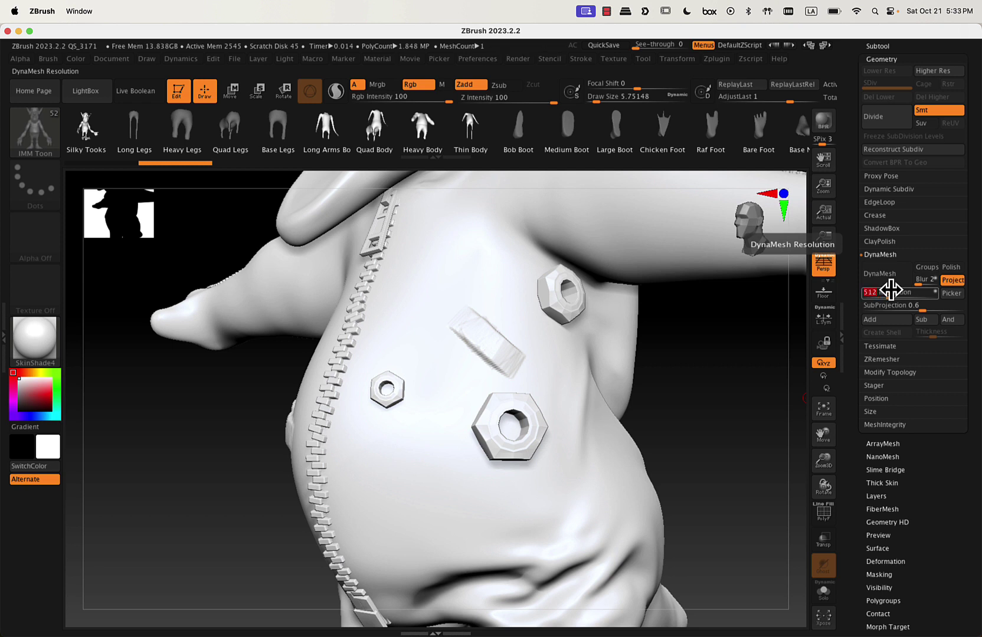
{"action": "left_click", "coordinate": [890, 278]}
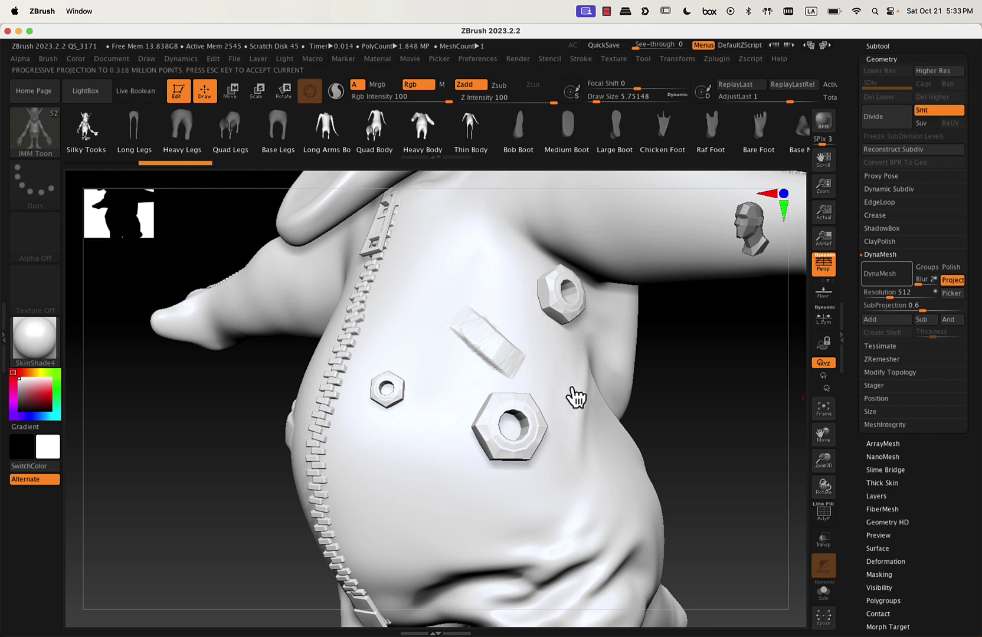
{"action": "mouse_move", "coordinate": [572, 390]}
{"action": "right_mouse_down"}
{"action": "mouse_move", "coordinate": [590, 386]}
{"action": "mouse_move", "coordinate": [576, 381]}
{"action": "right_mouse_up"}
{"action": "right_click_drag", "start_coordinate": [550, 433], "coordinate": [675, 410], "text": "ctrl"}
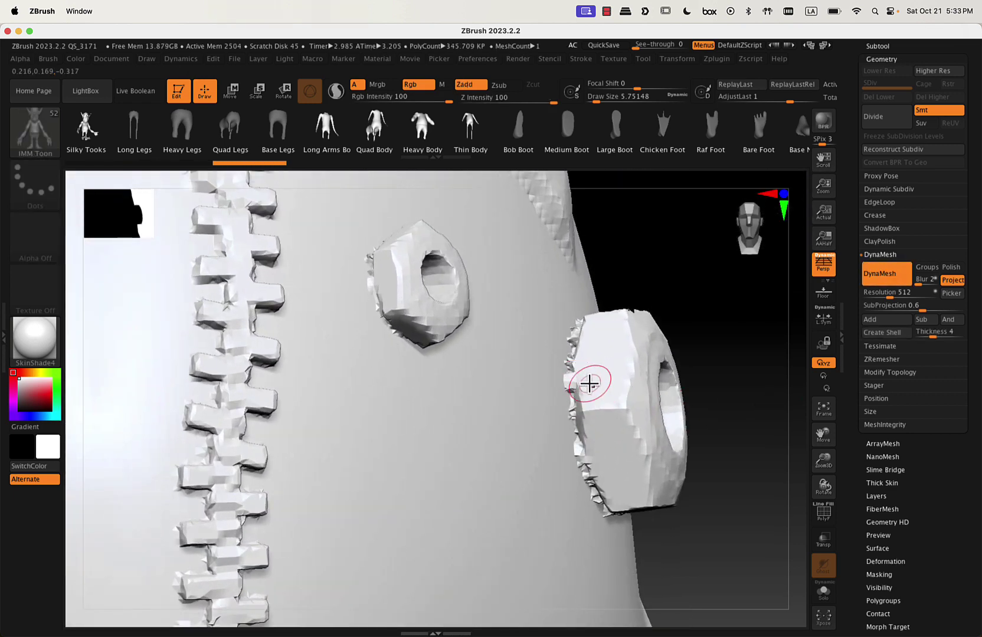
{"action": "right_click_drag", "start_coordinate": [574, 386], "coordinate": [502, 381], "text": "ctrl"}
{"action": "right_click_drag", "start_coordinate": [501, 380], "coordinate": [399, 402], "text": "alt"}
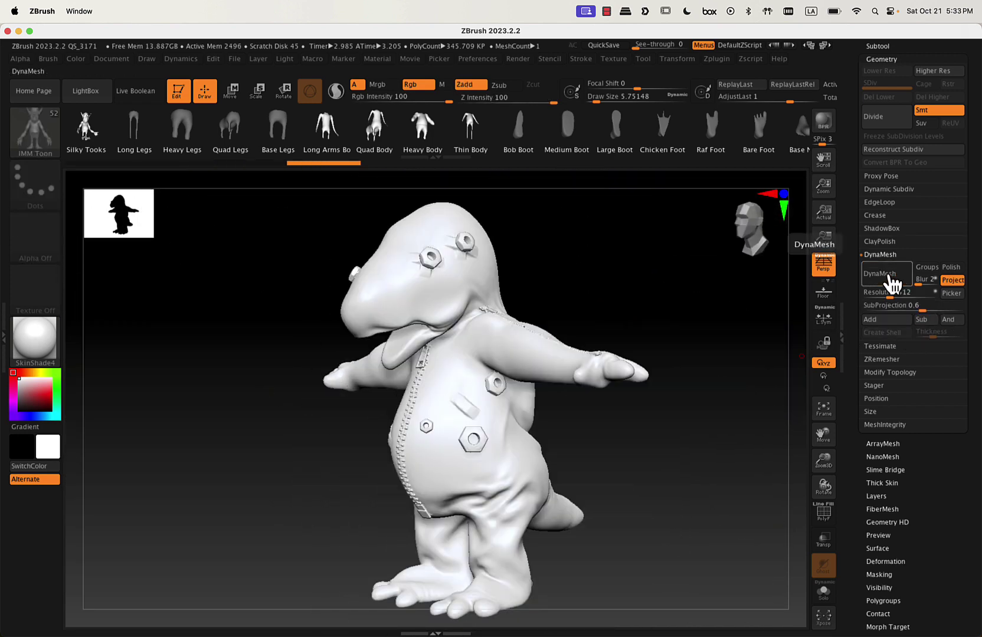
ZRemesh the duplicated dinosaur with a target polygon count of 10 and check the simplified mesh from several angles.
{"action": "left_click", "coordinate": [888, 360]}
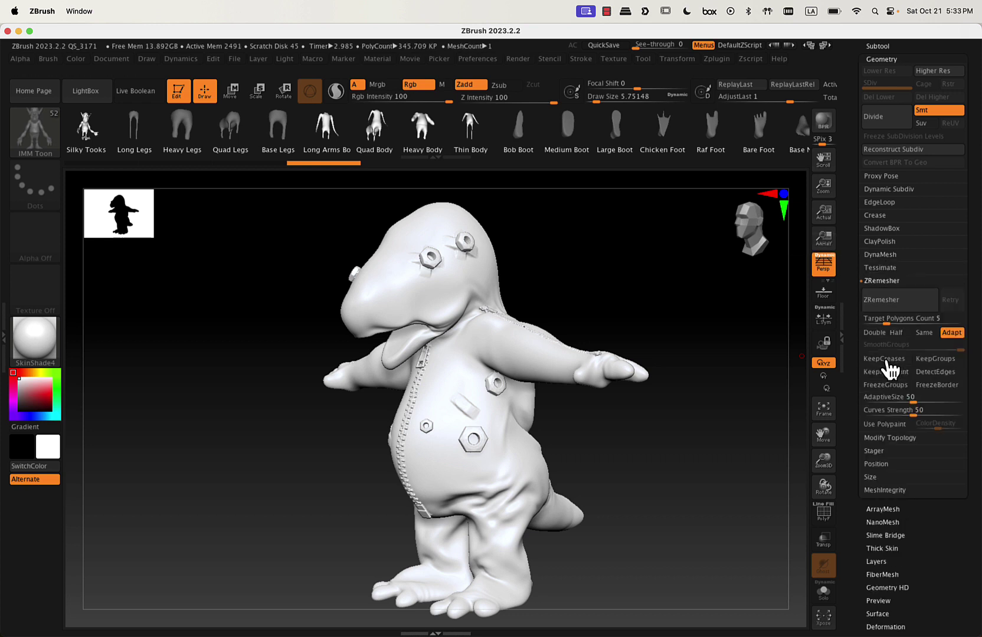
{"action": "left_click", "coordinate": [896, 301]}
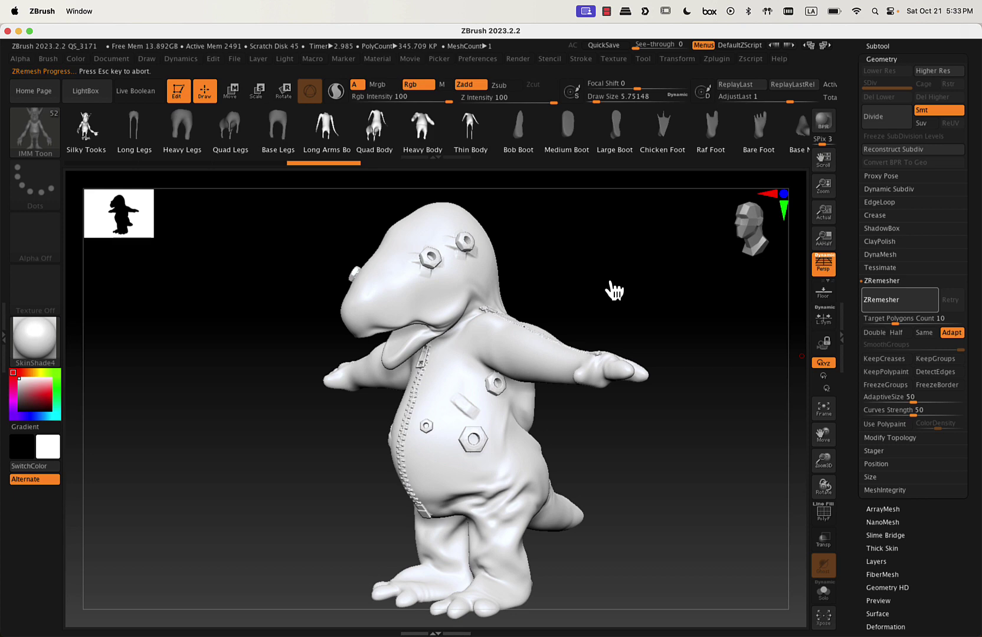
{"action": "right_click_drag", "start_coordinate": [587, 284], "coordinate": [611, 280]}
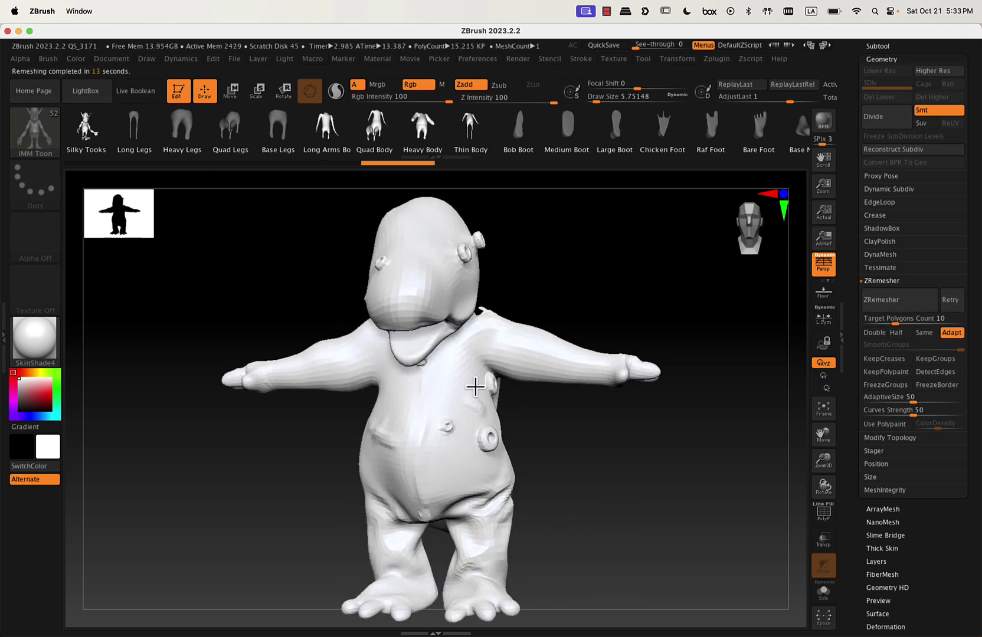
{"action": "mouse_move", "coordinate": [479, 412]}
{"action": "right_mouse_down", "text": "ctrl"}
{"action": "mouse_move", "coordinate": [629, 393]}
{"action": "mouse_move", "coordinate": [679, 472]}
{"action": "mouse_move", "coordinate": [635, 464]}
{"action": "mouse_move", "coordinate": [664, 479]}
{"action": "mouse_move", "coordinate": [578, 507]}
{"action": "mouse_move", "coordinate": [537, 466]}
{"action": "mouse_move", "coordinate": [514, 509]}
{"action": "mouse_move", "coordinate": [565, 438]}
{"action": "mouse_move", "coordinate": [556, 425]}
{"action": "mouse_move", "coordinate": [574, 333]}
{"action": "mouse_move", "coordinate": [613, 328]}
{"action": "right_mouse_up", "text": "ctrl"}
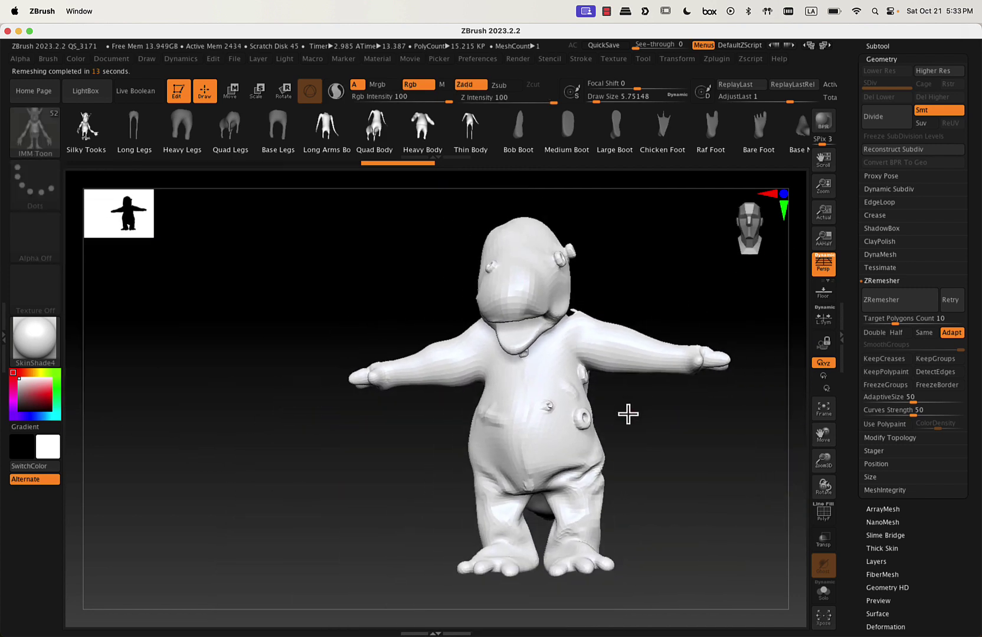
{"action": "right_click_drag", "start_coordinate": [628, 414], "coordinate": [656, 453]}
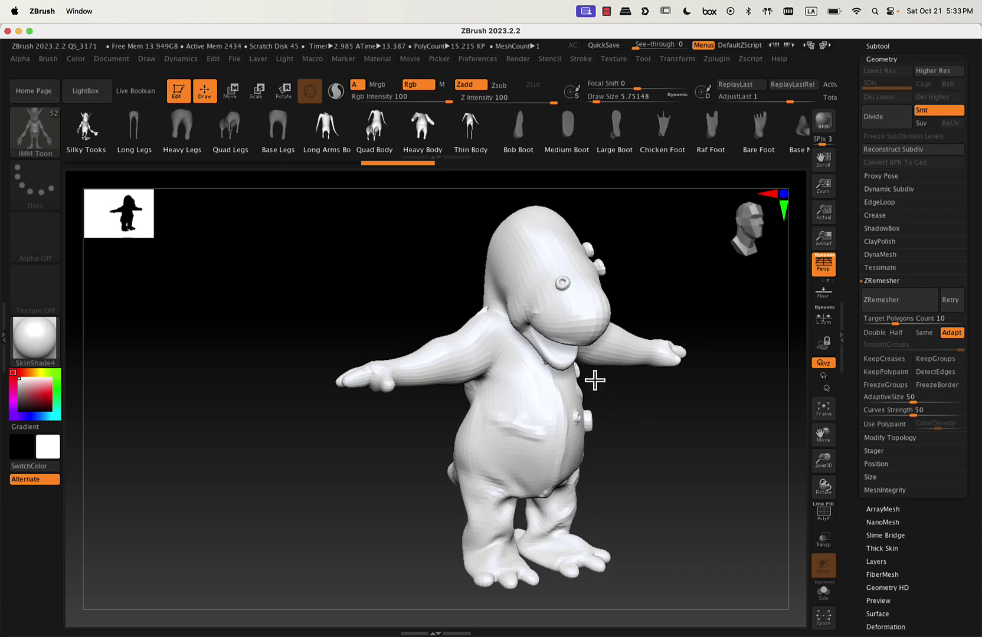
{"action": "right_click_drag", "start_coordinate": [591, 305], "coordinate": [683, 406]}
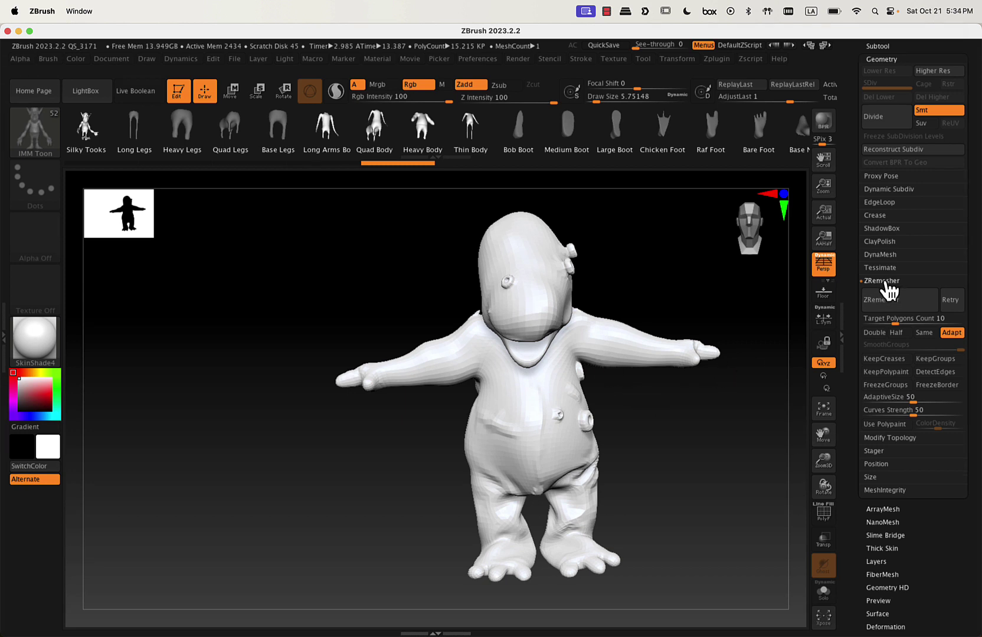
Divide the remeshed dinosaur once to add a second subdivision level.
{"action": "scroll", "coordinate": [968, 263], "scroll_direction": "up", "scroll_amount": 3}
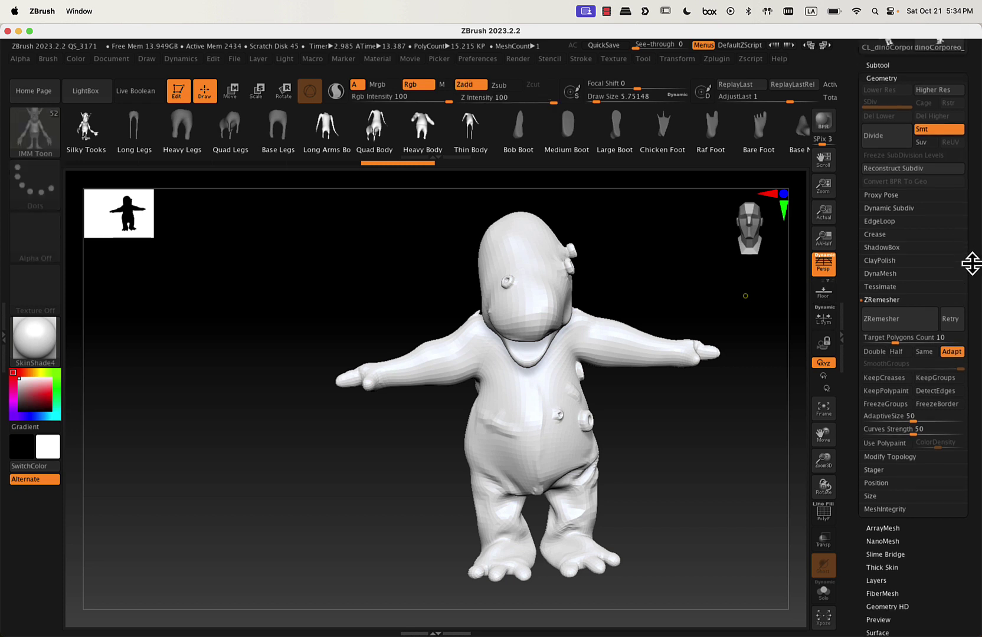
{"action": "left_click", "coordinate": [894, 172]}
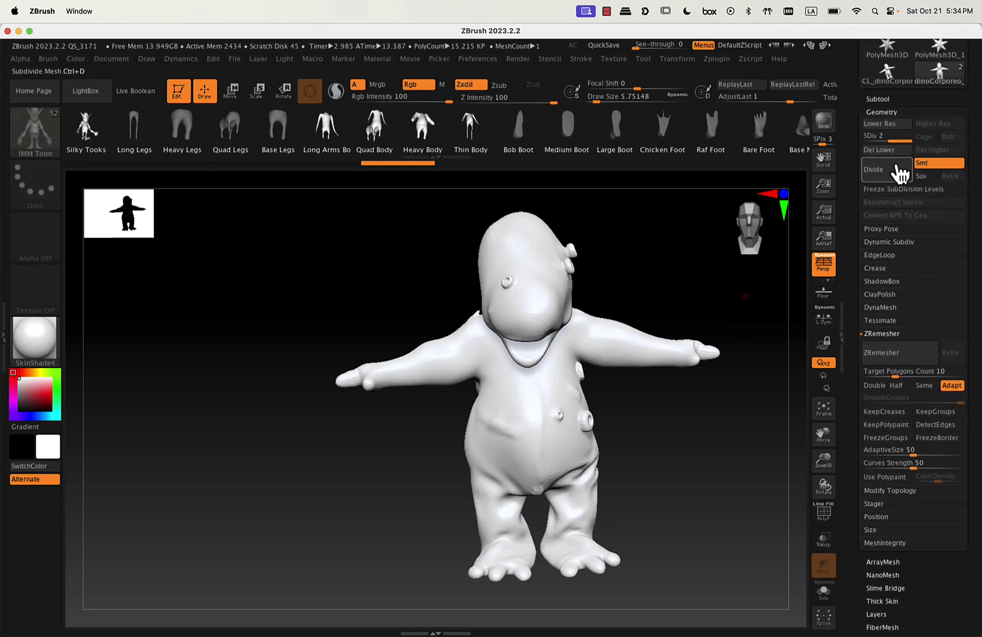
{"action": "left_click_drag", "start_coordinate": [969, 110], "coordinate": [970, 155]}
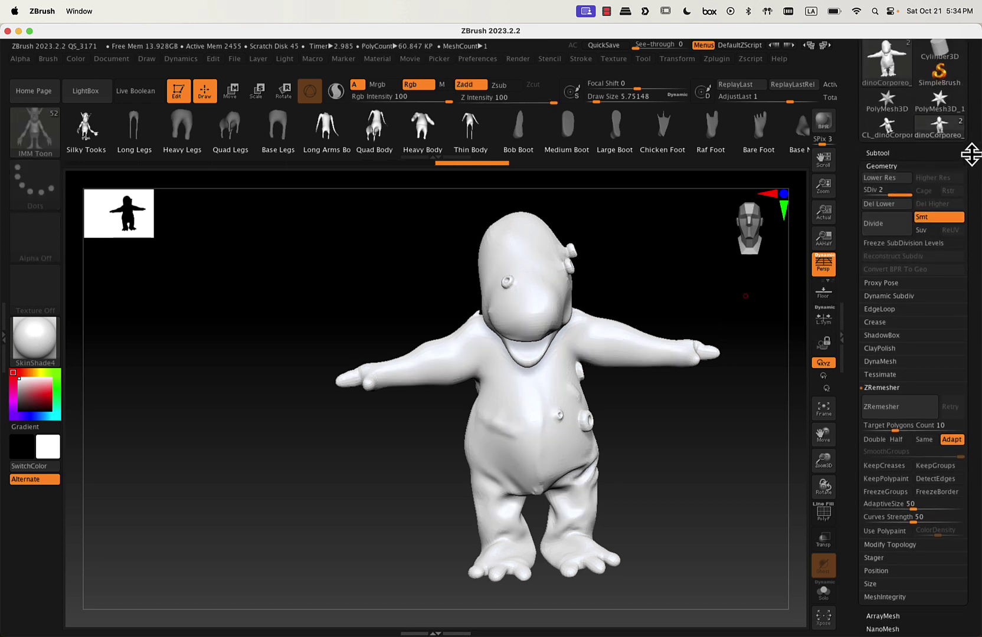
Make the original dinoCorporeo_1 visible again and rename the remeshed duplicate to dinoLowPoly.
{"action": "left_click", "coordinate": [928, 155]}
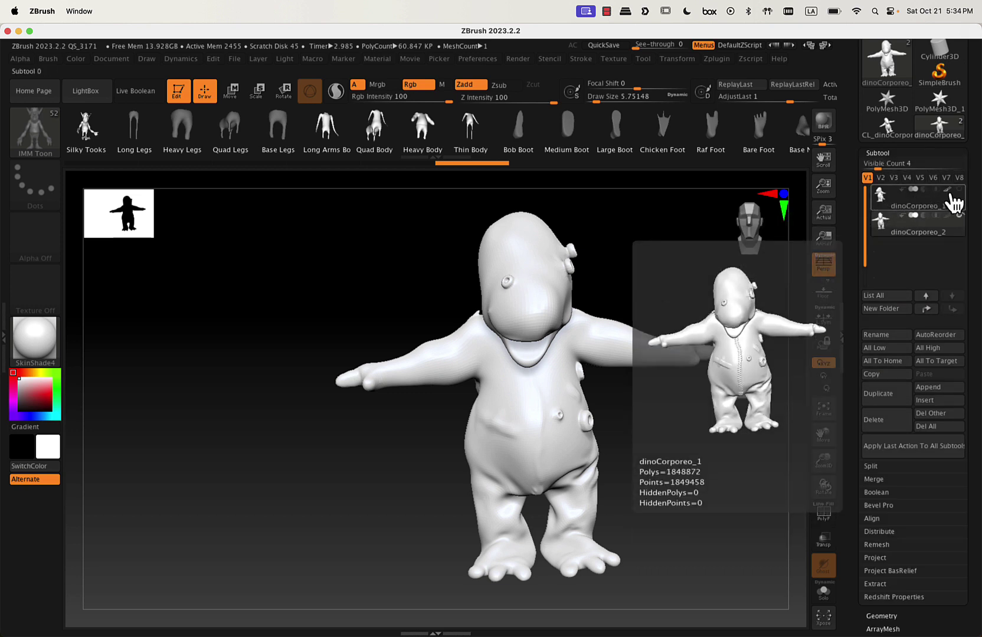
{"action": "left_click", "coordinate": [958, 189]}
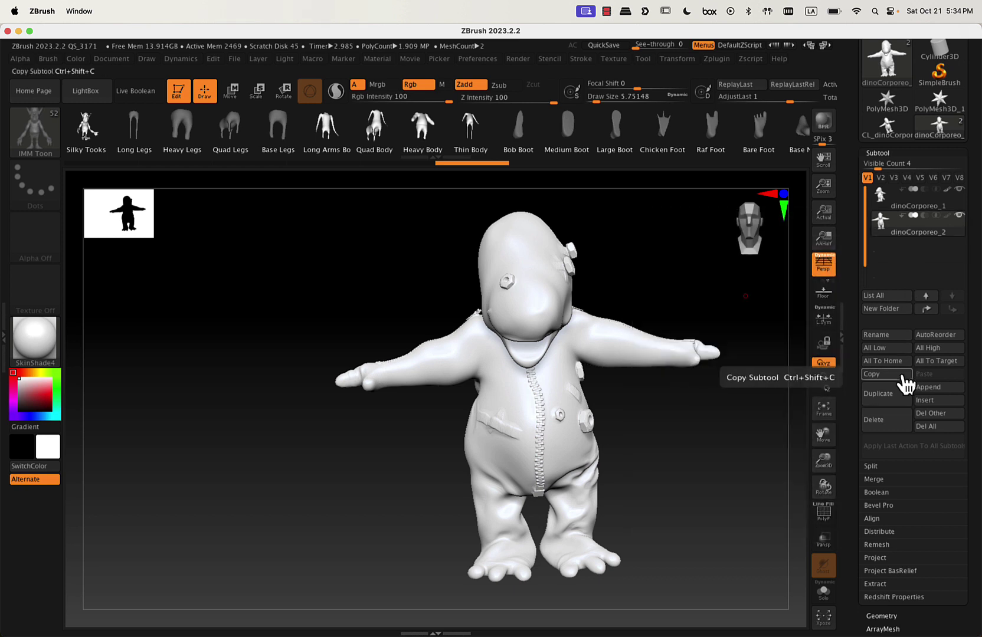
{"action": "left_click", "coordinate": [897, 334]}
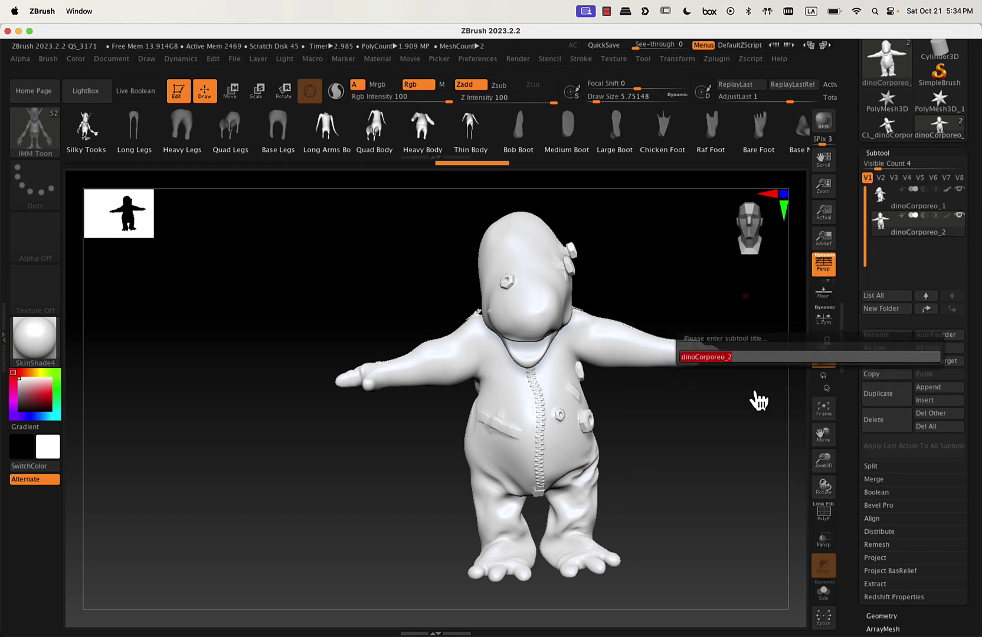
{"action": "type", "text": "dinoLowPoly"}
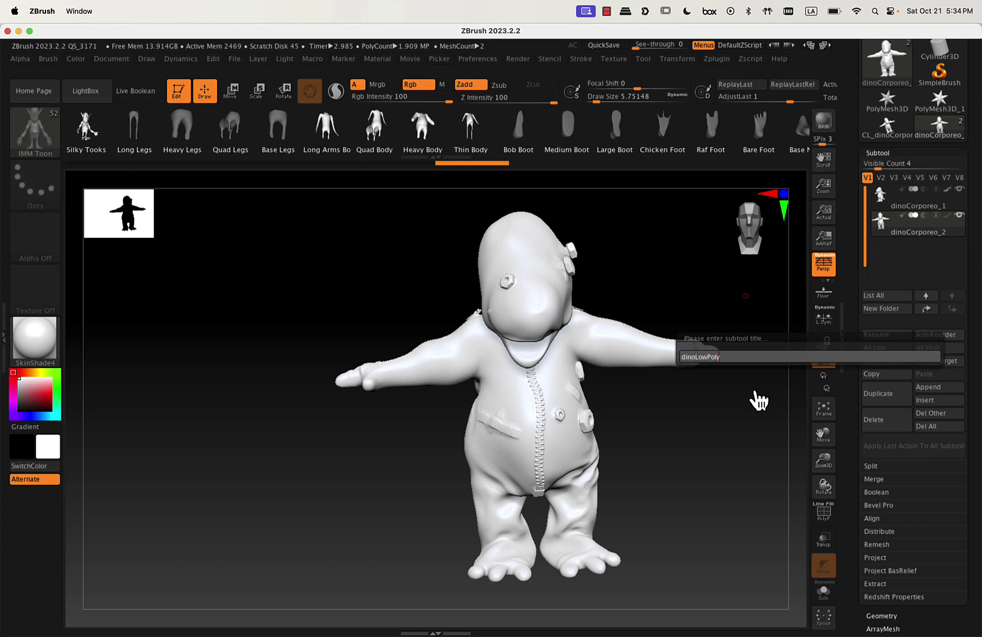
{"action": "key", "text": "Return"}
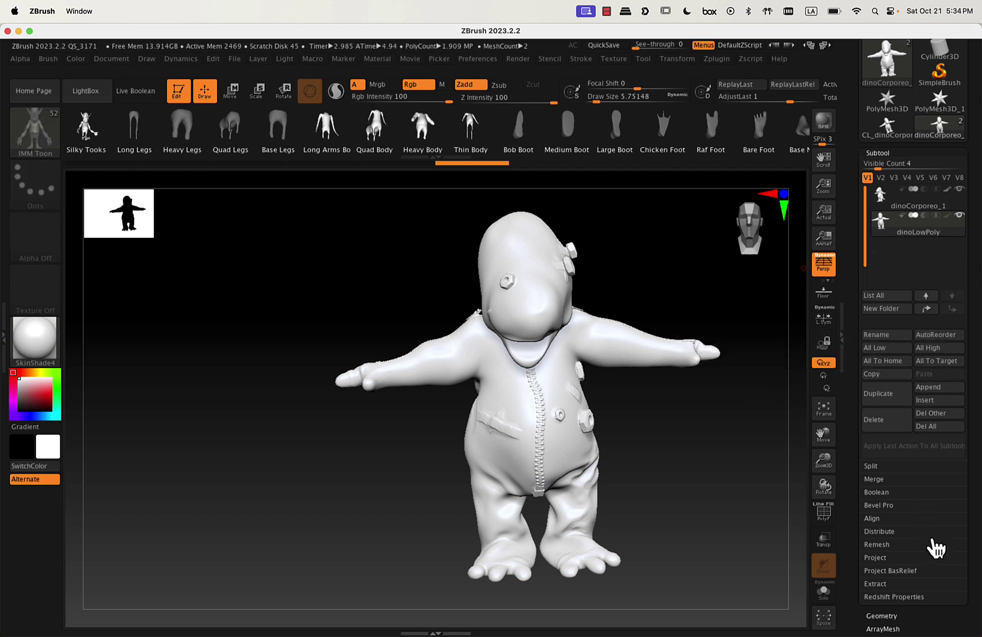
Project all detail from dinoCorporeo_1 onto dinoLowPoly, including its PolyPaint data.
{"action": "left_click", "coordinate": [884, 559]}
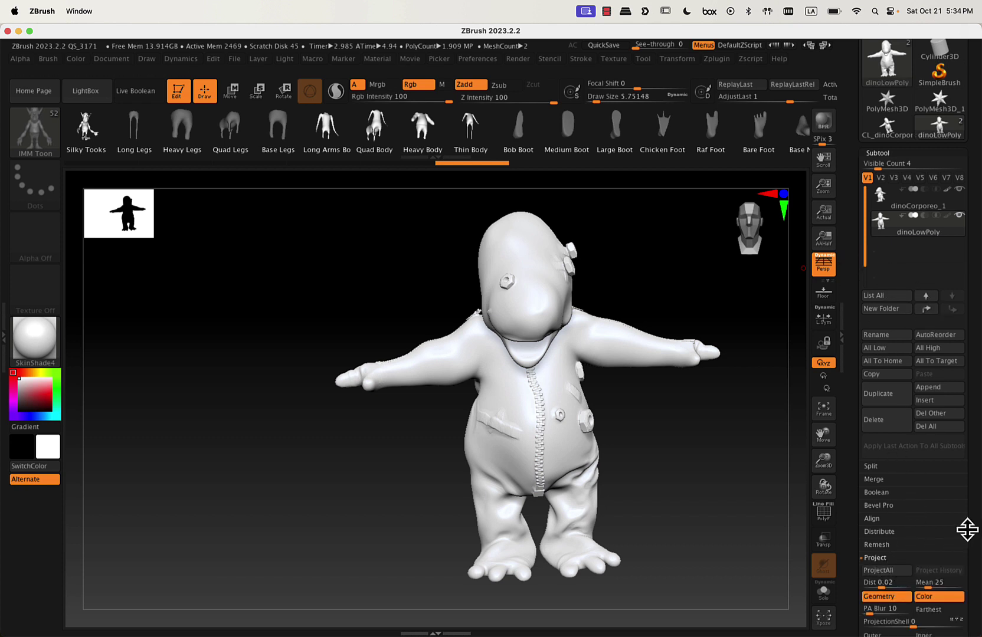
{"action": "scroll", "coordinate": [966, 530], "scroll_direction": "down", "scroll_amount": 3}
{"action": "left_click", "coordinate": [902, 121]}
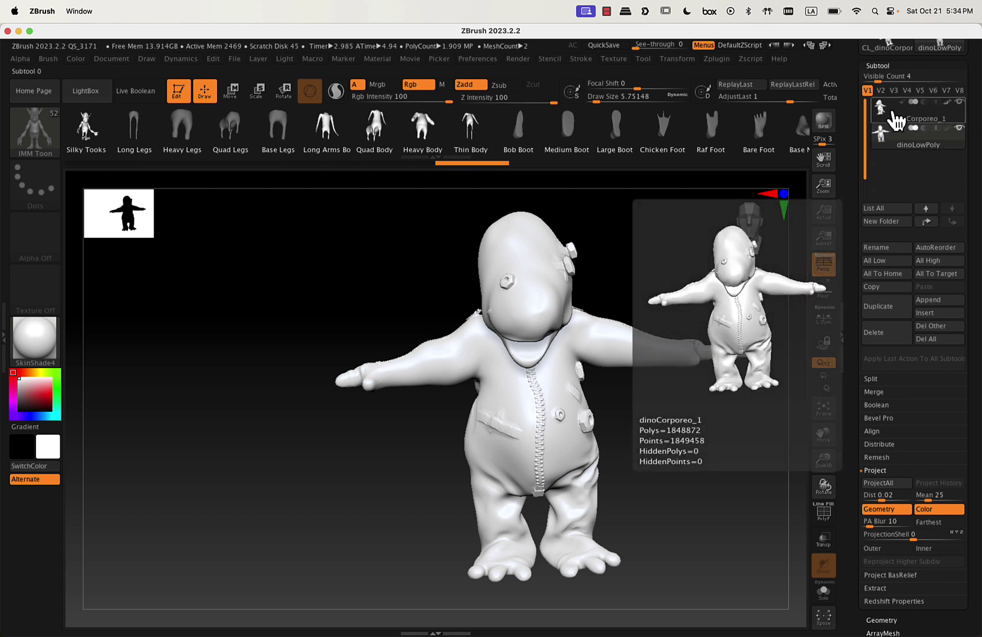
{"action": "left_click", "coordinate": [896, 139]}
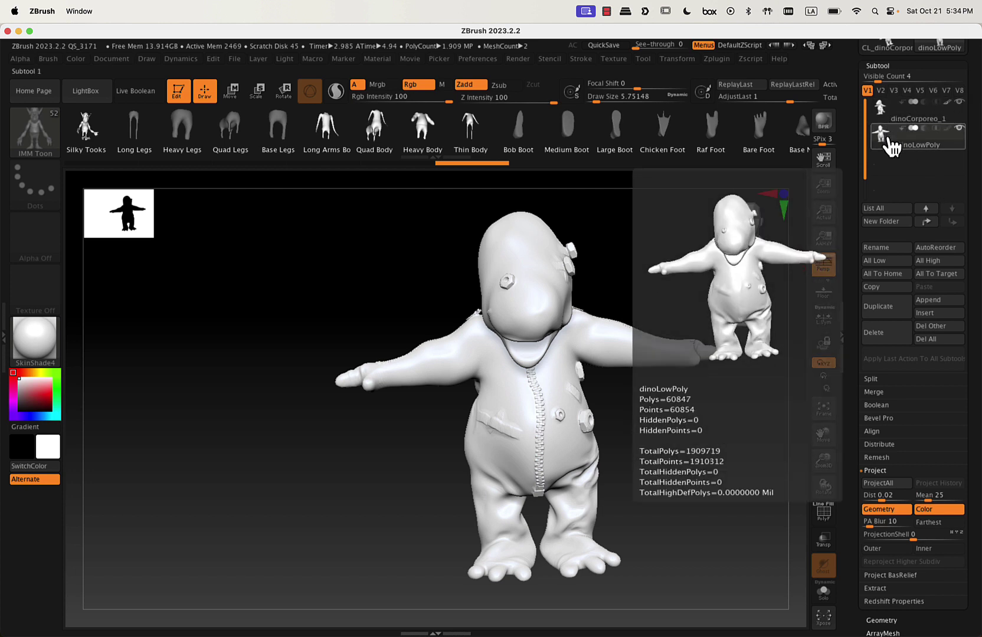
{"action": "left_click", "coordinate": [897, 489]}
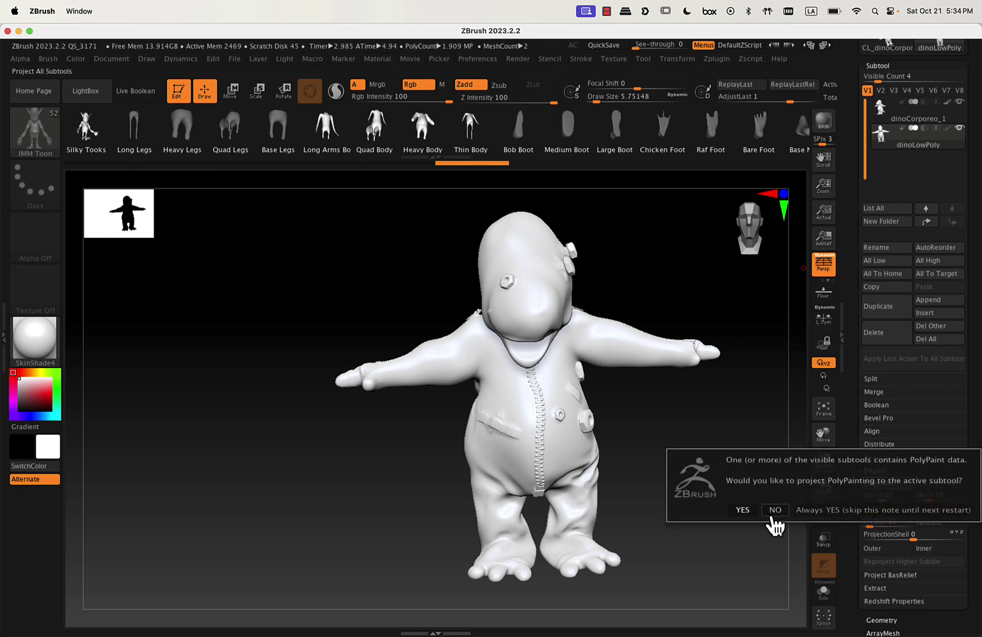
{"action": "left_click", "coordinate": [742, 511]}
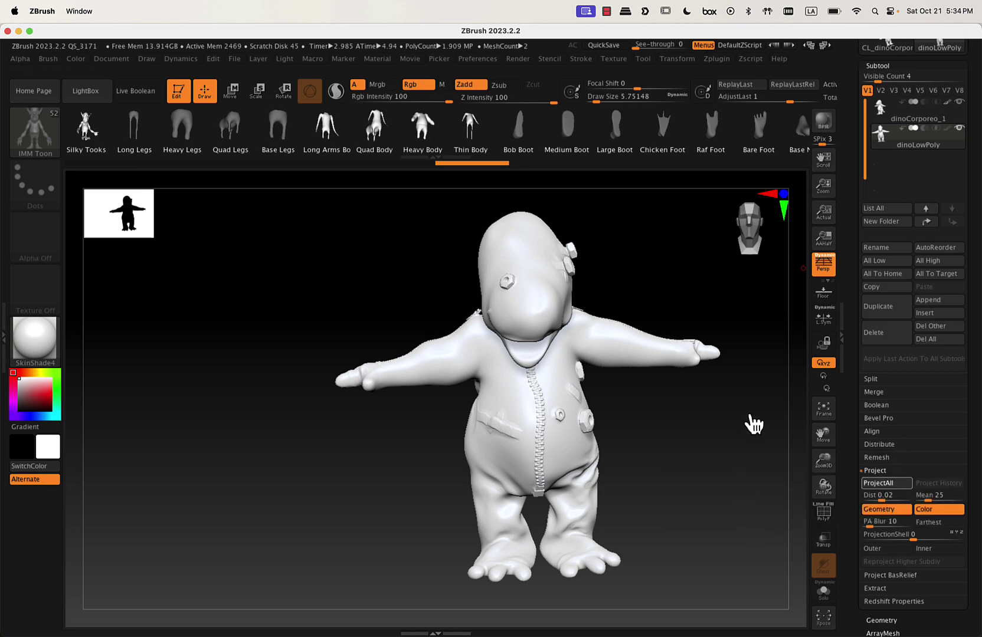
Examine the head and chest zipper up close, hiding dinoCorporeo_1 to judge the projected detail on dinoLowPoly alone.
{"action": "left_click_drag", "start_coordinate": [727, 433], "coordinate": [703, 441]}
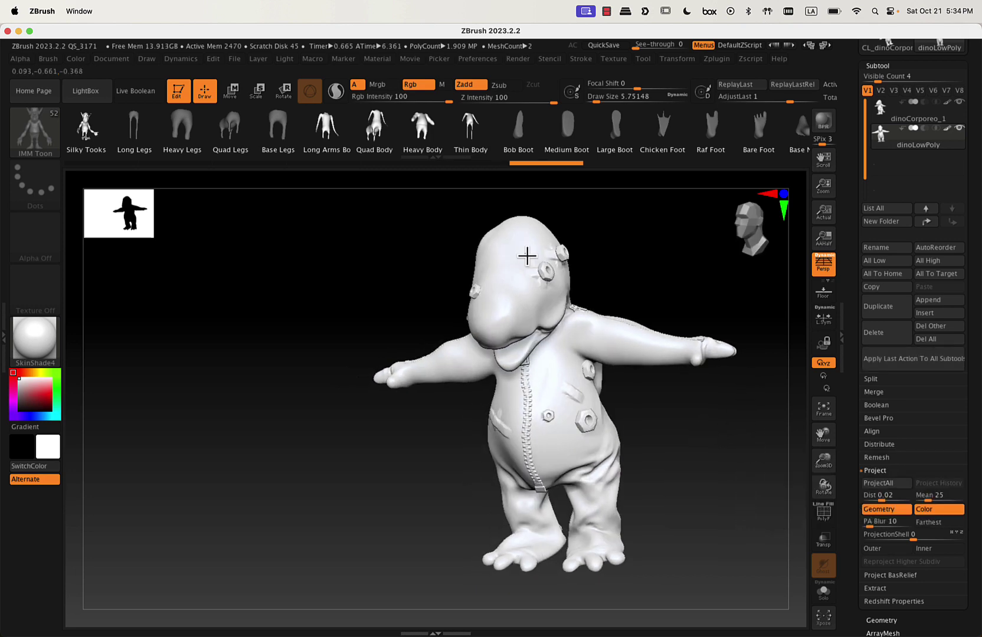
{"action": "right_click_drag", "start_coordinate": [582, 304], "coordinate": [774, 274], "text": "ctrl"}
{"action": "right_click_drag", "start_coordinate": [675, 290], "coordinate": [667, 436], "text": "alt"}
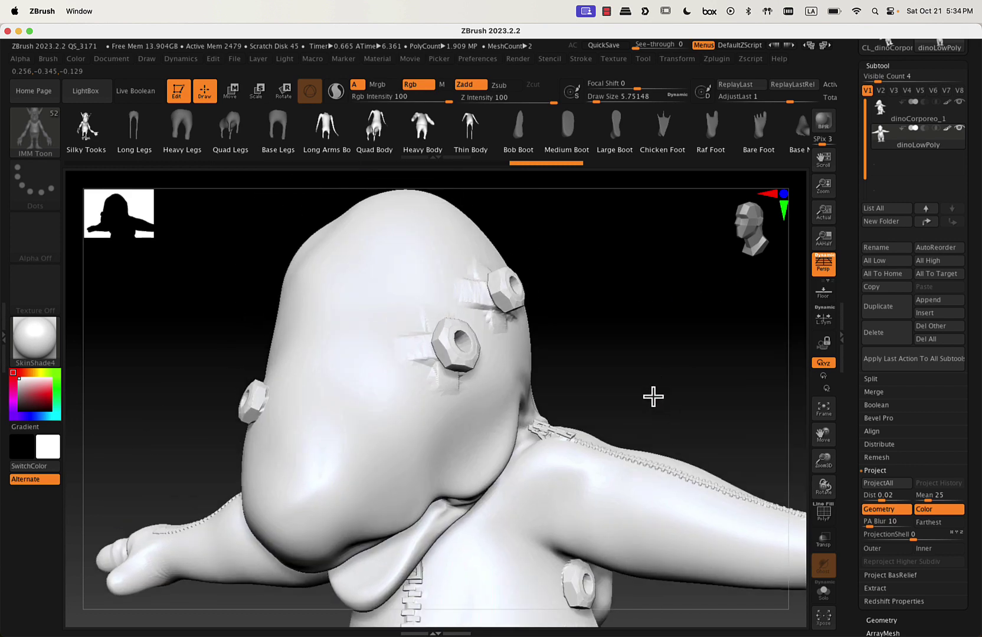
{"action": "right_click_drag", "start_coordinate": [653, 396], "coordinate": [644, 408]}
{"action": "right_click_drag", "start_coordinate": [654, 364], "coordinate": [686, 448]}
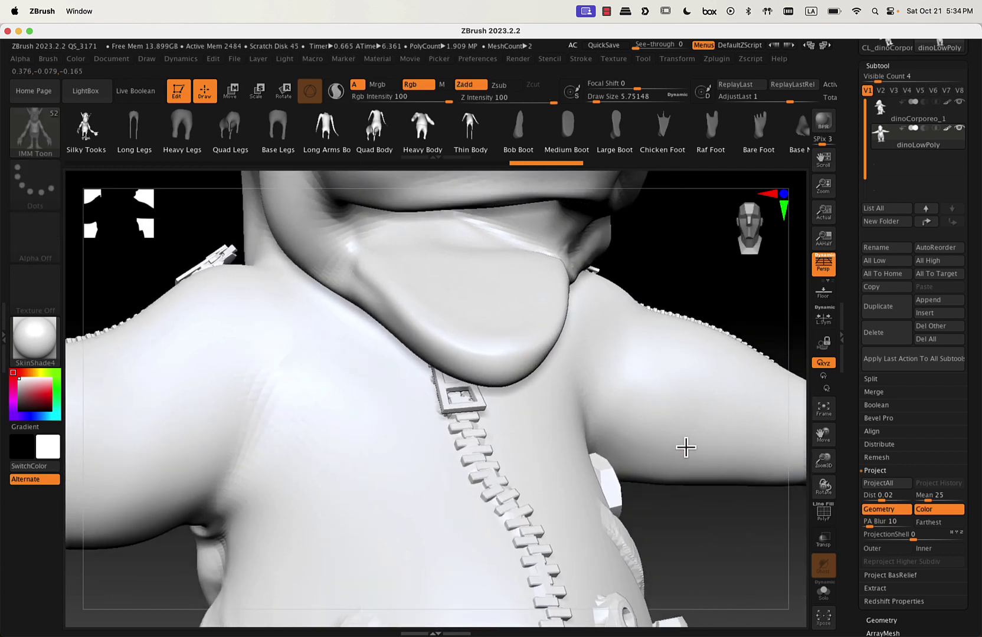
{"action": "left_click", "coordinate": [958, 102]}
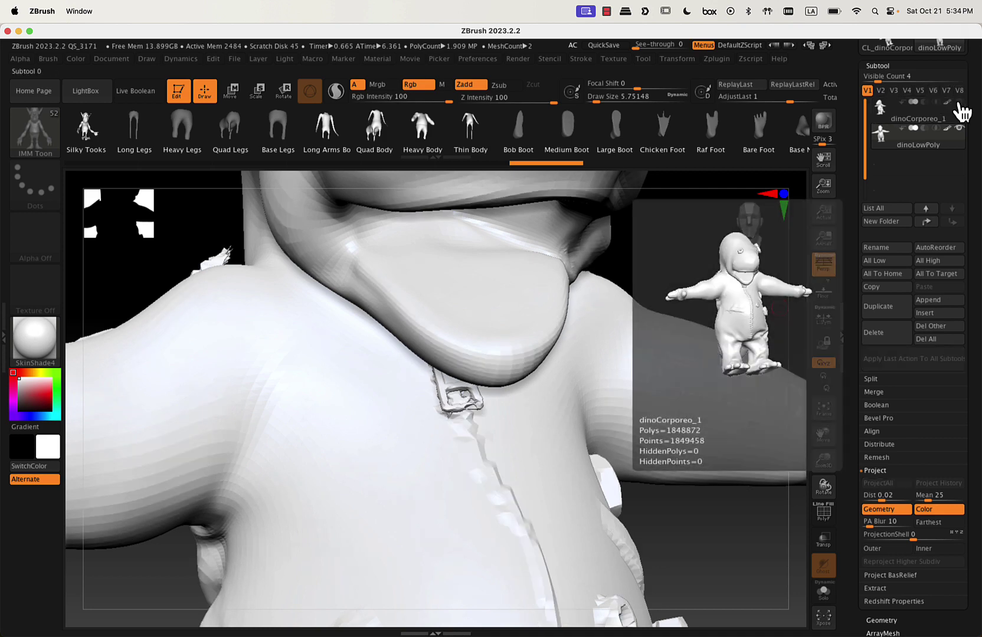
{"action": "right_click_drag", "start_coordinate": [518, 399], "coordinate": [599, 378], "text": "ctrl"}
Subdivide dinoLowPoly two more times and turn it to a side view.
{"action": "key", "text": "ctrl+d"}
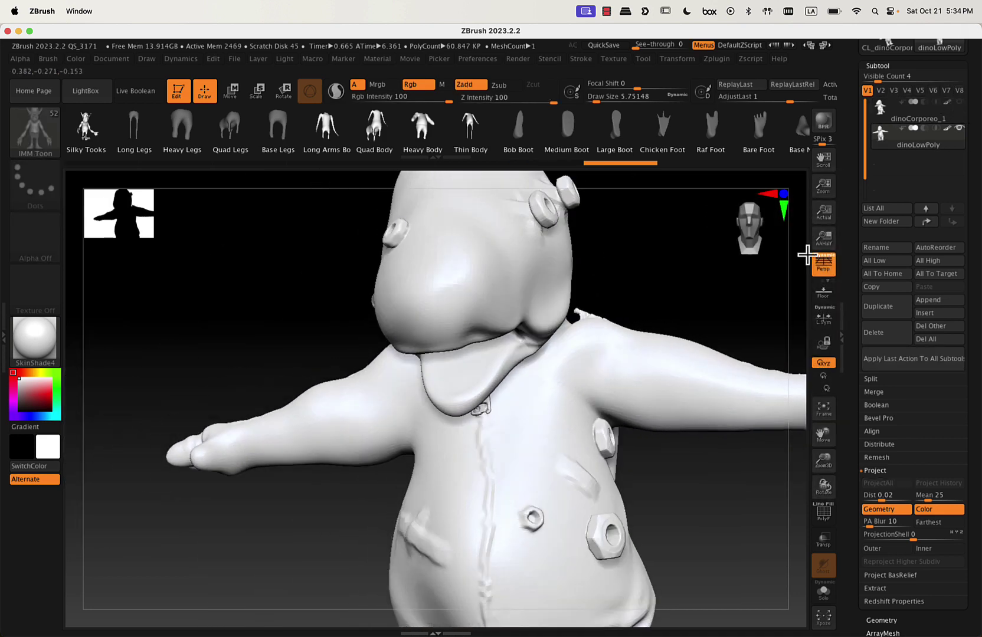
{"action": "key", "text": "ctrl+d"}
{"action": "right_click_drag", "start_coordinate": [623, 318], "coordinate": [723, 234]}
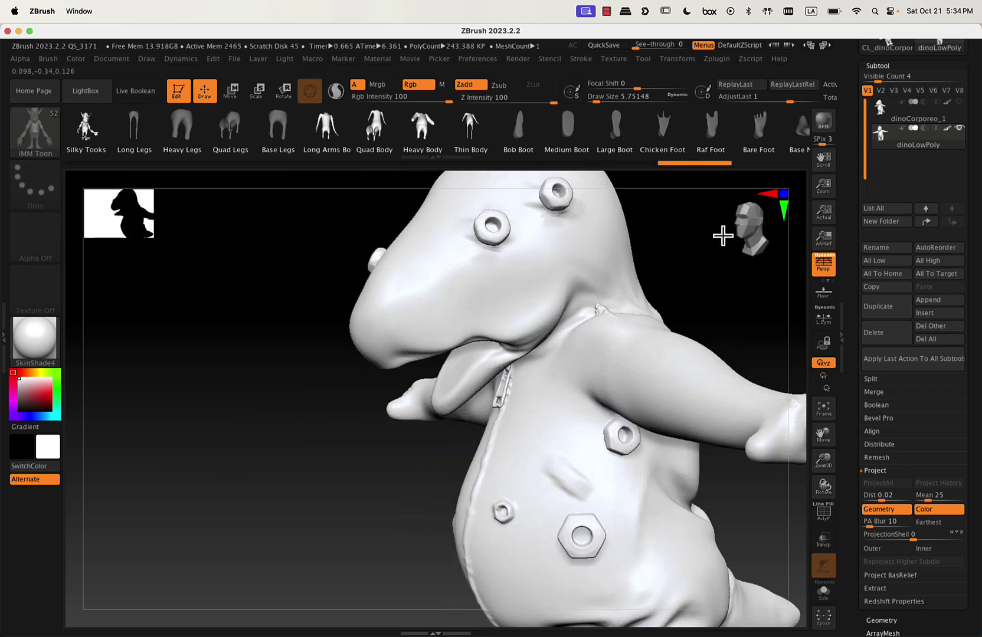
Show dinoCorporeo_1, project its detail onto the denser dinoLowPoly again, and hide the original to inspect the zipper and nuts.
{"action": "left_click", "coordinate": [959, 102]}
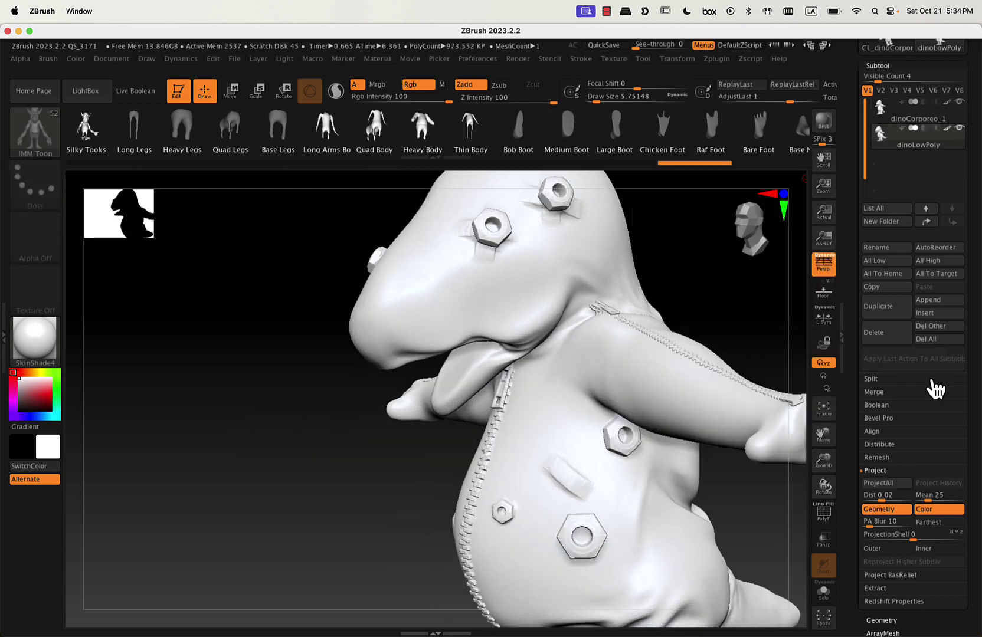
{"action": "left_click", "coordinate": [900, 483]}
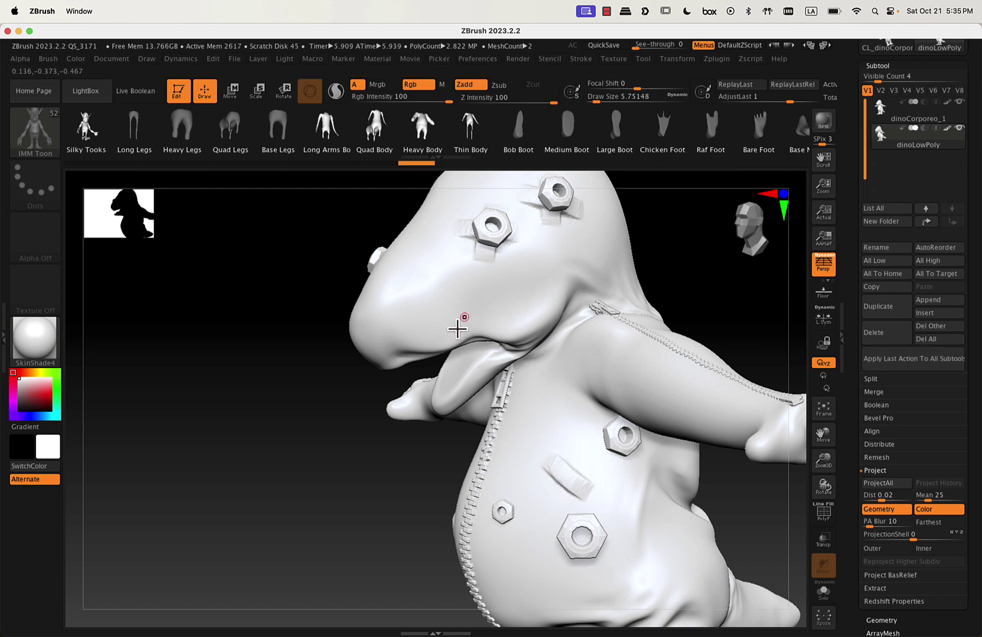
{"action": "left_click", "coordinate": [959, 101]}
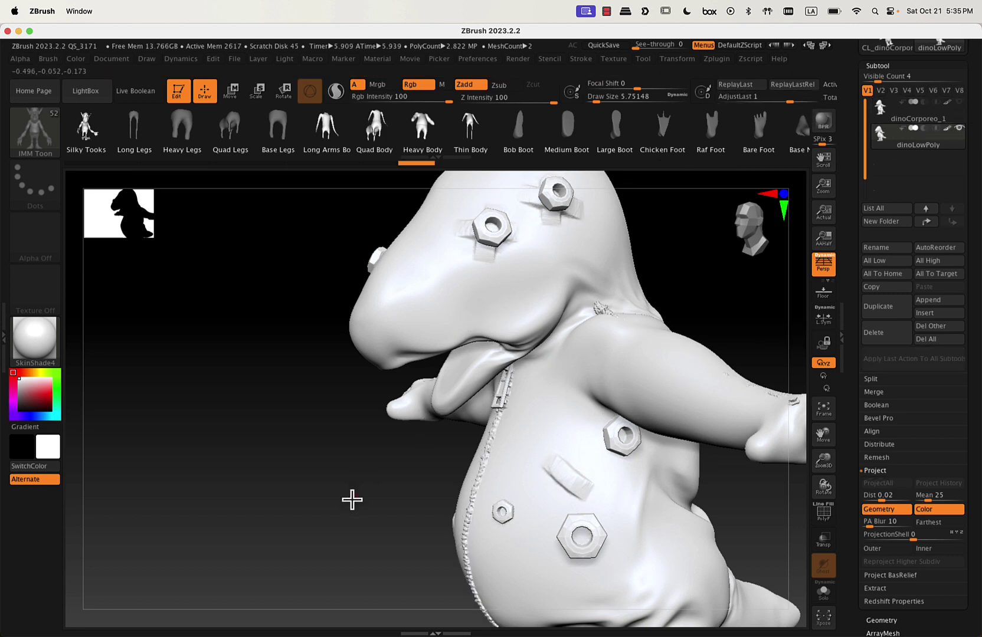
{"action": "left_click_drag", "start_coordinate": [352, 500], "coordinate": [382, 514], "text": "shift"}
{"action": "mouse_move", "coordinate": [384, 519]}
{"action": "right_mouse_down"}
{"action": "mouse_move", "coordinate": [408, 496]}
{"action": "mouse_move", "coordinate": [589, 447]}
{"action": "mouse_move", "coordinate": [446, 523]}
{"action": "right_mouse_up"}
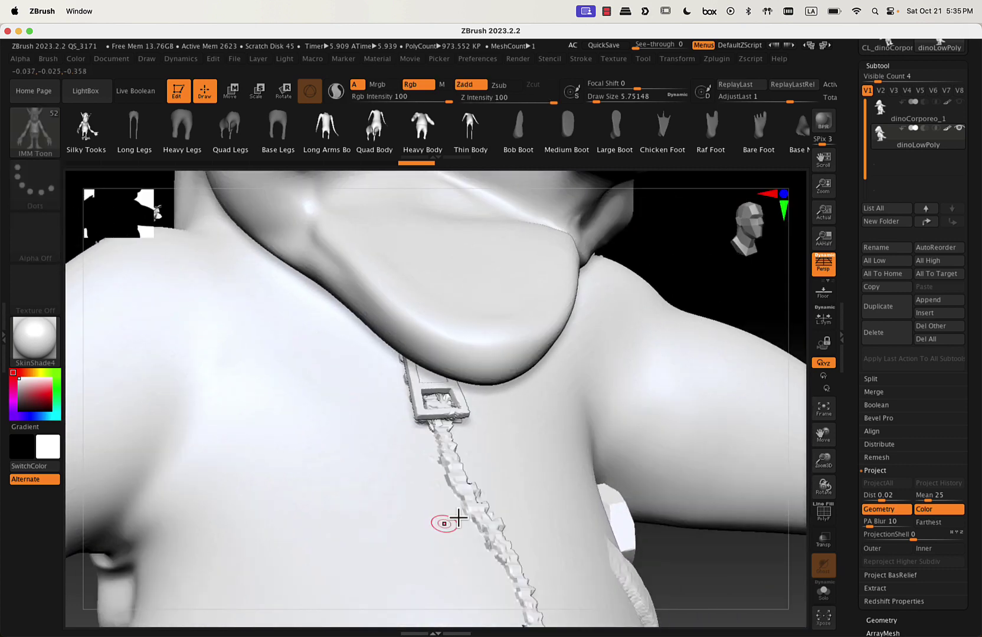
{"action": "mouse_move", "coordinate": [581, 501]}
{"action": "right_mouse_down"}
{"action": "mouse_move", "coordinate": [316, 505]}
{"action": "mouse_move", "coordinate": [362, 493]}
{"action": "mouse_move", "coordinate": [401, 526]}
{"action": "right_mouse_up"}
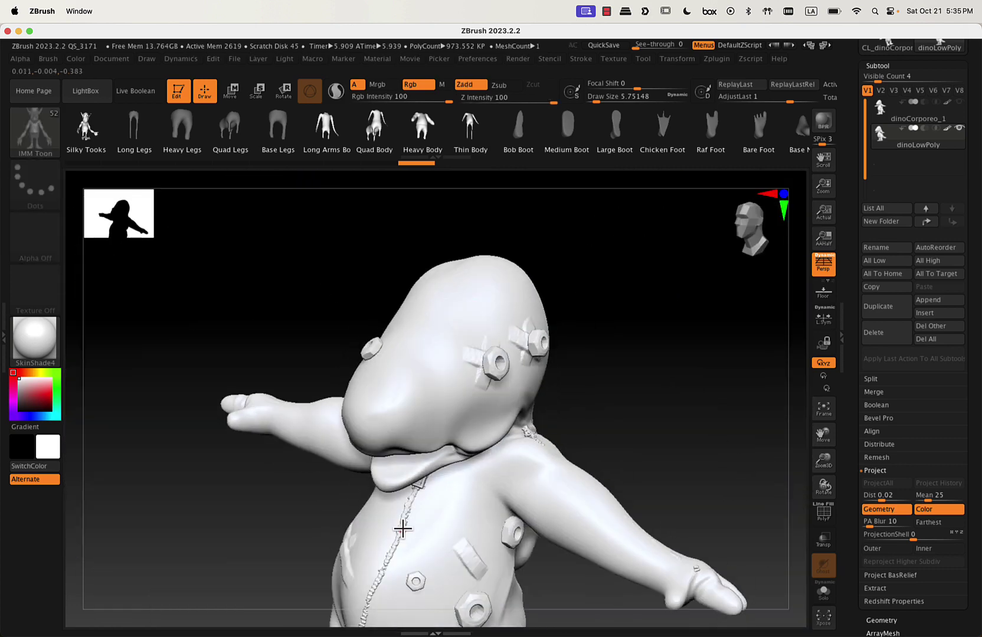
Delete the original dinoCorporeo_1 subtool so that only dinoLowPoly is left.
{"action": "right_click_drag", "start_coordinate": [467, 503], "coordinate": [437, 434]}
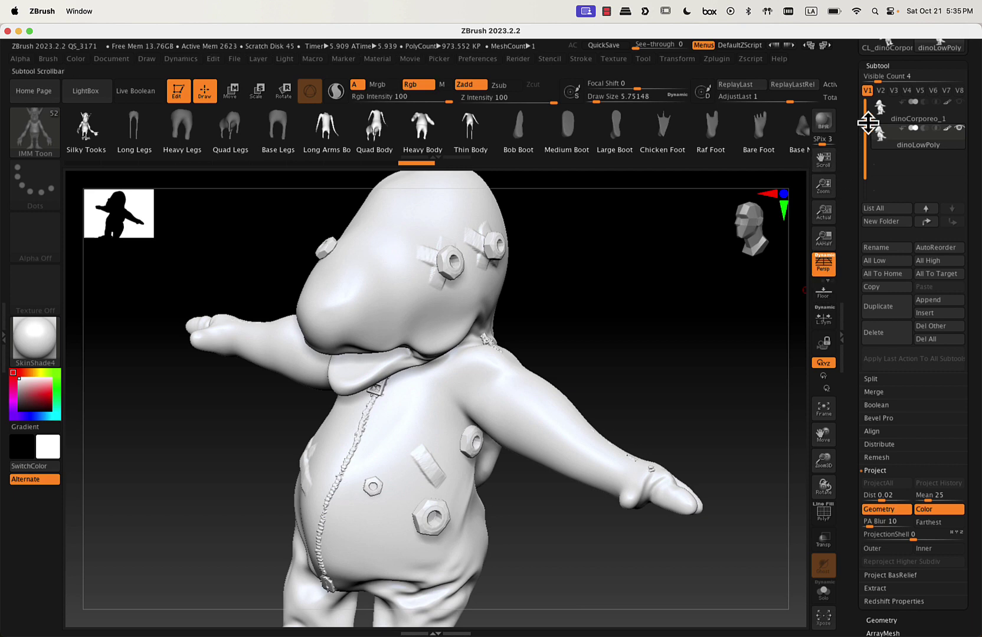
{"action": "left_click", "coordinate": [885, 113]}
{"action": "left_click", "coordinate": [906, 339]}
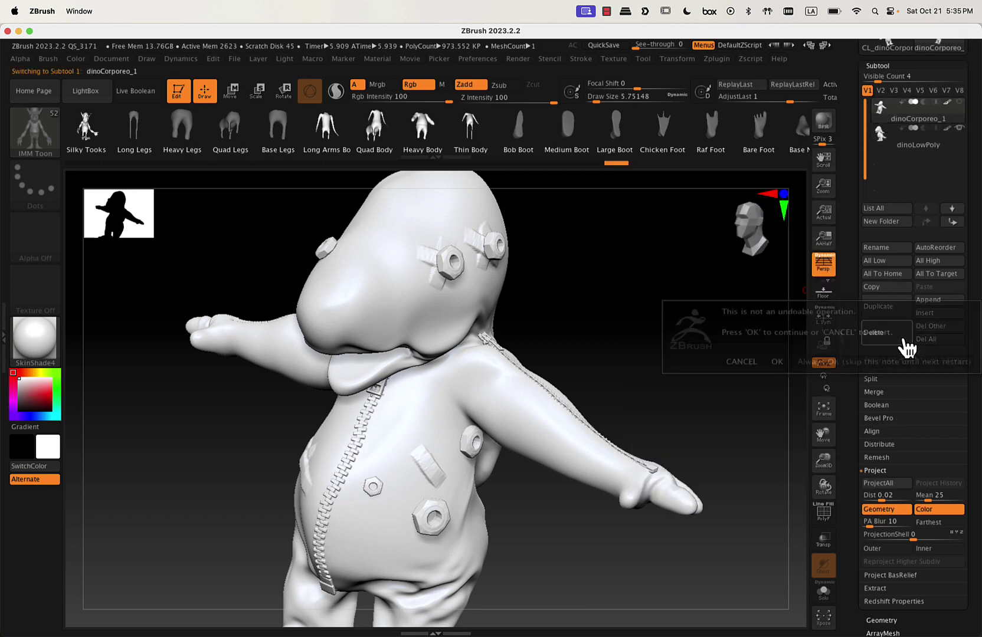
{"action": "left_click", "coordinate": [777, 361]}
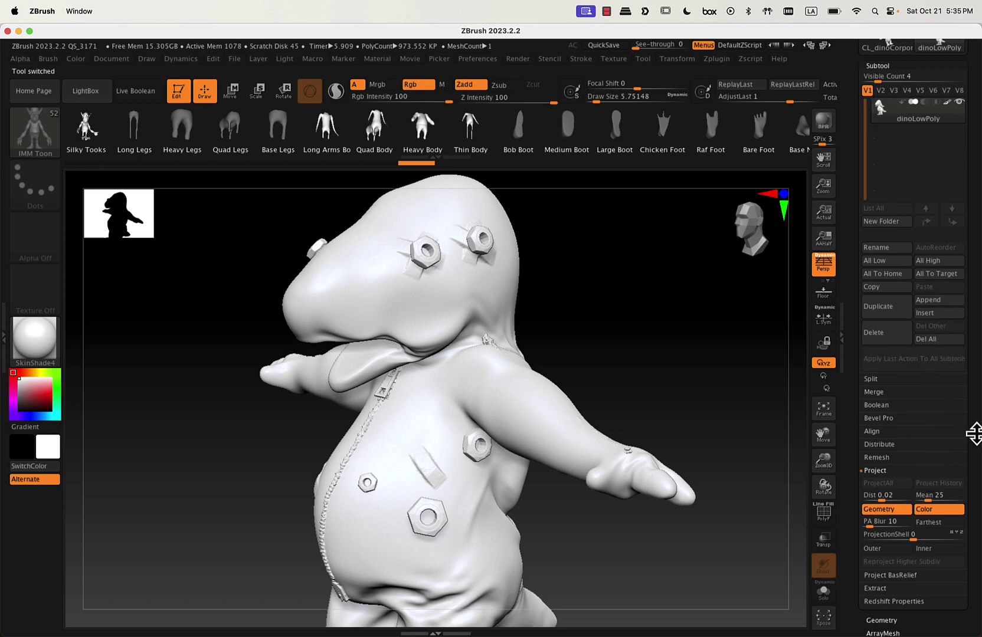
Compare dinoLowPoly at subdivision levels 1 and 4, leaving it at level 1.
{"action": "scroll", "coordinate": [973, 433], "scroll_direction": "down", "scroll_amount": 5}
{"action": "left_click", "coordinate": [911, 386]}
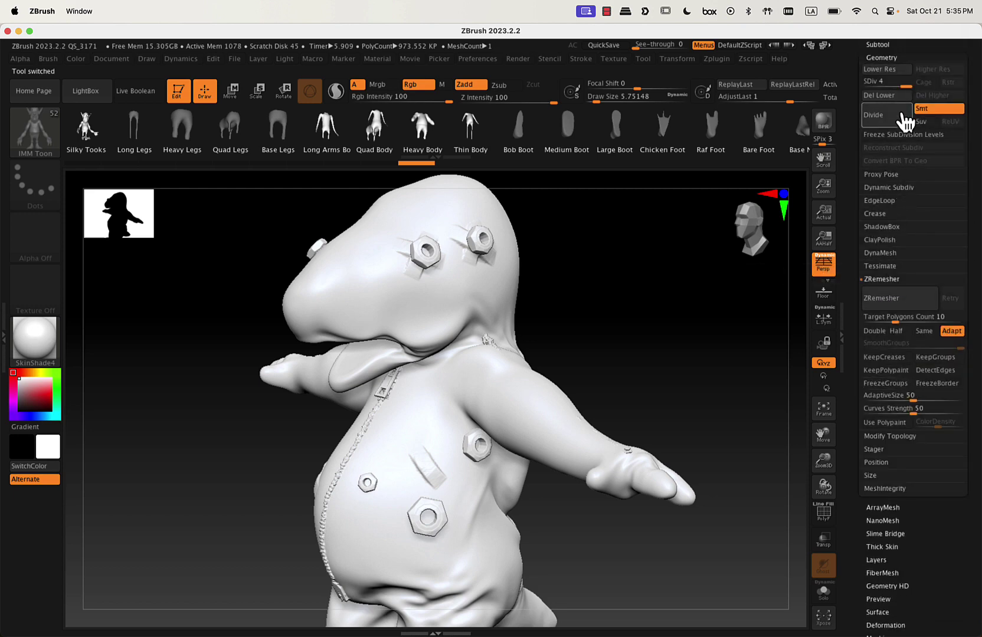
{"action": "left_click", "coordinate": [867, 85]}
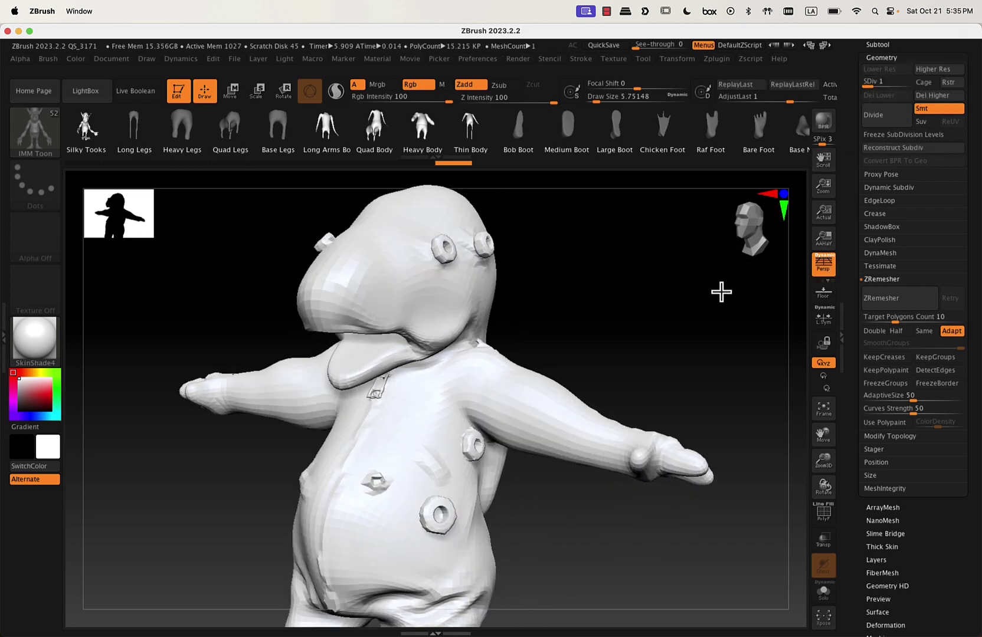
{"action": "left_click_drag", "start_coordinate": [872, 88], "coordinate": [907, 85]}
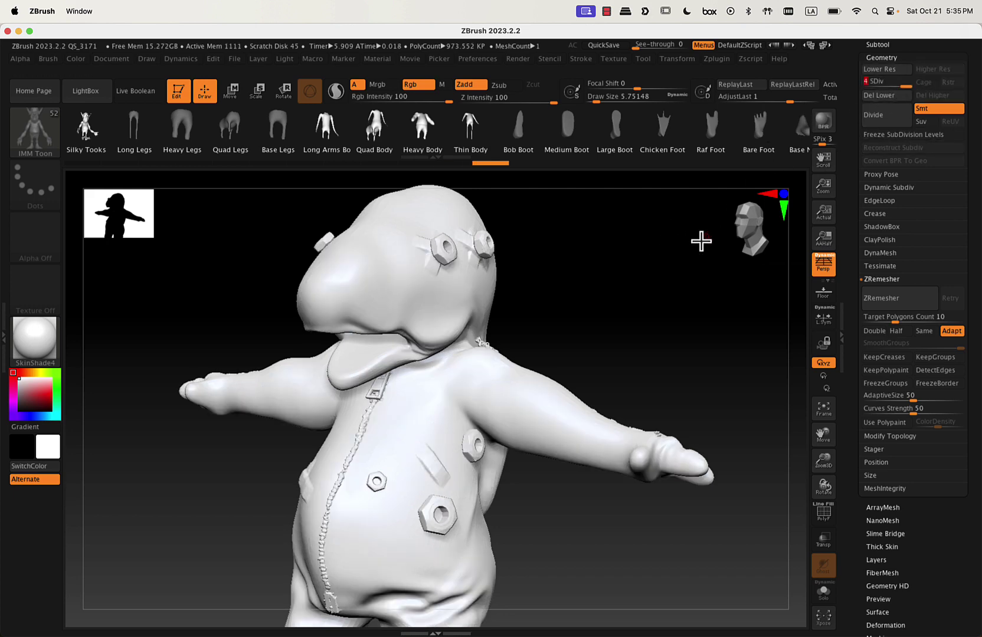
{"action": "left_click_drag", "start_coordinate": [638, 300], "coordinate": [605, 259]}
{"action": "left_click_drag", "start_coordinate": [887, 87], "coordinate": [854, 83]}
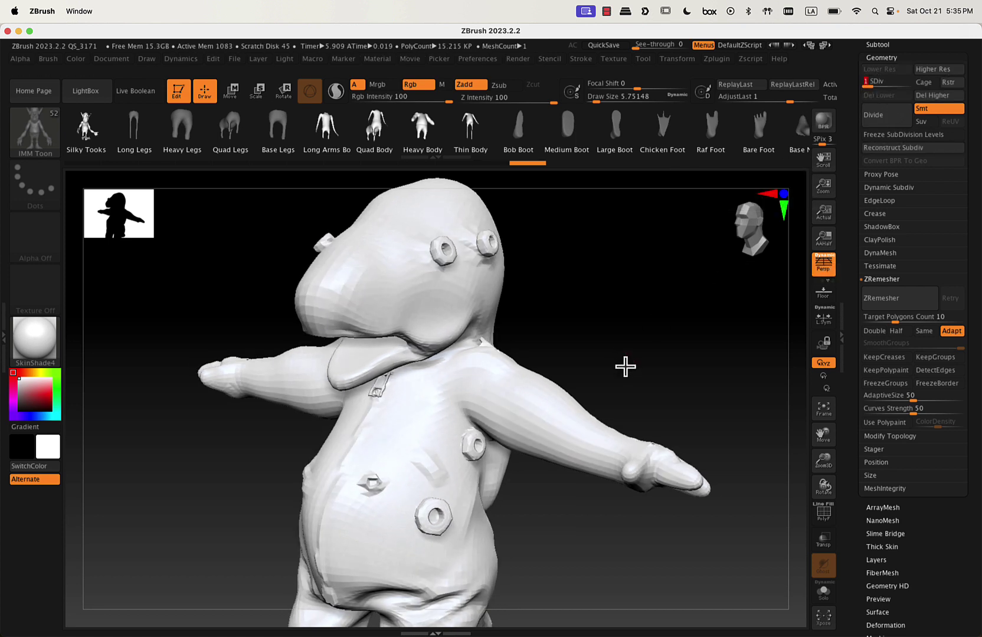
{"action": "left_click_drag", "start_coordinate": [625, 366], "coordinate": [652, 316]}
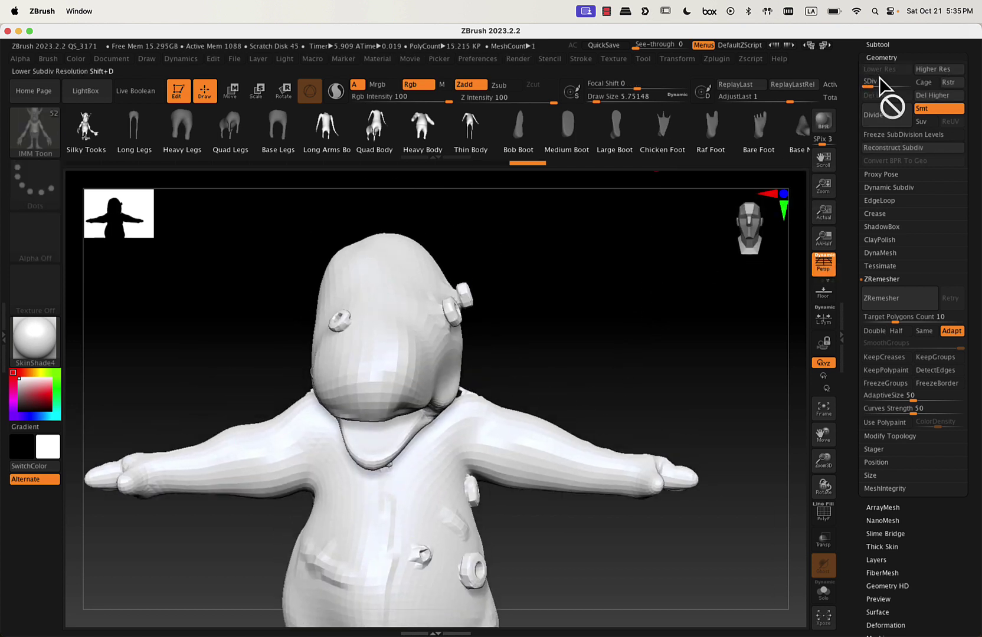
Export the level 1 mesh as dinoLowPoly.fbx into a new Desktop folder named dinoCorporeal.
{"action": "scroll", "coordinate": [975, 83], "scroll_direction": "up", "scroll_amount": 5}
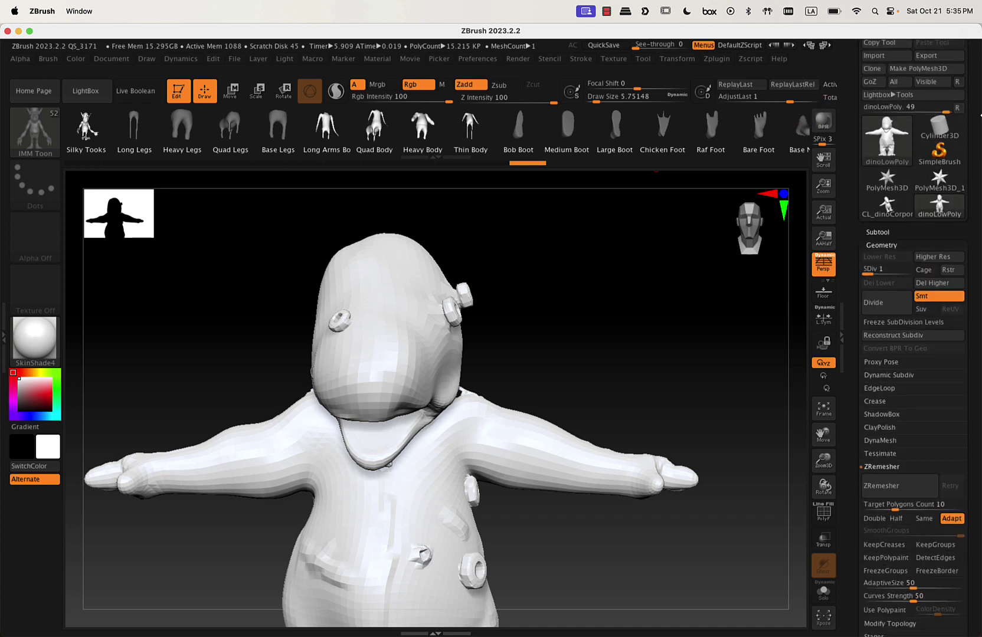
{"action": "left_click", "coordinate": [723, 64]}
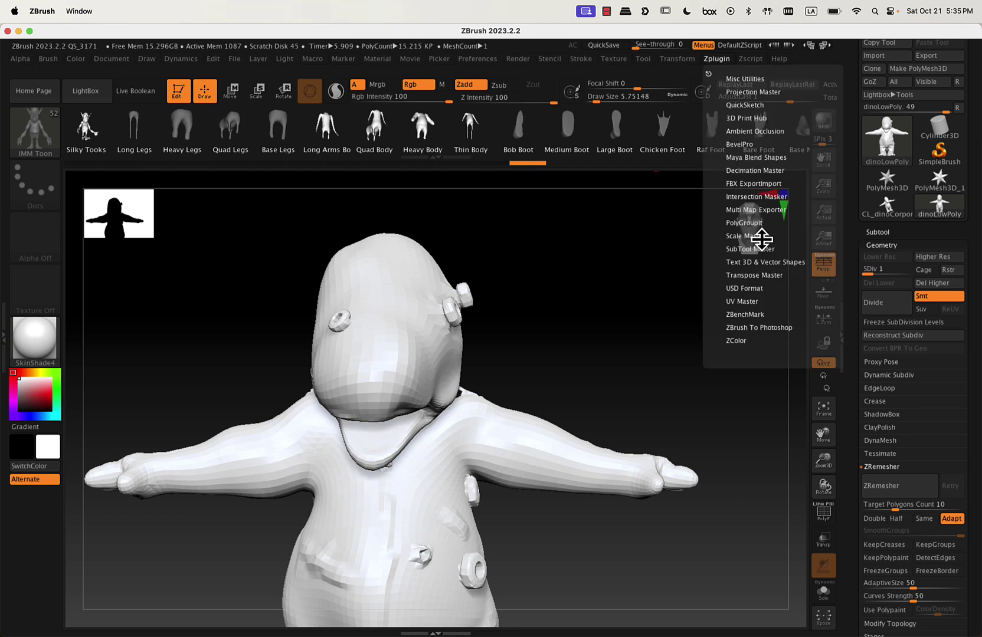
{"action": "left_click", "coordinate": [755, 184]}
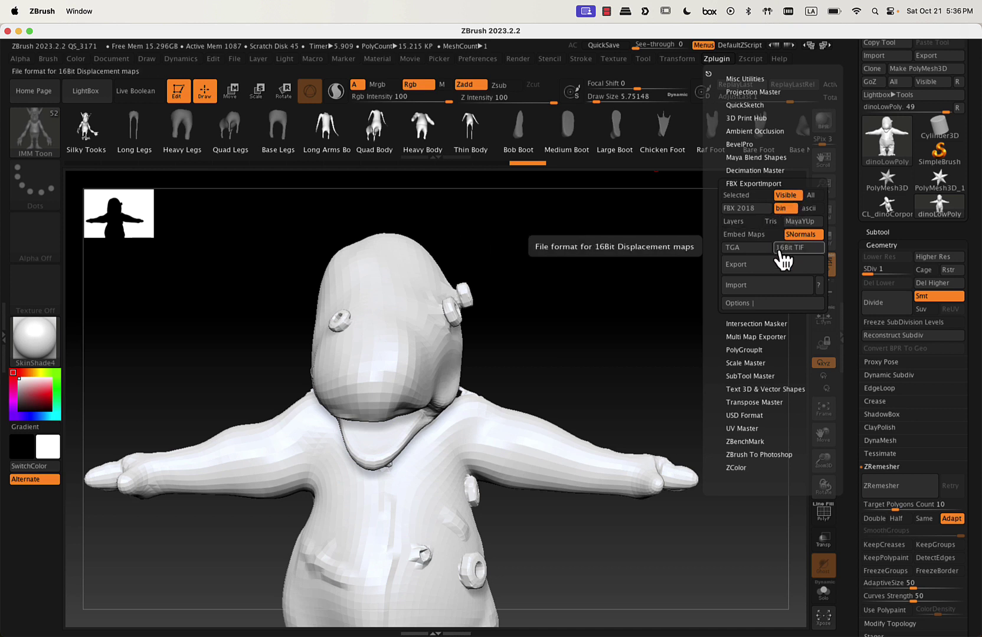
{"action": "left_click", "coordinate": [765, 305]}
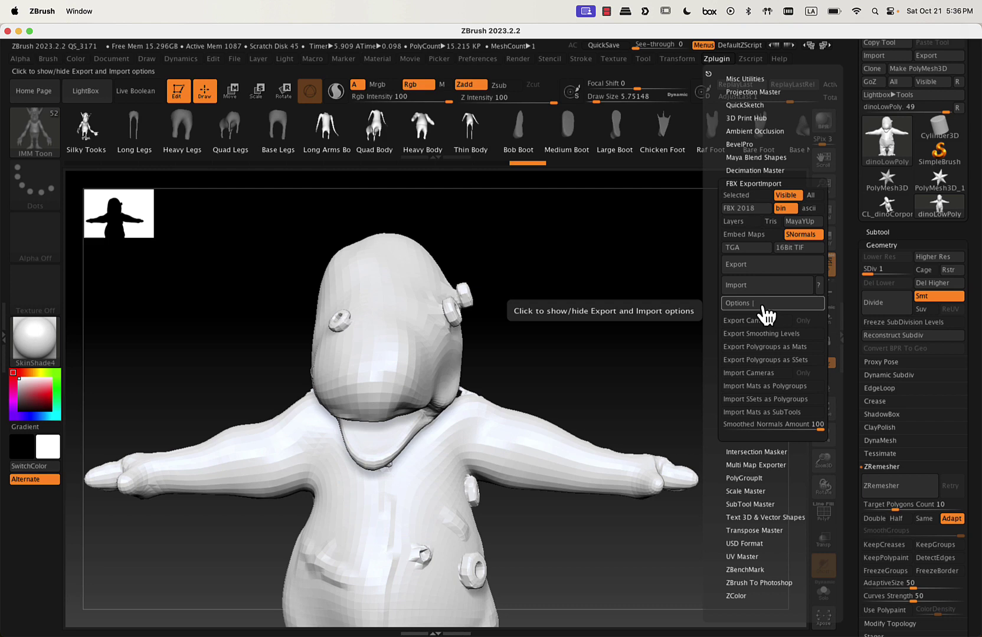
{"action": "left_click", "coordinate": [745, 265]}
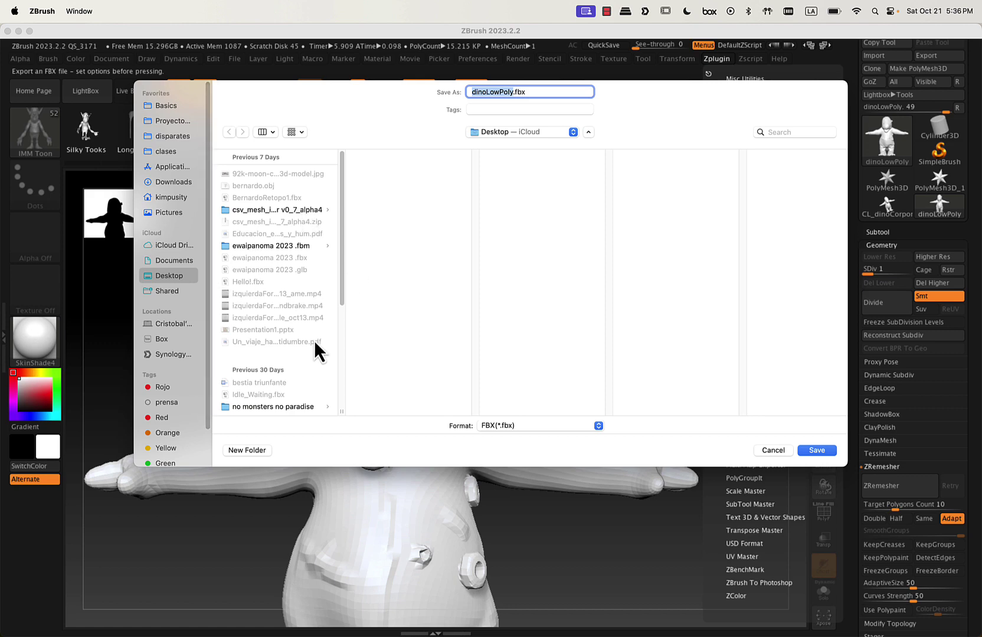
{"action": "left_click", "coordinate": [245, 450]}
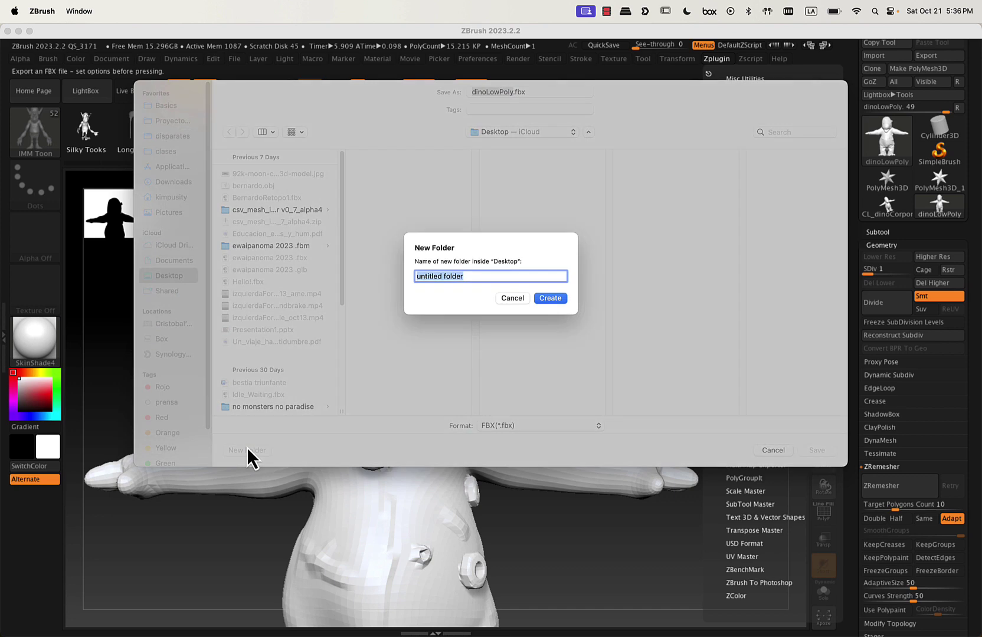
{"action": "type", "text": "dinoCorporeal"}
{"action": "key", "text": "Return"}
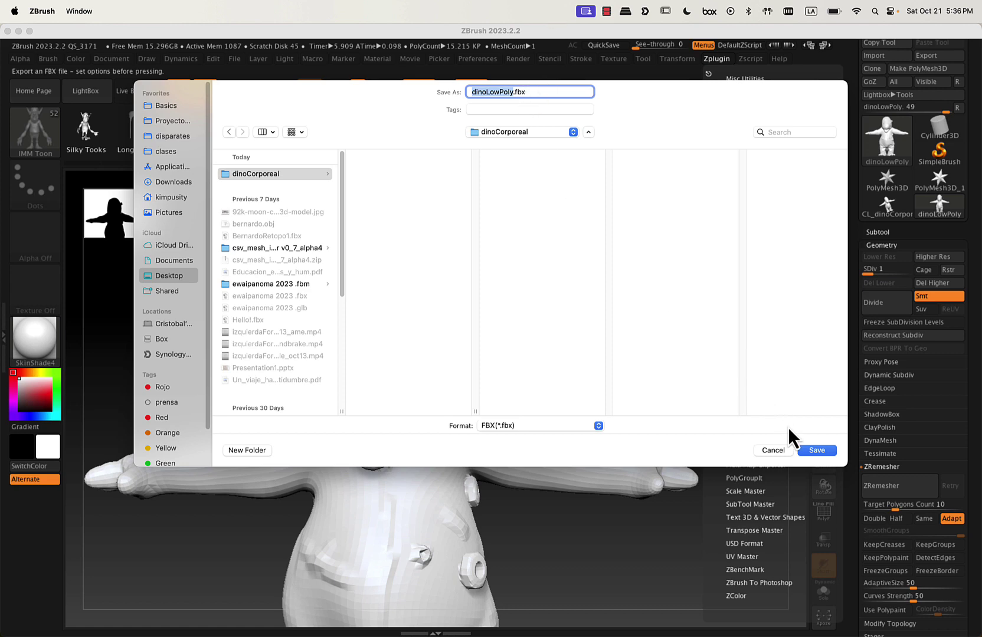
{"action": "left_click", "coordinate": [812, 453]}
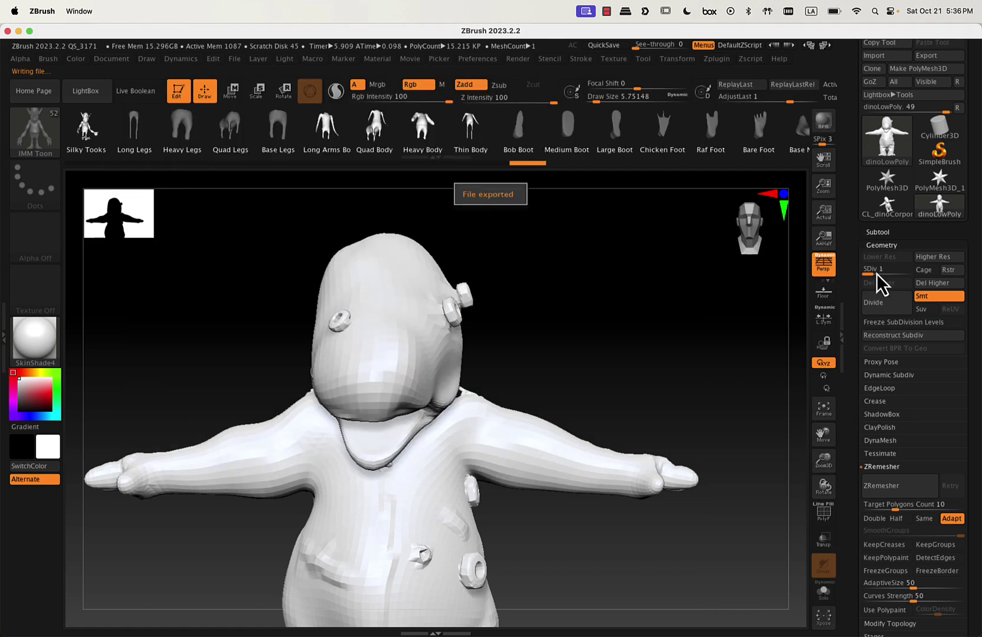
Set dinoLowPoly to subdivision level 4 and export the dense mesh as FBX into the dinoCorporeal folder.
{"action": "left_click_drag", "start_coordinate": [870, 270], "coordinate": [915, 274]}
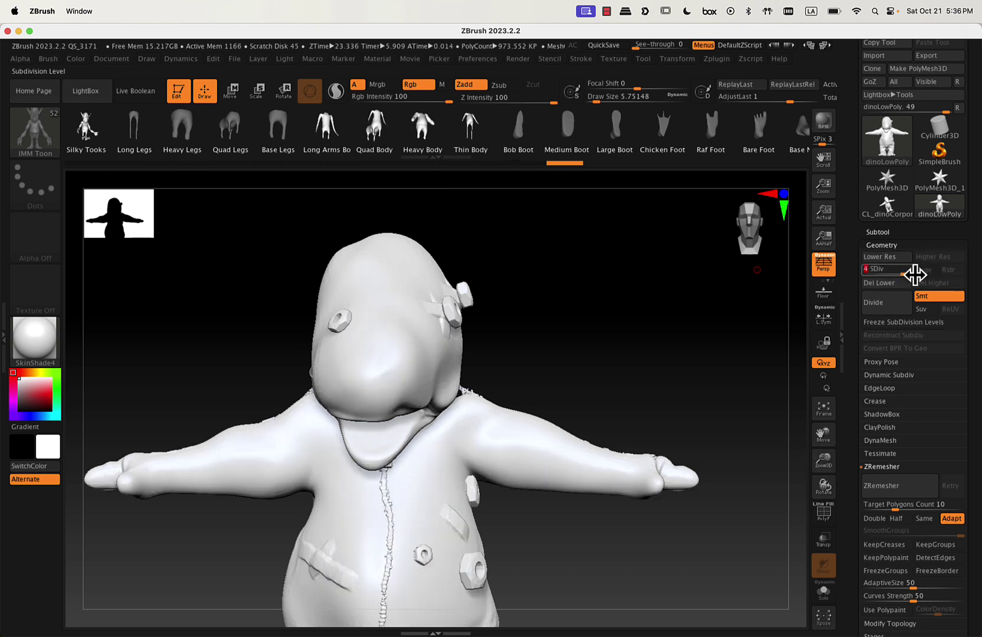
{"action": "left_click", "coordinate": [712, 61]}
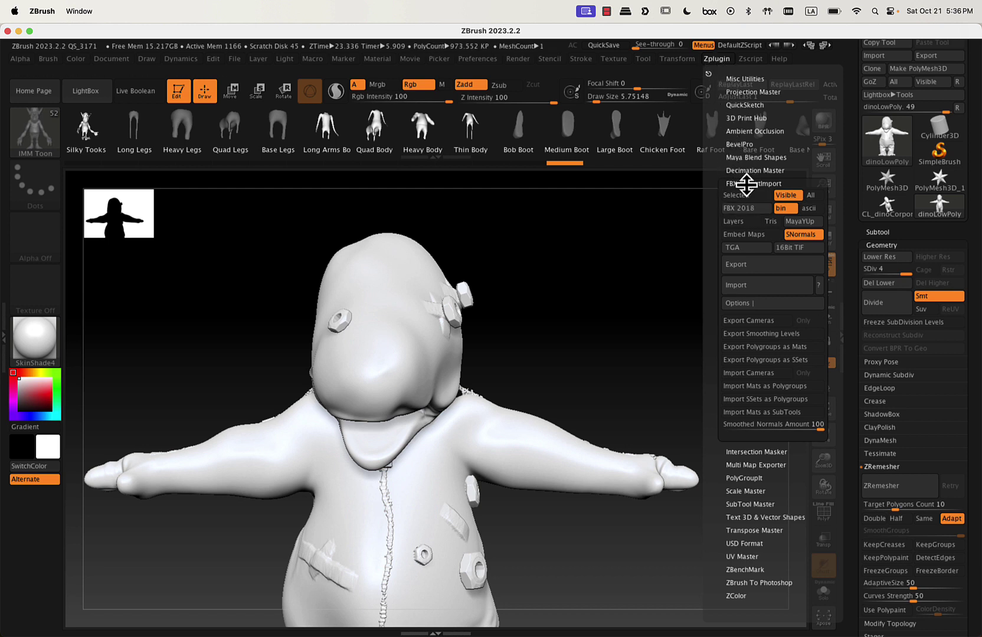
{"action": "left_click", "coordinate": [772, 266]}
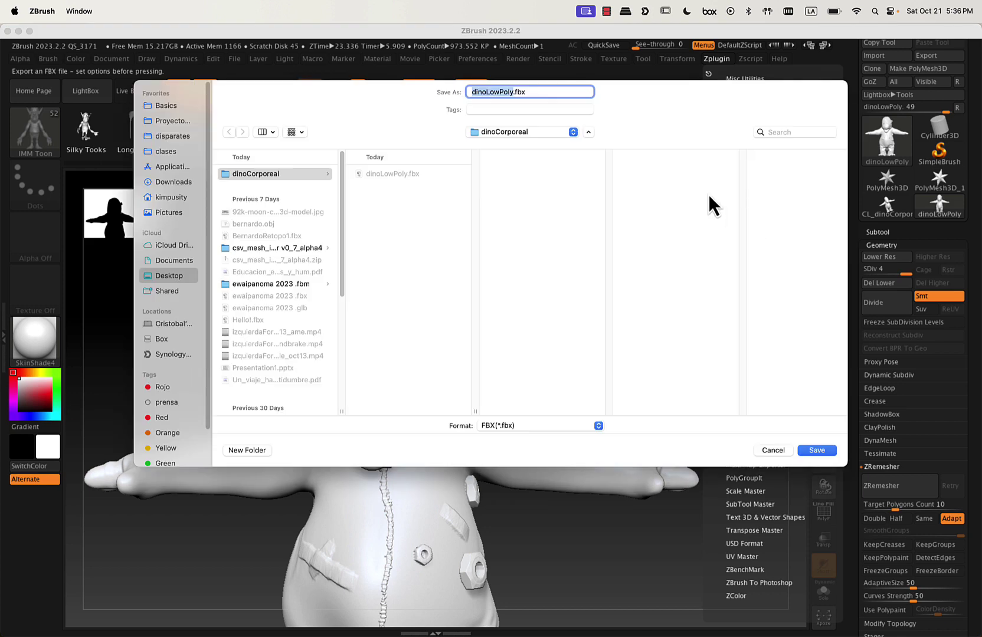
{"action": "left_click", "coordinate": [488, 91]}
{"action": "left_click", "coordinate": [818, 451]}
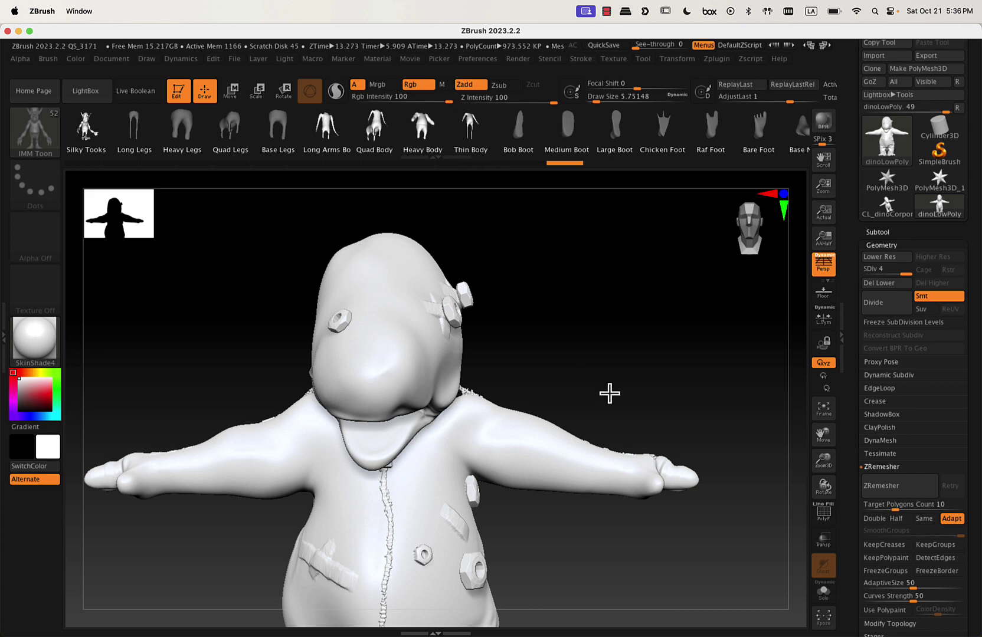
{"action": "mouse_move", "coordinate": [610, 394]}
{"action": "left_mouse_down"}
{"action": "mouse_move", "coordinate": [571, 402]}
{"action": "mouse_move", "coordinate": [594, 396]}
{"action": "left_mouse_up"}
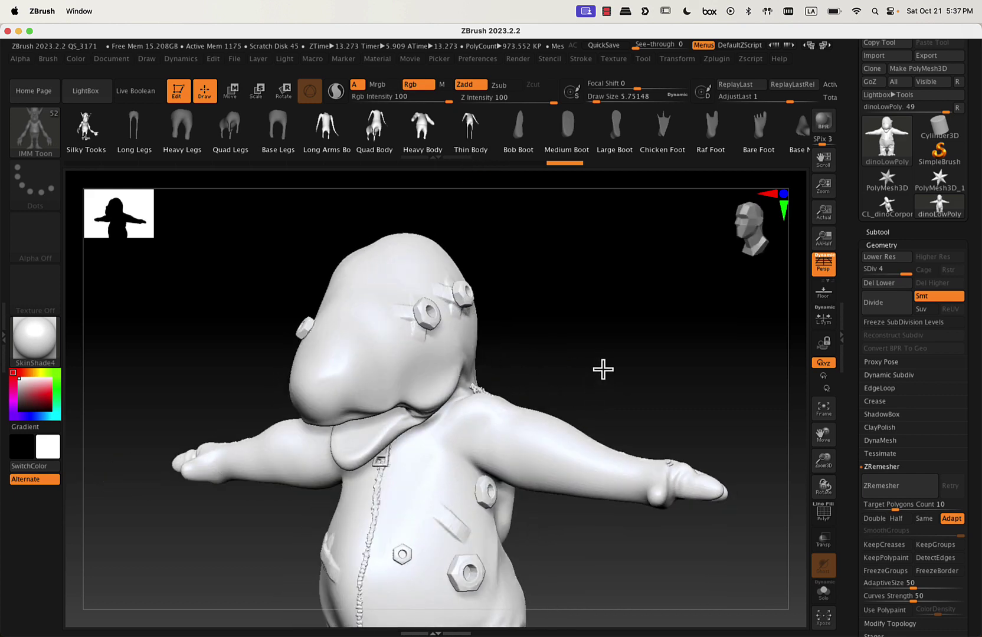
{"action": "right_click_drag", "start_coordinate": [603, 369], "coordinate": [611, 282], "text": "alt"}
{"action": "right_click_drag", "start_coordinate": [635, 502], "coordinate": [609, 483]}
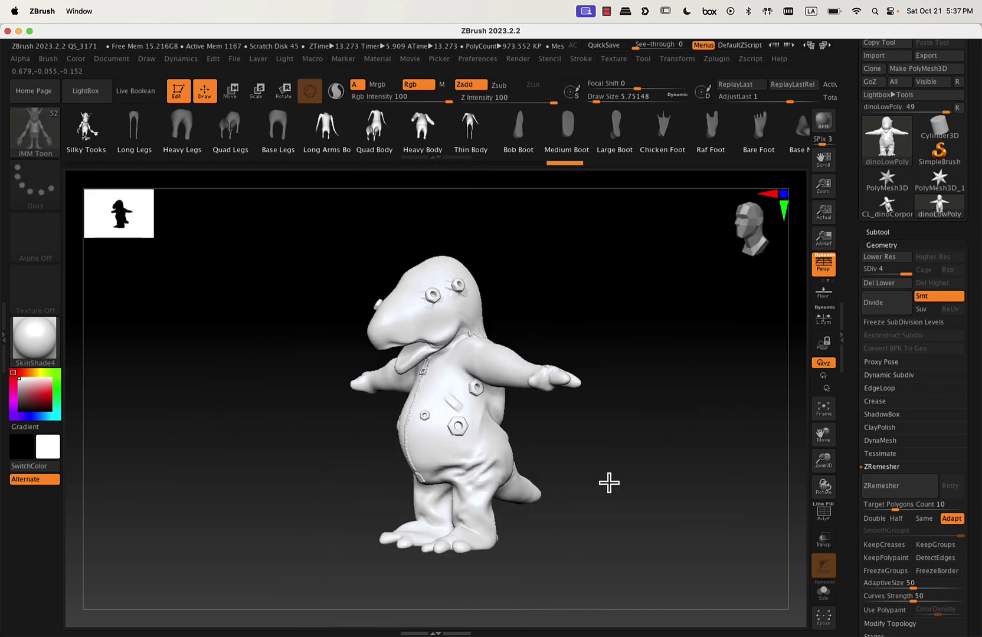
{"action": "left_click_drag", "start_coordinate": [608, 482], "coordinate": [637, 461]}
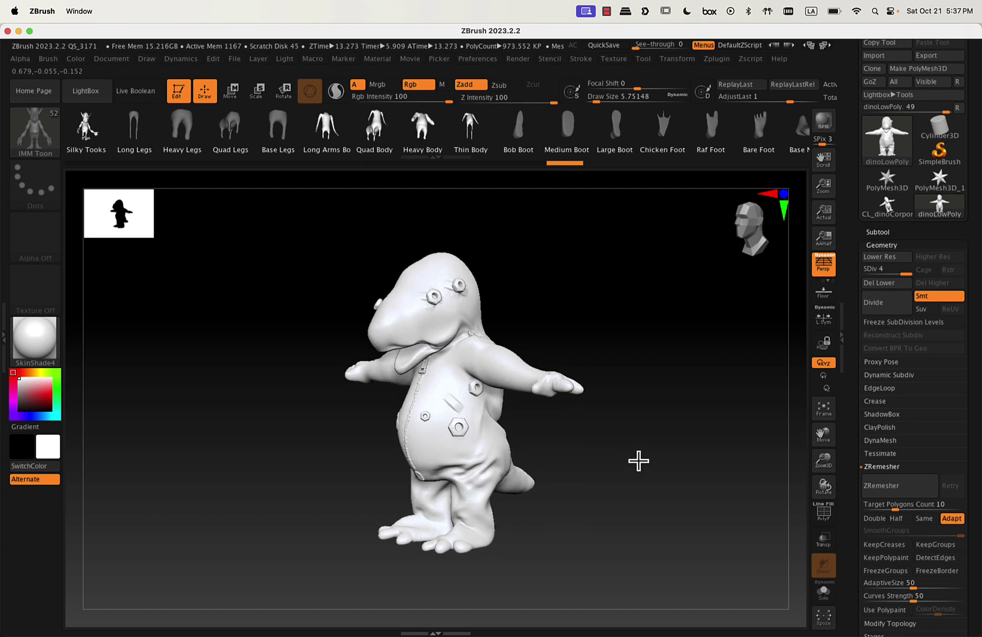
Switch to Blender, dismiss the splash screen and delete the default cube.
{"action": "left_click", "coordinate": [18, 32]}
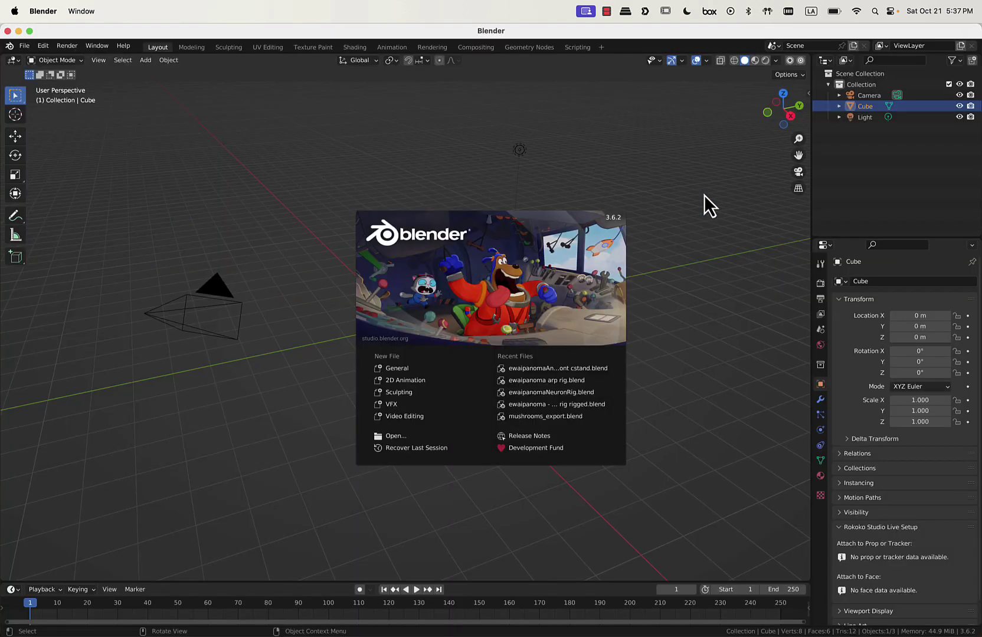
{"action": "left_click", "coordinate": [689, 196]}
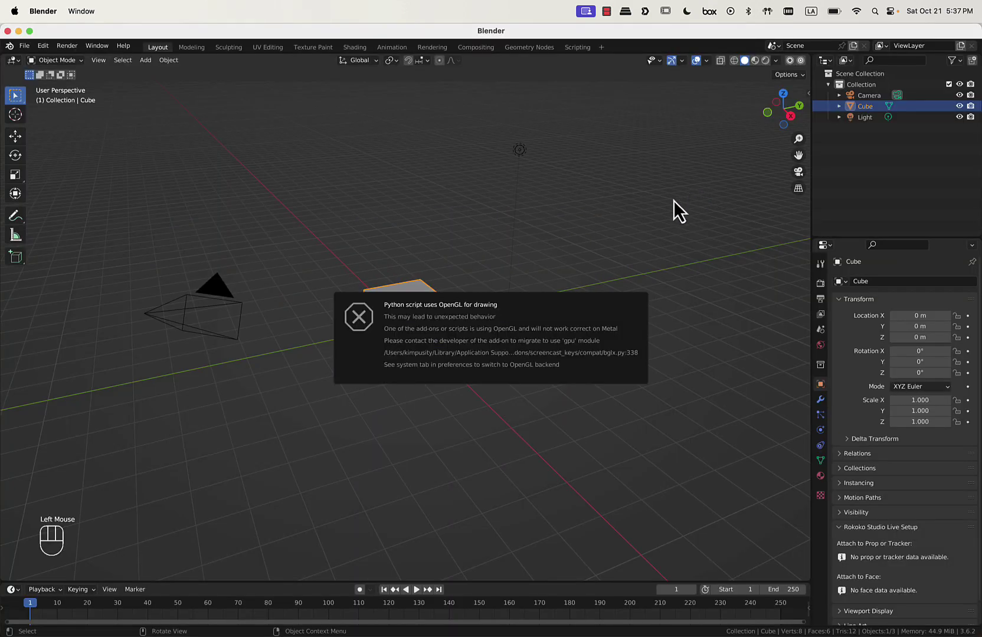
{"action": "key", "text": "x"}
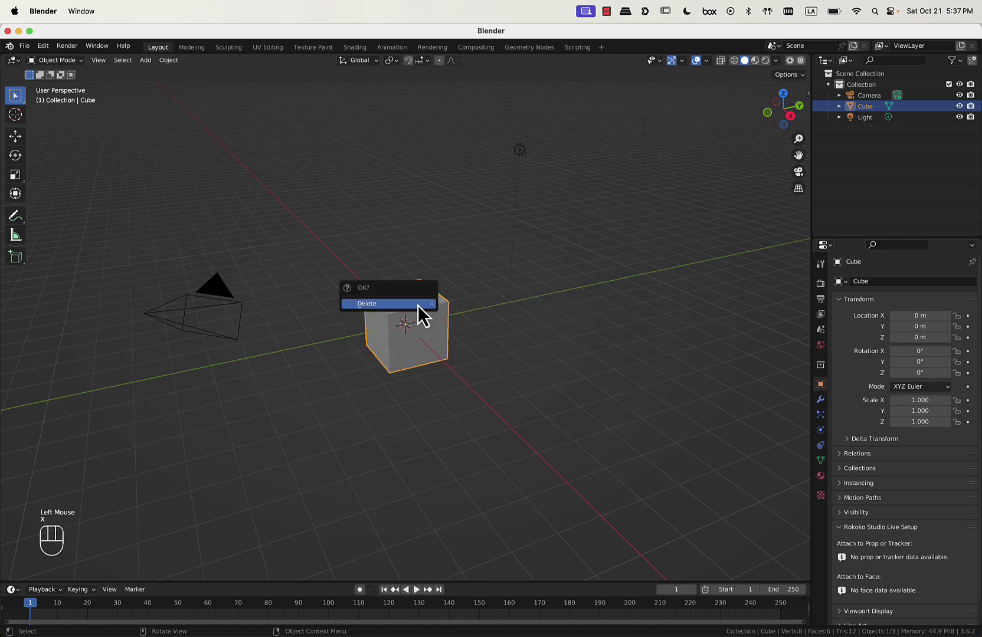
{"action": "left_click", "coordinate": [418, 305]}
Open Blender's add-on preferences and begin installing an add-on from a file.
{"action": "left_click", "coordinate": [42, 46]}
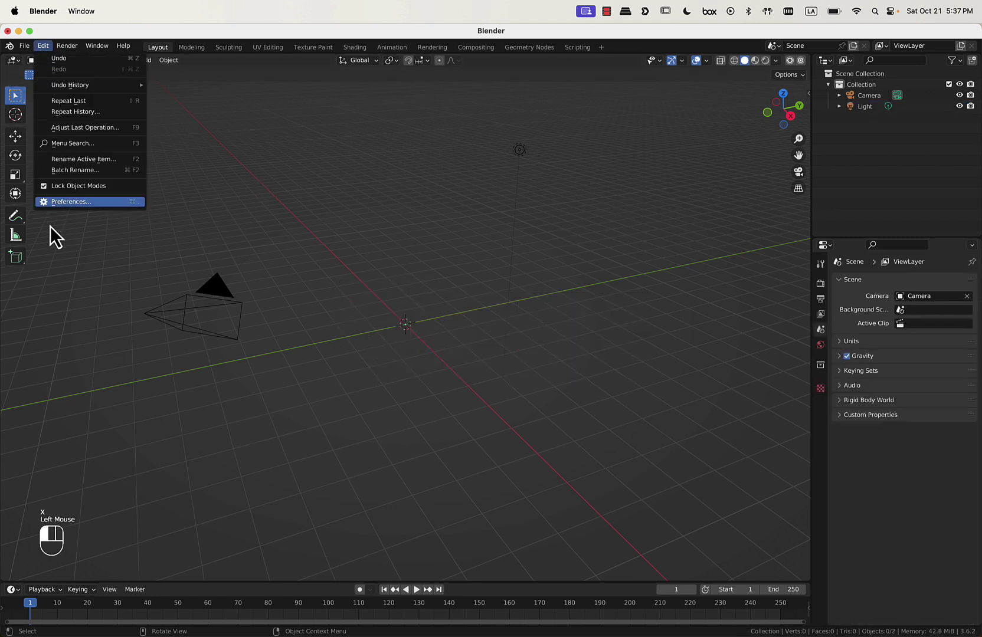
{"action": "left_click", "coordinate": [71, 205]}
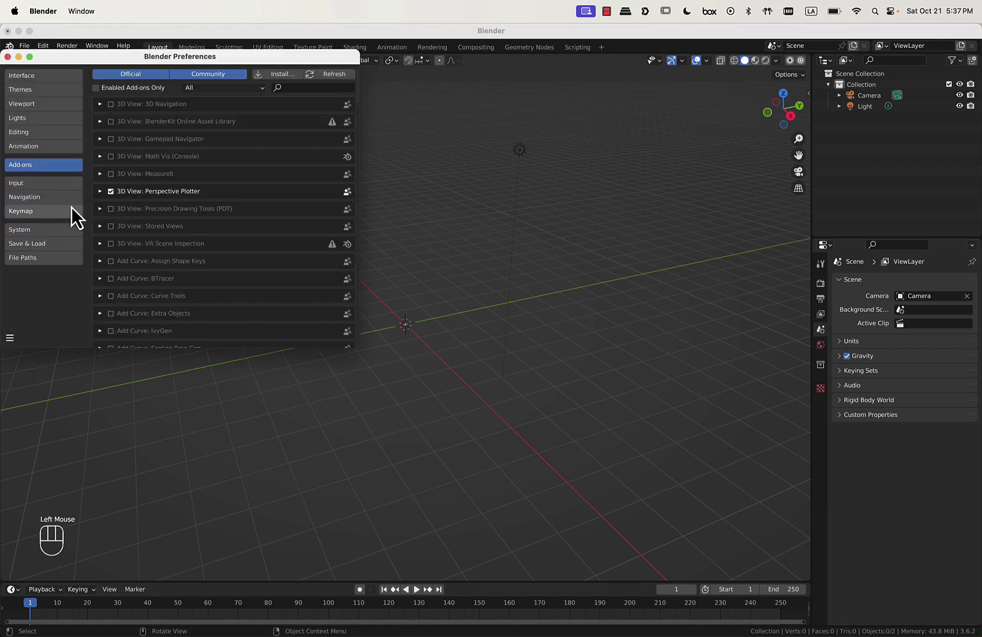
{"action": "left_click_drag", "start_coordinate": [122, 60], "coordinate": [397, 134]}
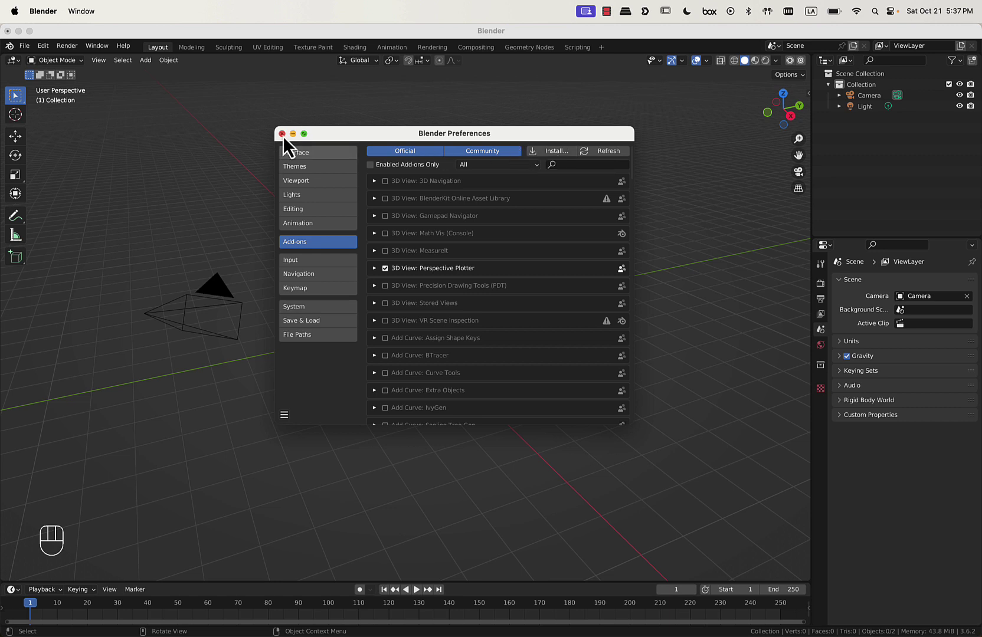
{"action": "left_click", "coordinate": [554, 153]}
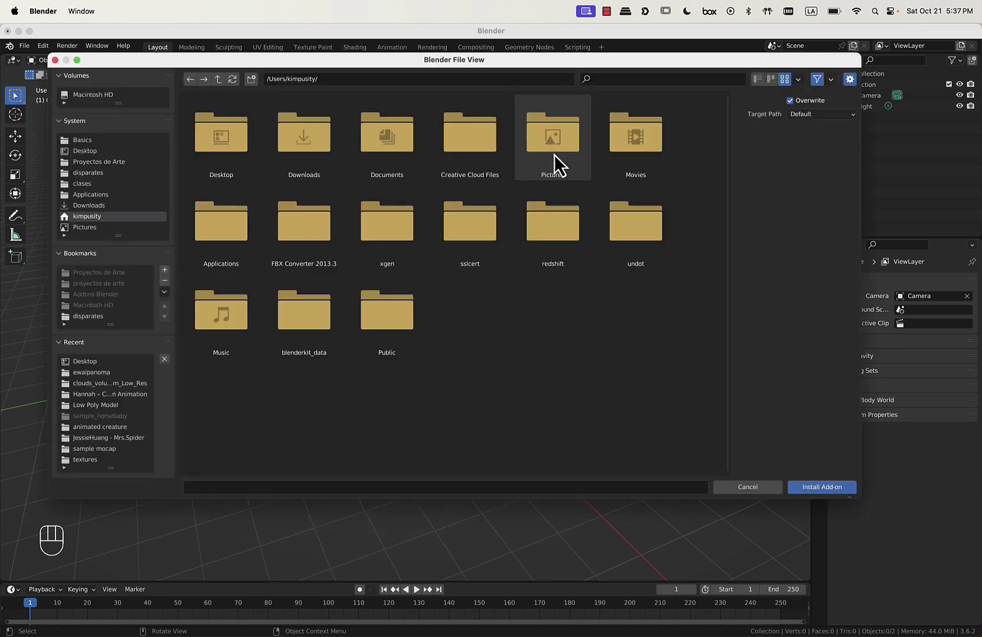
Install auto_rig_pro_3.68.77.zip from the clases folder, under America Imaginaria Fall23, unit ii - monstrous races, animated creature.
{"action": "left_click", "coordinate": [79, 183]}
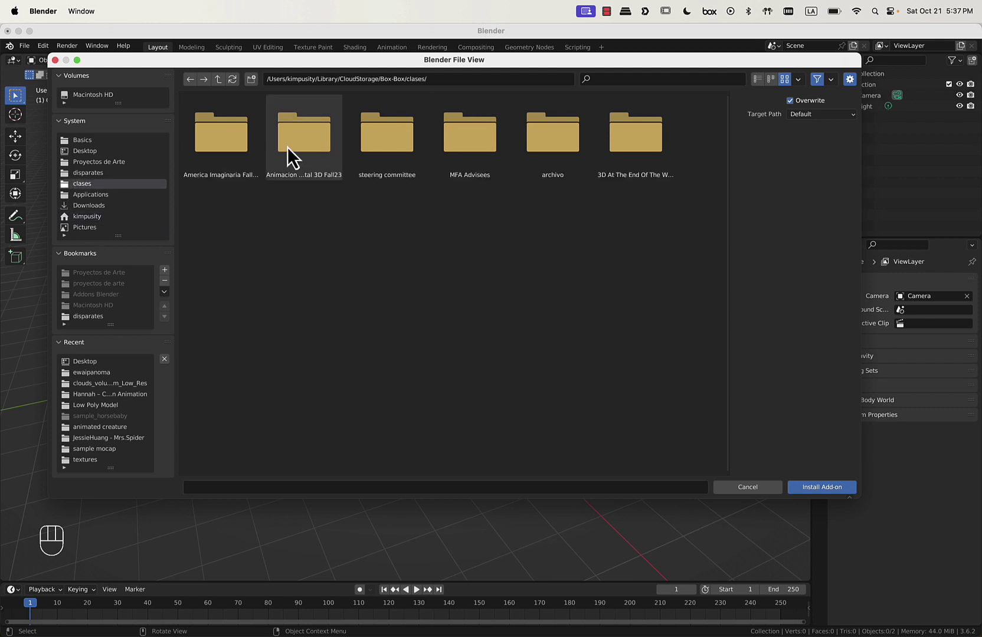
{"action": "double_click", "coordinate": [242, 137]}
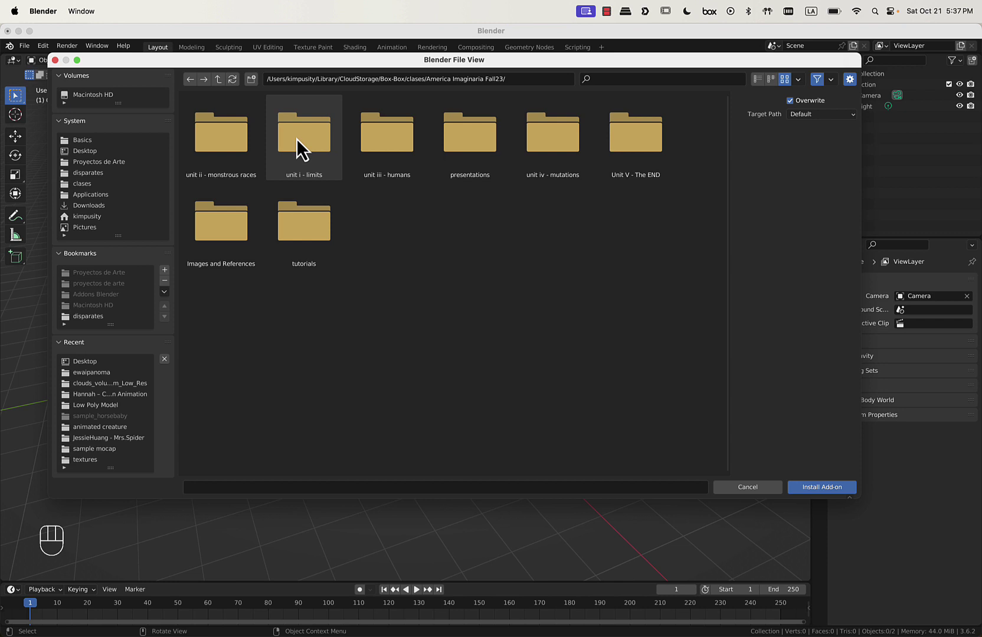
{"action": "left_click", "coordinate": [227, 140]}
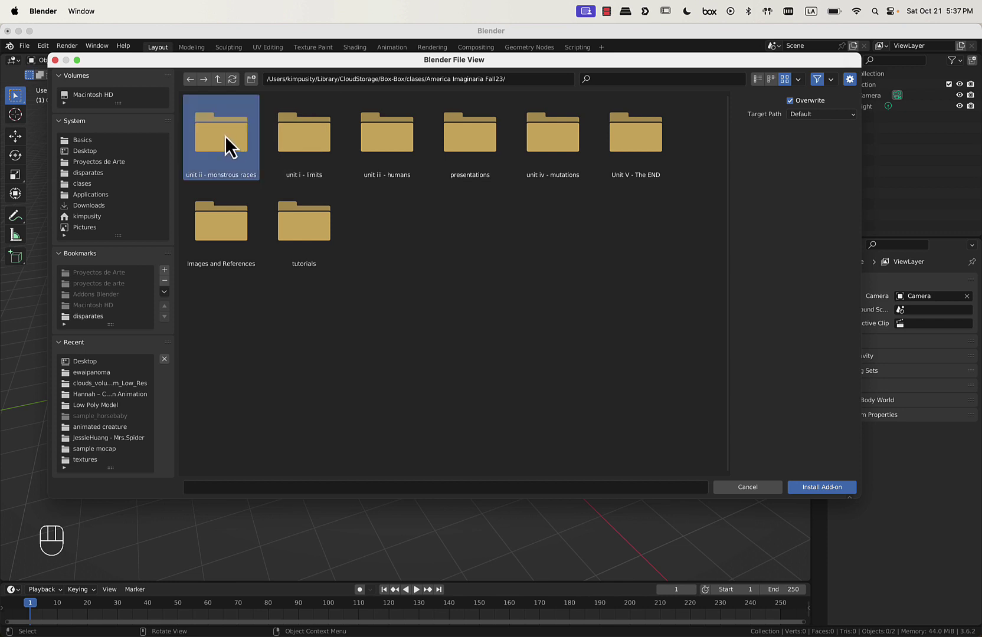
{"action": "double_click", "coordinate": [407, 135]}
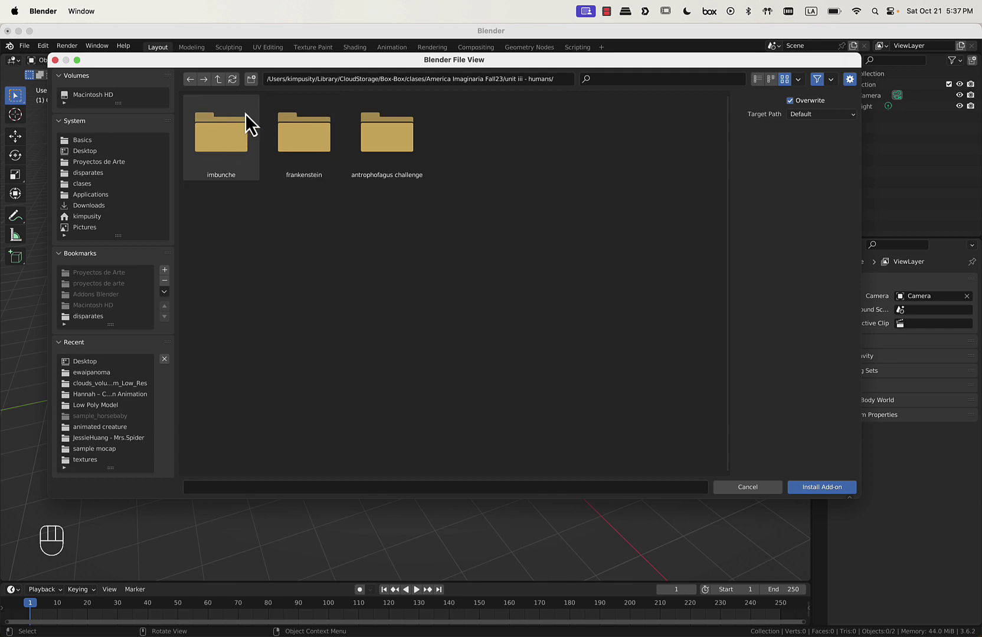
{"action": "left_click", "coordinate": [218, 78]}
{"action": "double_click", "coordinate": [228, 149]}
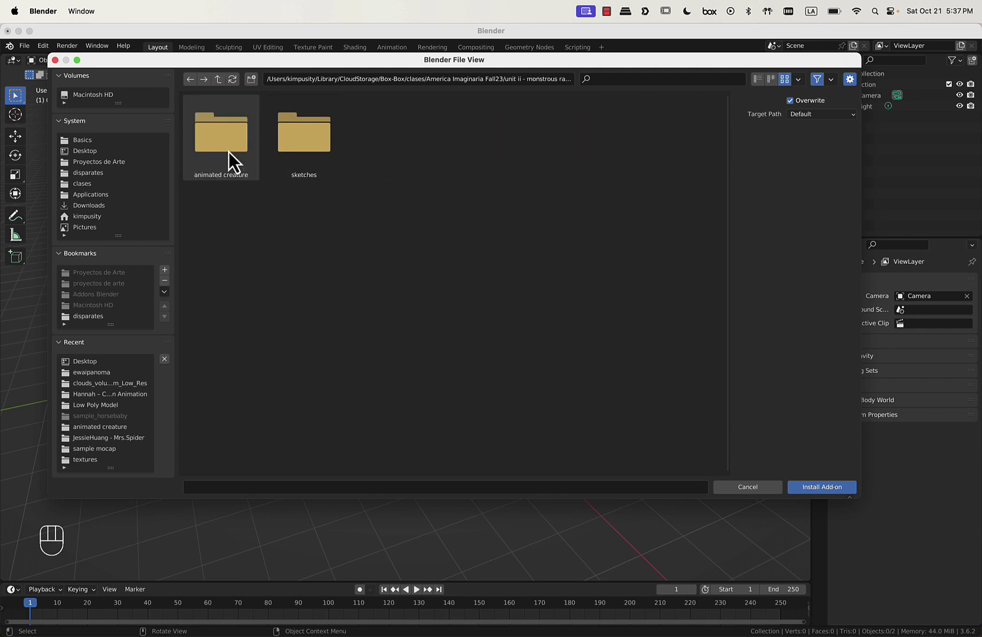
{"action": "double_click", "coordinate": [228, 148]}
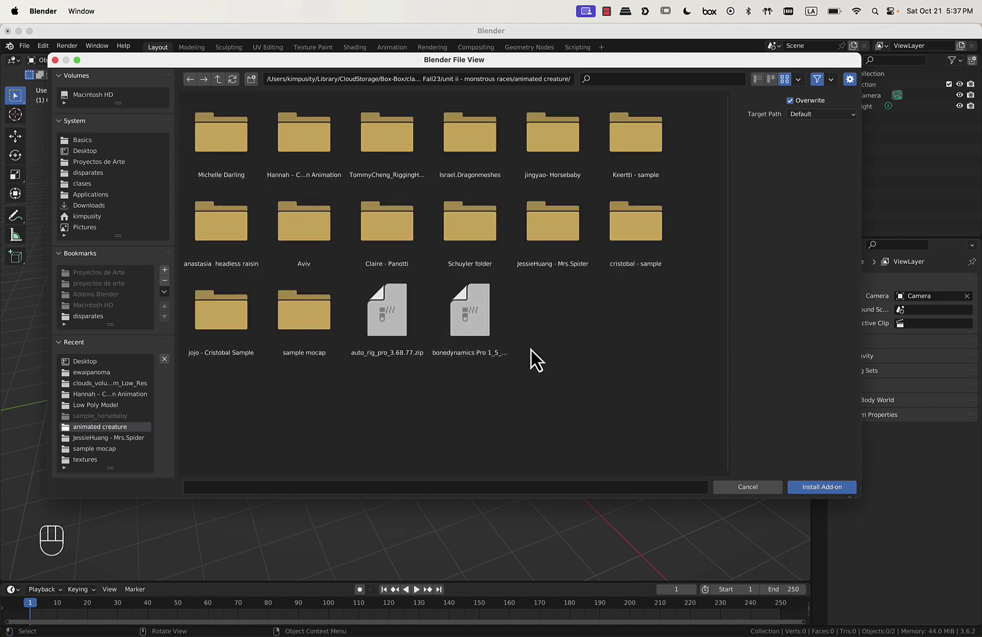
{"action": "left_click", "coordinate": [397, 326]}
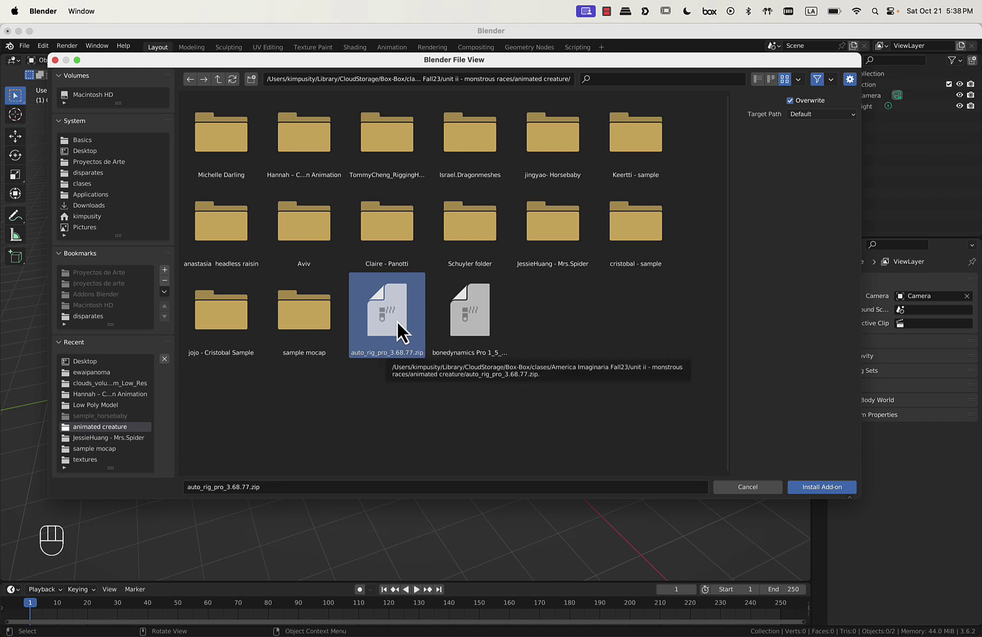
{"action": "double_click", "coordinate": [397, 322]}
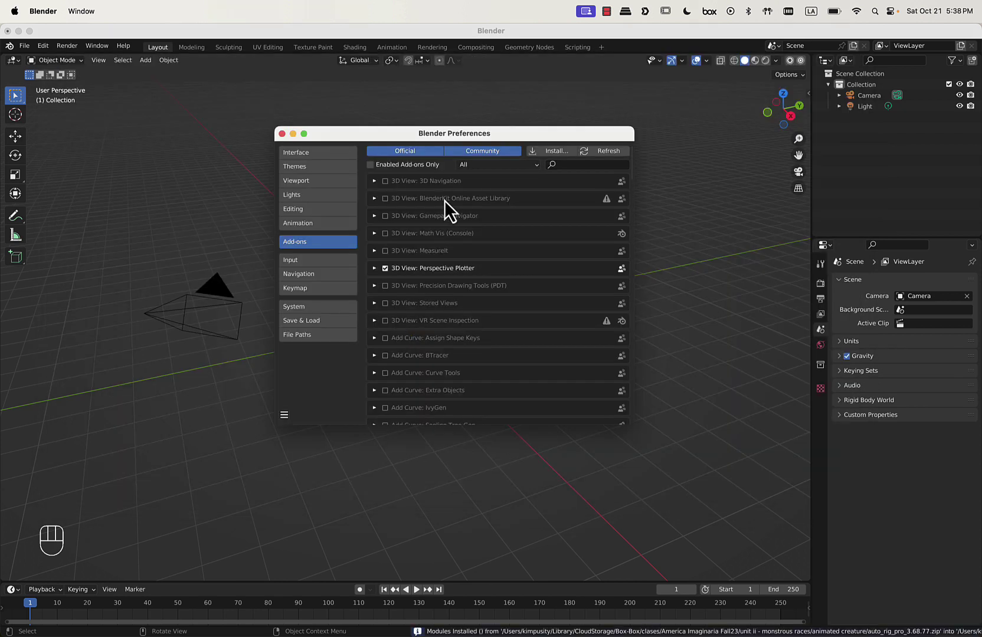
Filter the add-on list by "auto", make sure Auto-Rig Pro is enabled, and close the preferences.
{"action": "left_click", "coordinate": [592, 166]}
{"action": "type", "text": "autor"}
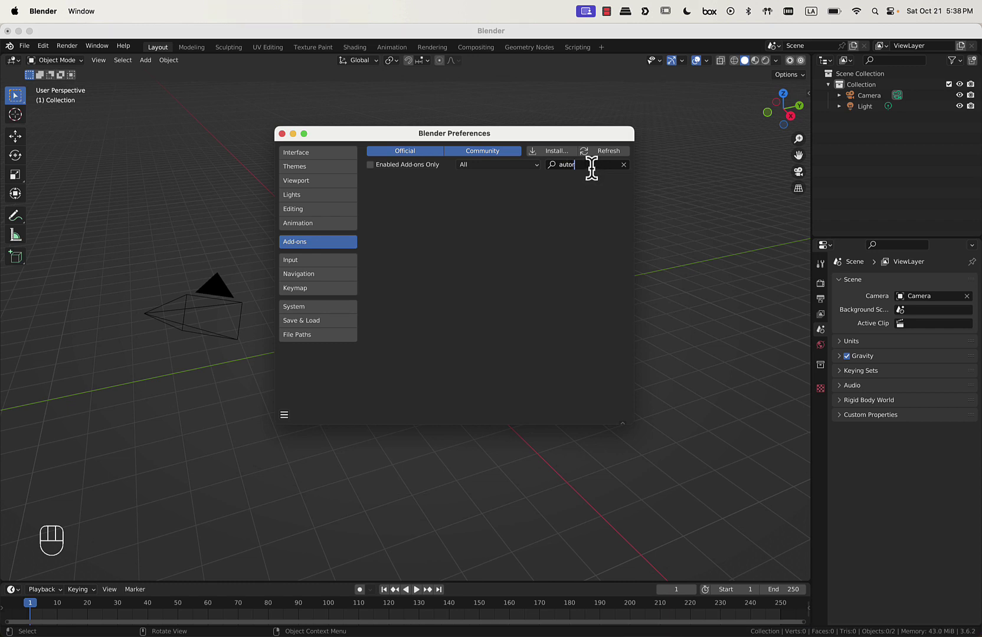
{"action": "key", "text": "BackSpace"}
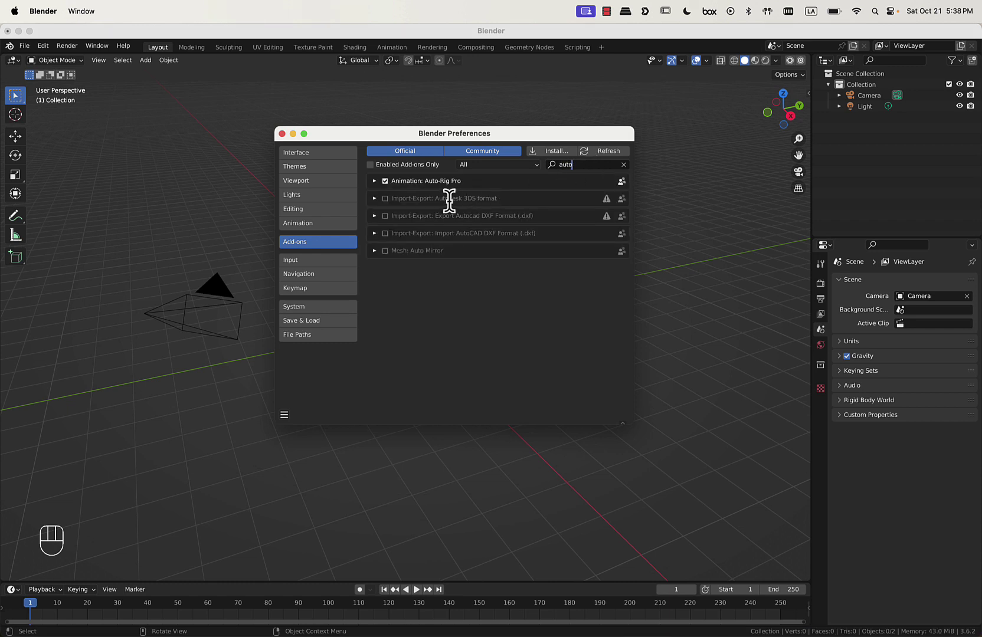
{"action": "left_click", "coordinate": [385, 182]}
{"action": "left_click", "coordinate": [282, 134]}
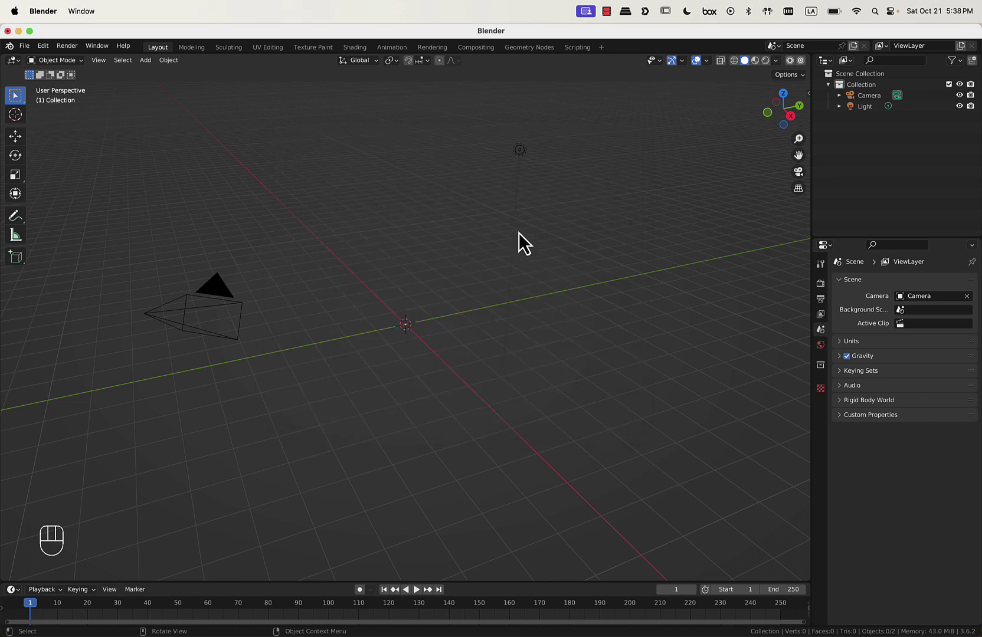
Show the 3D viewport's sidebar and bring up the Auto-Rig Pro (ARP) tools.
{"action": "left_click", "coordinate": [807, 92]}
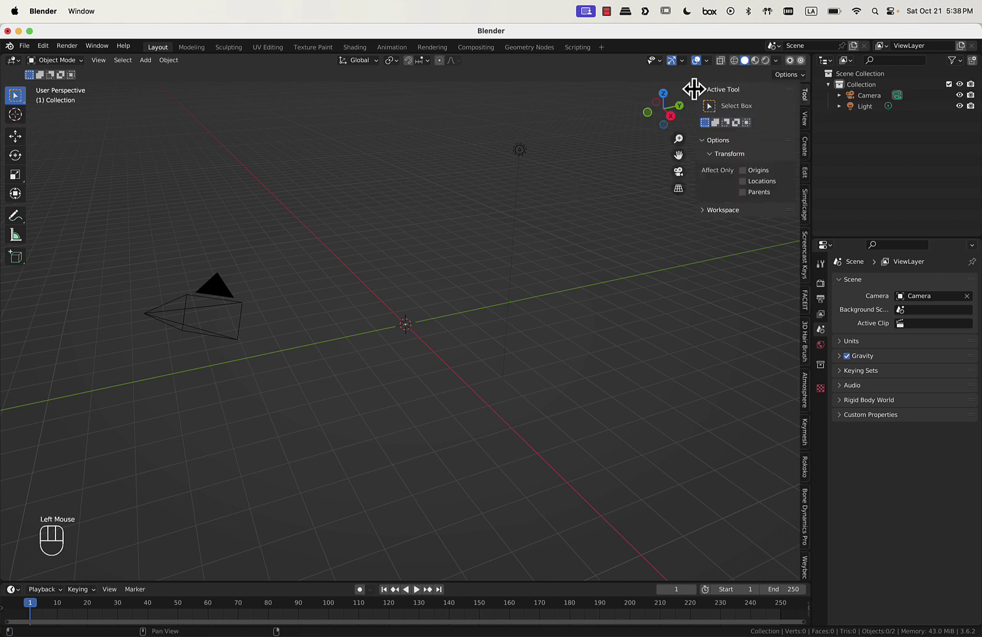
{"action": "key", "text": "n"}
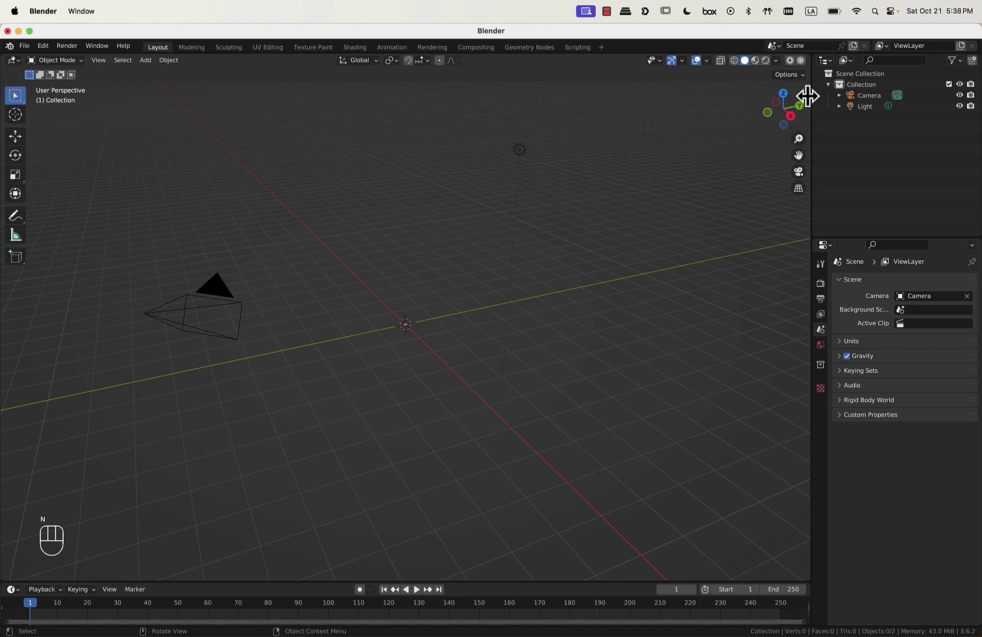
{"action": "key", "text": "n"}
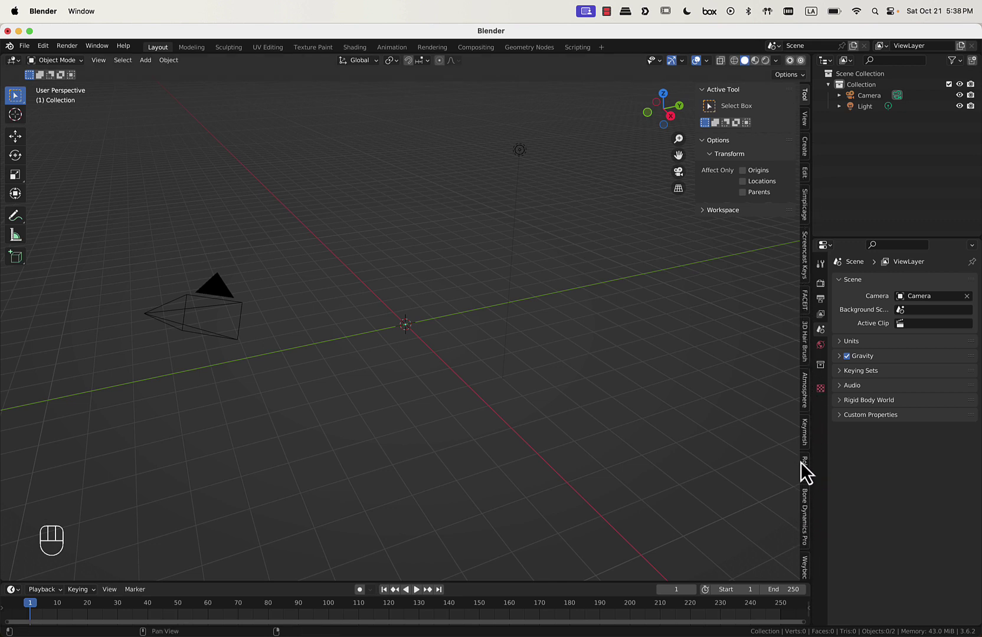
{"action": "scroll", "coordinate": [805, 464], "scroll_direction": "down", "scroll_amount": 7}
{"action": "scroll", "coordinate": [805, 463], "scroll_direction": "down", "scroll_amount": 4}
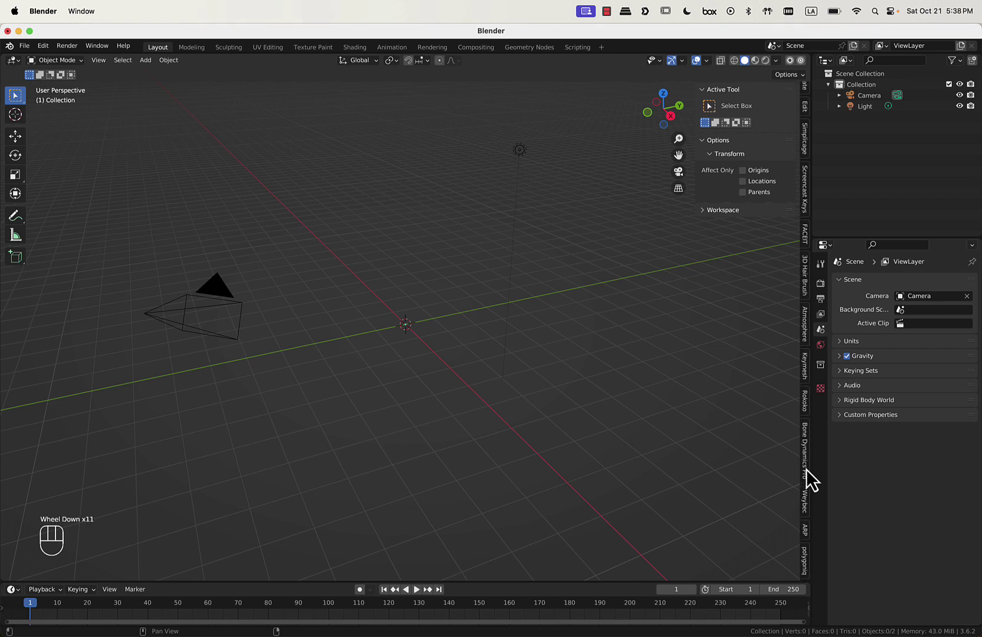
{"action": "left_click", "coordinate": [804, 537]}
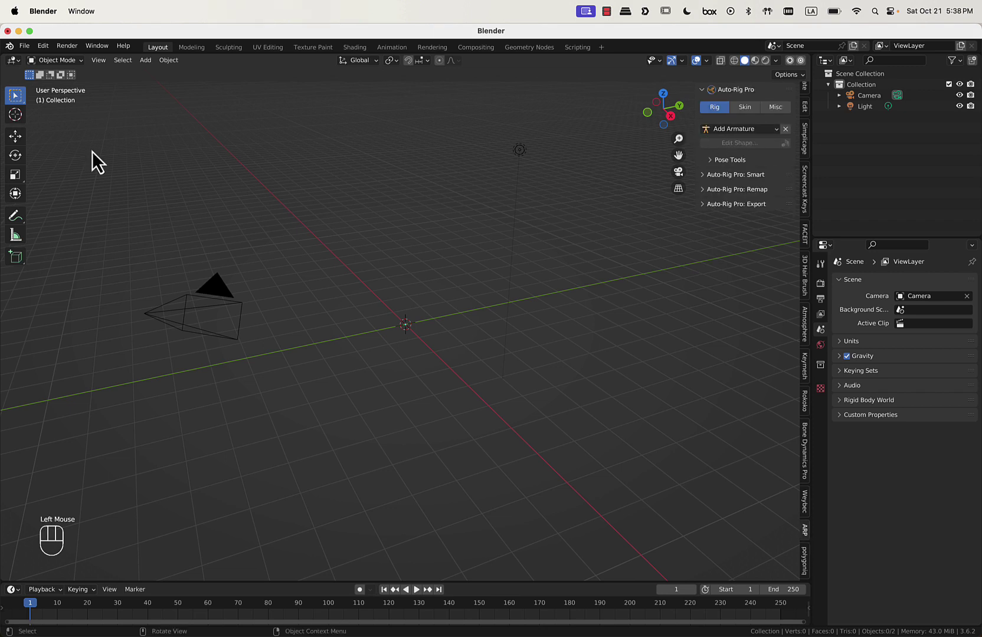
Import dinoLowPoly.fbx from the dinoCorporeal folder on the Desktop into the scene.
{"action": "left_click", "coordinate": [27, 45]}
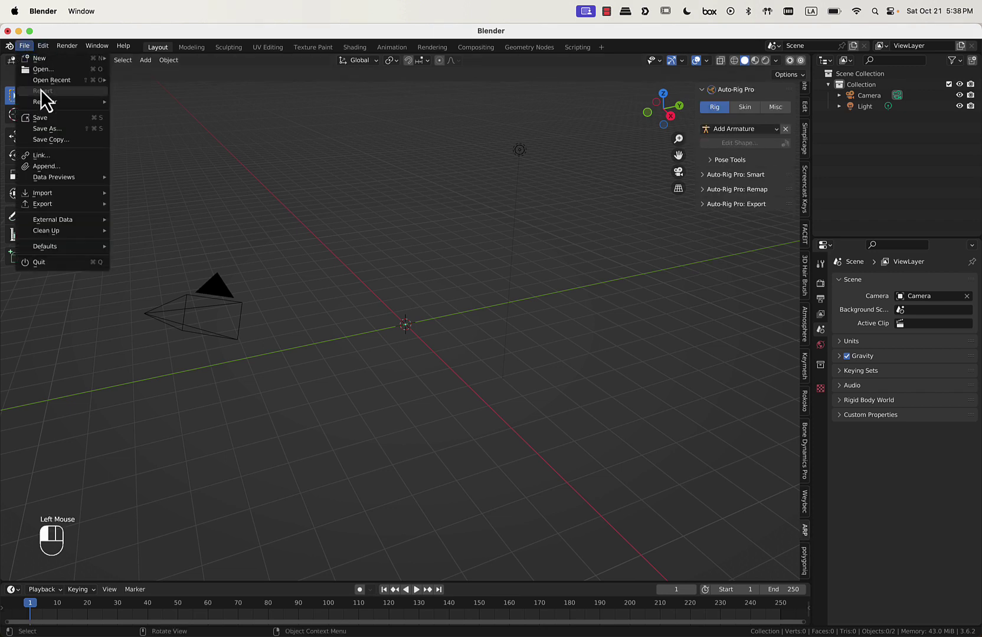
{"action": "mouse_move", "coordinate": [51, 194]}
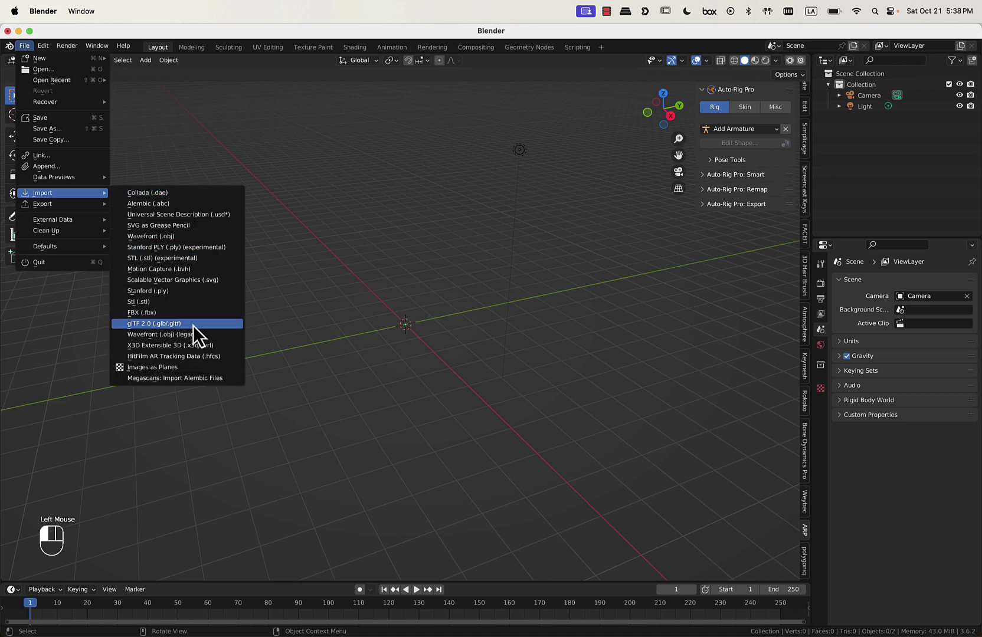
{"action": "left_click", "coordinate": [195, 313]}
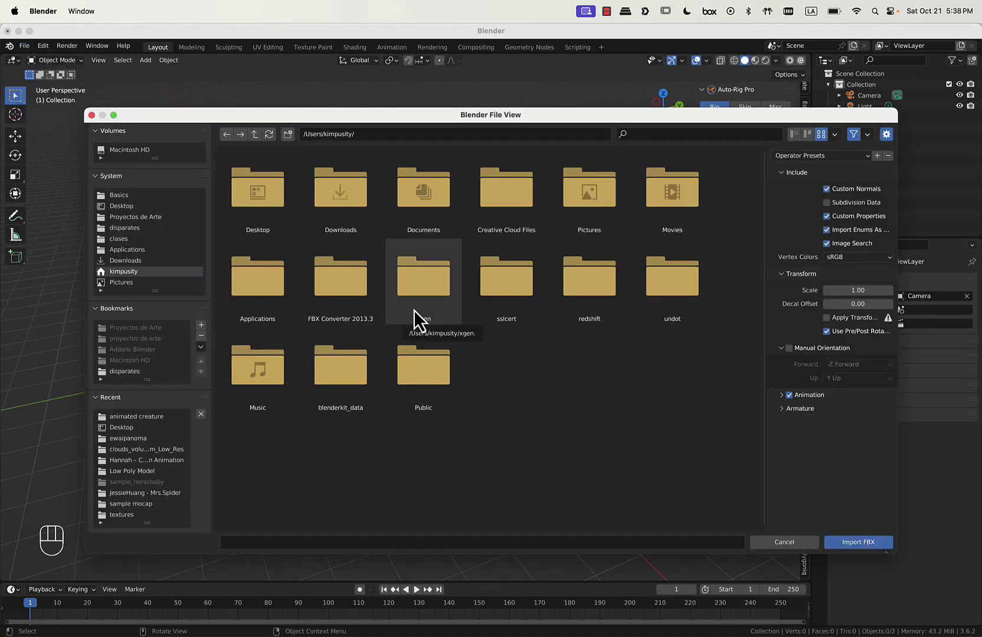
{"action": "left_click", "coordinate": [157, 209]}
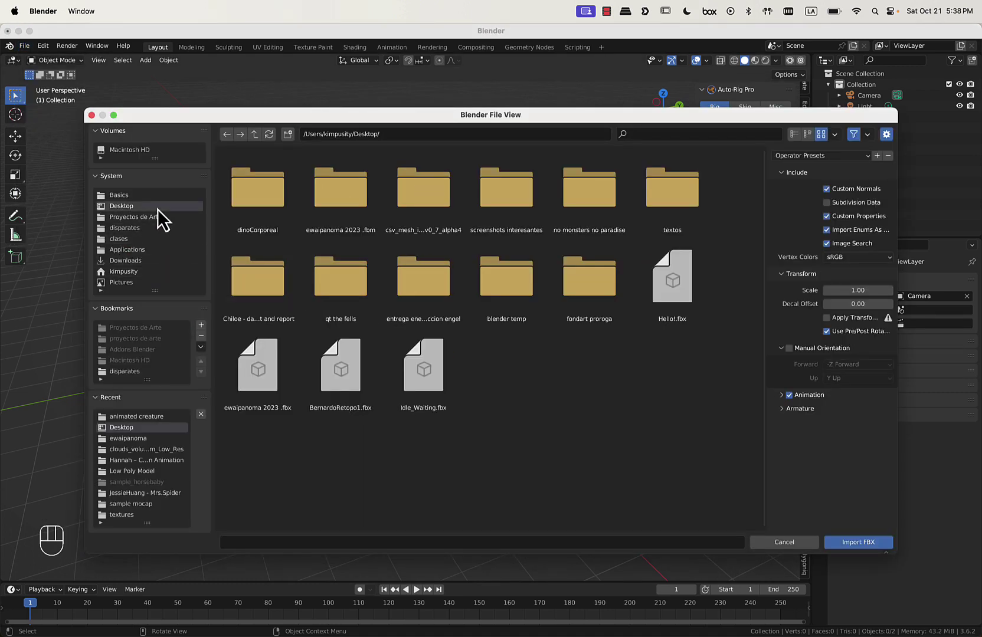
{"action": "double_click", "coordinate": [256, 197]}
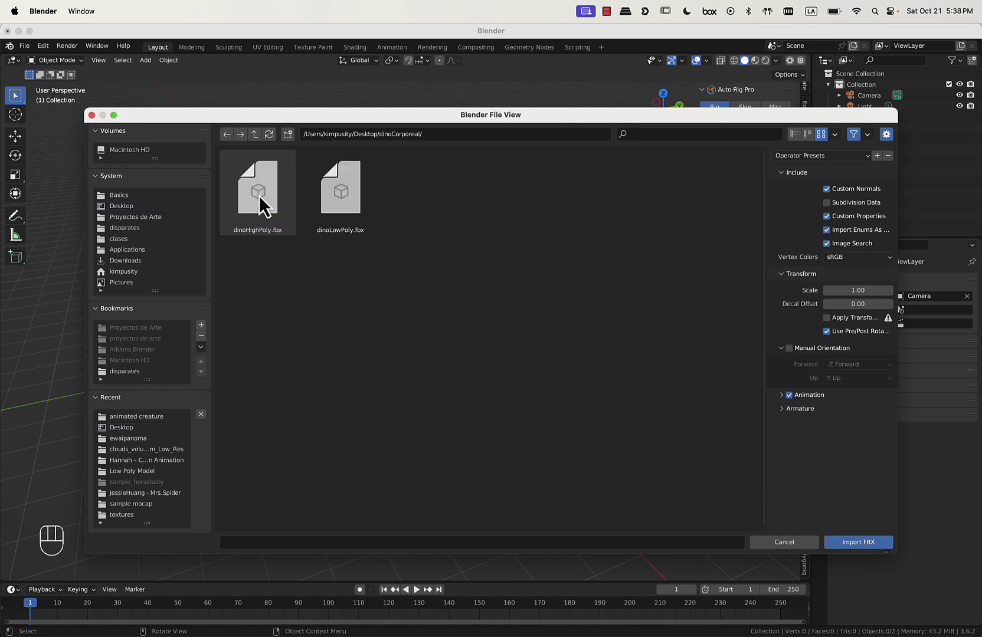
{"action": "left_click", "coordinate": [346, 188]}
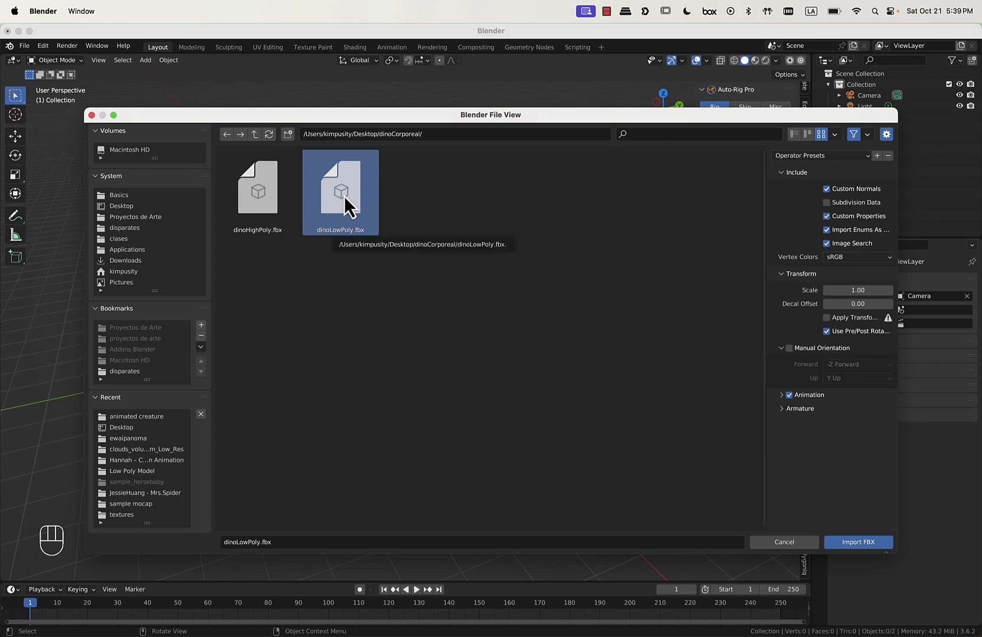
{"action": "left_click", "coordinate": [858, 542]}
{"action": "middle_click_drag", "start_coordinate": [400, 216], "coordinate": [531, 440]}
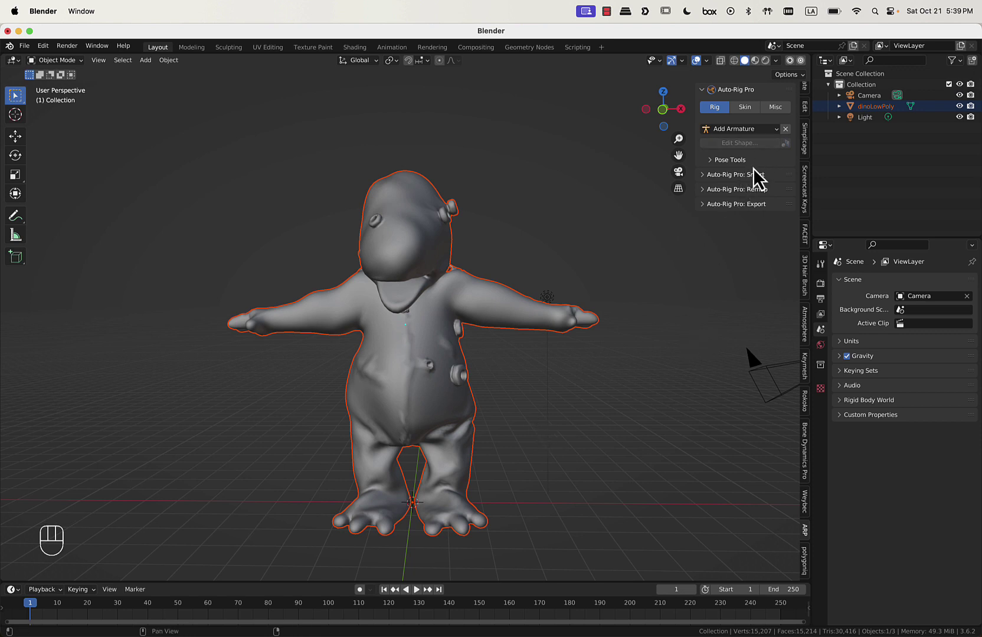
Add the Auto-Rig Pro Human armature to the scene with the dinosaur.
{"action": "middle_click_drag", "start_coordinate": [575, 282], "coordinate": [607, 292]}
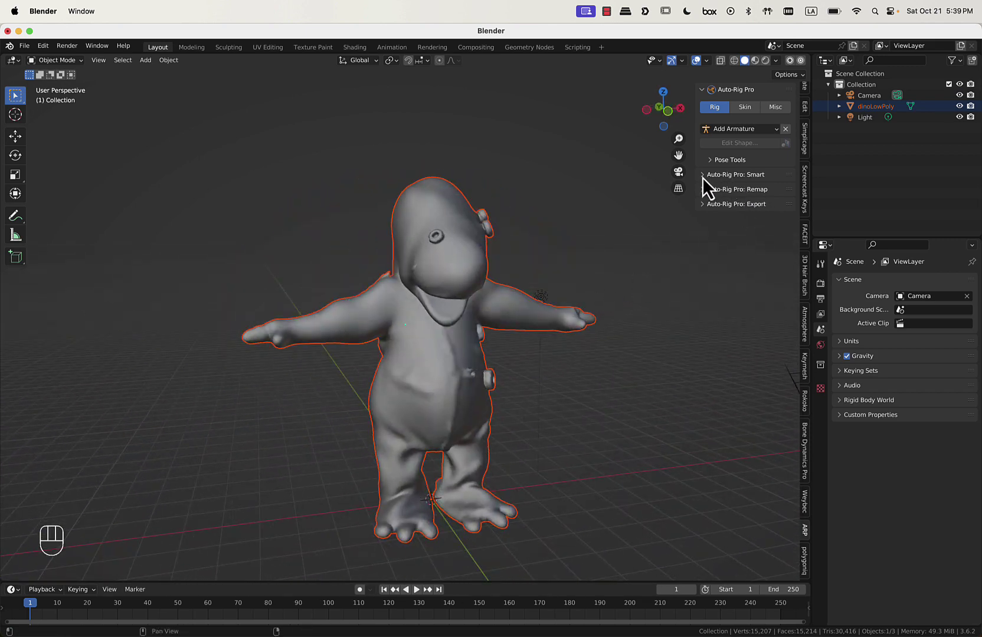
{"action": "middle_click_drag", "start_coordinate": [666, 266], "coordinate": [608, 310]}
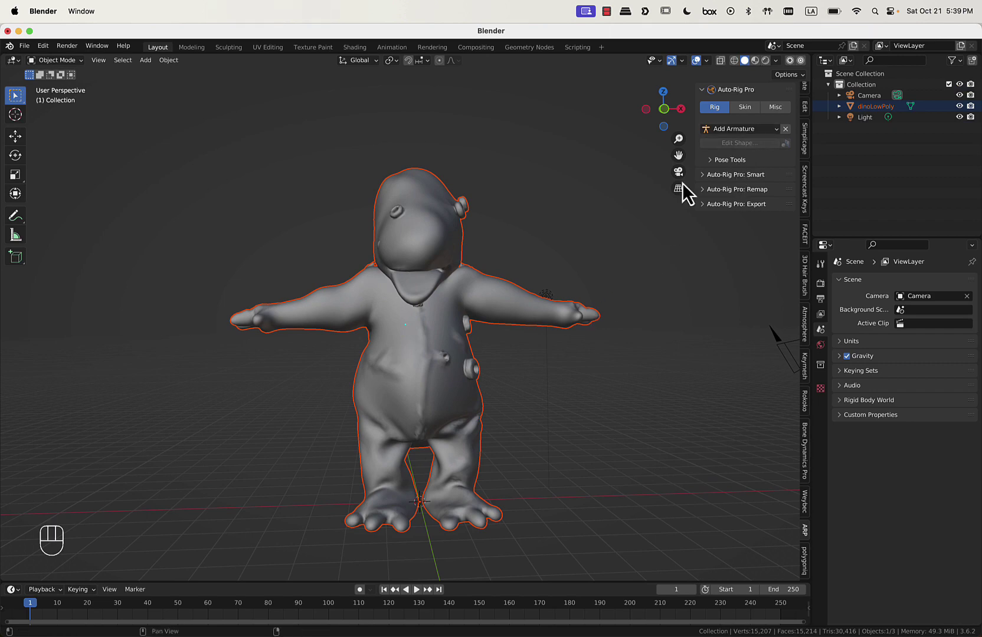
{"action": "middle_click_drag", "start_coordinate": [683, 193], "coordinate": [593, 242]}
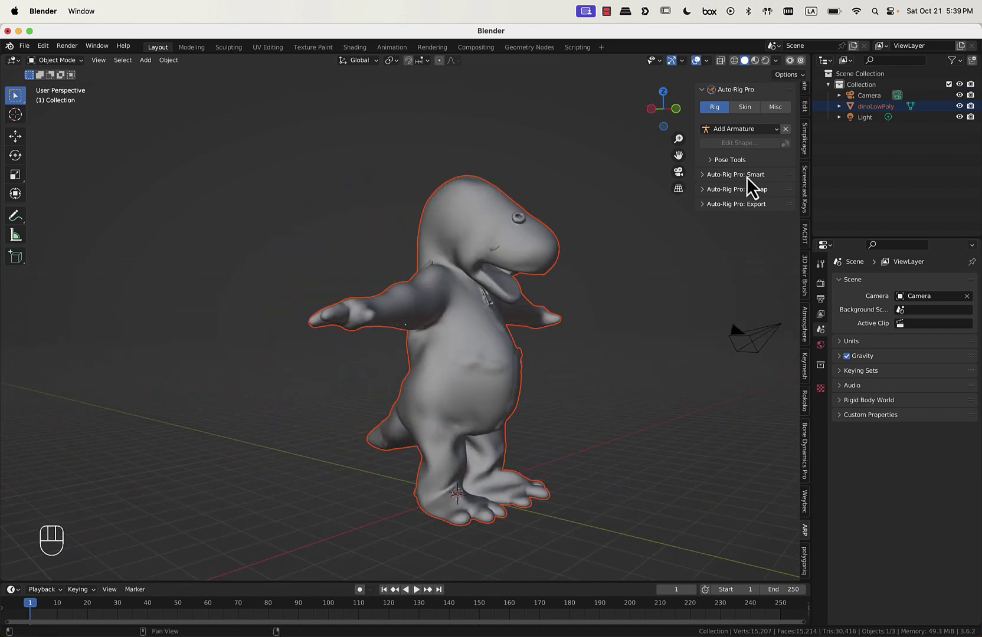
{"action": "left_click", "coordinate": [745, 130]}
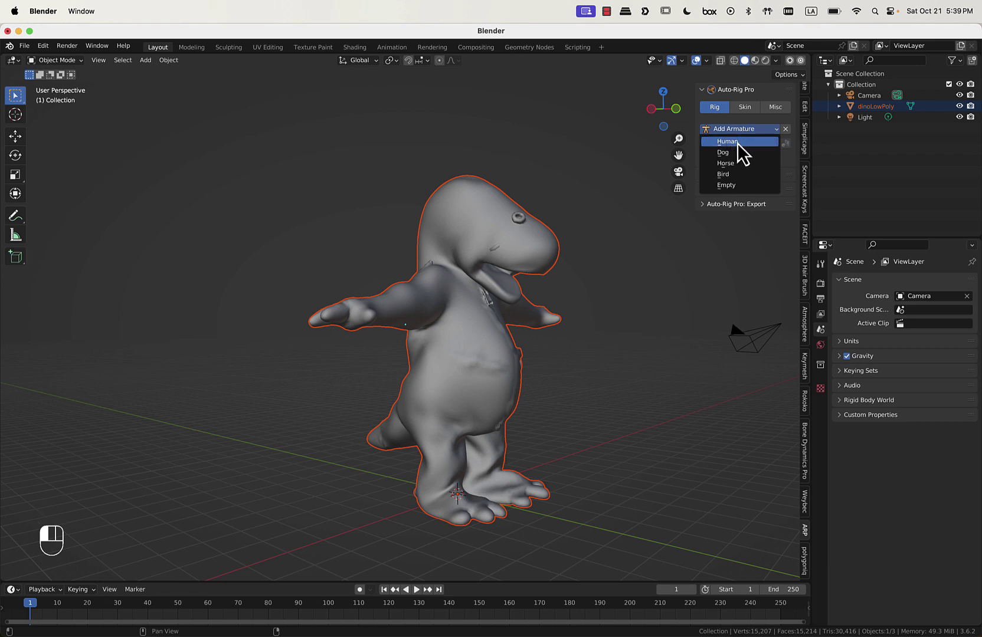
{"action": "left_click", "coordinate": [744, 147]}
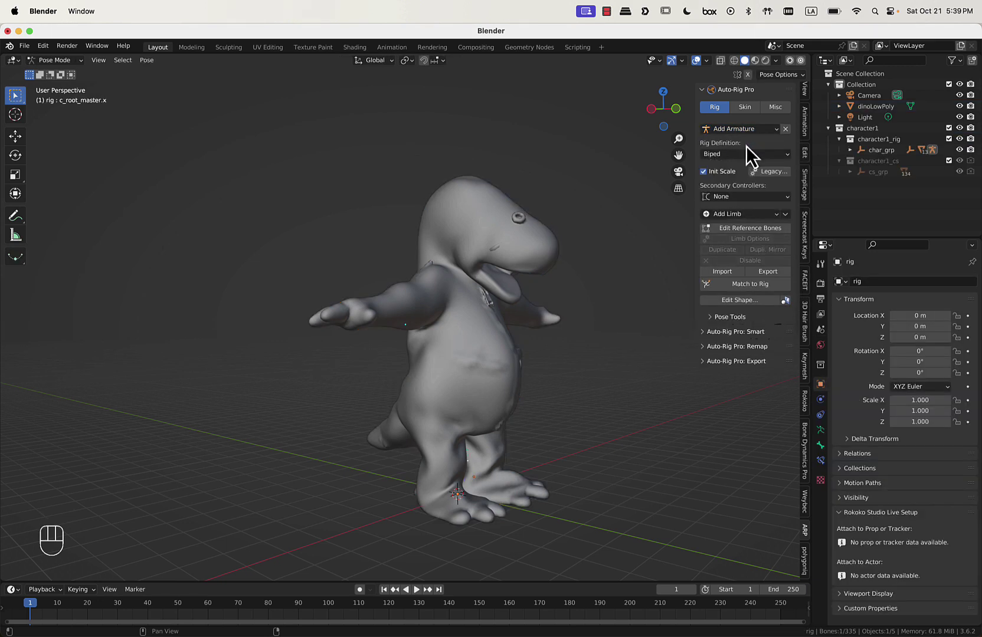
Put the small human rig at the dinosaur's feet into reference bone editing.
{"action": "scroll", "coordinate": [606, 348], "scroll_direction": "down", "scroll_amount": 4}
{"action": "scroll", "coordinate": [604, 348], "scroll_direction": "up", "scroll_amount": 2}
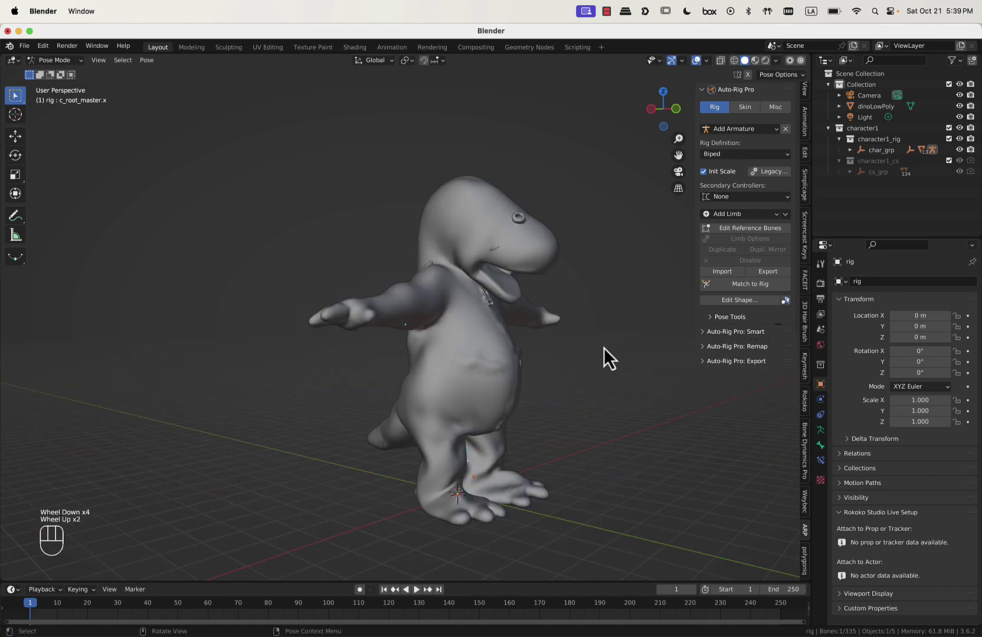
{"action": "middle_click_drag", "start_coordinate": [604, 348], "coordinate": [543, 344]}
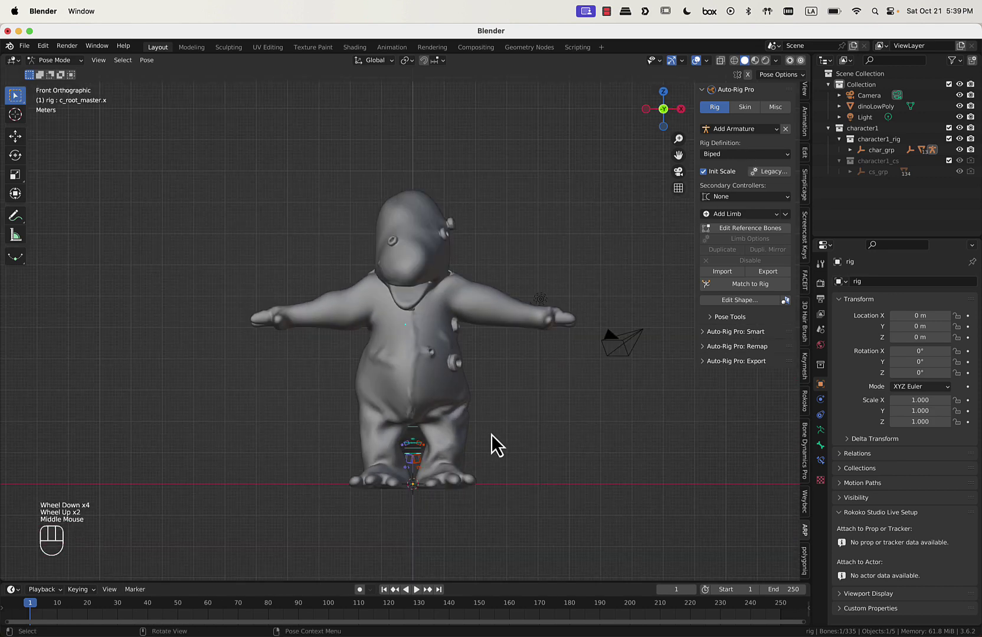
{"action": "scroll", "coordinate": [436, 450], "scroll_direction": "up", "scroll_amount": 3}
{"action": "middle_click_drag", "start_coordinate": [435, 450], "coordinate": [371, 308], "text": "shift"}
{"action": "scroll", "coordinate": [334, 363], "scroll_direction": "down", "scroll_amount": 6}
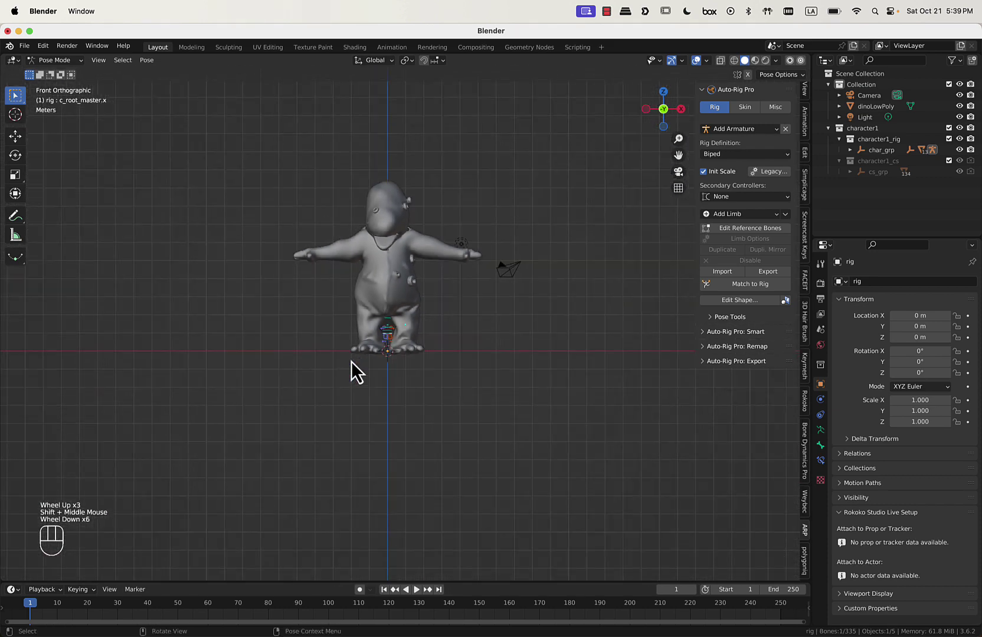
{"action": "scroll", "coordinate": [413, 390], "scroll_direction": "up", "scroll_amount": 4}
{"action": "middle_click_drag", "start_coordinate": [421, 379], "coordinate": [466, 365], "text": "shift"}
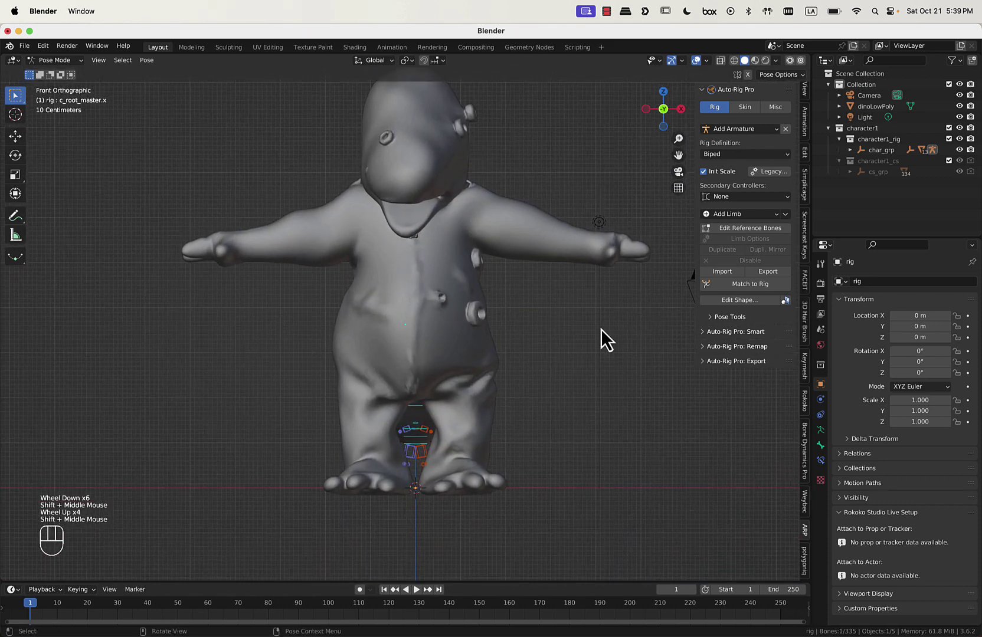
{"action": "left_click", "coordinate": [748, 230]}
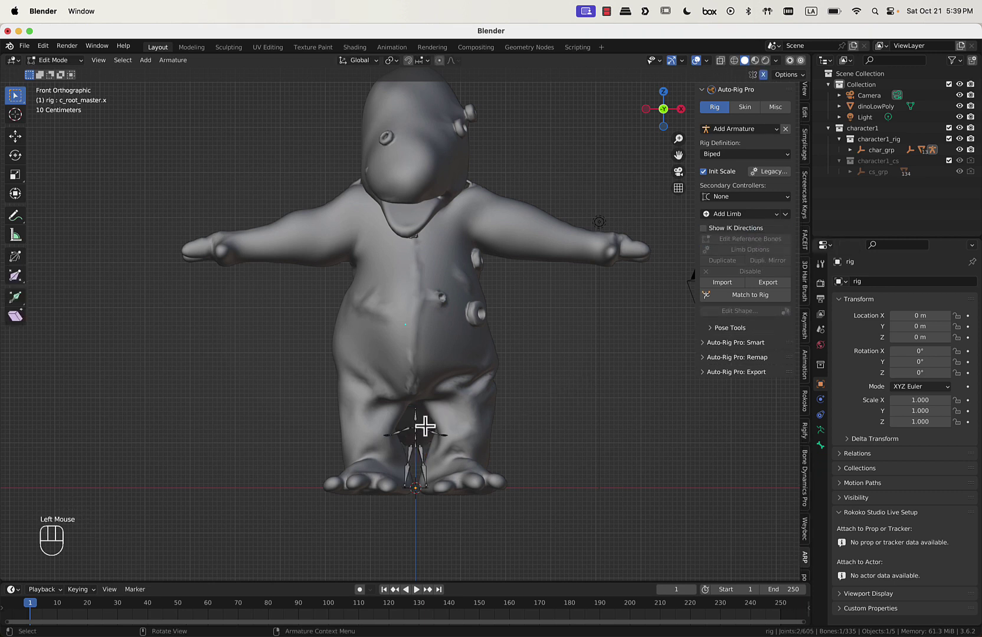
Scale up all the reference bones and raise them along Z until the skeleton fits the dinosaur's body with its feet at ground level.
{"action": "left_click_drag", "start_coordinate": [356, 394], "coordinate": [475, 521]}
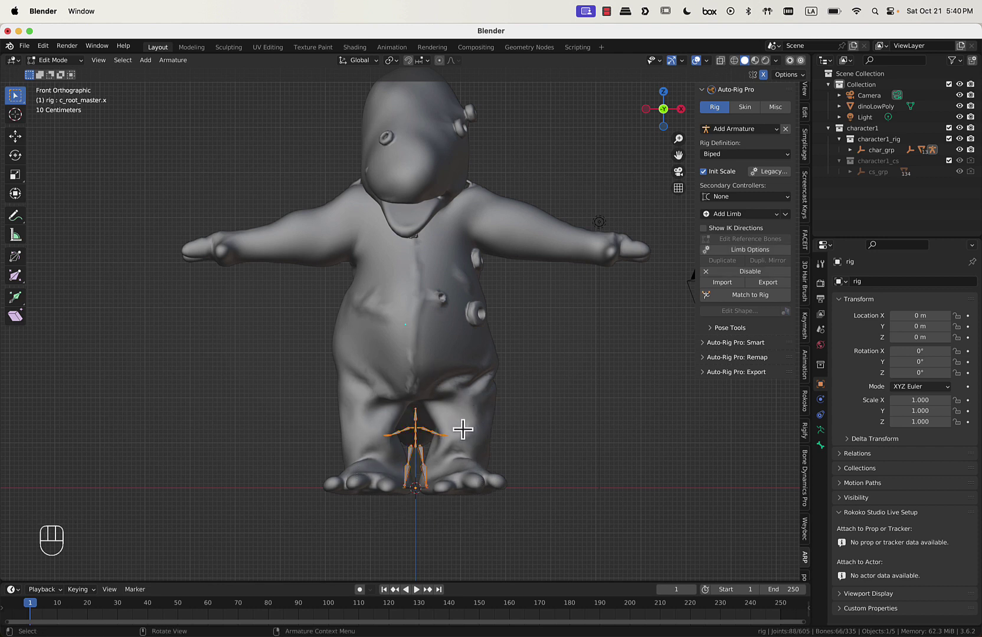
{"action": "key", "text": "s"}
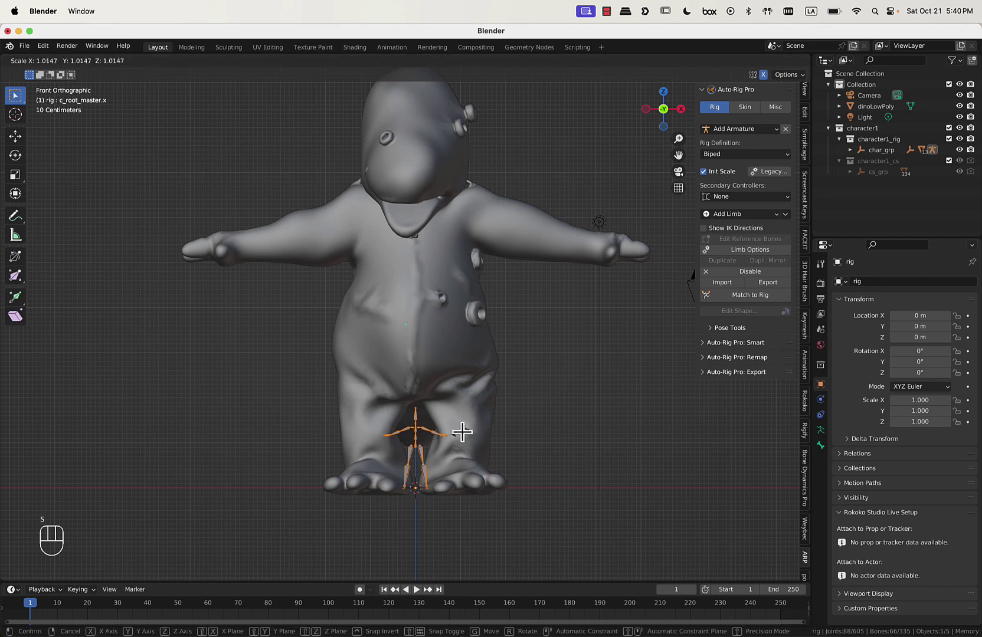
{"action": "left_click", "coordinate": [639, 380]}
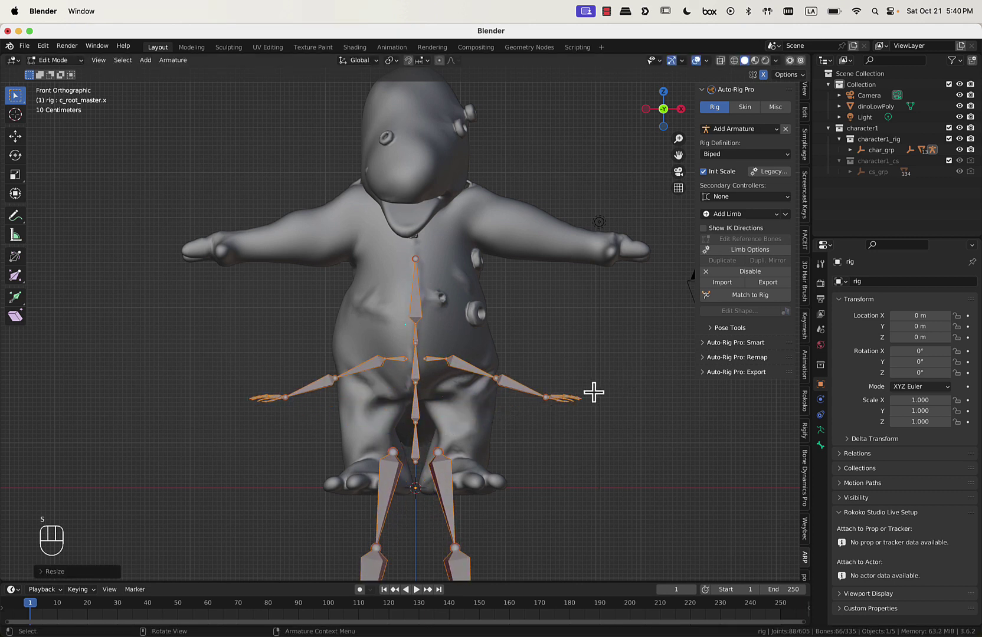
{"action": "key", "text": "g"}
{"action": "key", "text": "z"}
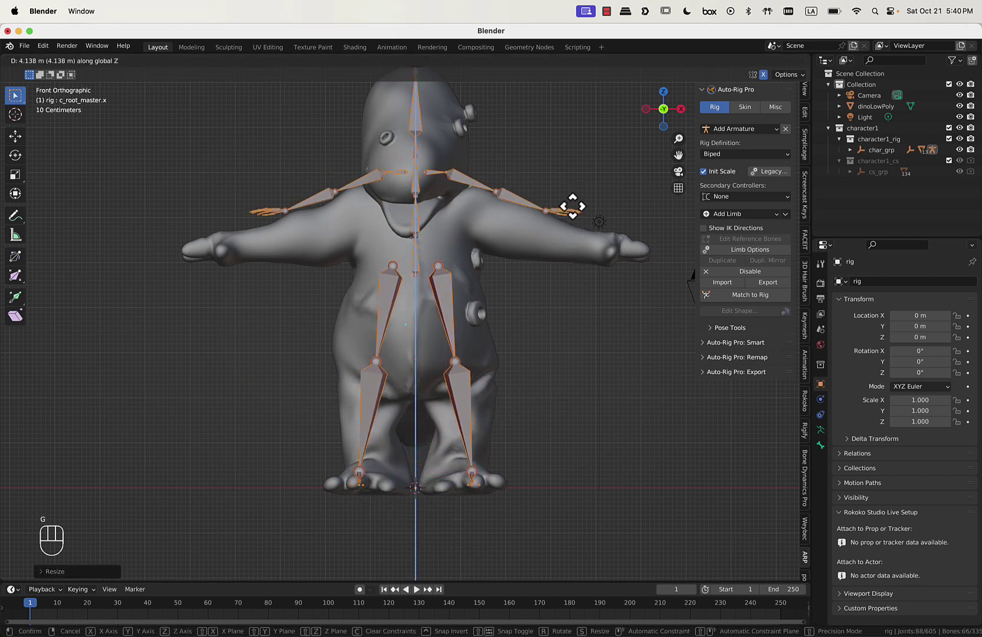
{"action": "left_click", "coordinate": [569, 206]}
{"action": "key", "text": "s"}
{"action": "left_click", "coordinate": [549, 209]}
{"action": "key", "text": "g"}
{"action": "key", "text": "z"}
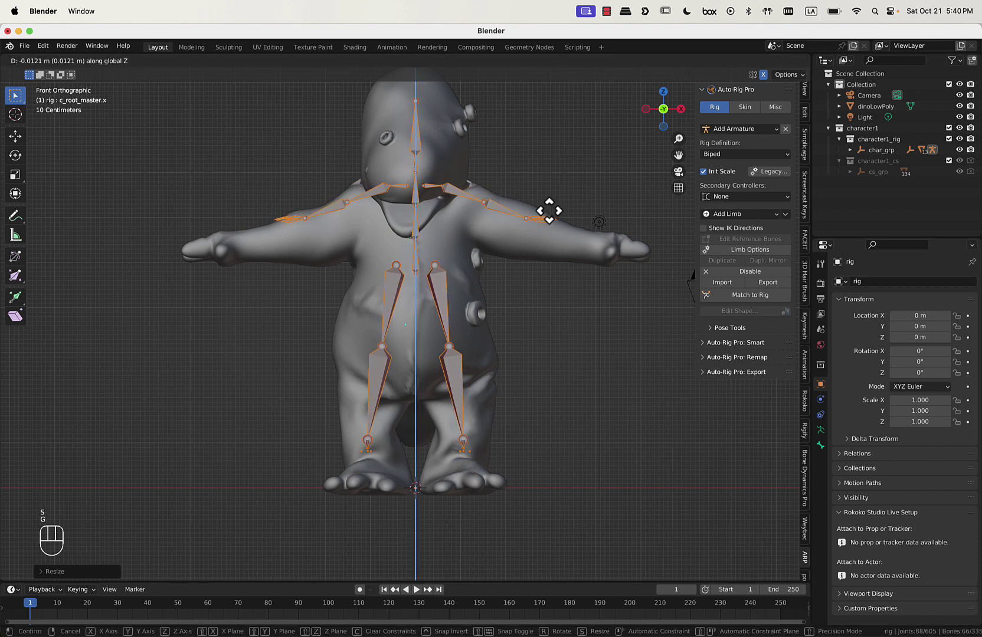
{"action": "left_click", "coordinate": [551, 244]}
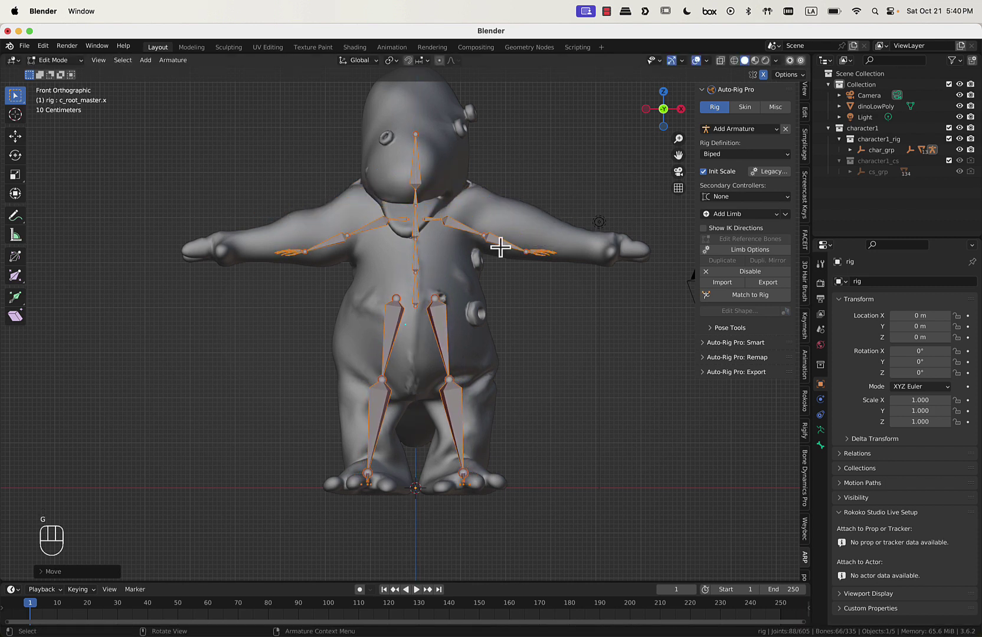
Lower the right leg's knee joint into the dinosaur's leg, and move the hip joint down about 2 m to the top of the leg.
{"action": "left_click", "coordinate": [394, 297]}
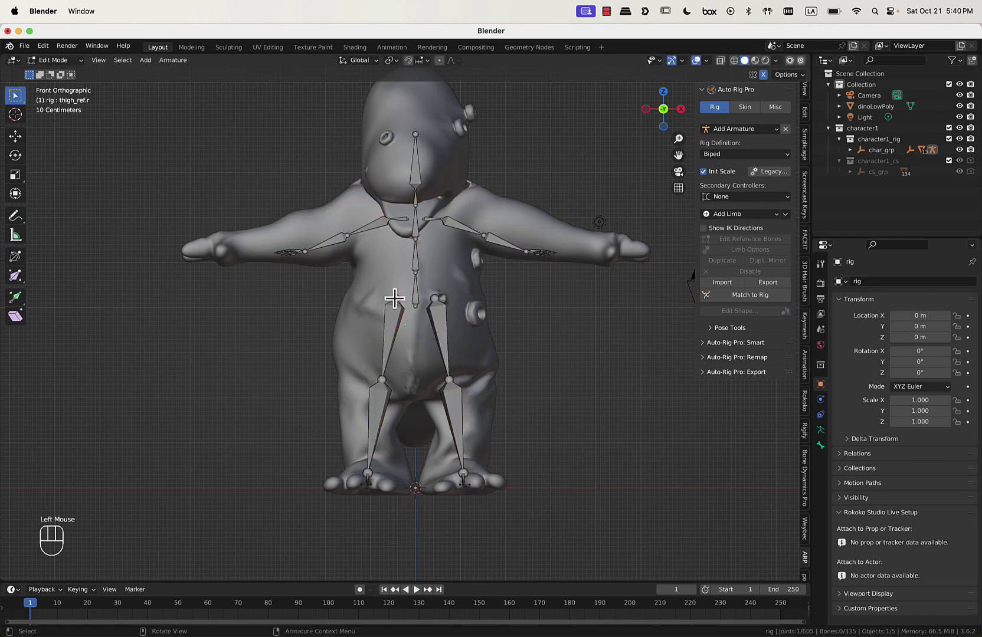
{"action": "left_click_drag", "start_coordinate": [346, 263], "coordinate": [407, 399]}
{"action": "left_click", "coordinate": [381, 379]}
{"action": "key", "text": "g"}
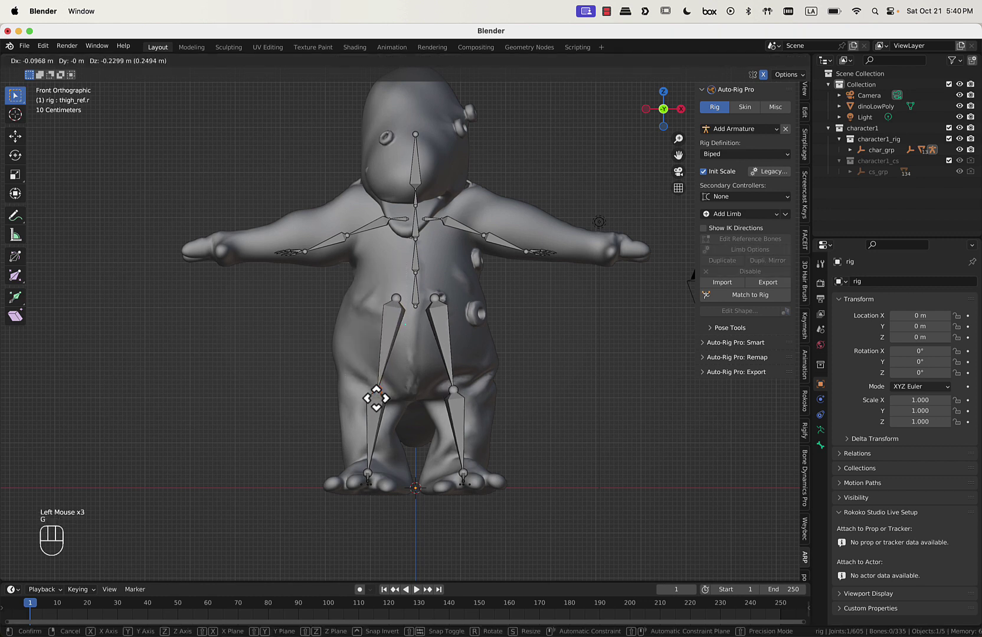
{"action": "left_click", "coordinate": [370, 434]}
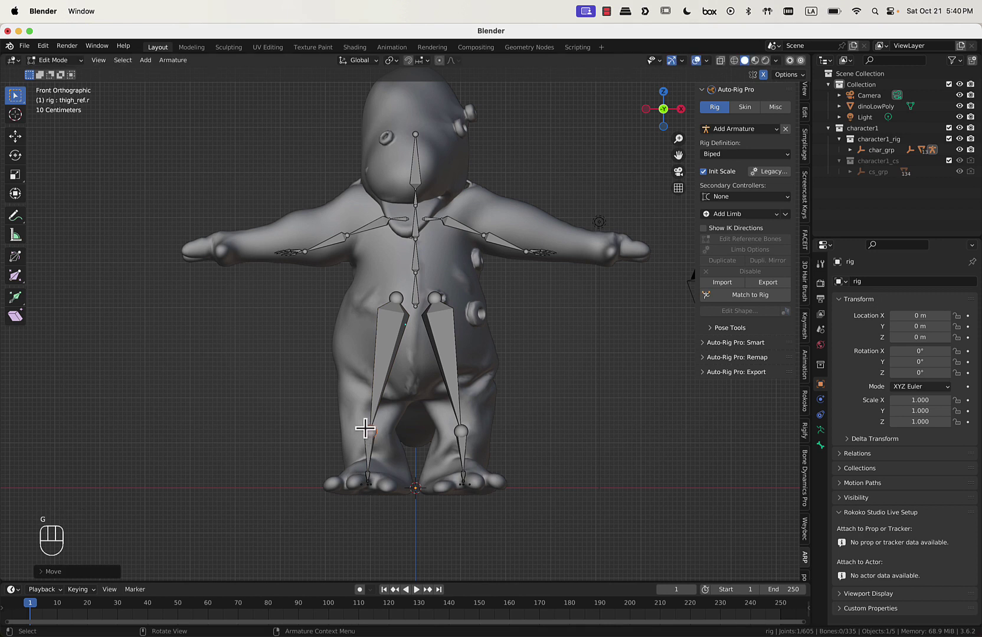
{"action": "key", "text": "g"}
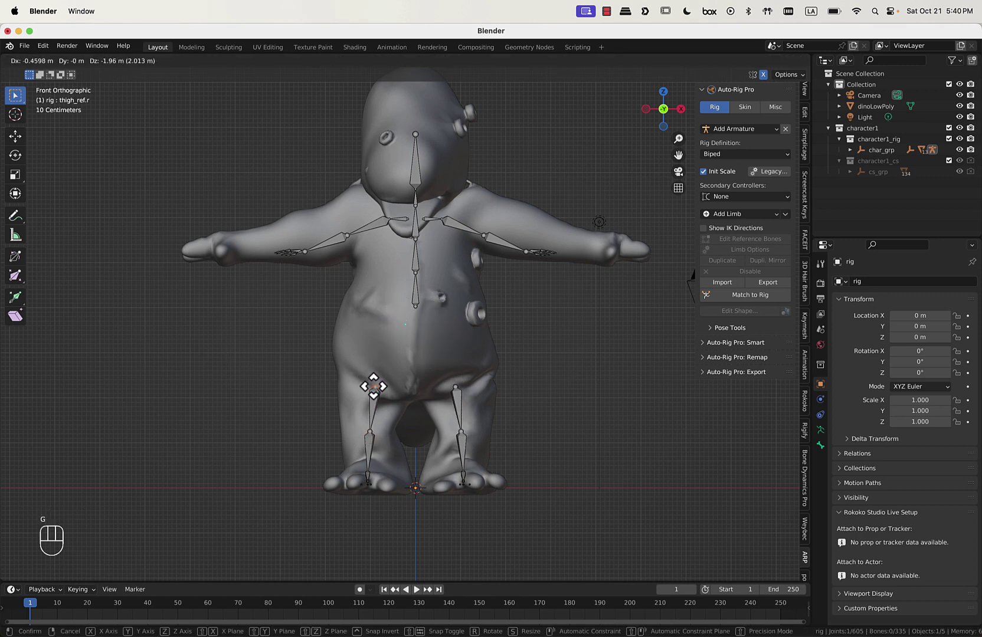
{"action": "left_click", "coordinate": [373, 387]}
Lower the root joint about 1.9 m to the crotch and space the two spine joints above it down along the torso.
{"action": "left_click", "coordinate": [413, 309]}
{"action": "key", "text": "g"}
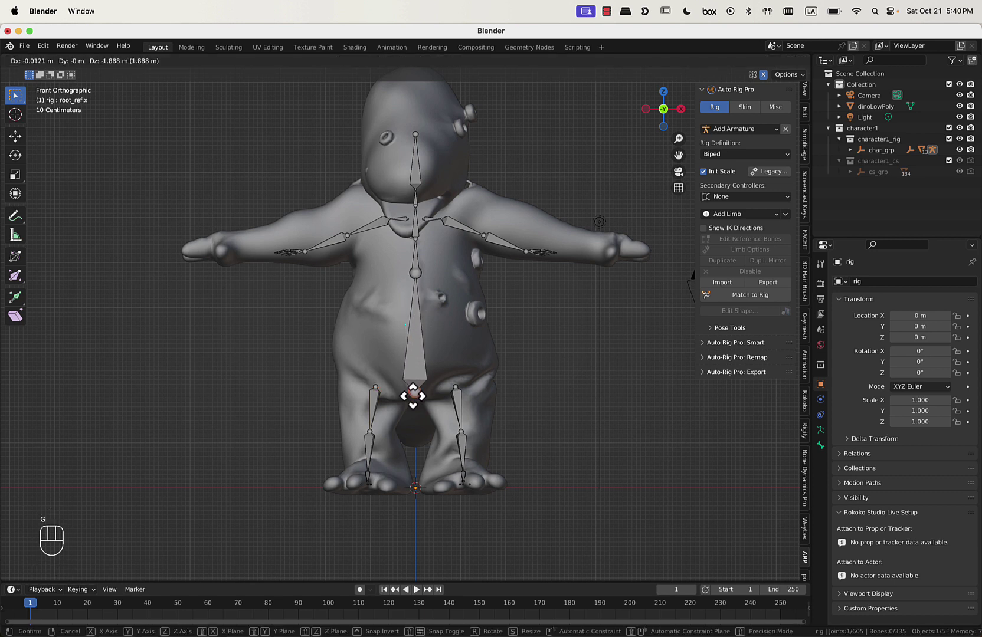
{"action": "left_click", "coordinate": [411, 392]}
{"action": "left_click", "coordinate": [417, 278]}
{"action": "key", "text": "g"}
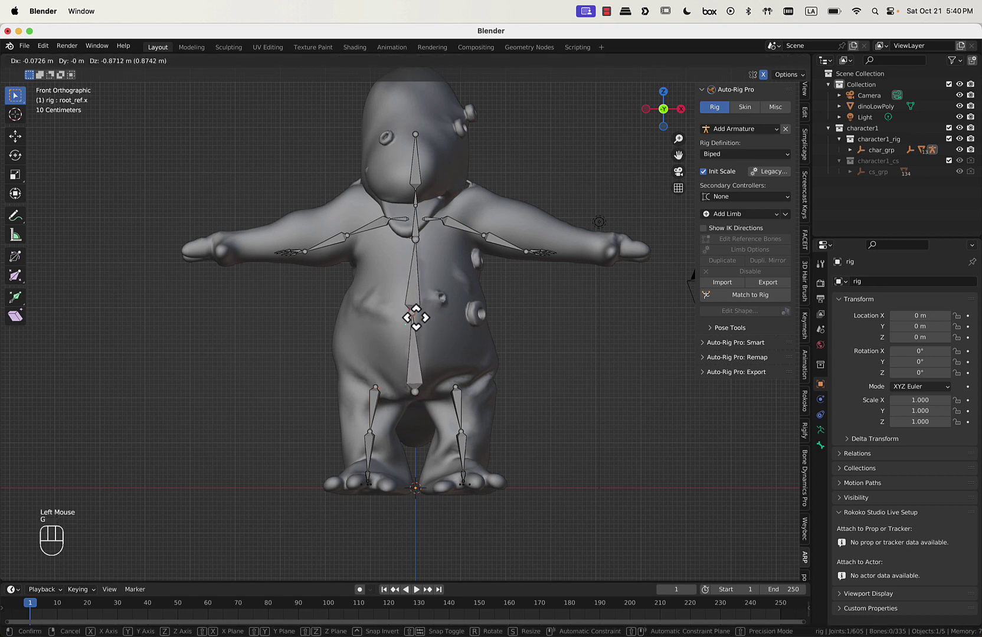
{"action": "left_click", "coordinate": [415, 337]}
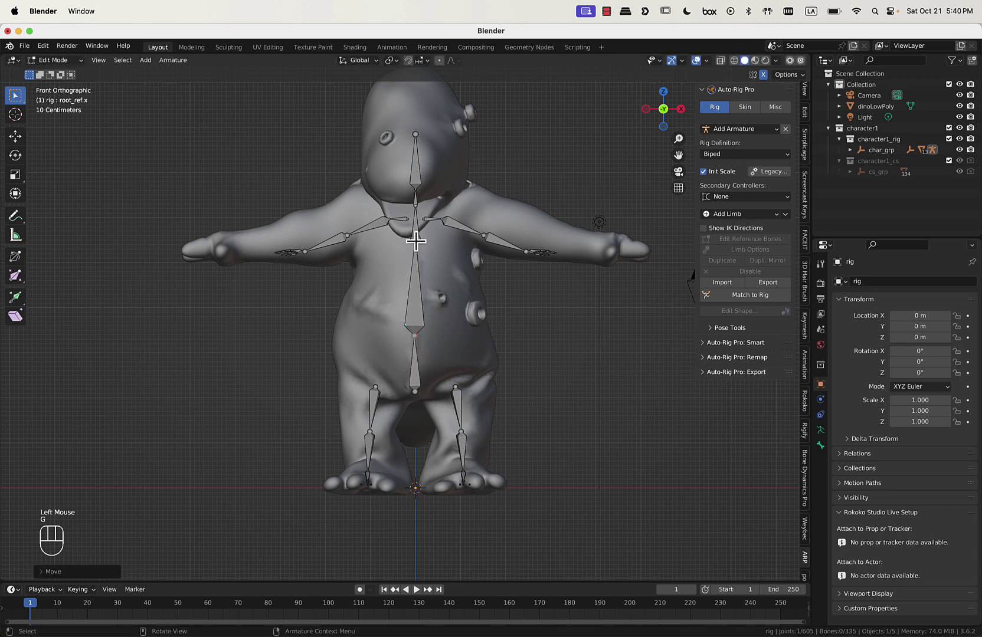
{"action": "left_click", "coordinate": [416, 242]}
{"action": "key", "text": "g"}
{"action": "left_click", "coordinate": [414, 277]}
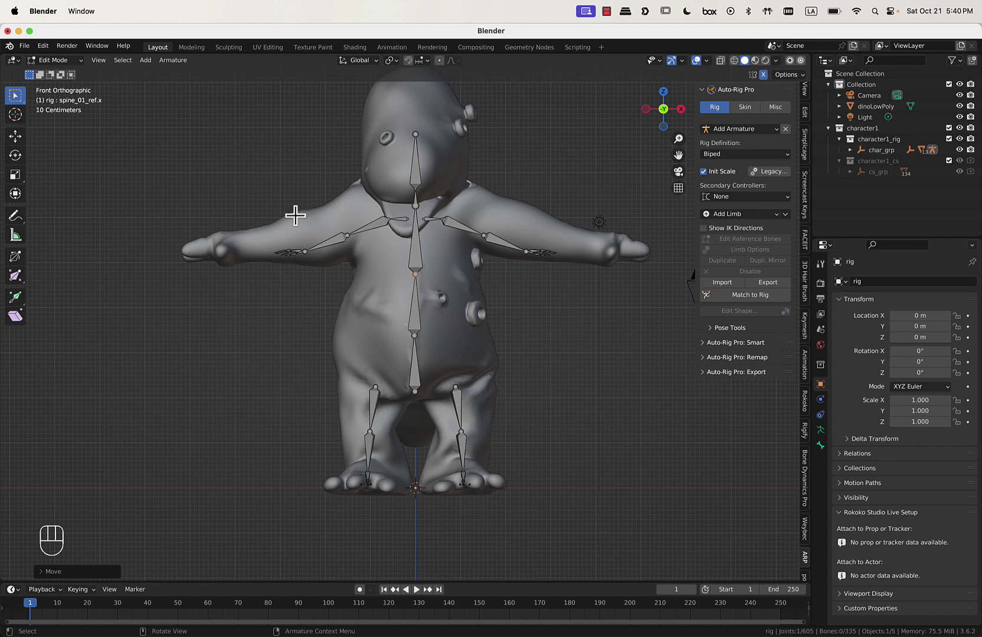
Select the complete right arm chain including the finger bones and move it outward and up into the dinosaur's upper arm.
{"action": "left_click_drag", "start_coordinate": [261, 196], "coordinate": [405, 250]}
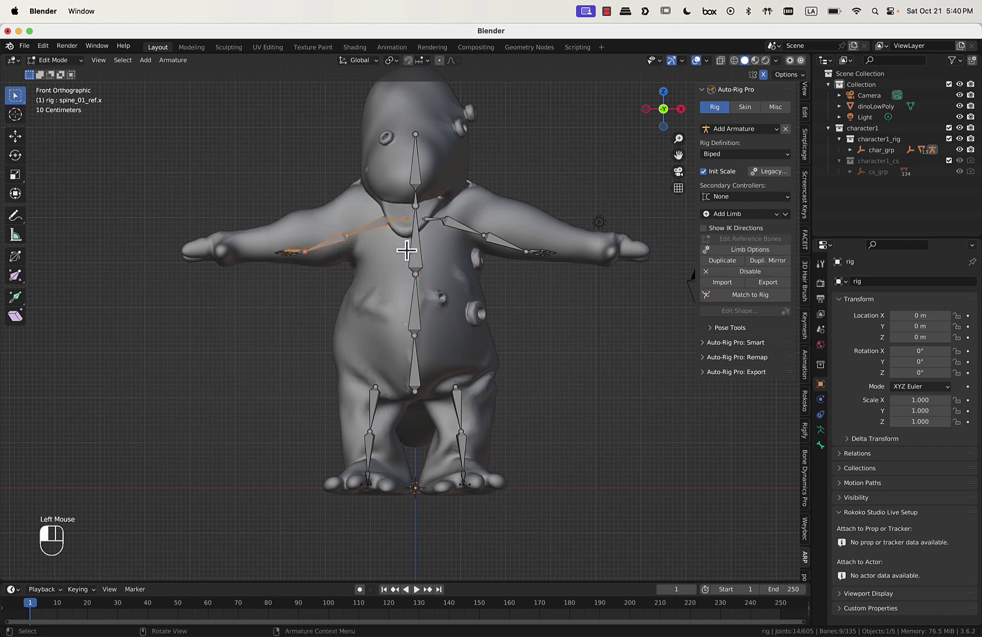
{"action": "key", "text": "g"}
{"action": "key", "text": "Escape"}
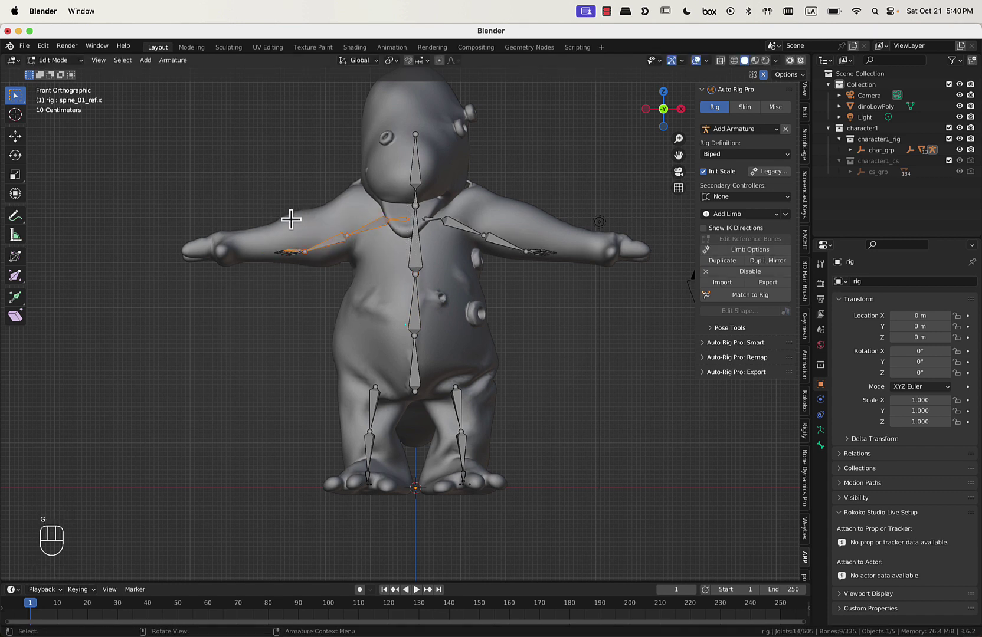
{"action": "left_click_drag", "start_coordinate": [279, 244], "coordinate": [345, 285], "text": "shift"}
{"action": "left_click_drag", "start_coordinate": [236, 228], "coordinate": [336, 274], "text": "shift"}
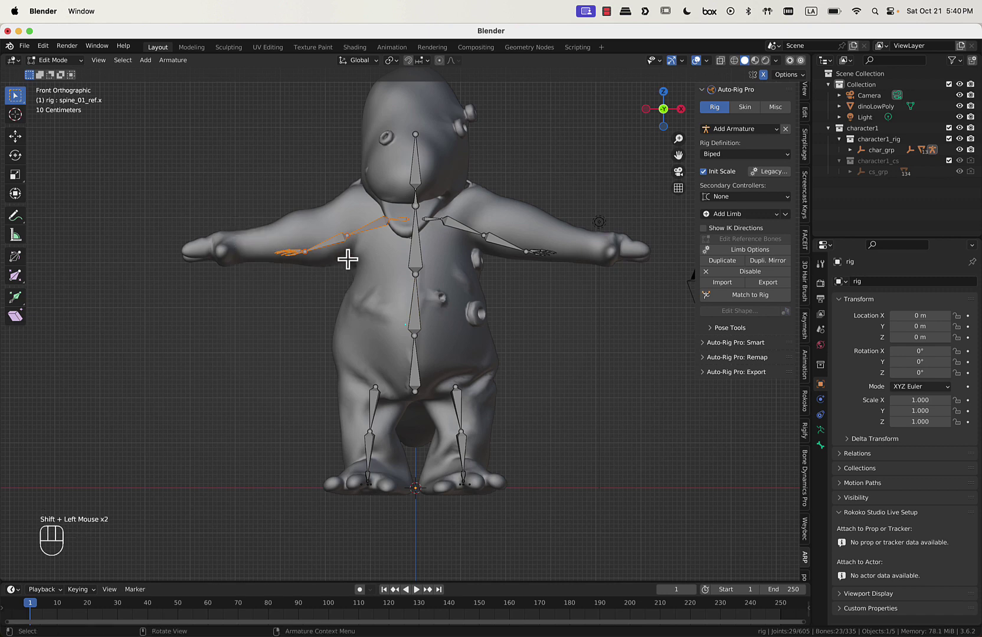
{"action": "key", "text": "g"}
{"action": "left_click", "coordinate": [317, 238]}
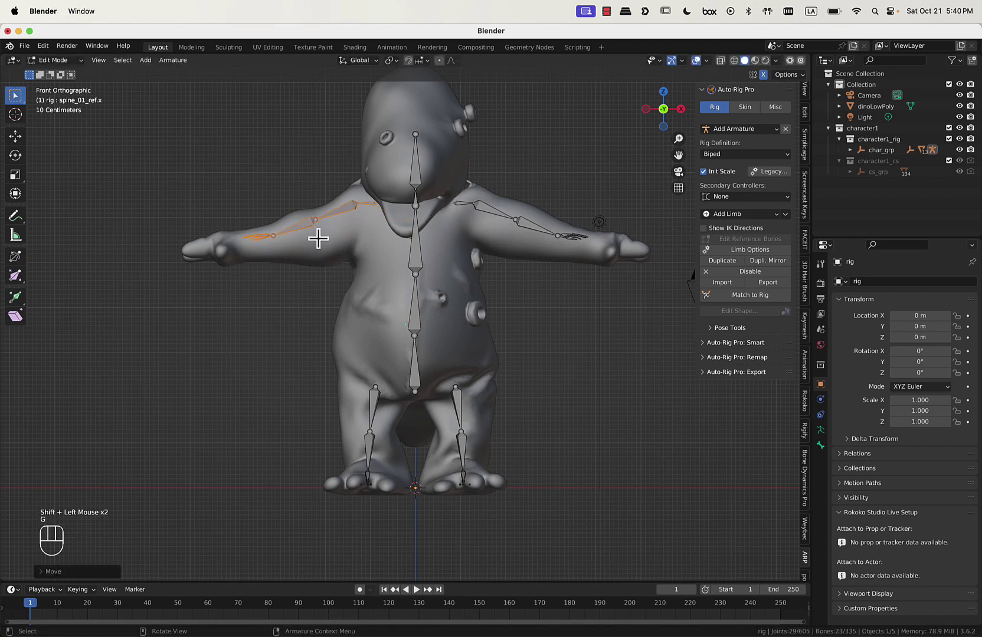
Move the right shoulder bone's inner joint about 0.6 m toward the neck base, and lower the right elbow joint about 0.25 m.
{"action": "left_click", "coordinate": [380, 213]}
{"action": "key", "text": "g"}
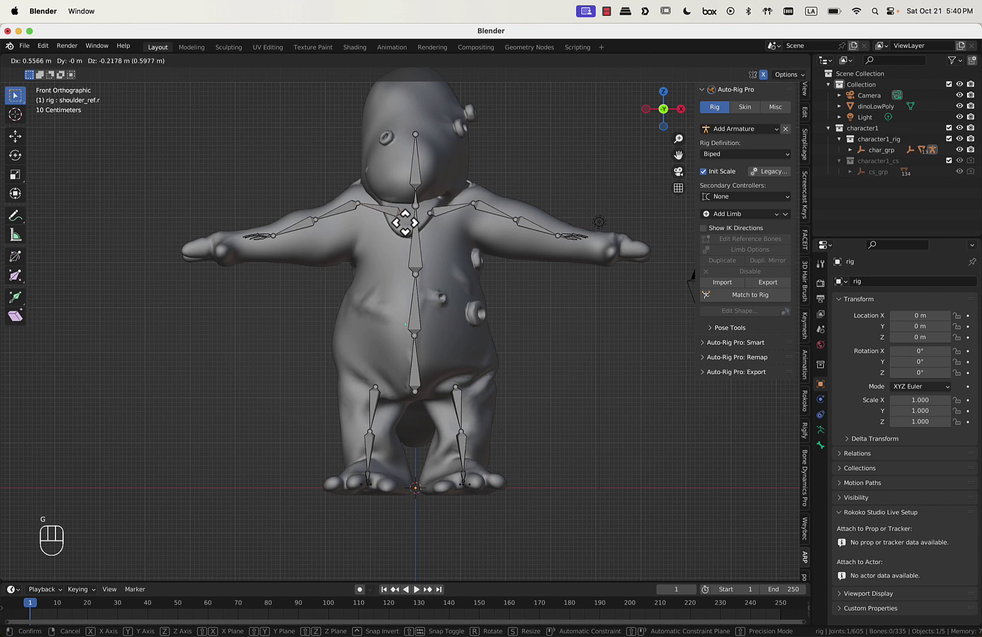
{"action": "left_click", "coordinate": [405, 222]}
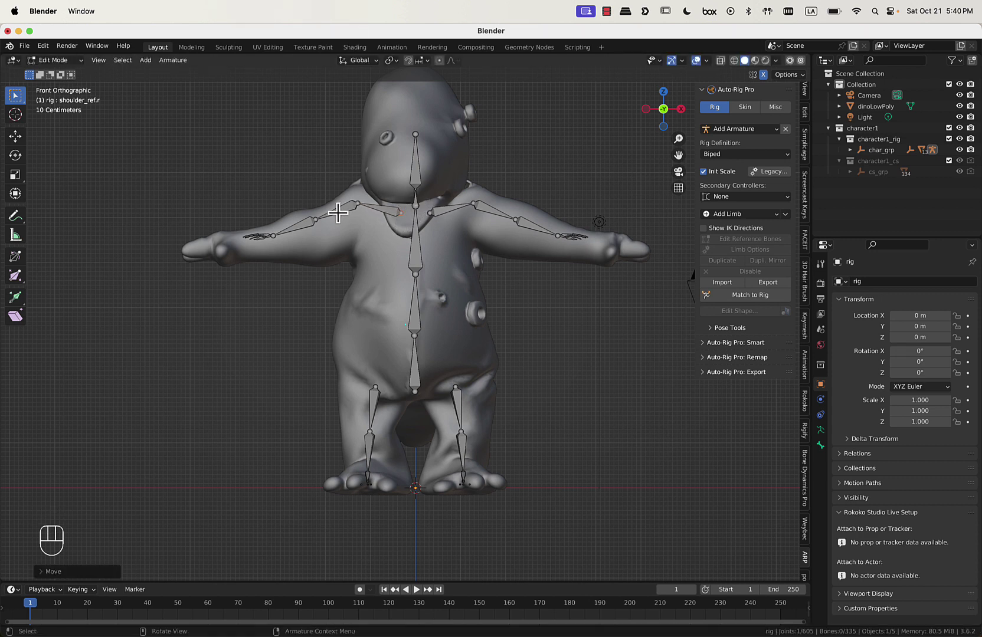
{"action": "left_click", "coordinate": [318, 219]}
{"action": "key", "text": "g"}
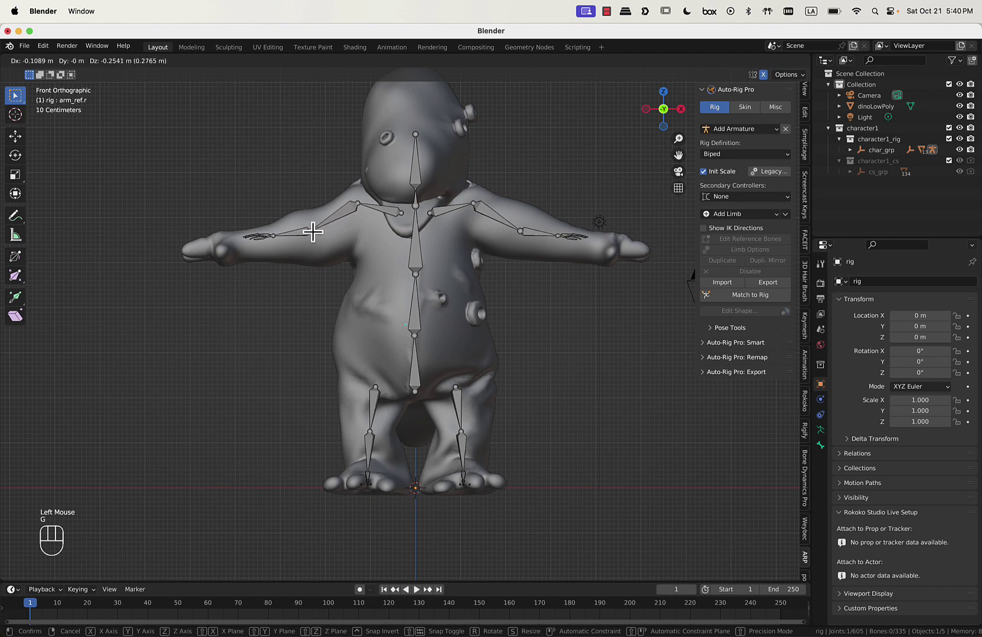
{"action": "left_click", "coordinate": [314, 232]}
Move the right wrist joint and finger bones about 0.85 m outward and slightly down to the dinosaur's wrist.
{"action": "left_click_drag", "start_coordinate": [213, 220], "coordinate": [281, 257]}
{"action": "key", "text": "g"}
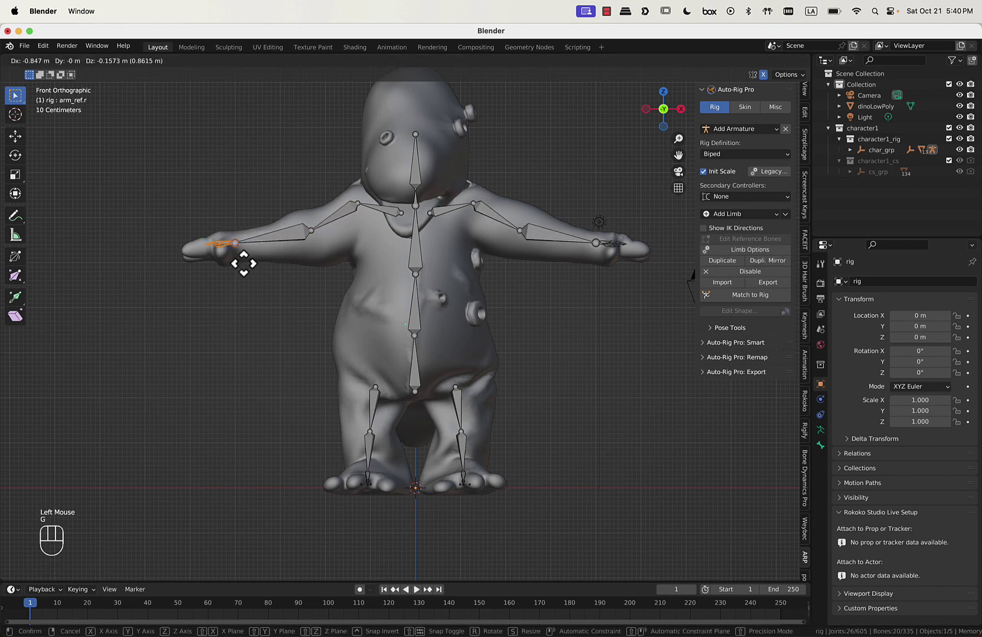
{"action": "left_click", "coordinate": [243, 263]}
Viewed from above, shift the right hand bones and the elbow joint forward with the Move tool to centre them inside the arm.
{"action": "middle_click_drag", "start_coordinate": [248, 258], "coordinate": [420, 235]}
{"action": "scroll", "coordinate": [340, 256], "scroll_direction": "down", "scroll_amount": 2}
{"action": "scroll", "coordinate": [407, 253], "scroll_direction": "up", "scroll_amount": 2}
{"action": "middle_click_drag", "start_coordinate": [390, 274], "coordinate": [370, 276]}
{"action": "left_click", "coordinate": [15, 136]}
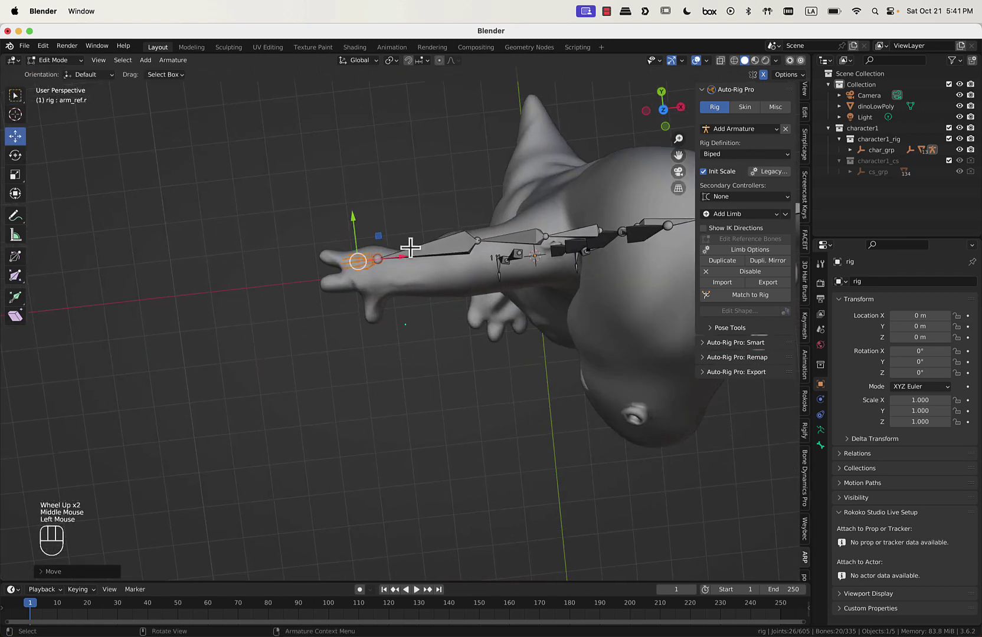
{"action": "left_click_drag", "start_coordinate": [378, 236], "coordinate": [378, 249]}
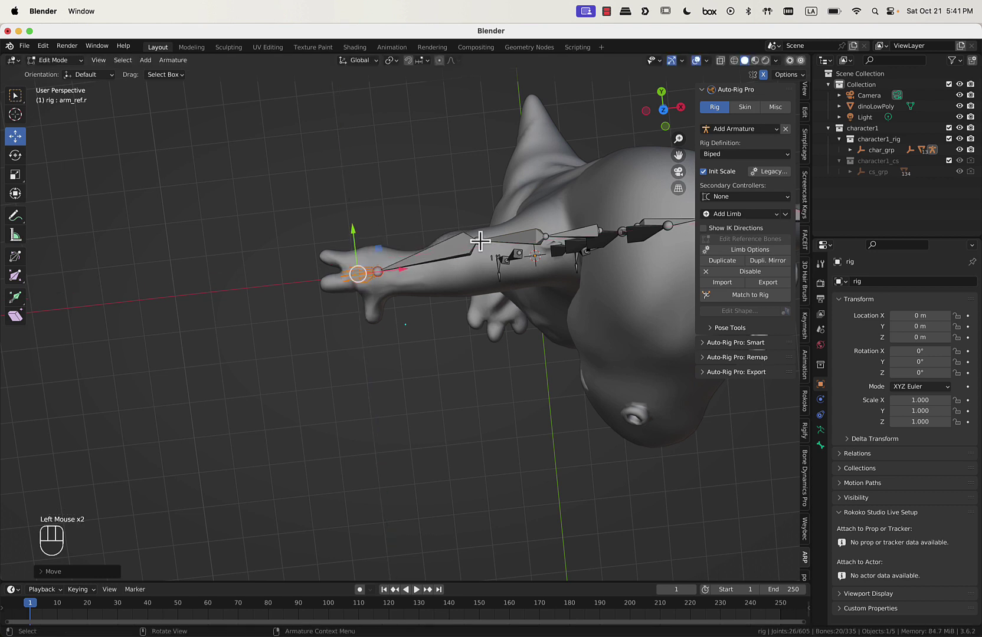
{"action": "left_click", "coordinate": [476, 240]}
{"action": "left_click_drag", "start_coordinate": [499, 224], "coordinate": [486, 230]}
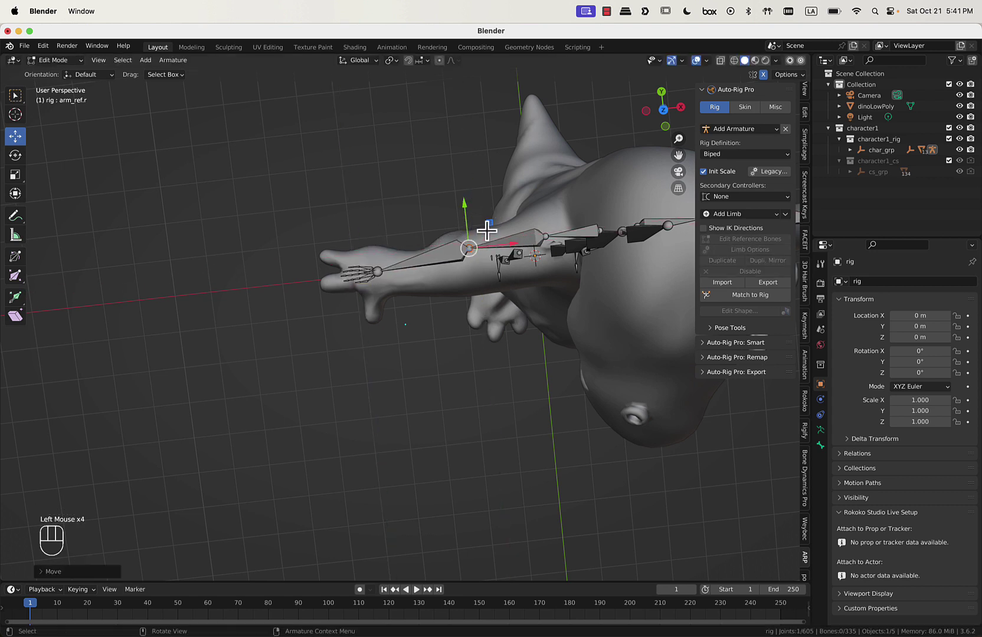
Scale up the right hand bones and reposition them so they span the dinosaur's palm and fingers.
{"action": "scroll", "coordinate": [416, 278], "scroll_direction": "up", "scroll_amount": 2}
{"action": "middle_click_drag", "start_coordinate": [417, 279], "coordinate": [416, 303], "text": "shift"}
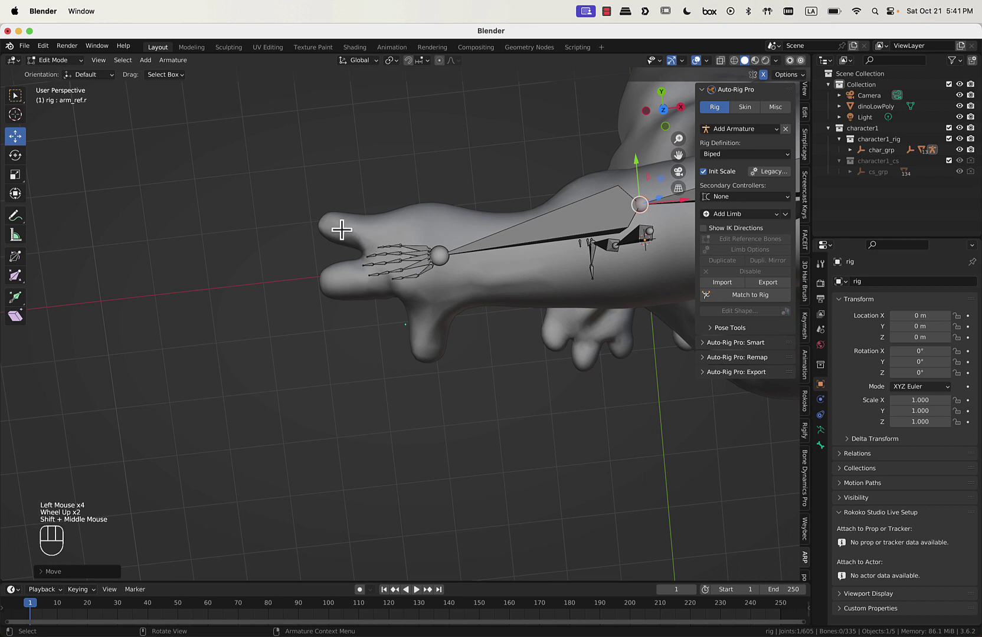
{"action": "left_click_drag", "start_coordinate": [342, 230], "coordinate": [437, 306]}
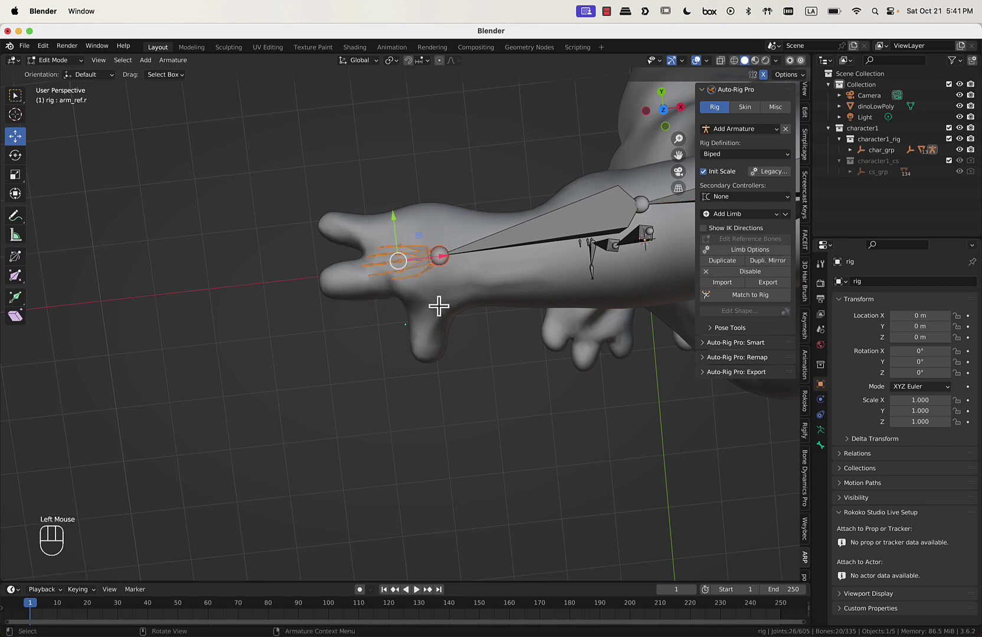
{"action": "key", "text": "s"}
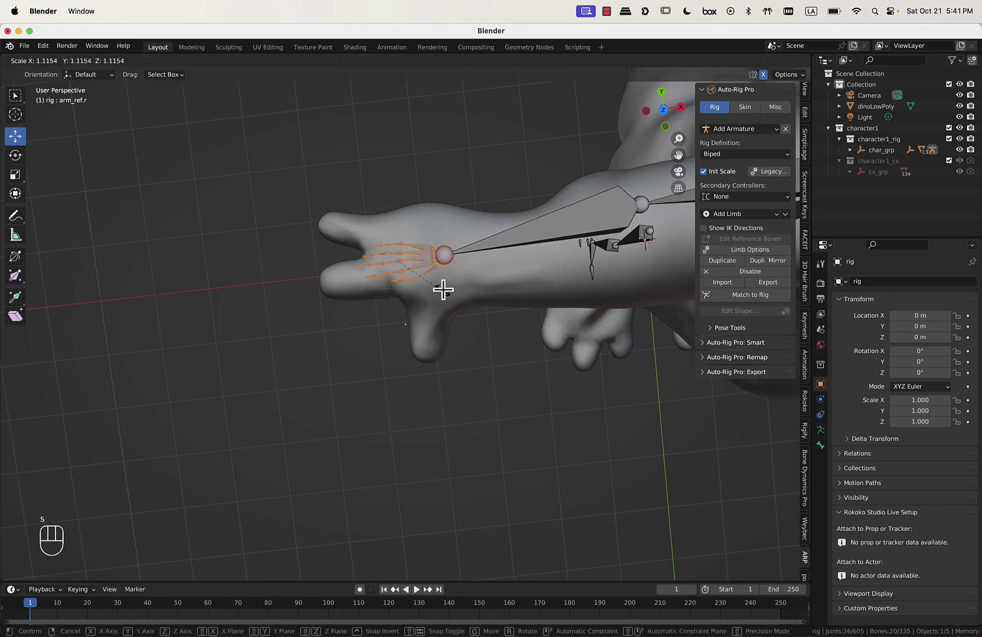
{"action": "left_click", "coordinate": [472, 298]}
{"action": "key", "text": "g"}
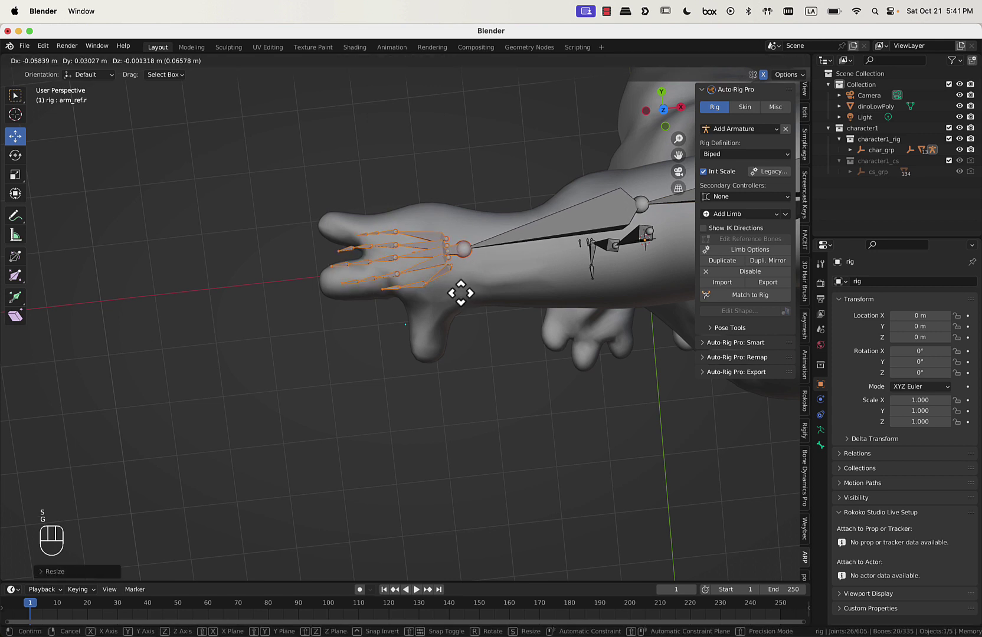
{"action": "left_click", "coordinate": [462, 294]}
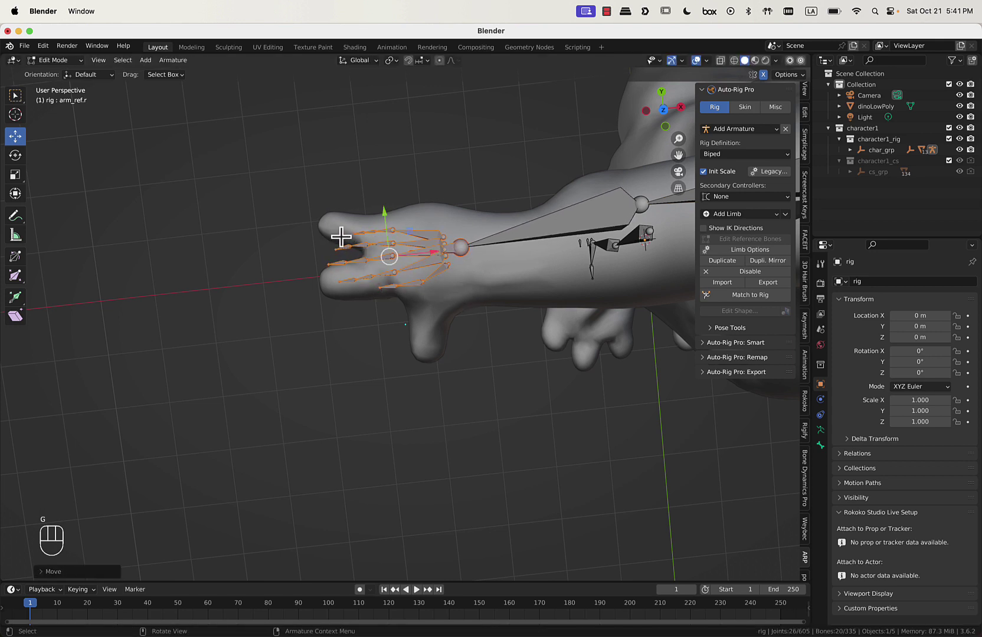
Select the outer bones of the two fingers nearest the thumb and shift them into the dinosaur's front finger.
{"action": "left_click_drag", "start_coordinate": [319, 256], "coordinate": [322, 258]}
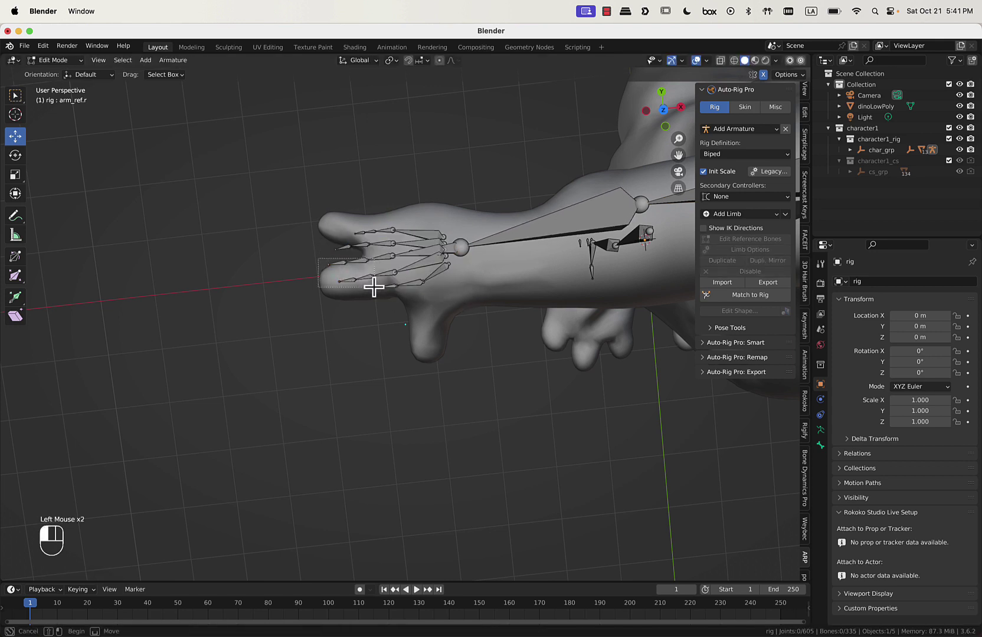
{"action": "left_click_drag", "start_coordinate": [374, 287], "coordinate": [374, 285]}
{"action": "key", "text": "g"}
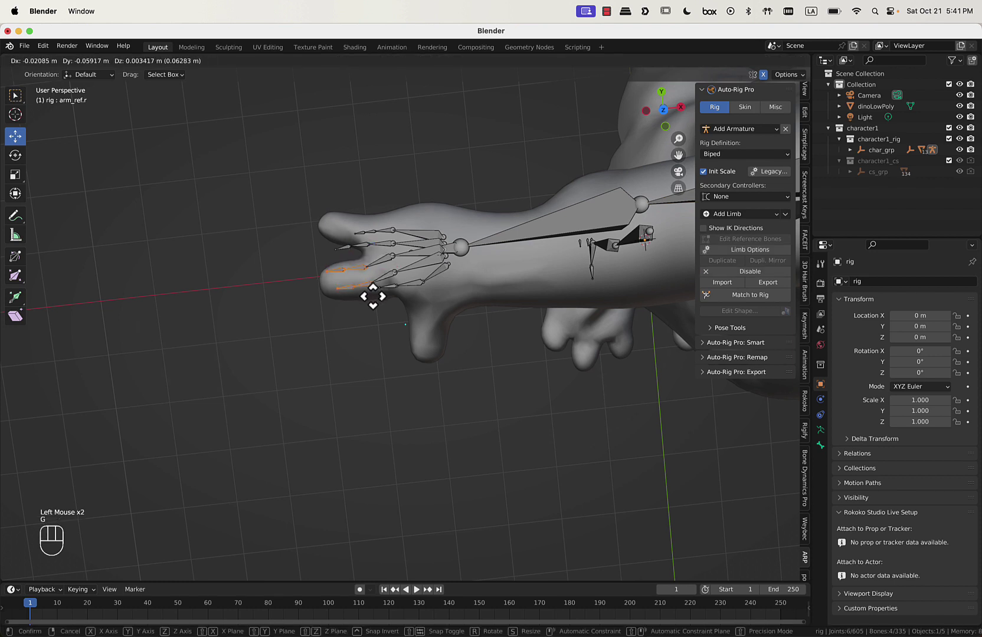
{"action": "left_click", "coordinate": [373, 295]}
Move the two outer right thumb bones down into the dinosaur's thumb and rotate them to follow its direction.
{"action": "left_click", "coordinate": [390, 285]}
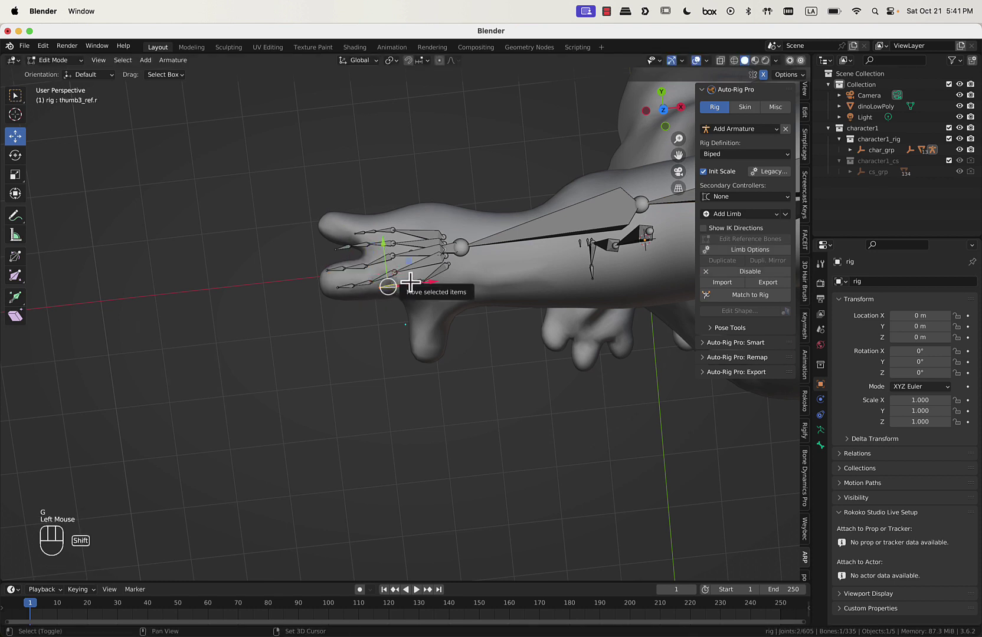
{"action": "left_click", "coordinate": [413, 281], "text": "shift"}
{"action": "key", "text": "g"}
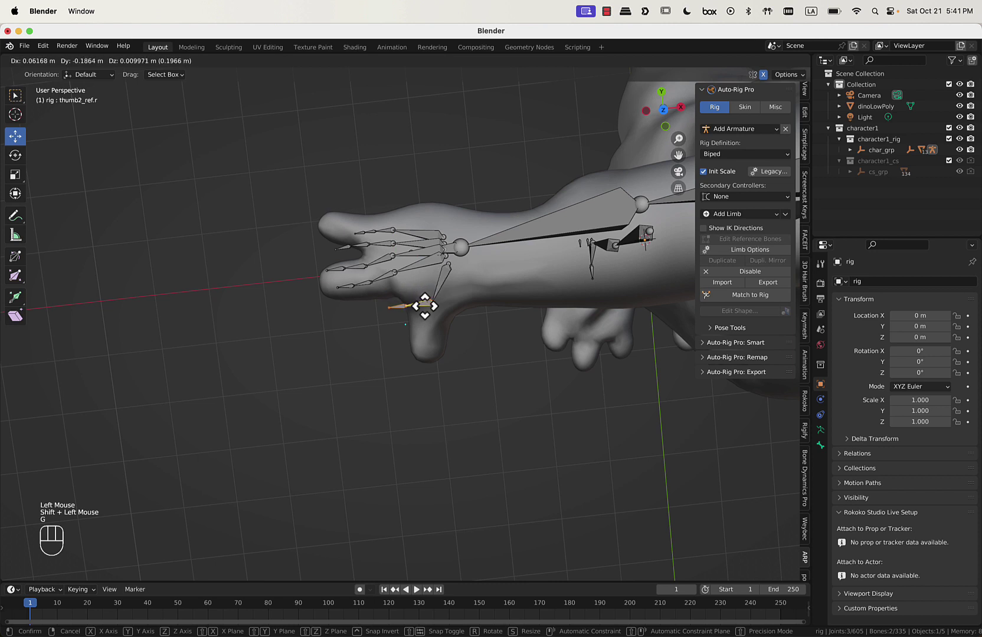
{"action": "left_click", "coordinate": [427, 306]}
{"action": "key", "text": "r"}
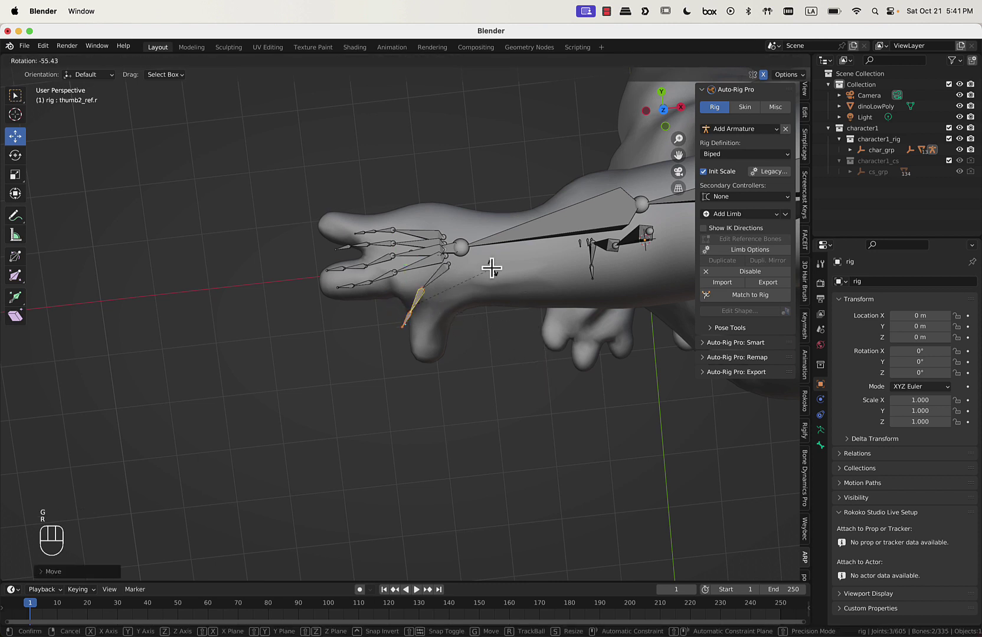
{"action": "left_click", "coordinate": [491, 268]}
{"action": "key", "text": "g"}
{"action": "left_click", "coordinate": [510, 288]}
{"action": "key", "text": "r"}
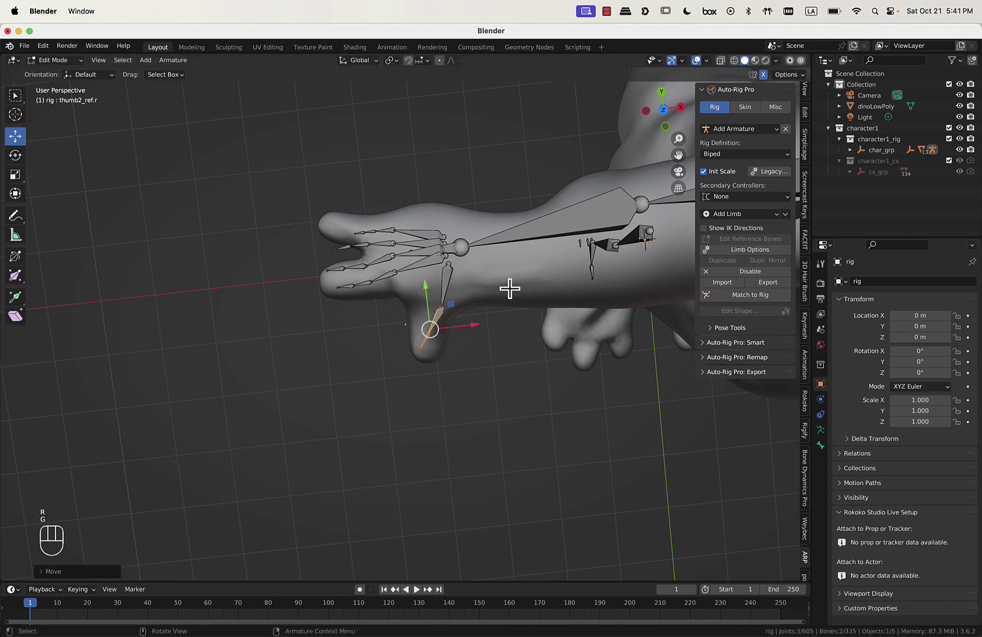
{"action": "left_click", "coordinate": [496, 275]}
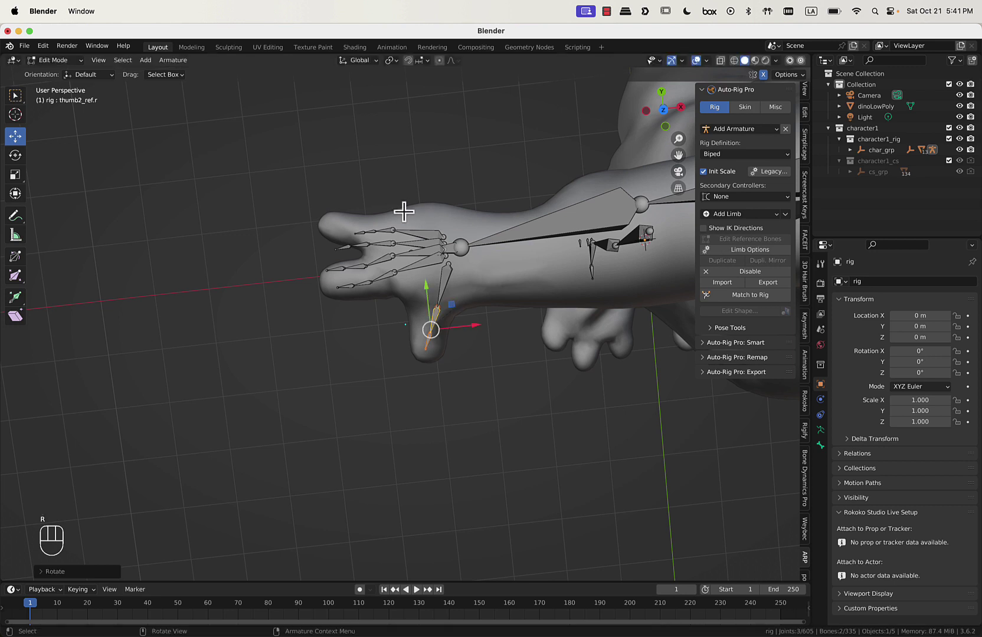
Select the outer bones of the right ring and pinky fingers and shift them into the dinosaur's rear finger.
{"action": "left_click_drag", "start_coordinate": [325, 214], "coordinate": [386, 252]}
{"action": "key", "text": "g"}
{"action": "key", "text": "g"}
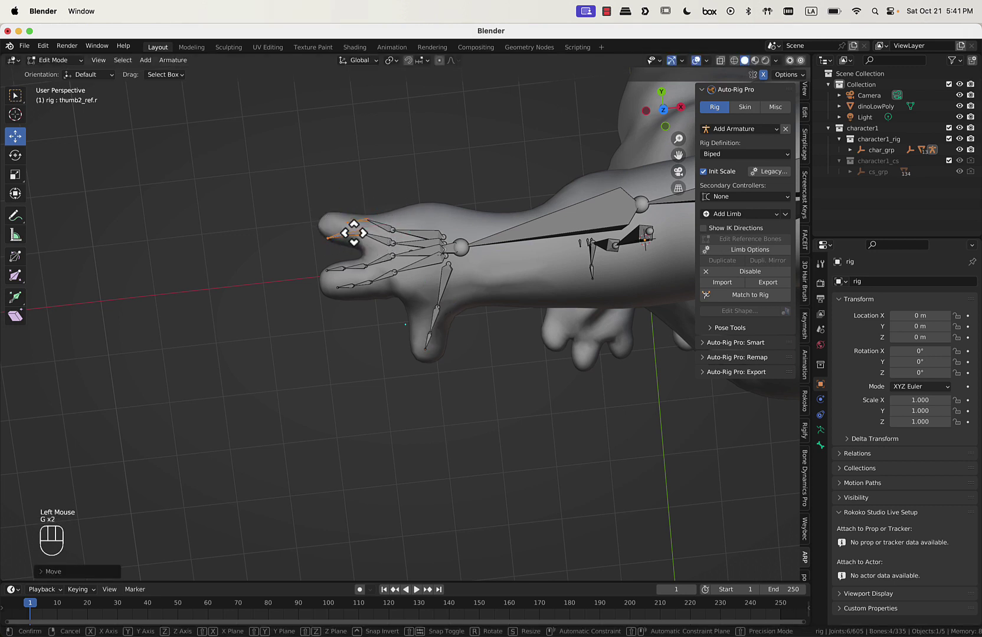
{"action": "left_click", "coordinate": [316, 239]}
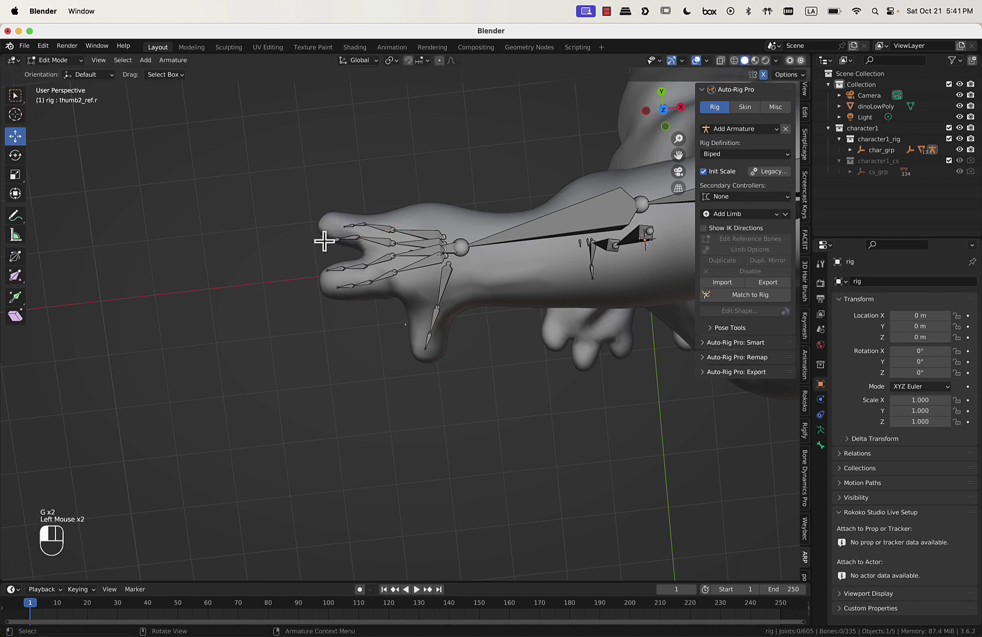
Reposition the tip joints and the last knuckles of the ring and pinky bones so both lie inside the rear finger.
{"action": "left_click", "coordinate": [324, 241]}
{"action": "key", "text": "g"}
{"action": "left_click", "coordinate": [330, 232]}
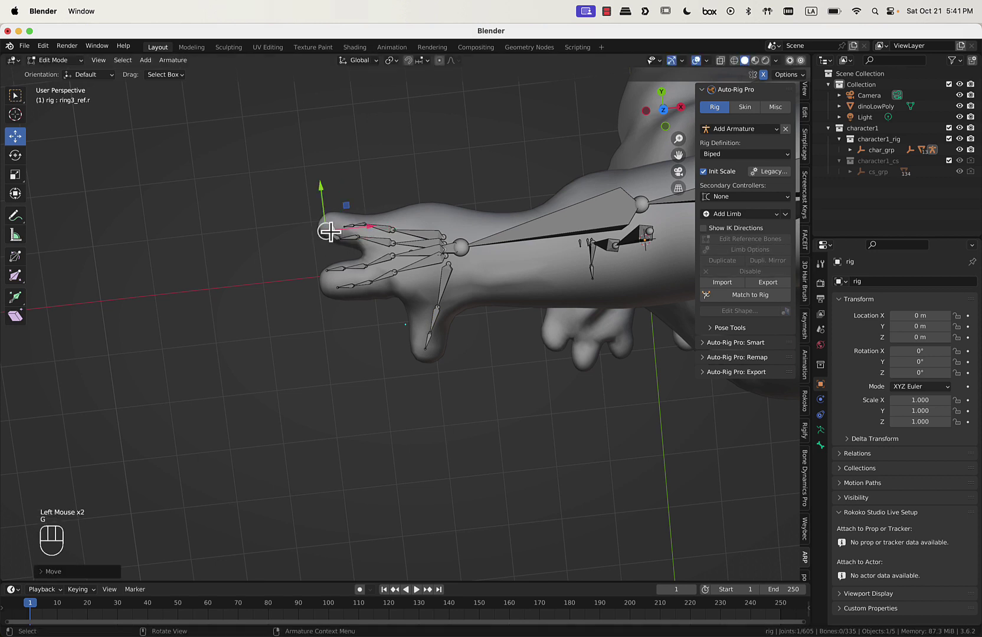
{"action": "left_click", "coordinate": [341, 234]}
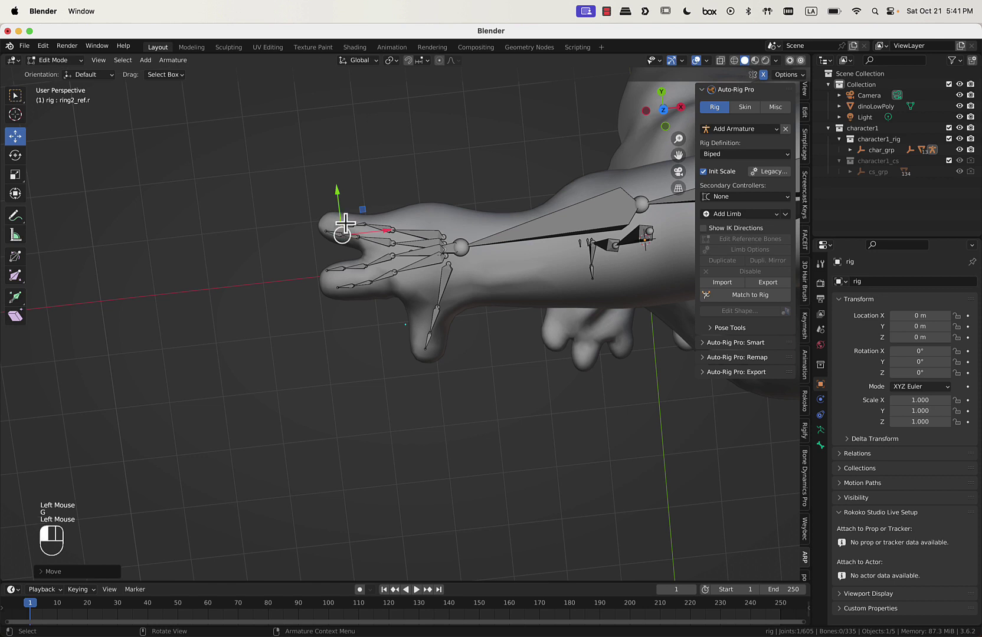
{"action": "left_click", "coordinate": [344, 225]}
{"action": "key", "text": "g"}
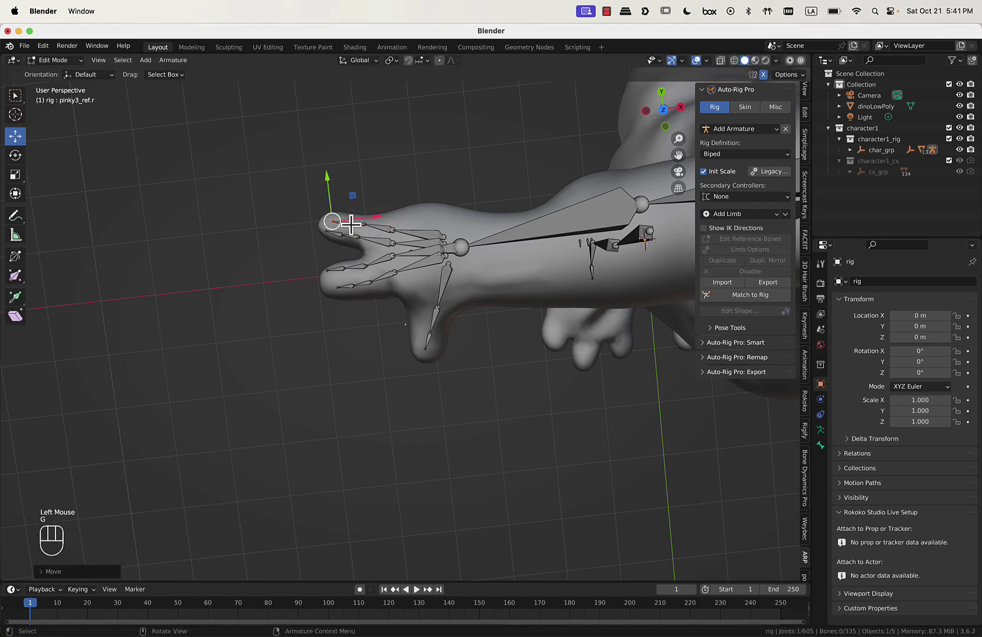
{"action": "left_click", "coordinate": [351, 224]}
{"action": "key", "text": "g"}
{"action": "left_click", "coordinate": [348, 224]}
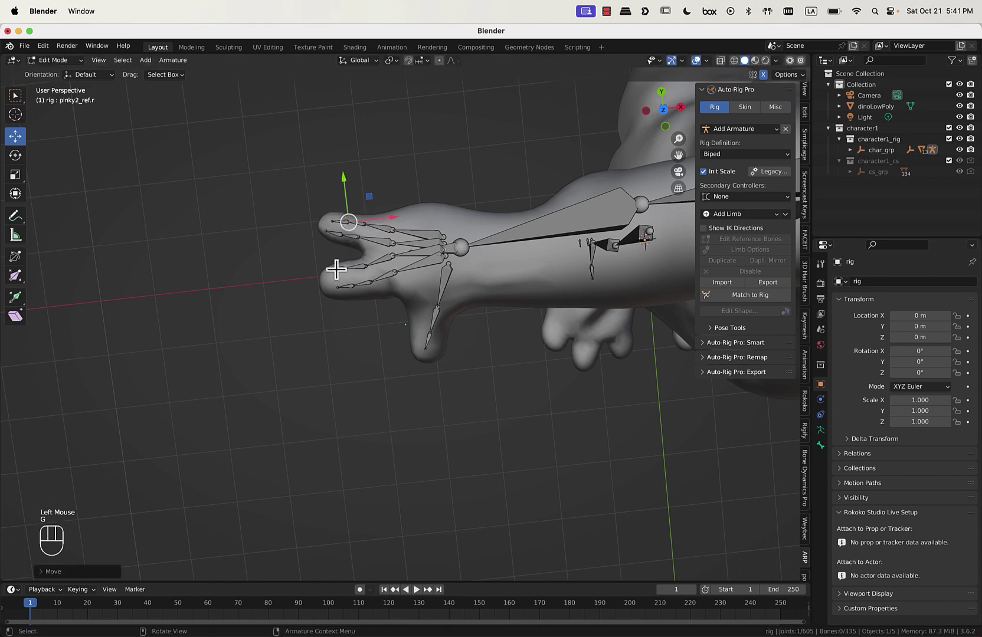
Rotate and shift the middle finger's tip bone and move the index finger's tip bone outward inside the dinosaur's front finger.
{"action": "left_click", "coordinate": [335, 271]}
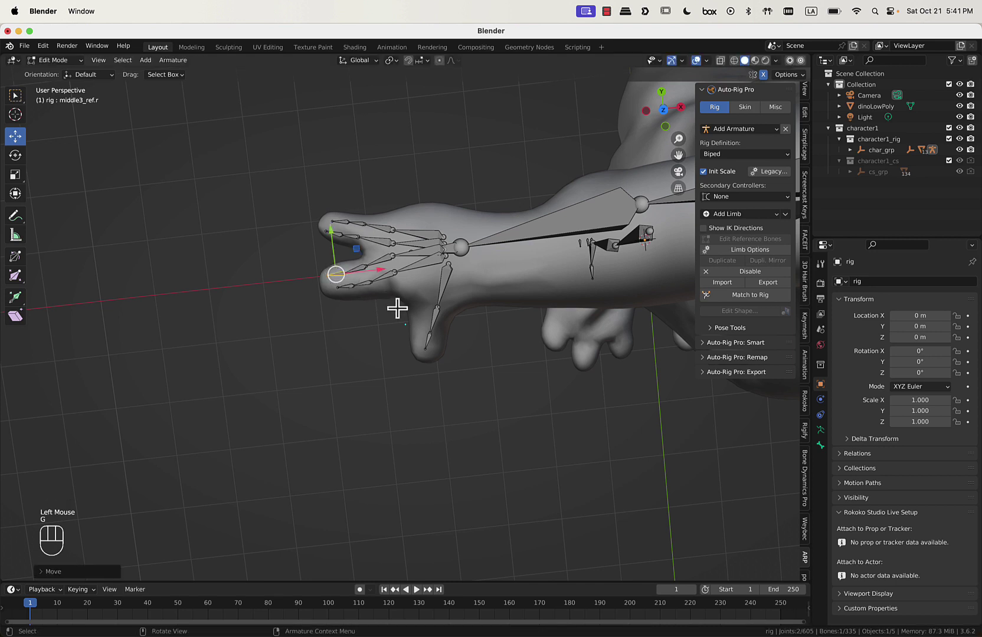
{"action": "key", "text": "r"}
{"action": "left_click", "coordinate": [383, 298]}
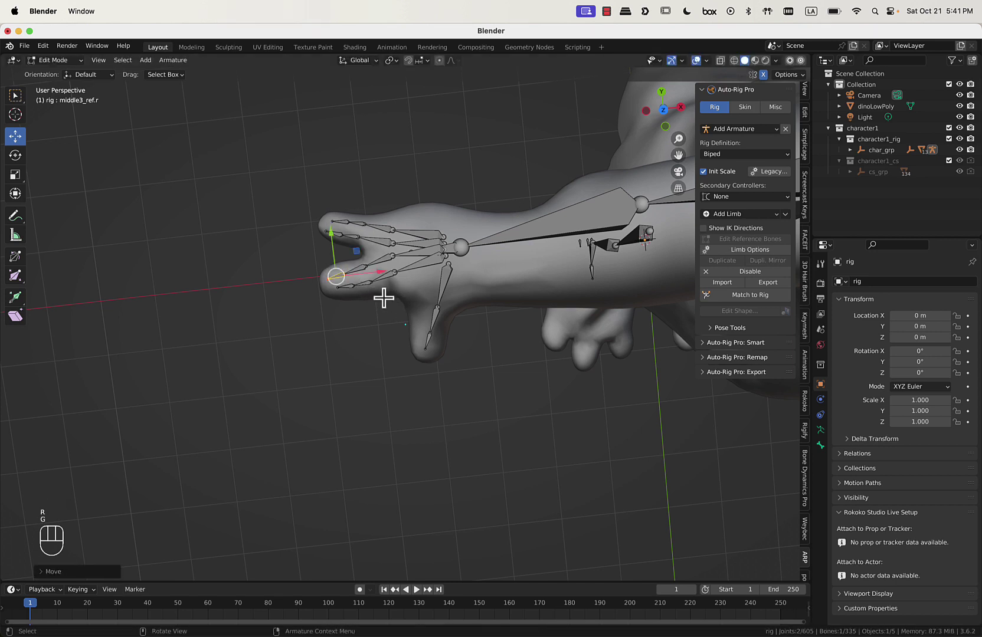
{"action": "left_click", "coordinate": [349, 286]}
{"action": "key", "text": "g"}
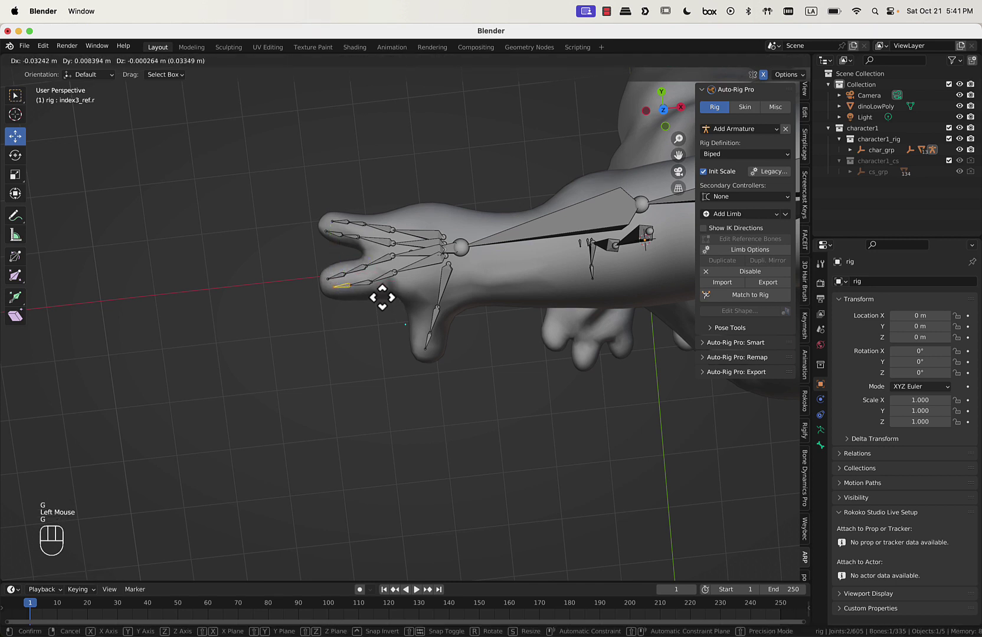
{"action": "left_click", "coordinate": [381, 298]}
{"action": "left_click", "coordinate": [378, 288]}
{"action": "left_click", "coordinate": [371, 282]}
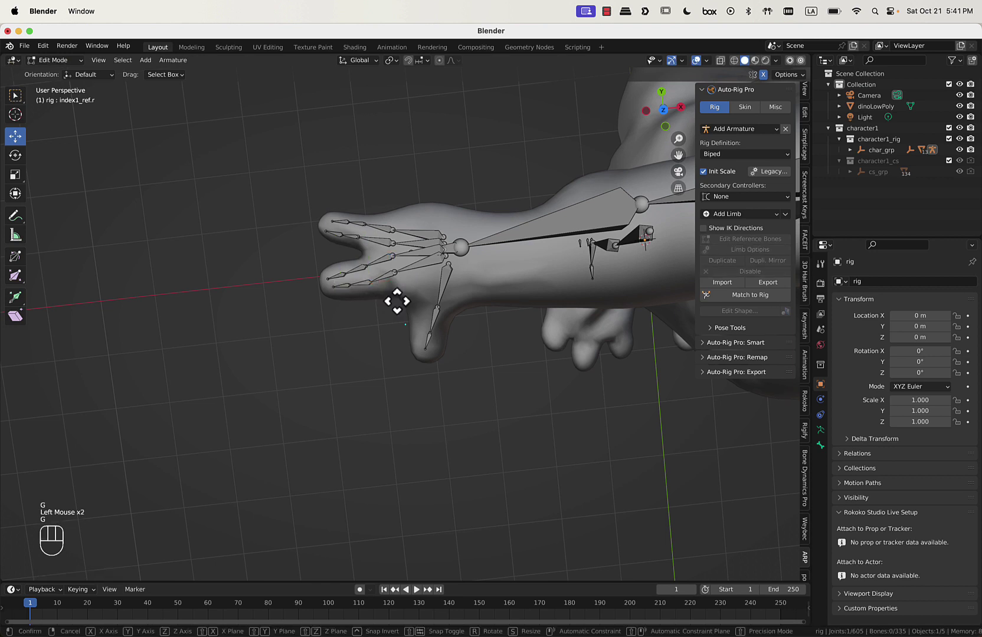
Move the knuckle joint at the end of the middle finger's base bone slightly towards the index finger.
{"action": "left_click", "coordinate": [401, 256]}
{"action": "key", "text": "g"}
{"action": "left_click", "coordinate": [392, 257]}
{"action": "left_click", "coordinate": [392, 259]}
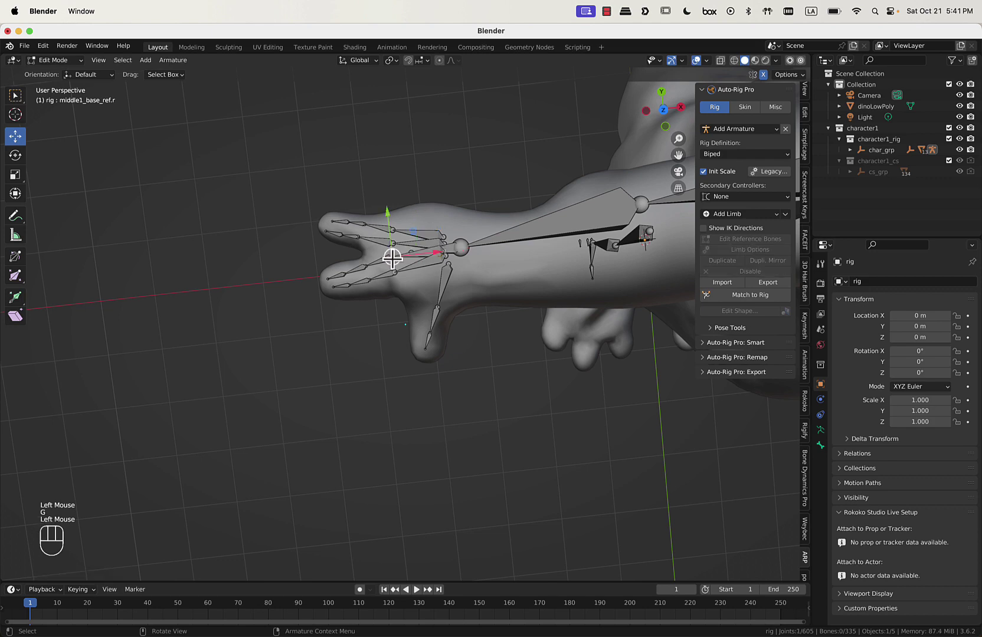
{"action": "key", "text": "g"}
{"action": "left_click", "coordinate": [392, 264]}
From a front angle, raise the middle finger's base bone about 0.07 m near the wrist and lower the thumb tip into the thumb.
{"action": "scroll", "coordinate": [464, 259], "scroll_direction": "down", "scroll_amount": 3}
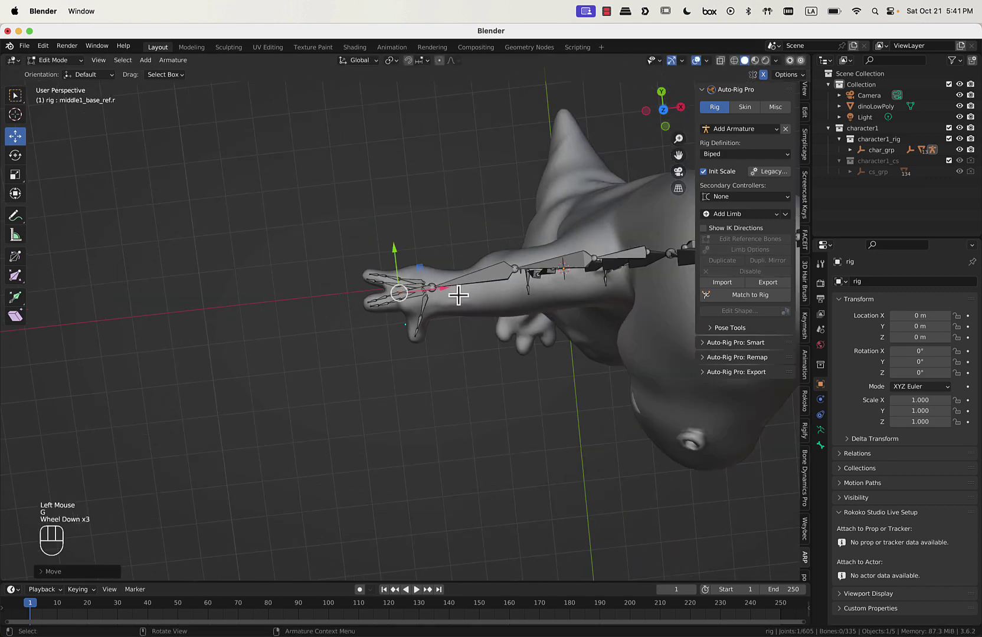
{"action": "middle_click_drag", "start_coordinate": [463, 278], "coordinate": [464, 371]}
{"action": "scroll", "coordinate": [463, 195], "scroll_direction": "up", "scroll_amount": 3}
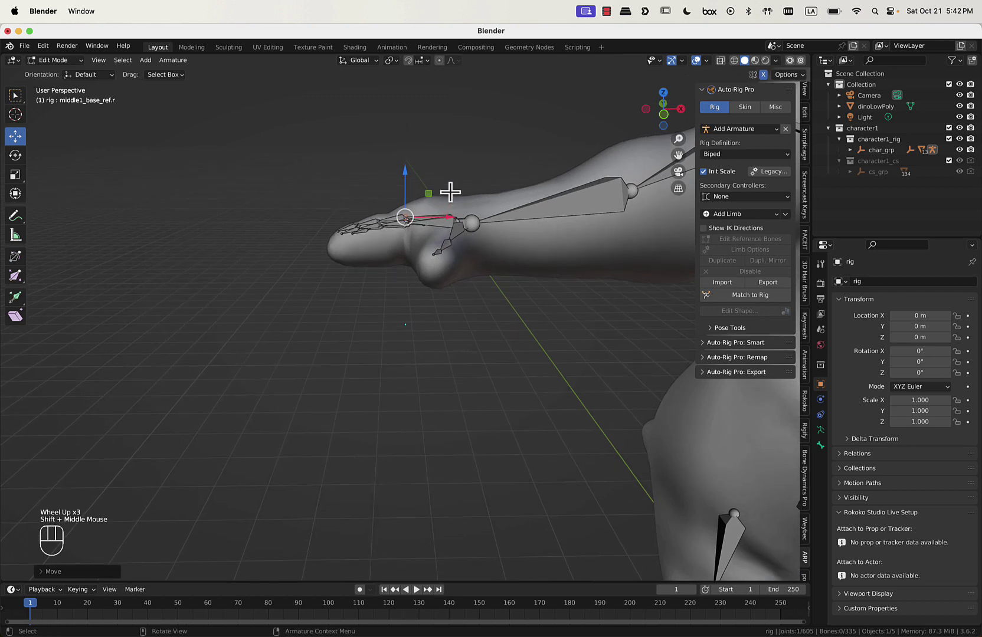
{"action": "left_click", "coordinate": [445, 225]}
{"action": "key", "text": "g"}
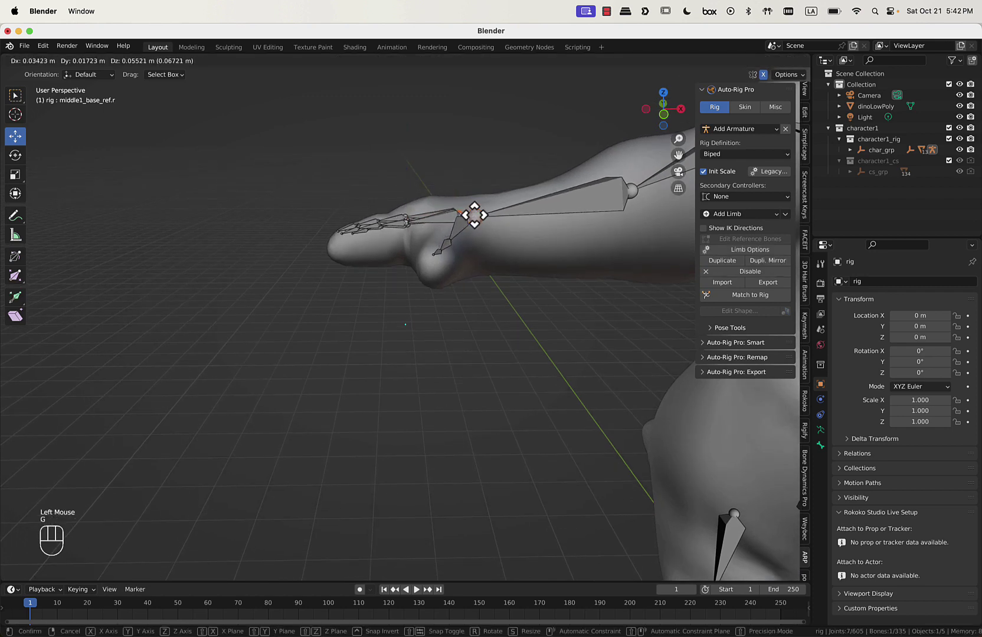
{"action": "left_click", "coordinate": [473, 213]}
{"action": "scroll", "coordinate": [463, 236], "scroll_direction": "down", "scroll_amount": 2}
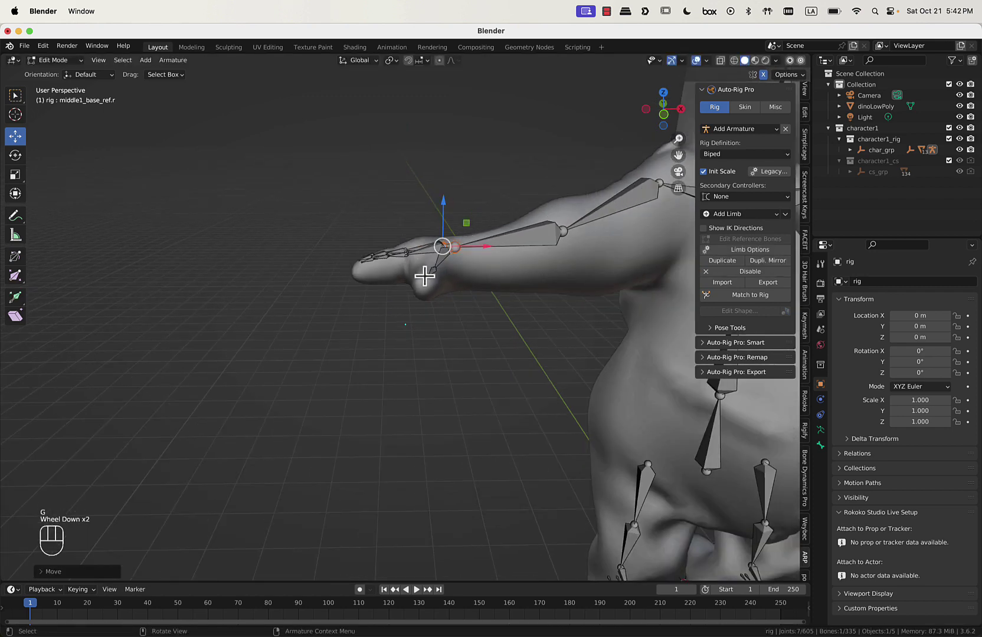
{"action": "left_click", "coordinate": [424, 275]}
{"action": "key", "text": "g"}
{"action": "left_click", "coordinate": [429, 312]}
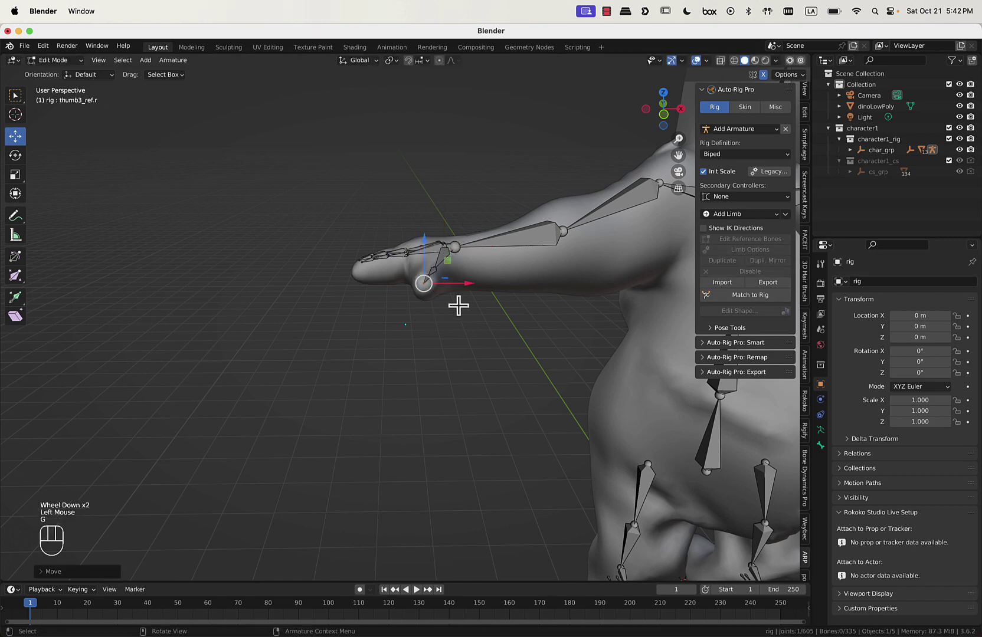
In the right side view, move the pelvis-top joint about 0.72 m back and 0.17 m up, and the mid-spine joint back in line.
{"action": "scroll", "coordinate": [455, 305], "scroll_direction": "down", "scroll_amount": 1}
{"action": "middle_click_drag", "start_coordinate": [430, 290], "coordinate": [354, 275], "text": "shift"}
{"action": "middle_click_drag", "start_coordinate": [354, 275], "coordinate": [343, 263]}
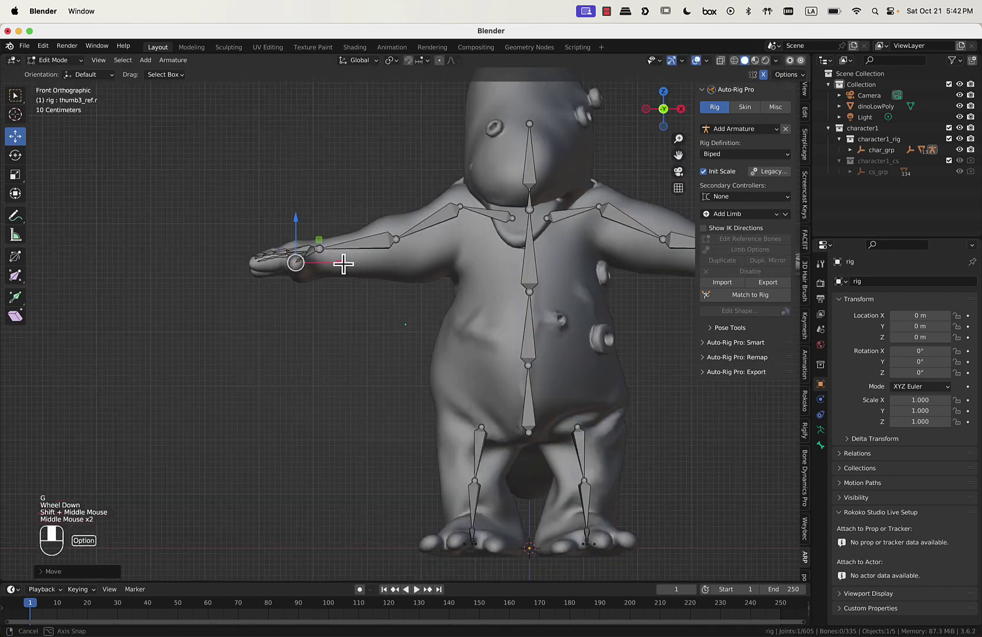
{"action": "left_click", "coordinate": [395, 235]}
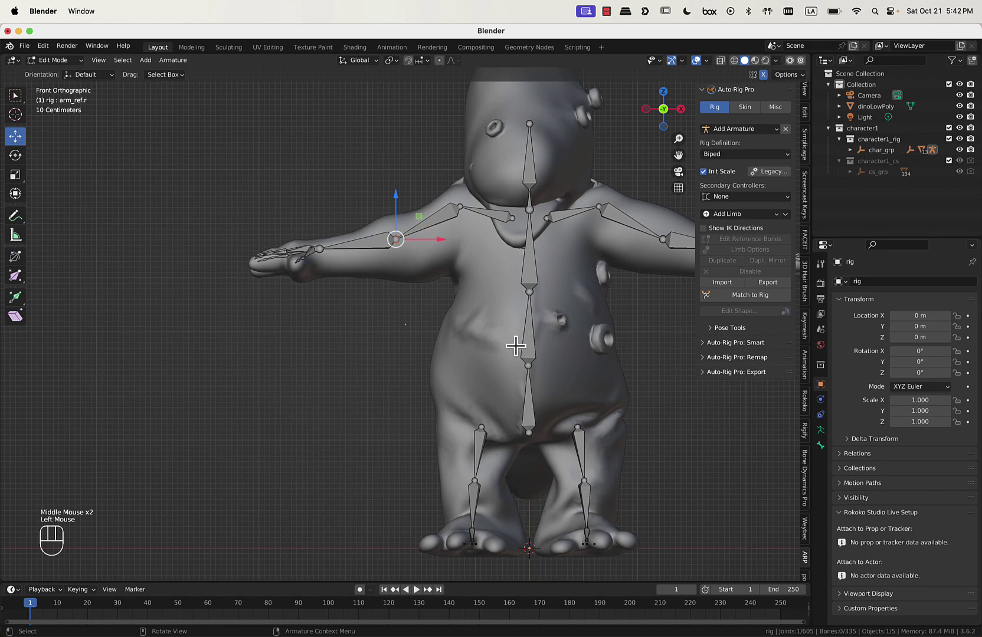
{"action": "middle_click_drag", "start_coordinate": [515, 346], "coordinate": [381, 331]}
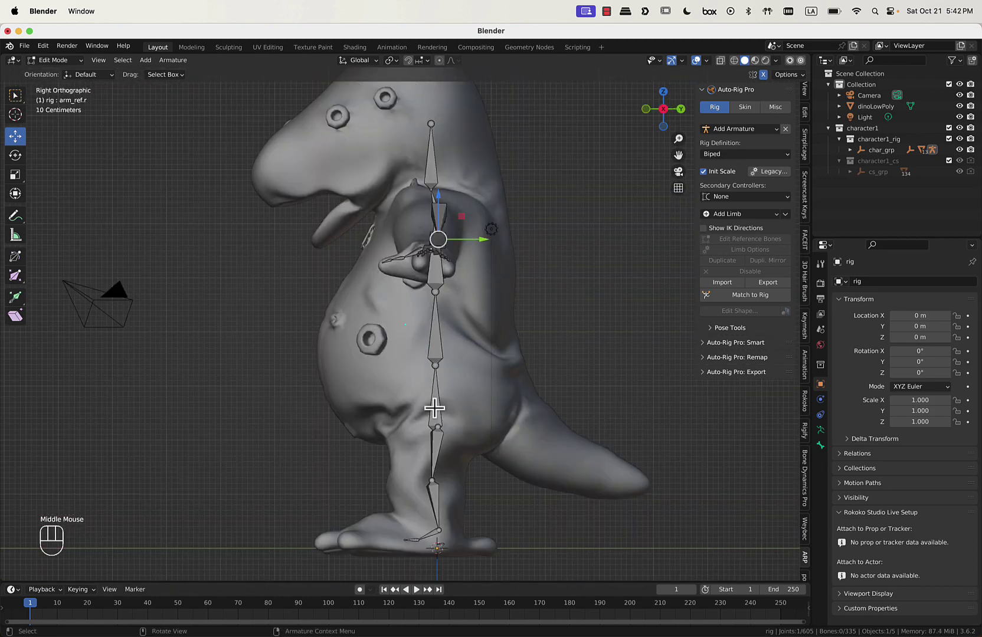
{"action": "mouse_move", "coordinate": [477, 351]}
{"action": "middle_mouse_down"}
{"action": "mouse_move", "coordinate": [438, 362]}
{"action": "mouse_move", "coordinate": [487, 346]}
{"action": "mouse_move", "coordinate": [473, 349]}
{"action": "middle_mouse_up"}
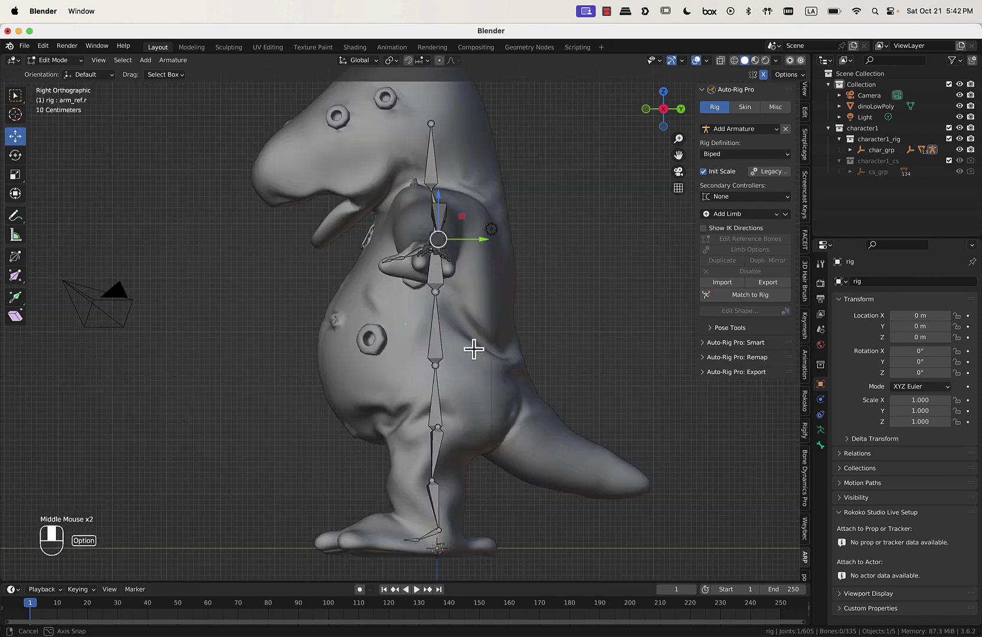
{"action": "left_click", "coordinate": [432, 364]}
{"action": "key", "text": "g"}
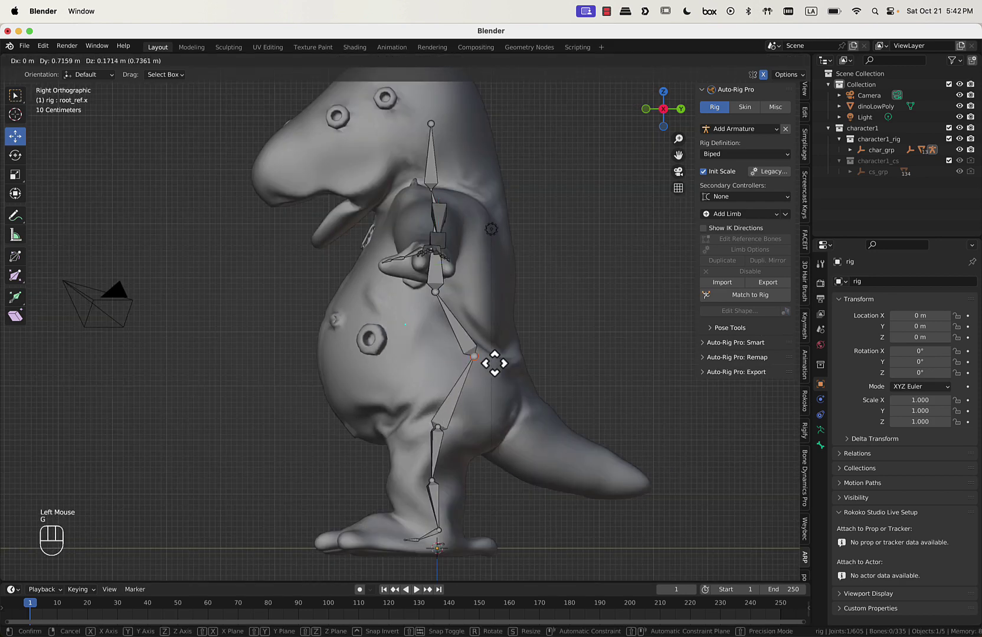
{"action": "left_click", "coordinate": [494, 361]}
{"action": "left_click", "coordinate": [430, 288]}
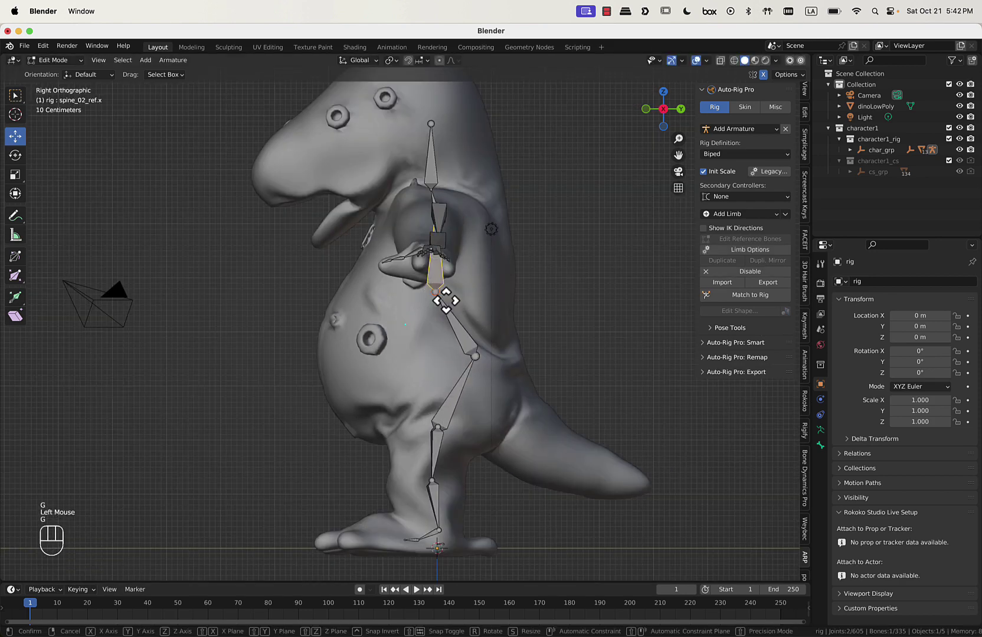
{"action": "key", "text": "g"}
{"action": "left_click", "coordinate": [488, 291]}
Move the joint at the base of the neck back towards the spine line, and the neck-head joint back and up.
{"action": "left_click", "coordinate": [490, 197]}
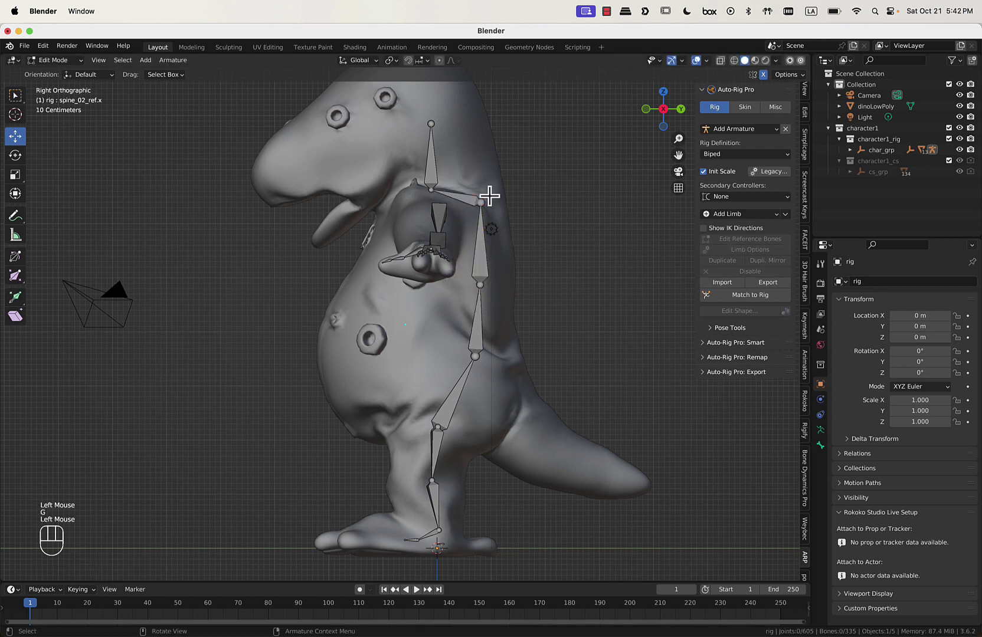
{"action": "key", "text": "g"}
{"action": "left_click", "coordinate": [482, 203]}
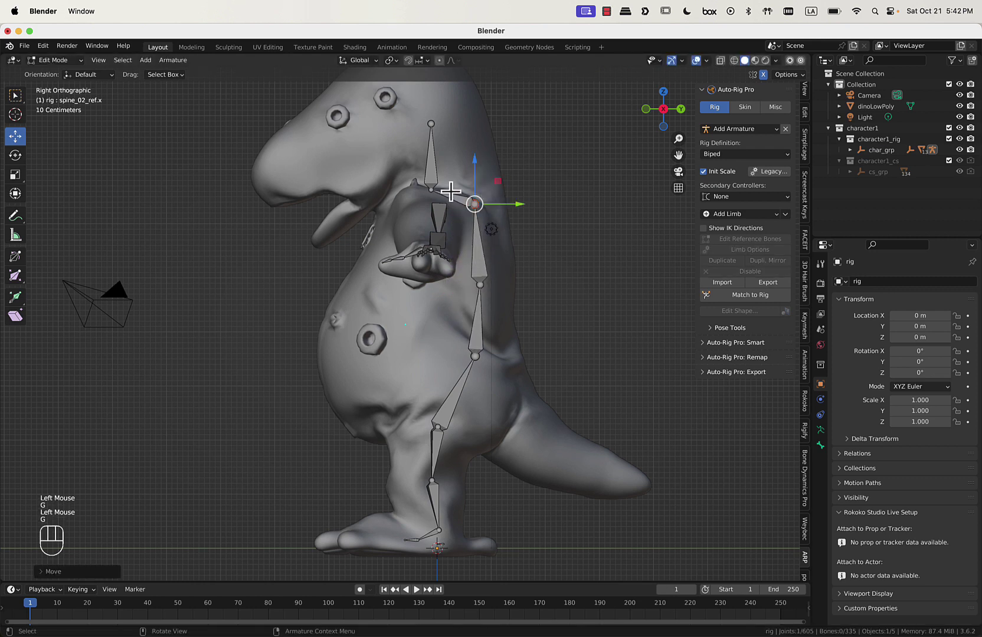
{"action": "left_click", "coordinate": [435, 188]}
{"action": "key", "text": "g"}
{"action": "left_click", "coordinate": [461, 171]}
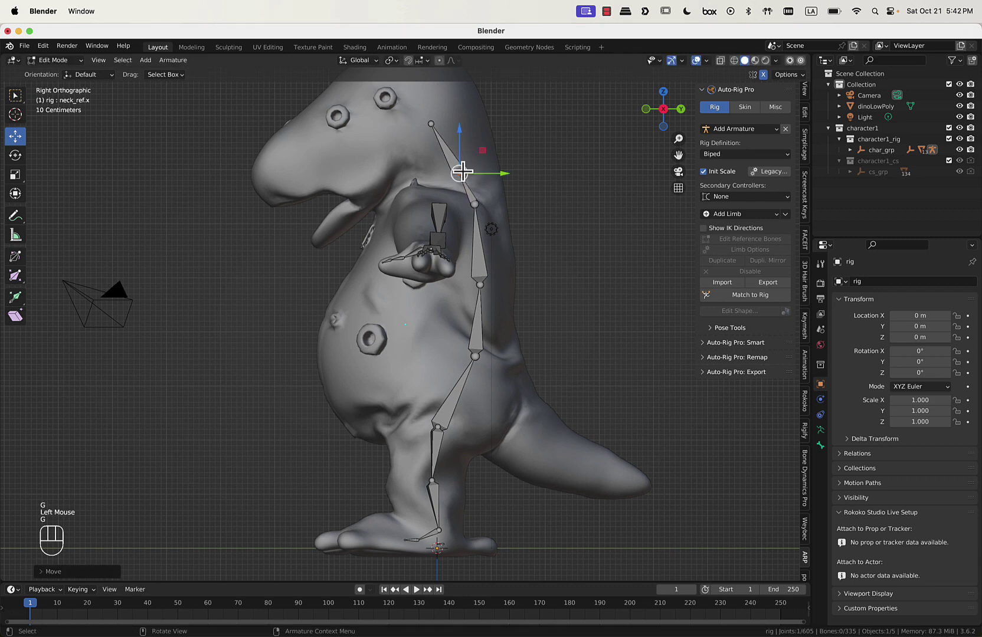
Move the head bone's tip up and forward to just below the top of the dinosaur's skull.
{"action": "left_click", "coordinate": [418, 95]}
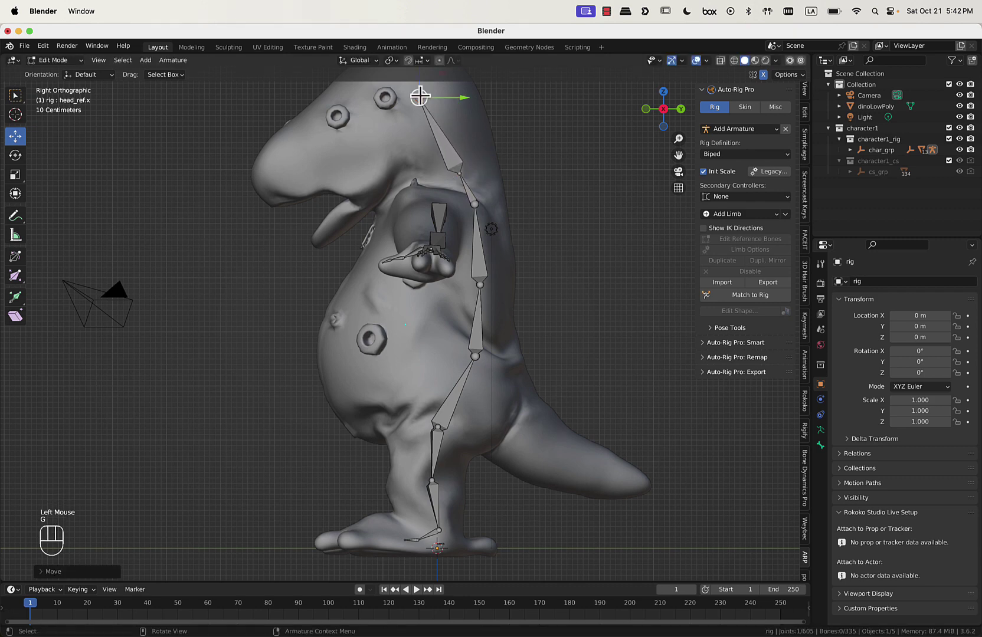
{"action": "key", "text": "g"}
{"action": "scroll", "coordinate": [439, 127], "scroll_direction": "down", "scroll_amount": 2}
{"action": "key", "text": "g"}
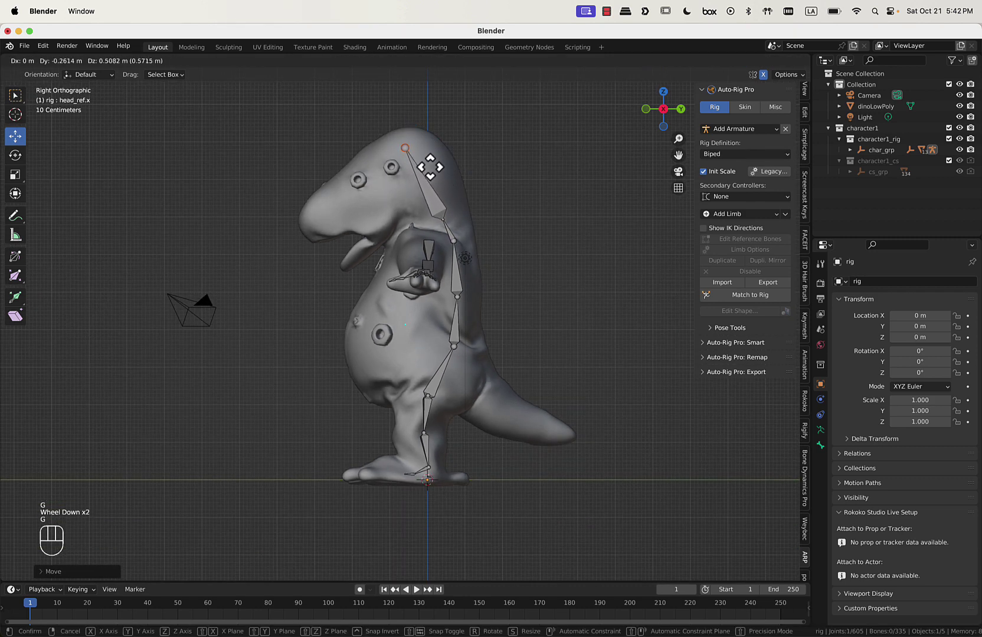
{"action": "left_click", "coordinate": [438, 175]}
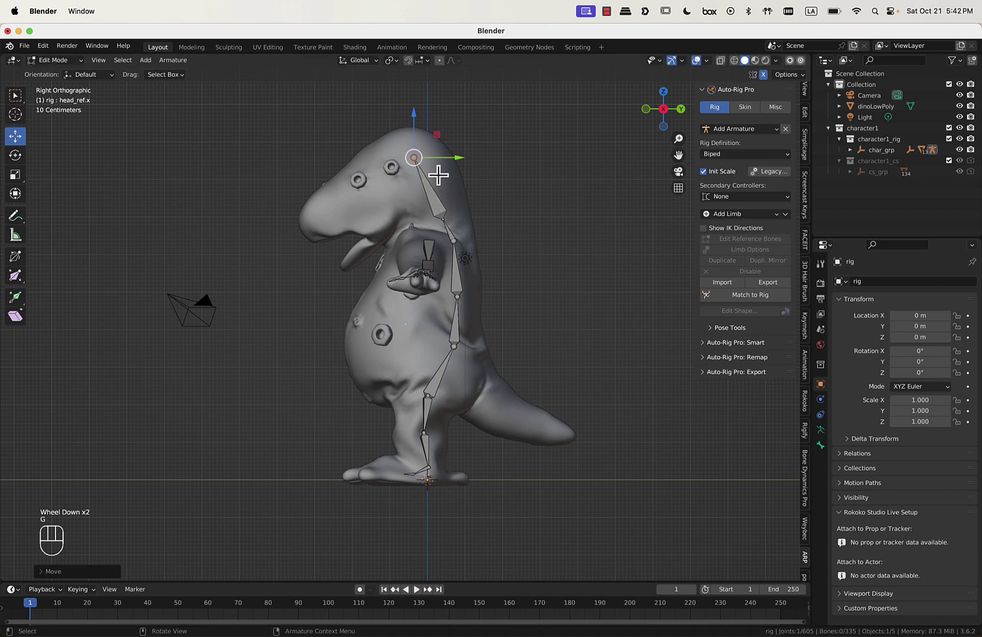
Move the whole head bone forward and slightly up inside the skull, and scale it down.
{"action": "mouse_move", "coordinate": [442, 198]}
{"action": "middle_mouse_down"}
{"action": "mouse_move", "coordinate": [471, 212]}
{"action": "mouse_move", "coordinate": [456, 209]}
{"action": "mouse_move", "coordinate": [456, 193]}
{"action": "middle_mouse_up"}
{"action": "left_click", "coordinate": [462, 197]}
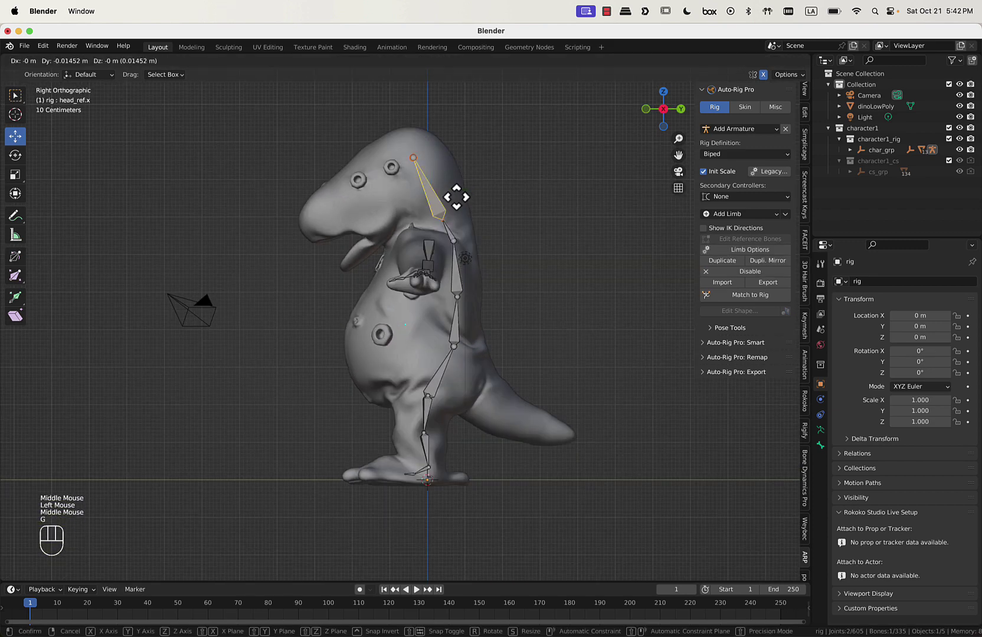
{"action": "key", "text": "g"}
{"action": "key", "text": "s"}
{"action": "key", "text": "g"}
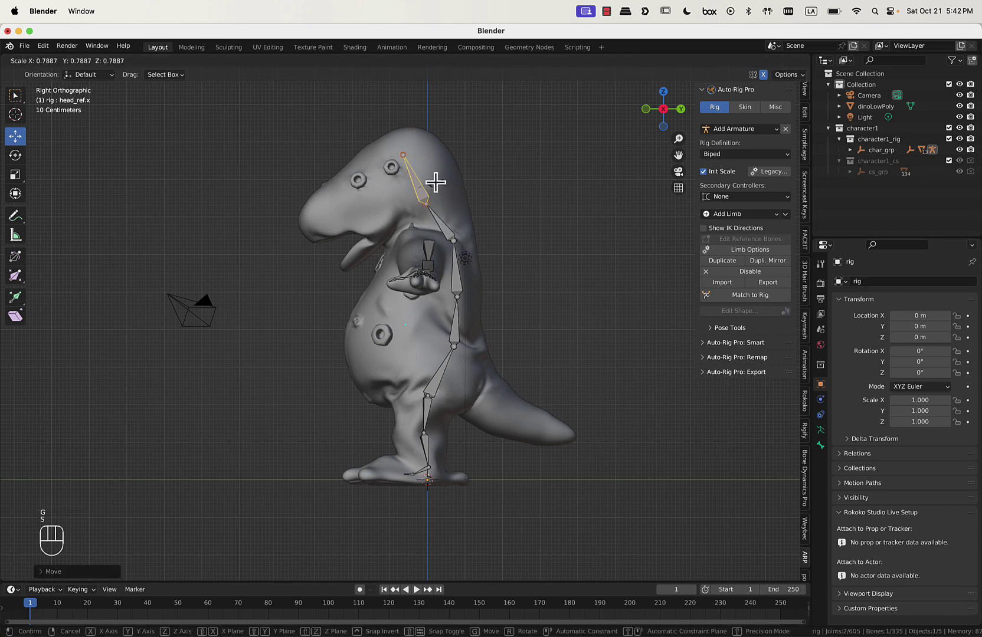
{"action": "left_click", "coordinate": [436, 186]}
Move the inner joint of the left shoulder bone forward along the Y axis.
{"action": "middle_click_drag", "start_coordinate": [436, 186], "coordinate": [477, 264]}
{"action": "left_click", "coordinate": [502, 255]}
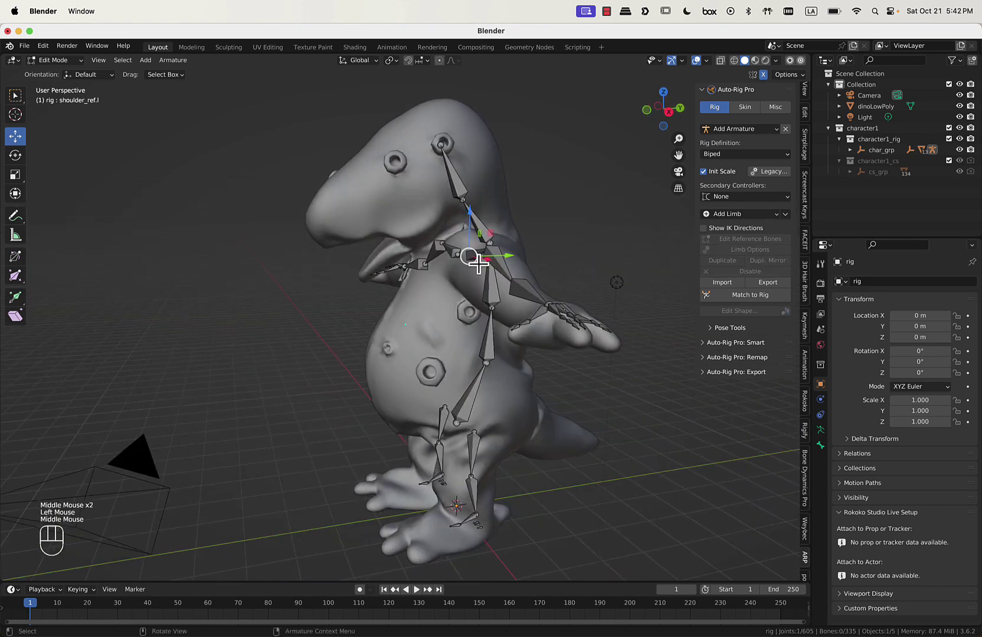
{"action": "left_click_drag", "start_coordinate": [504, 253], "coordinate": [482, 260]}
Move the right shoulder-arm joint and the right elbow joint forward along Y into the middle of the arm.
{"action": "middle_click_drag", "start_coordinate": [483, 259], "coordinate": [425, 288]}
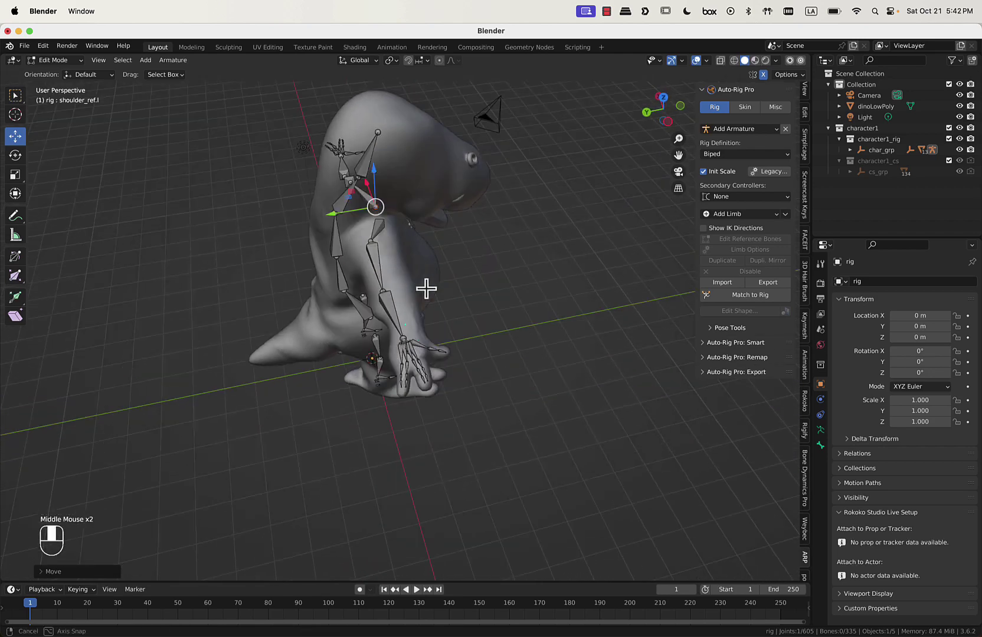
{"action": "scroll", "coordinate": [421, 257], "scroll_direction": "up", "scroll_amount": 2}
{"action": "left_click", "coordinate": [339, 193]}
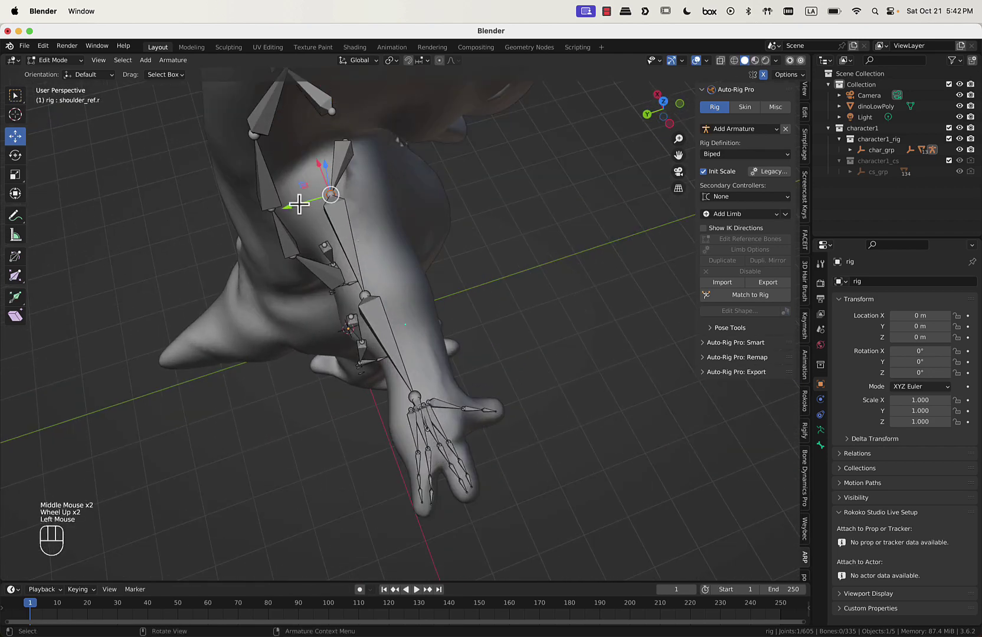
{"action": "left_click_drag", "start_coordinate": [296, 203], "coordinate": [317, 203]}
{"action": "left_click", "coordinate": [361, 296]}
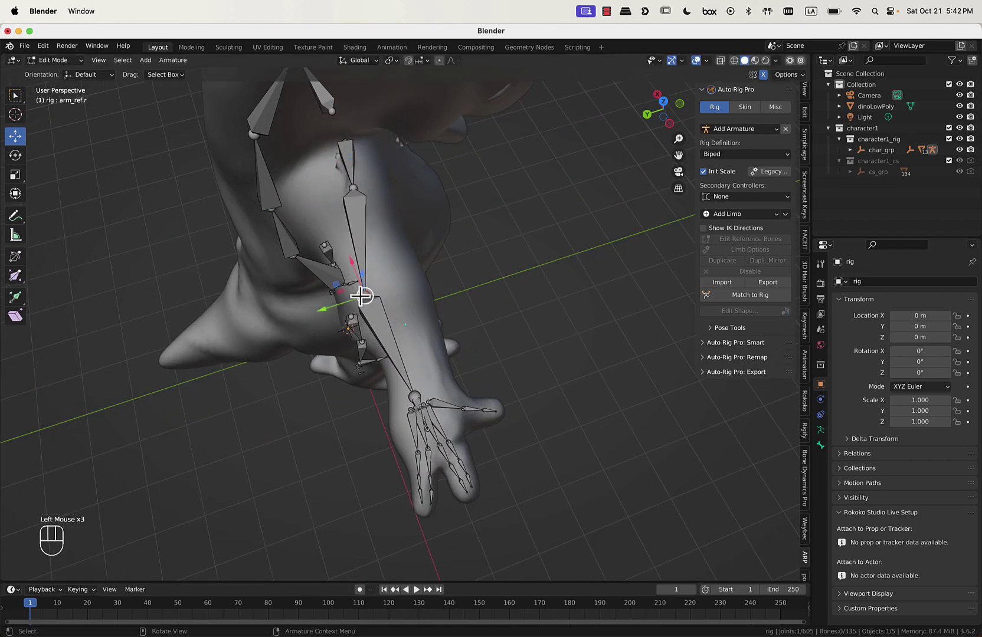
{"action": "left_click_drag", "start_coordinate": [333, 305], "coordinate": [410, 361]}
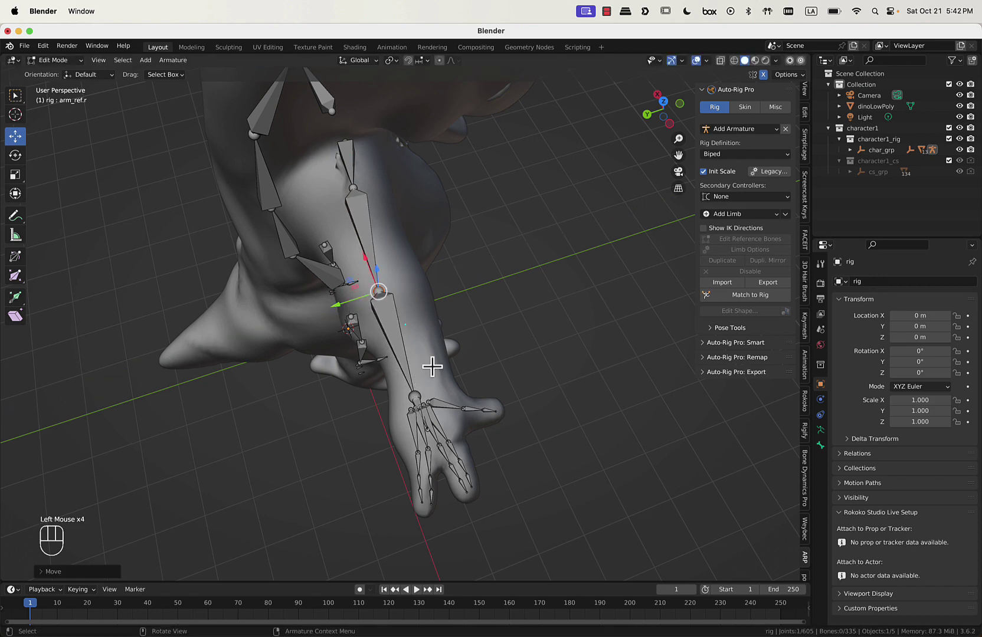
In the left side view, select the reference bones of both feet and scale them up towards the size of the feet.
{"action": "middle_click_drag", "start_coordinate": [432, 366], "coordinate": [496, 339]}
{"action": "scroll", "coordinate": [479, 230], "scroll_direction": "down", "scroll_amount": 2}
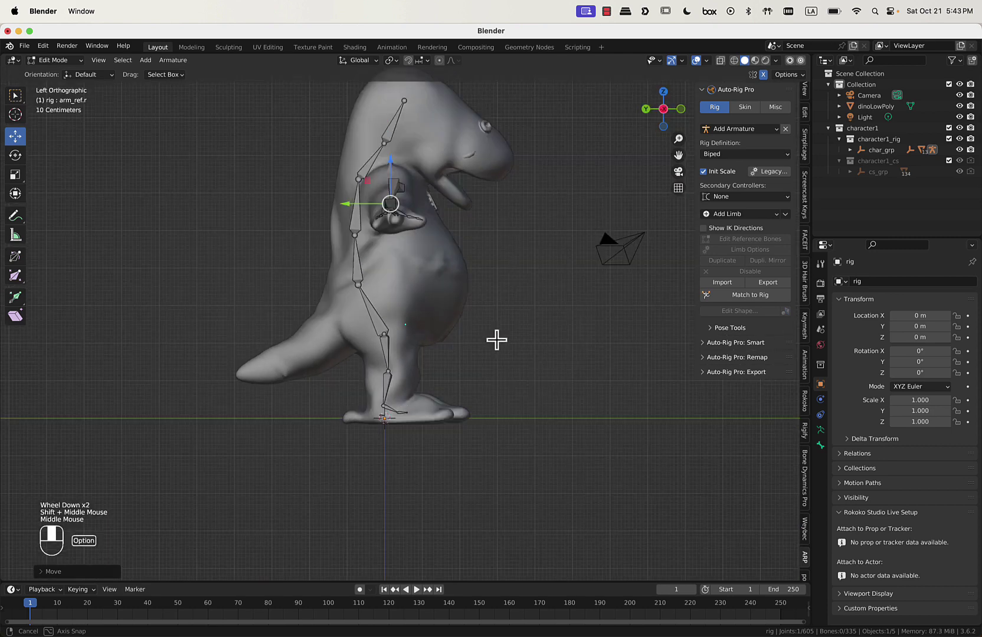
{"action": "scroll", "coordinate": [405, 451], "scroll_direction": "up", "scroll_amount": 2}
{"action": "left_click", "coordinate": [347, 463]}
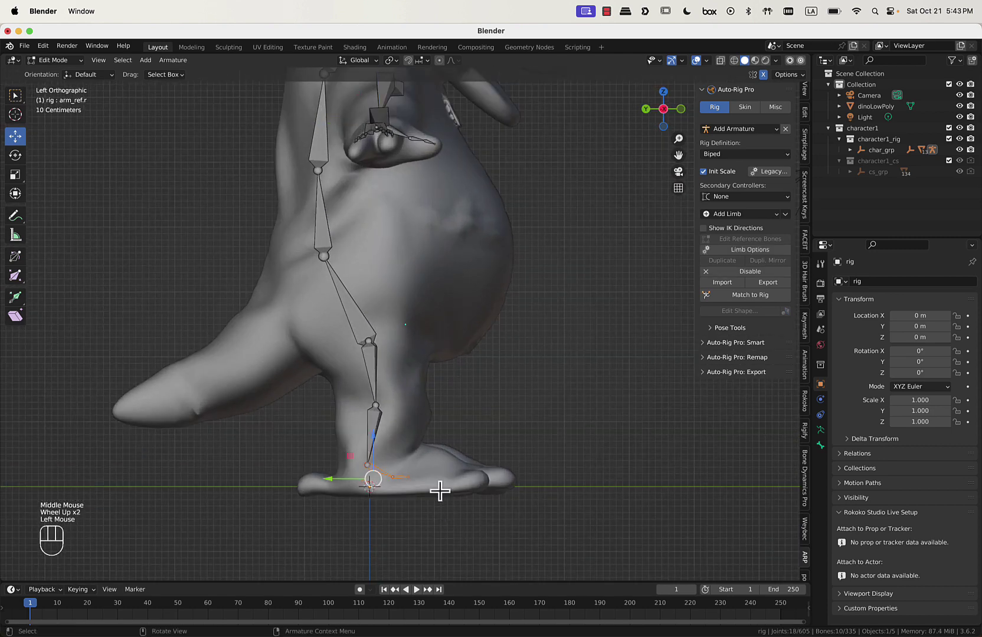
{"action": "key", "text": "s"}
{"action": "left_click", "coordinate": [479, 499]}
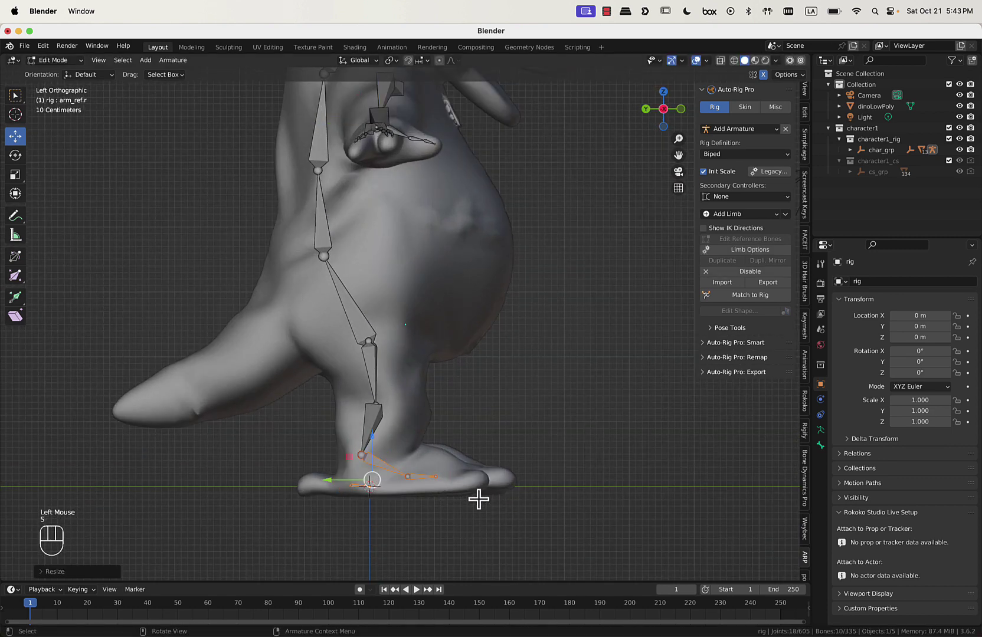
Move the foot bones forward, then shift them about 0.87 m sideways and 0.05 m up in the front view to line up with the legs.
{"action": "key", "text": "g"}
{"action": "middle_click_drag", "start_coordinate": [510, 502], "coordinate": [377, 478]}
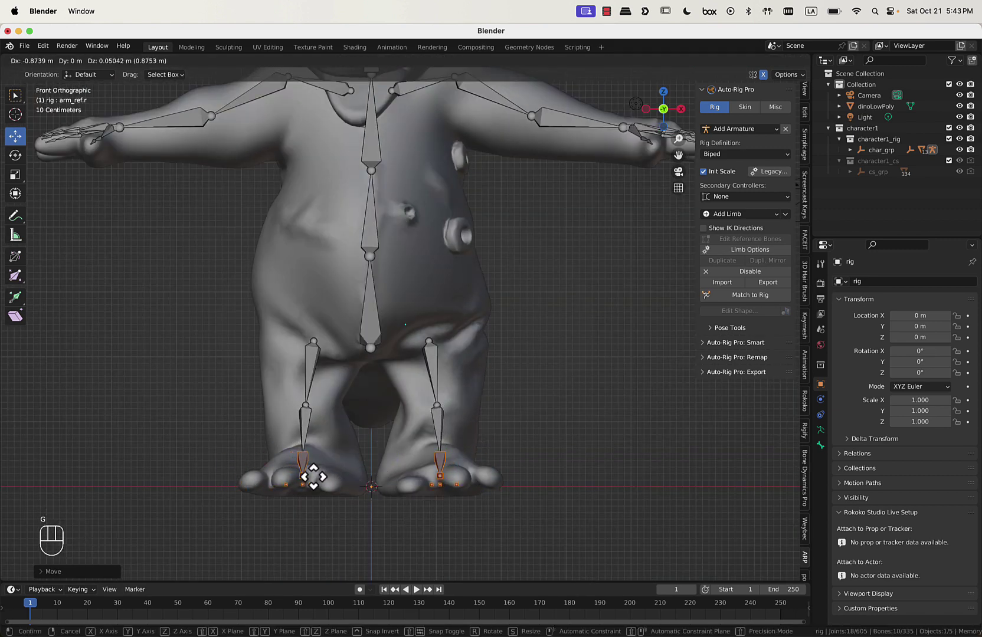
{"action": "left_click", "coordinate": [313, 477]}
Add a Tail limb to the Auto-Rig Pro reference armature, working from the right side view.
{"action": "scroll", "coordinate": [350, 432], "scroll_direction": "down", "scroll_amount": 2}
{"action": "middle_click_drag", "start_coordinate": [351, 432], "coordinate": [323, 339], "text": "alt"}
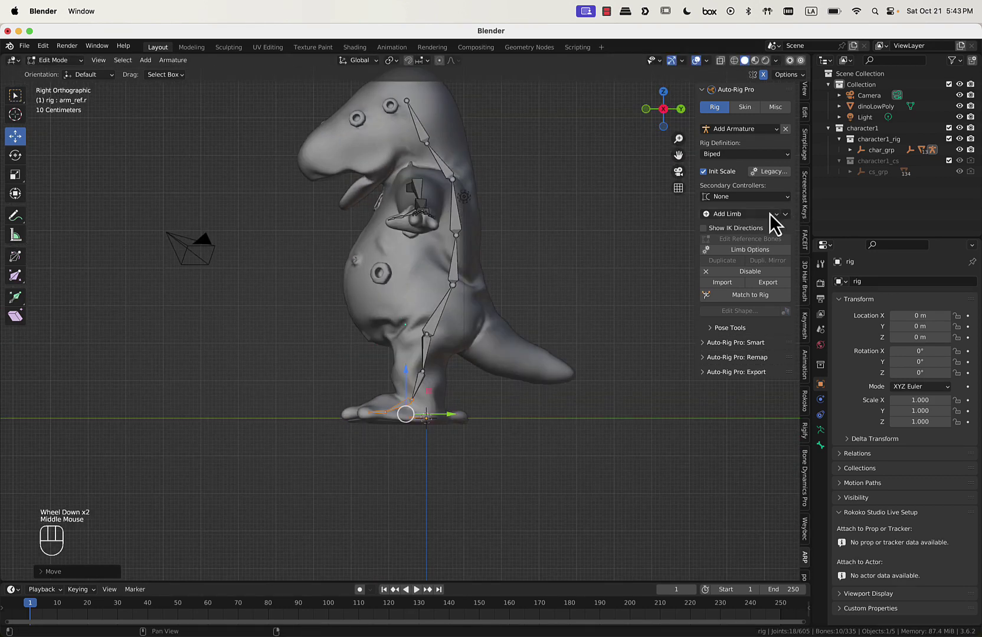
{"action": "left_click", "coordinate": [750, 214]}
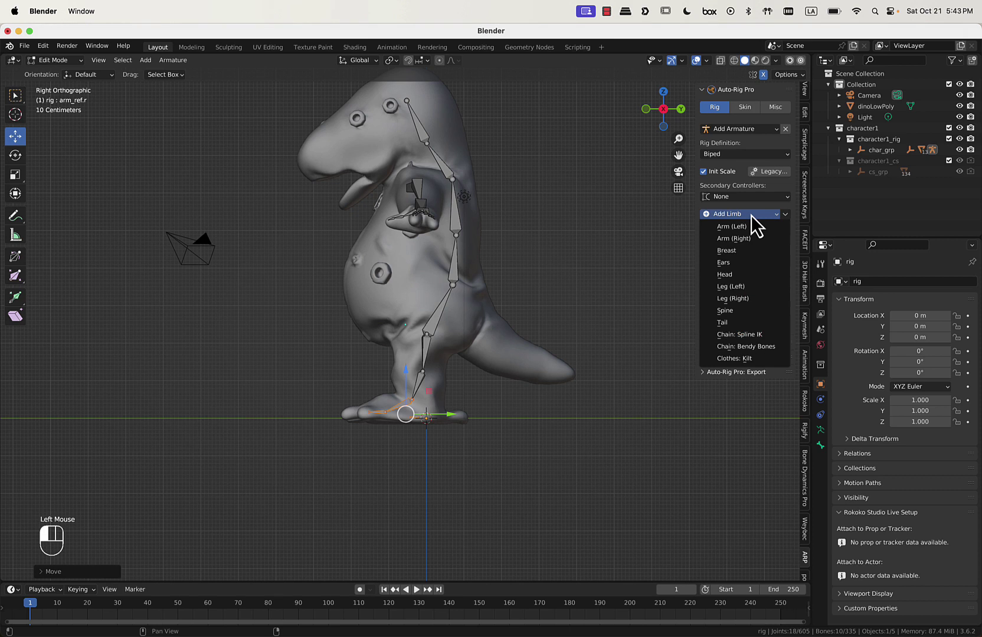
{"action": "left_click", "coordinate": [754, 323]}
Move the tail bones back and up to the base of the dinosaur's tail and scale them up towards the tail's length.
{"action": "key", "text": "g"}
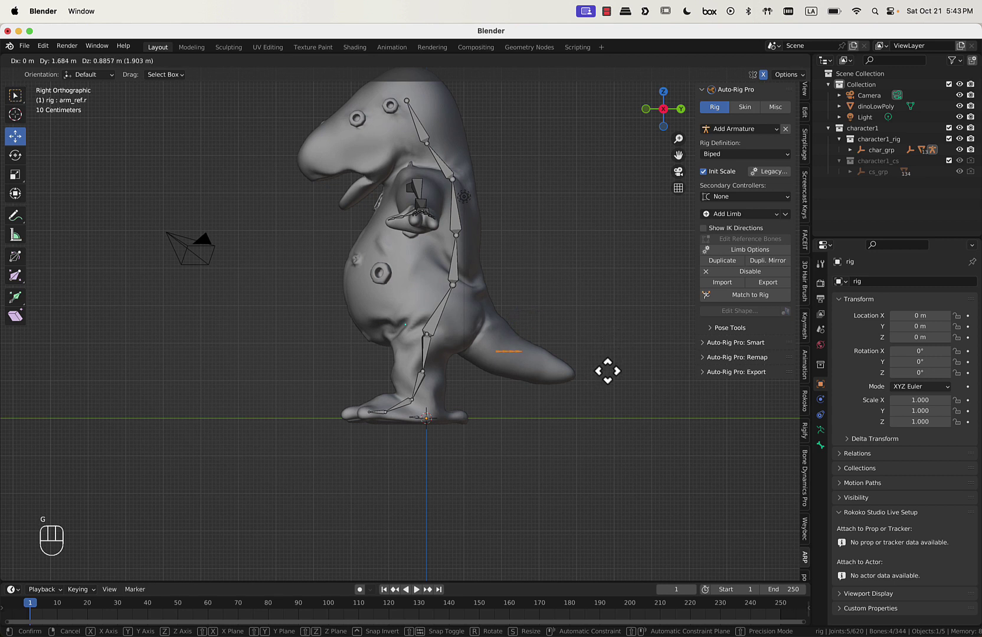
{"action": "left_click", "coordinate": [607, 343]}
{"action": "key", "text": "s"}
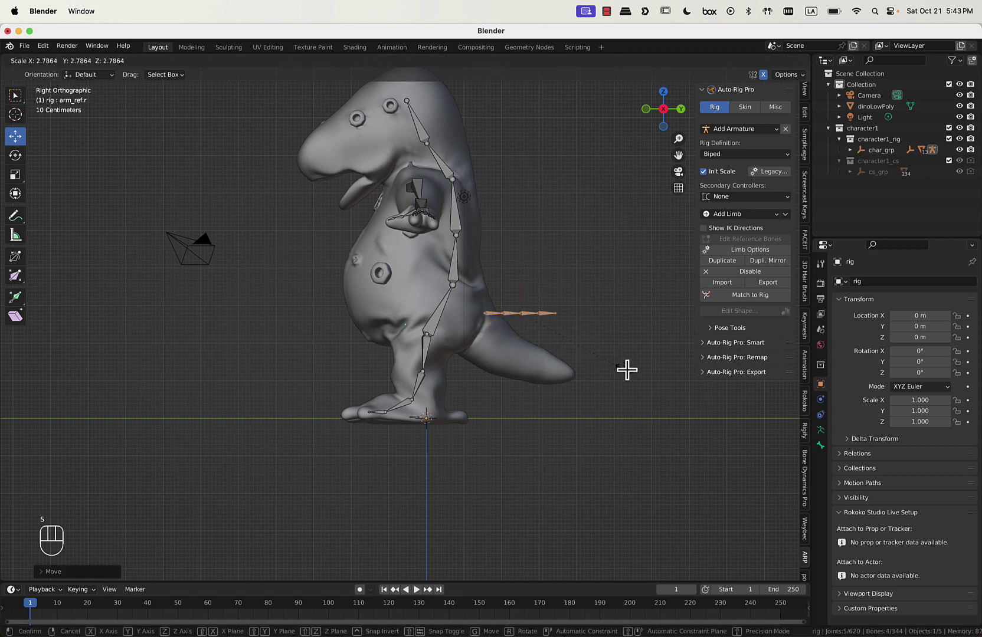
Scale up, move and rotate the tail bone chain so it lies inside the dinosaur's tail.
{"action": "key", "text": "g"}
{"action": "key", "text": "r"}
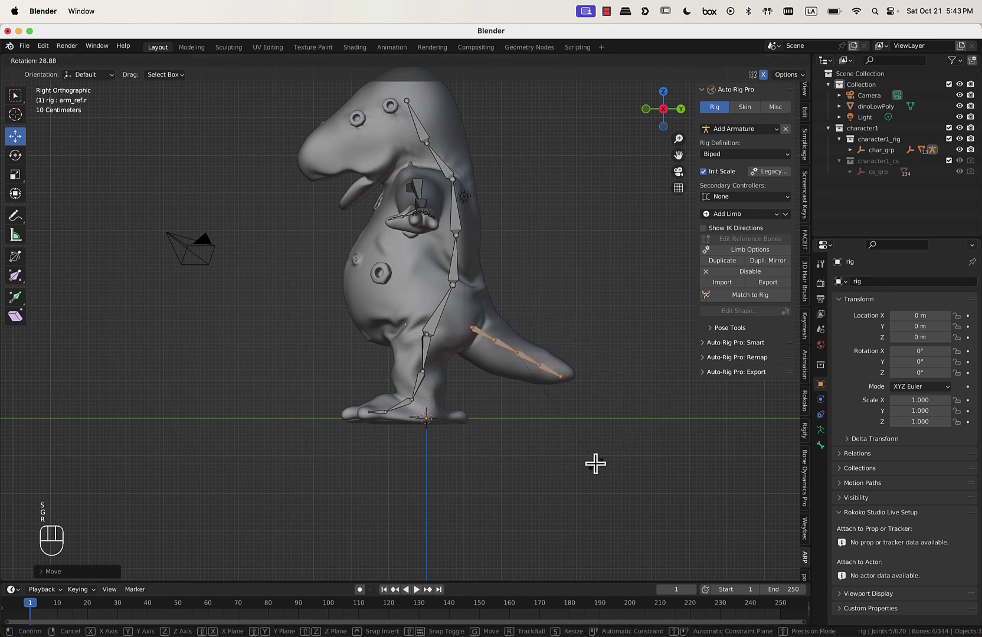
{"action": "left_click", "coordinate": [595, 464]}
Lower the joint between the first and second tail bones to bend the chain along the tail's curve.
{"action": "scroll", "coordinate": [524, 438], "scroll_direction": "up", "scroll_amount": 2}
{"action": "left_click", "coordinate": [537, 347]}
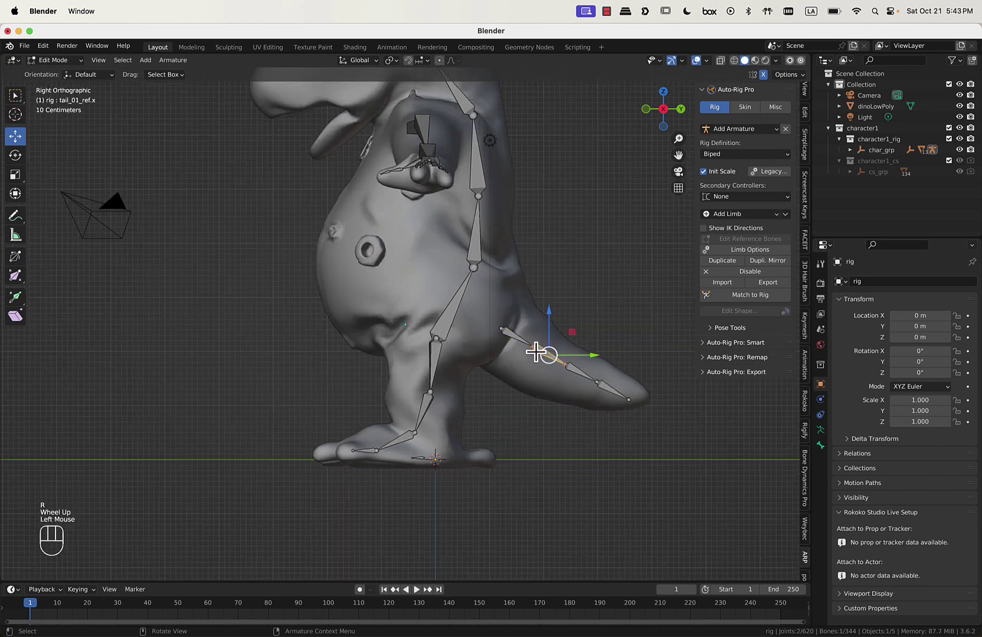
{"action": "left_click", "coordinate": [535, 348]}
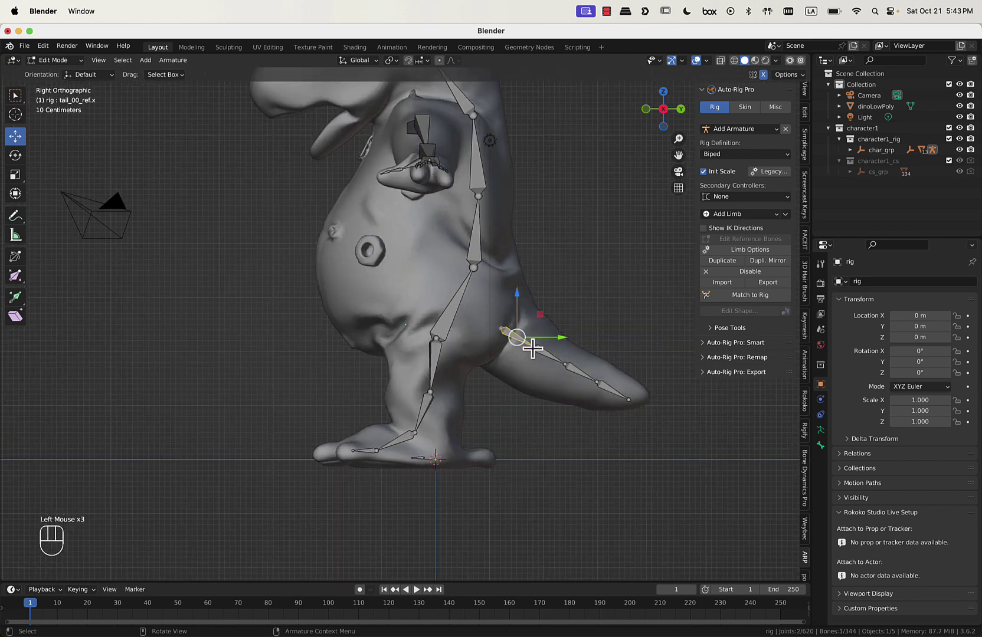
{"action": "key", "text": "f"}
{"action": "key", "text": "super+z"}
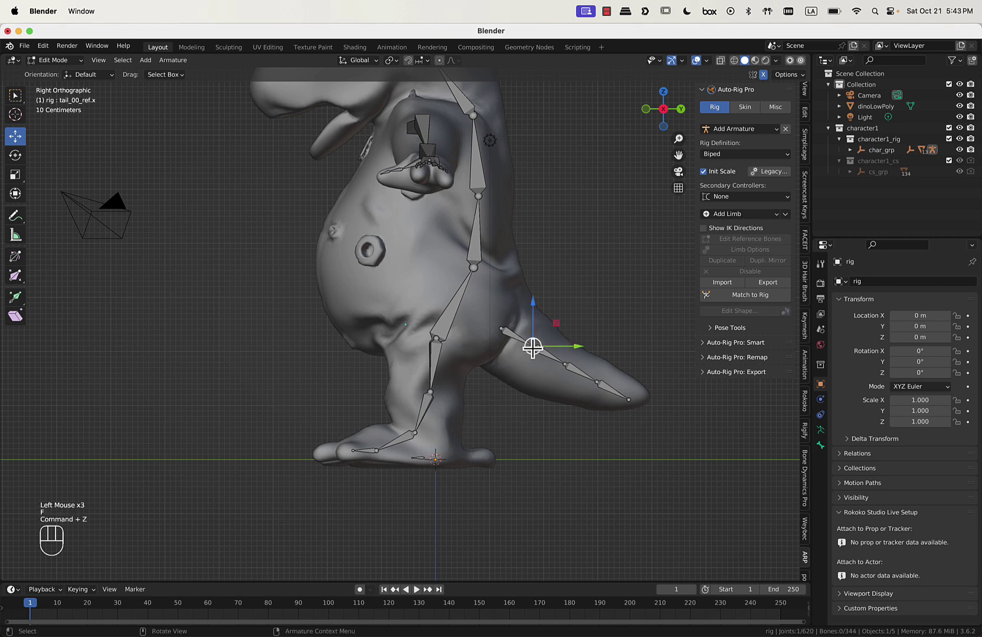
{"action": "key", "text": "g"}
{"action": "left_click", "coordinate": [551, 356]}
Reposition the remaining tail joints and the last tail bone to follow the tail's curve toward its tip.
{"action": "left_click", "coordinate": [565, 368]}
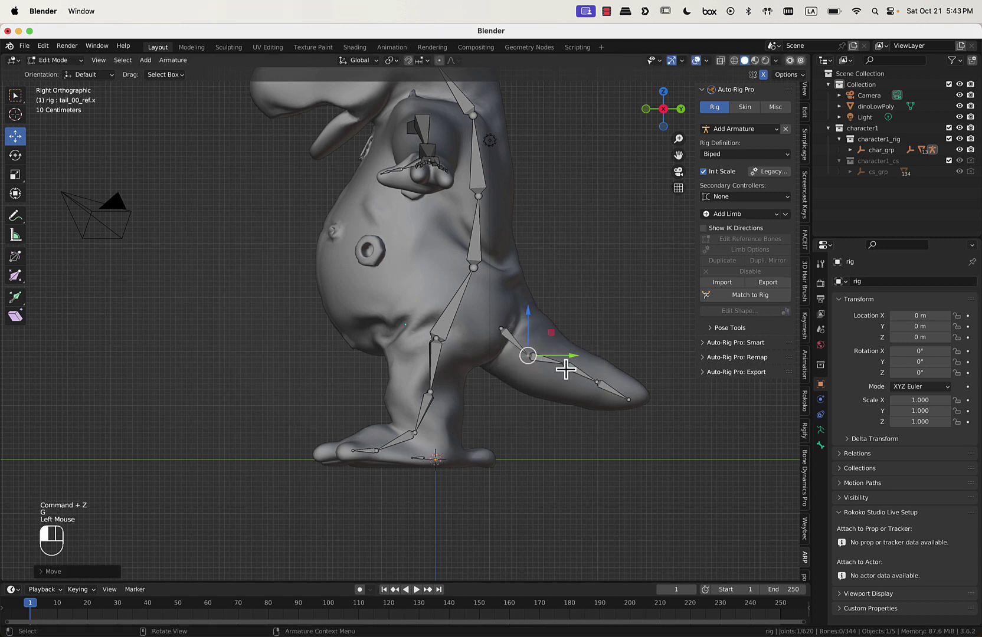
{"action": "key", "text": "g"}
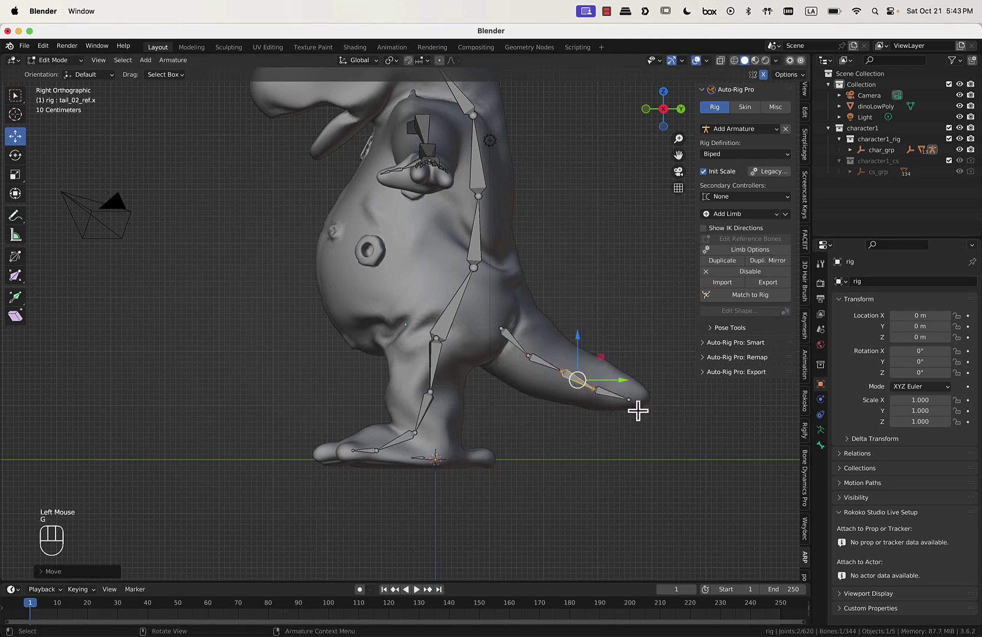
{"action": "left_click", "coordinate": [611, 392]}
{"action": "key", "text": "g"}
{"action": "left_click", "coordinate": [615, 390]}
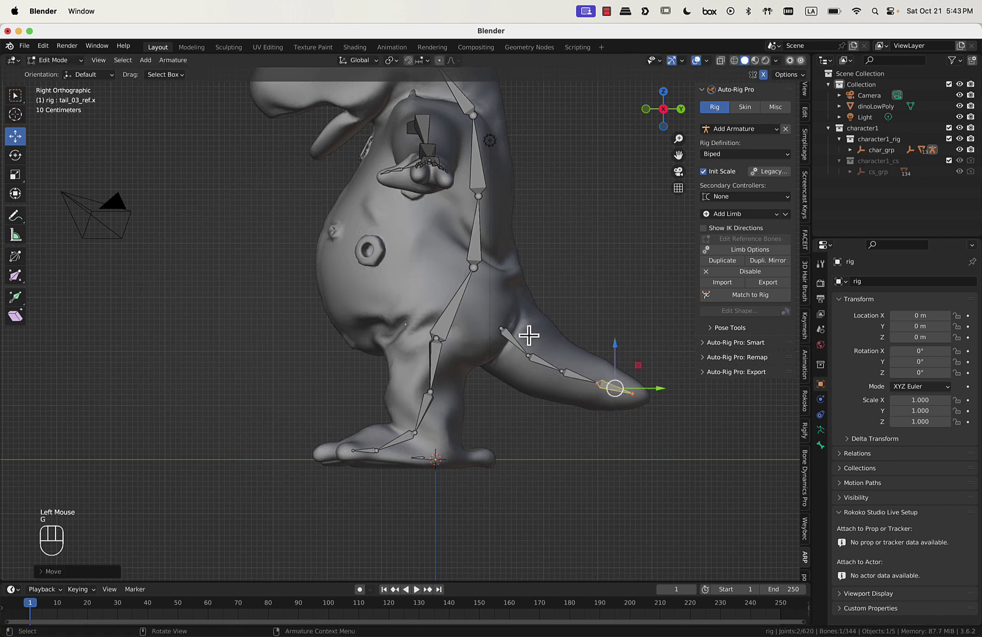
{"action": "left_click", "coordinate": [562, 372]}
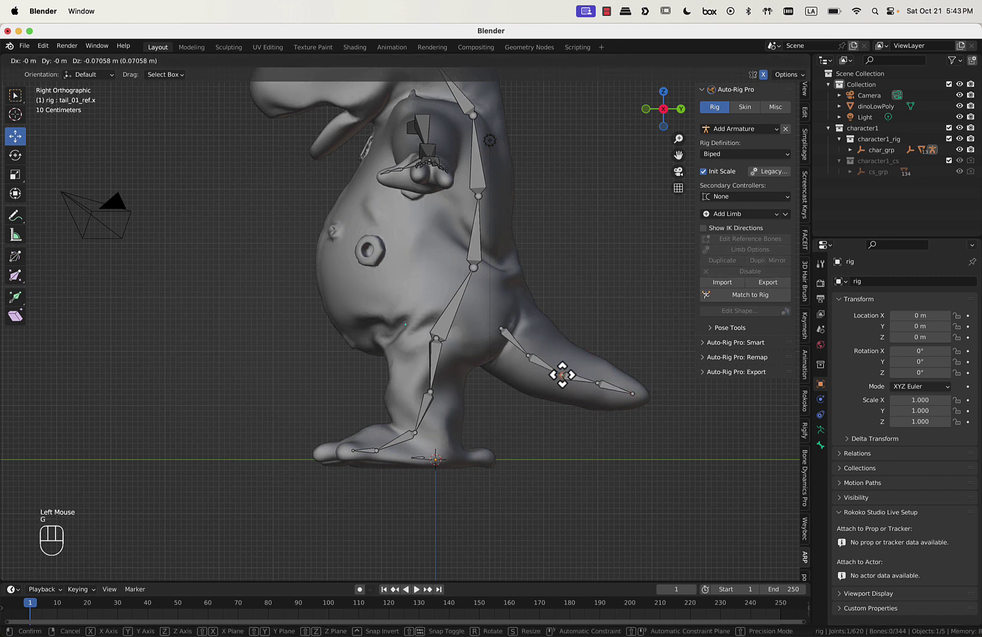
{"action": "left_click", "coordinate": [597, 384]}
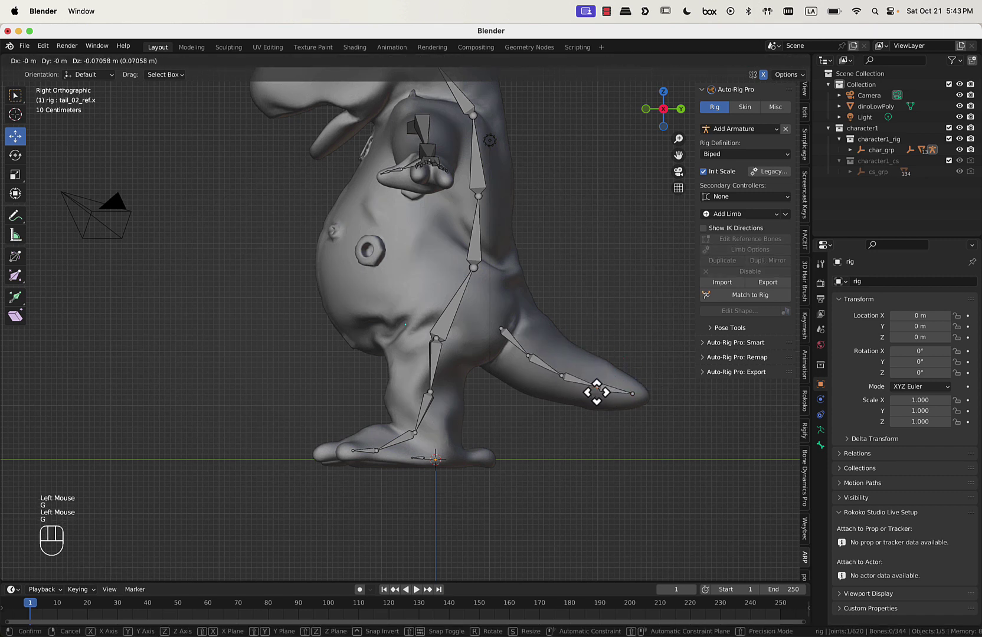
Review the limb types that Auto-Rig Pro offers for adding to the rig.
{"action": "scroll", "coordinate": [532, 308], "scroll_direction": "down", "scroll_amount": 1}
{"action": "scroll", "coordinate": [532, 308], "scroll_direction": "down", "scroll_amount": 1}
{"action": "middle_click_drag", "start_coordinate": [499, 310], "coordinate": [524, 301]}
{"action": "scroll", "coordinate": [521, 299], "scroll_direction": "up", "scroll_amount": 1}
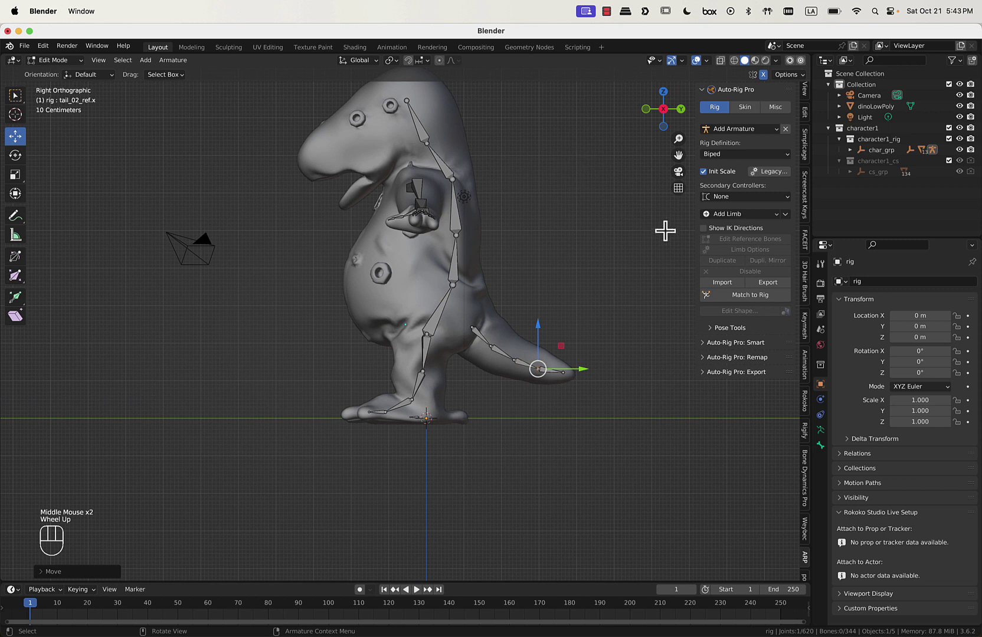
{"action": "left_click", "coordinate": [759, 215]}
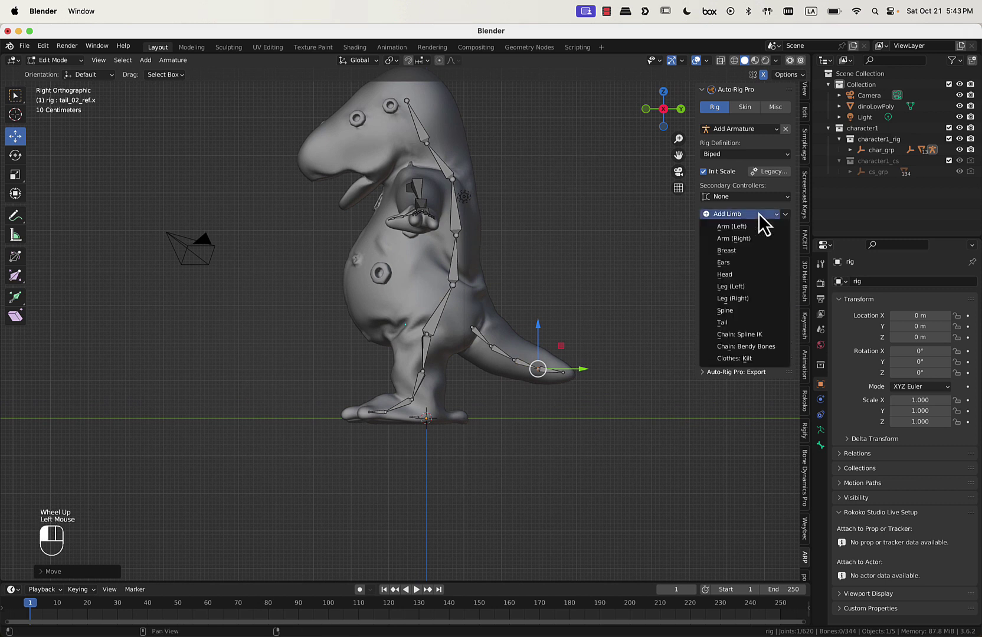
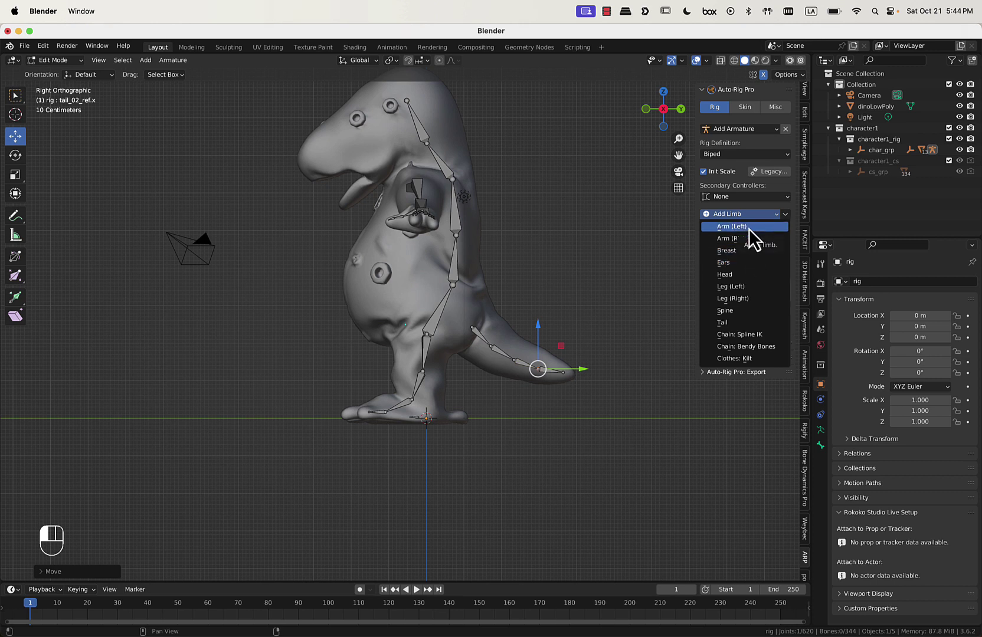
Generate the control rig from the placed reference bones with Match to Rig.
{"action": "scroll", "coordinate": [473, 168], "scroll_direction": "down", "scroll_amount": 2}
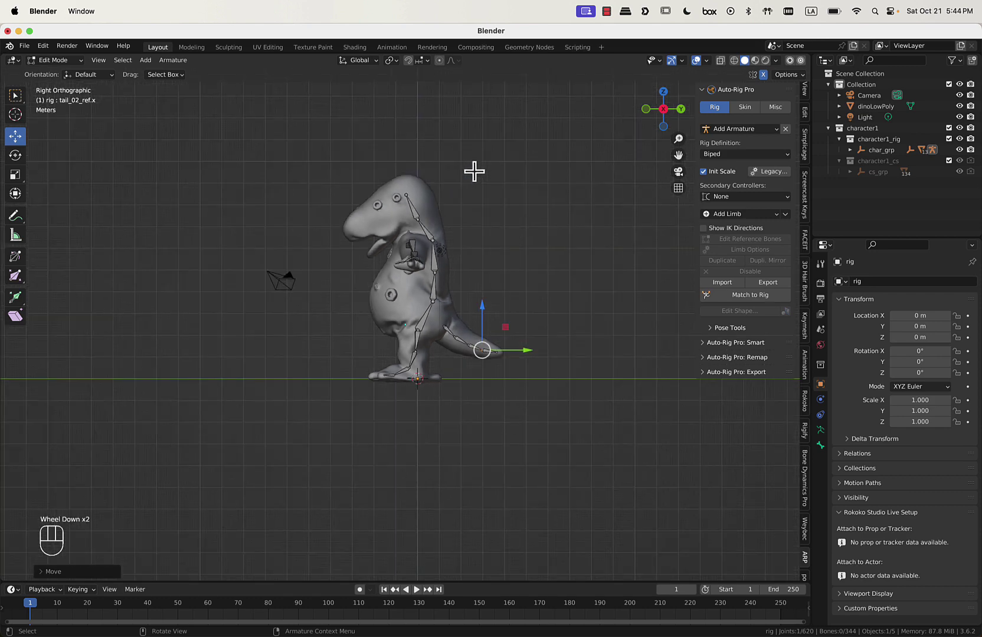
{"action": "middle_click_drag", "start_coordinate": [473, 169], "coordinate": [363, 249]}
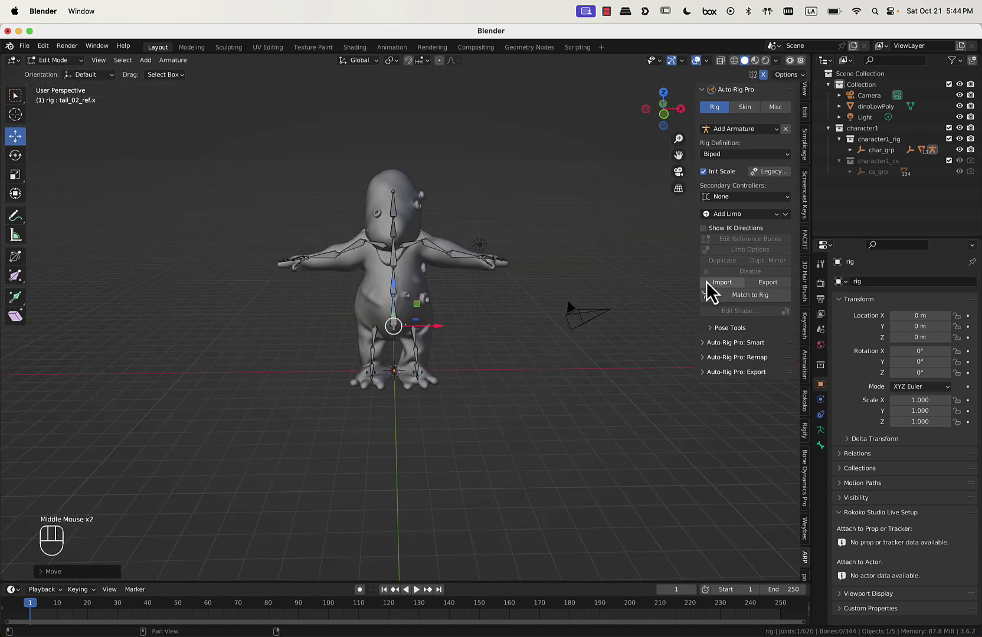
{"action": "left_click", "coordinate": [738, 295]}
Examine the generated controllers around the dinosaur's spine, hips, arms, feet and tail from several angles.
{"action": "middle_click_drag", "start_coordinate": [501, 246], "coordinate": [423, 248]}
{"action": "scroll", "coordinate": [562, 247], "scroll_direction": "up", "scroll_amount": 2}
{"action": "scroll", "coordinate": [439, 282], "scroll_direction": "up", "scroll_amount": 2}
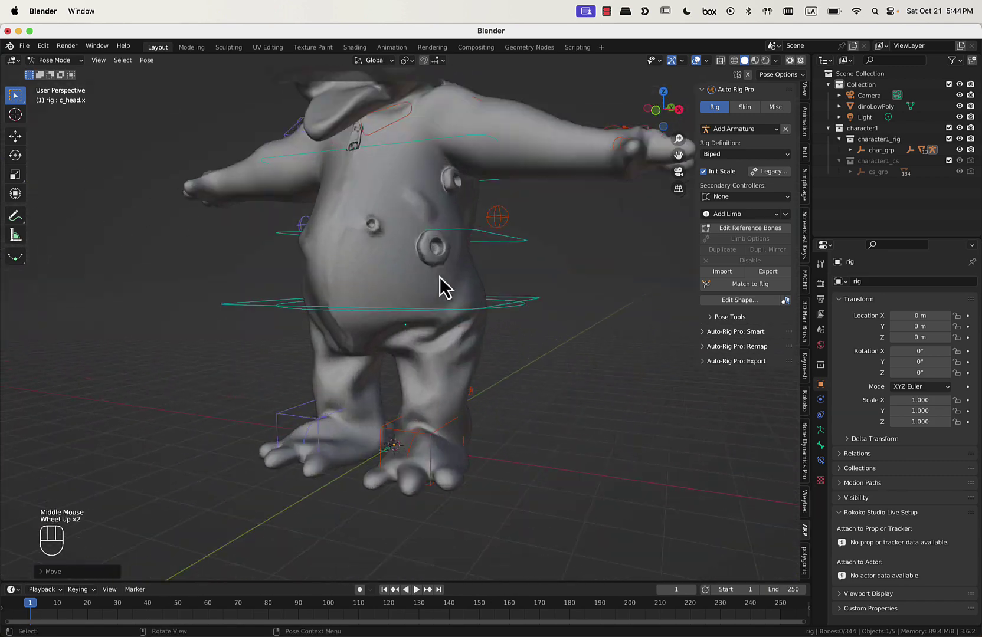
{"action": "scroll", "coordinate": [443, 288], "scroll_direction": "down", "scroll_amount": 1}
{"action": "middle_click_drag", "start_coordinate": [443, 287], "coordinate": [322, 300]}
{"action": "left_click", "coordinate": [510, 262]}
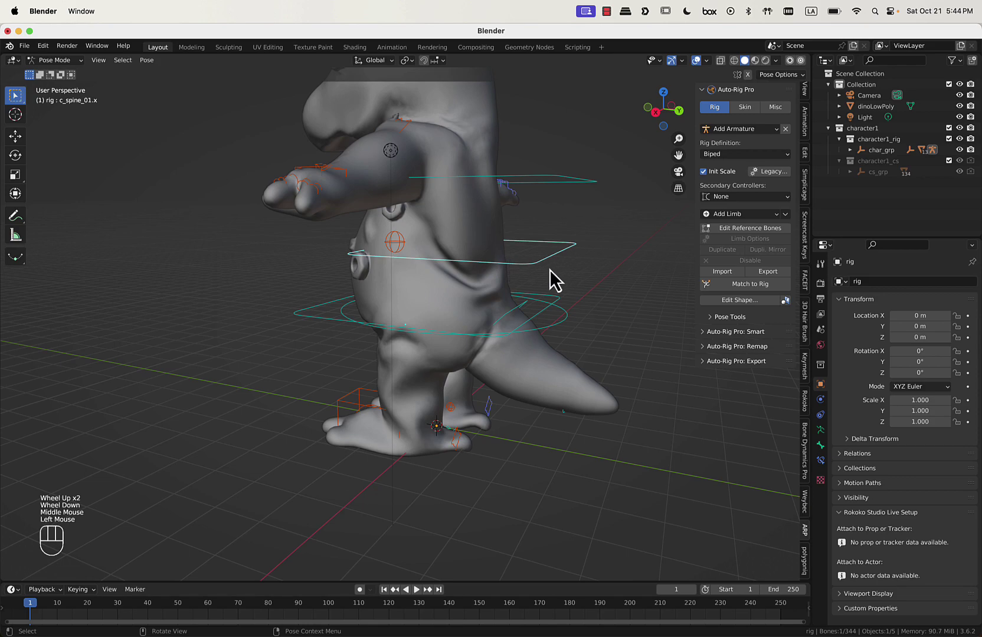
{"action": "middle_click_drag", "start_coordinate": [549, 270], "coordinate": [600, 269]}
{"action": "scroll", "coordinate": [447, 309], "scroll_direction": "down", "scroll_amount": 2}
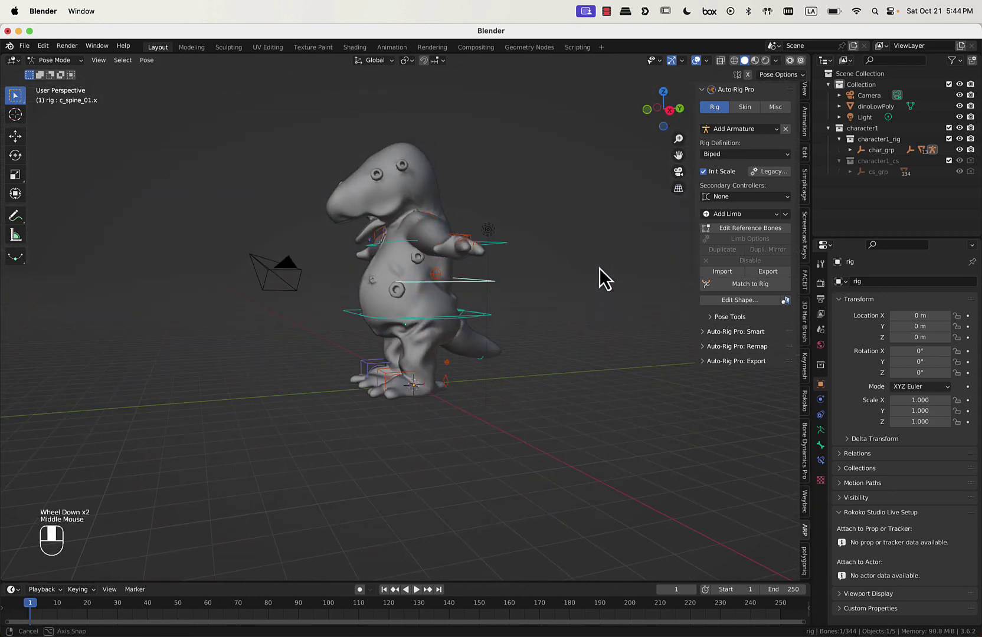
{"action": "scroll", "coordinate": [599, 269], "scroll_direction": "up", "scroll_amount": 2}
{"action": "middle_click_drag", "start_coordinate": [514, 267], "coordinate": [558, 305]}
{"action": "scroll", "coordinate": [581, 299], "scroll_direction": "down", "scroll_amount": 2}
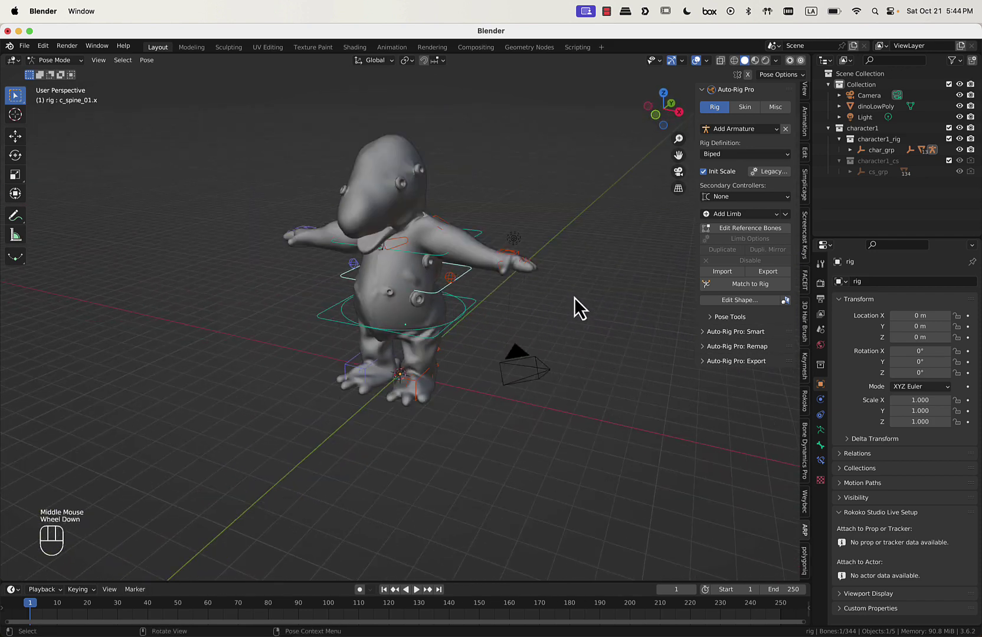
{"action": "middle_click_drag", "start_coordinate": [574, 309], "coordinate": [401, 289]}
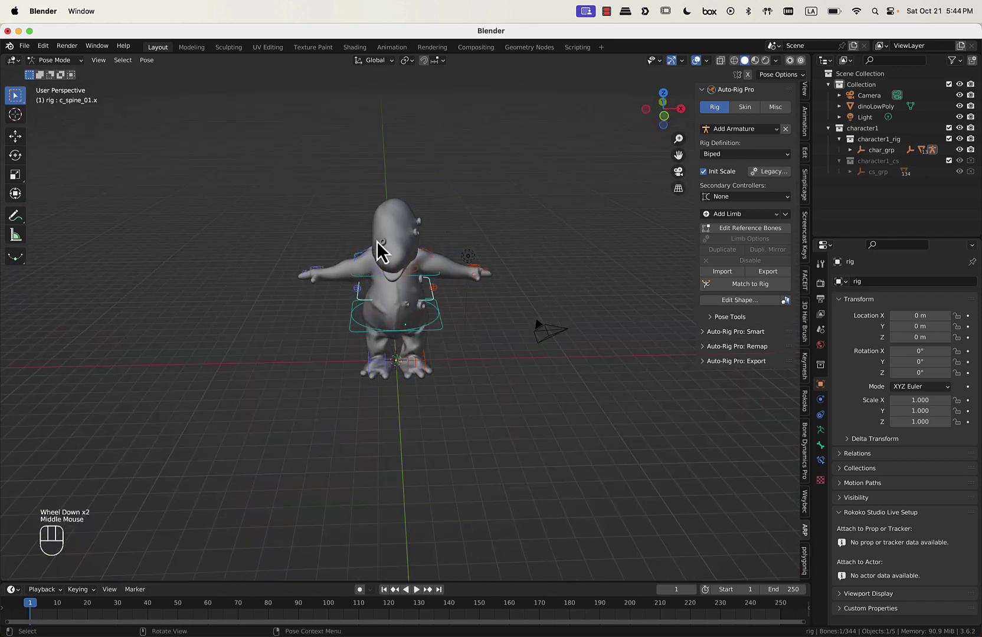
{"action": "scroll", "coordinate": [377, 251], "scroll_direction": "up", "scroll_amount": 1}
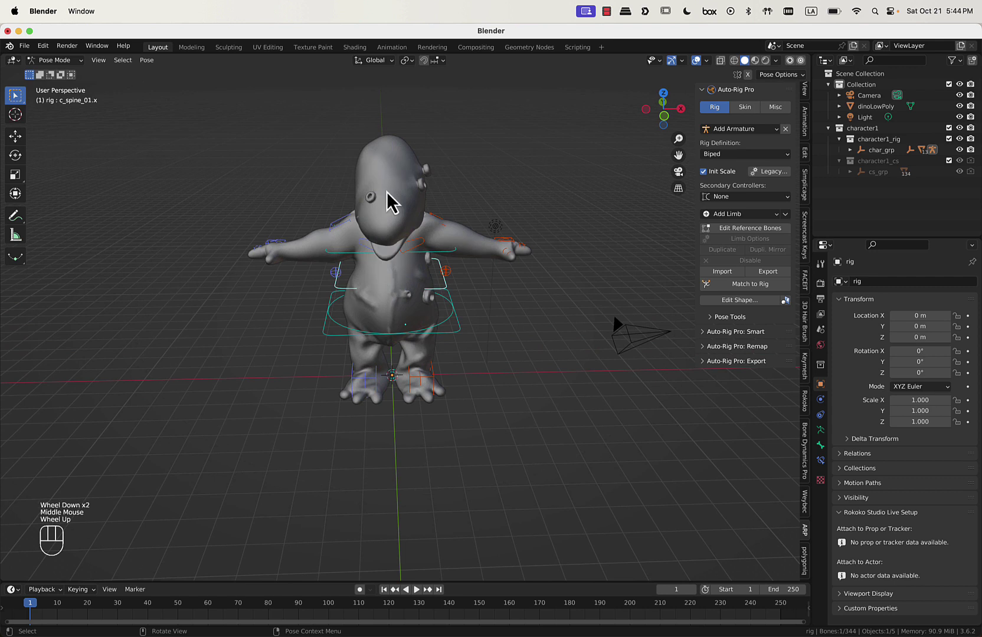
Switch the rig from Pose Mode to Object Mode.
{"action": "left_click", "coordinate": [69, 60]}
{"action": "left_click", "coordinate": [65, 72]}
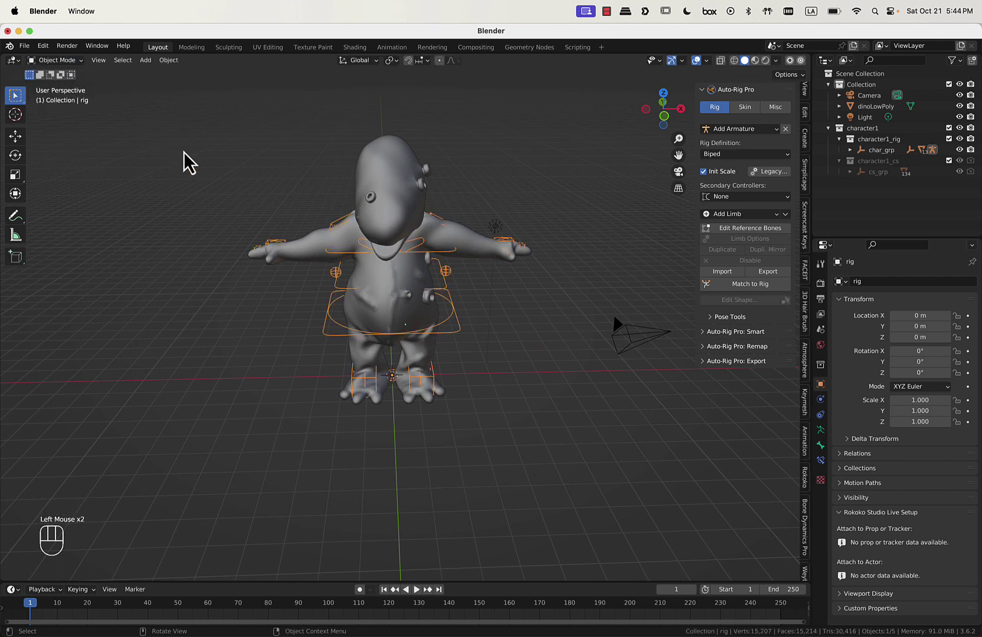
{"action": "left_click", "coordinate": [64, 61]}
{"action": "left_click", "coordinate": [56, 72]}
Select the dinoLowPoly mesh together with the rig as the active object, and bind them with the Heat Maps engine.
{"action": "left_click", "coordinate": [400, 201]}
{"action": "scroll", "coordinate": [396, 191], "scroll_direction": "up", "scroll_amount": 2}
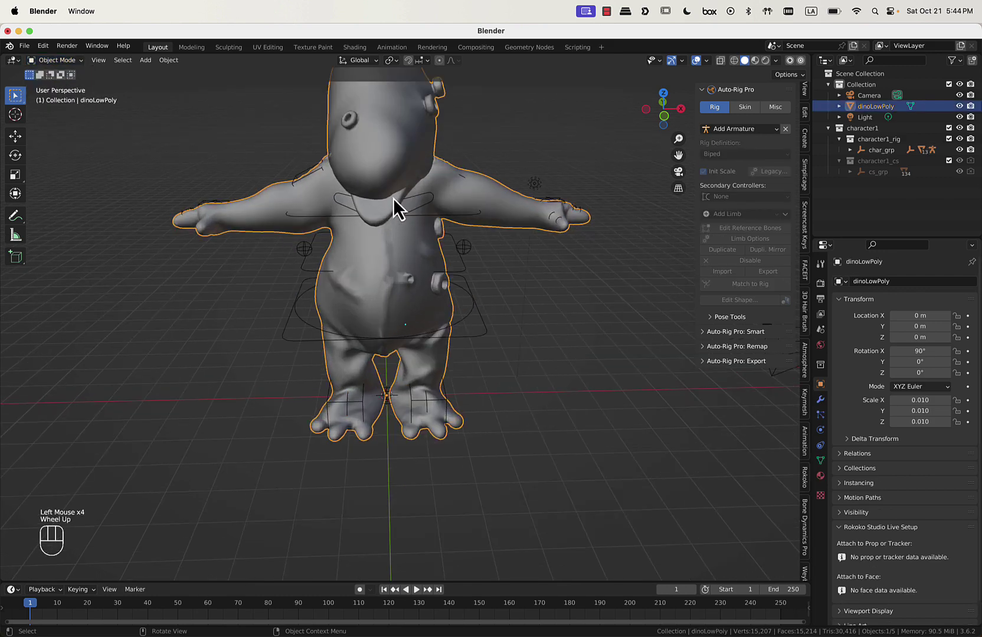
{"action": "left_click", "coordinate": [457, 227], "text": "shift"}
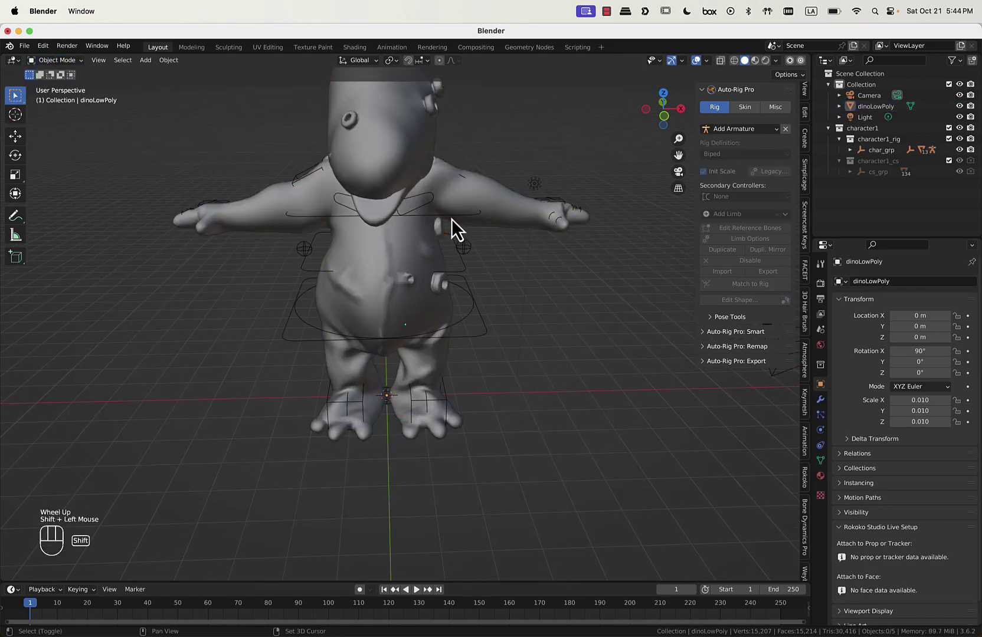
{"action": "left_click", "coordinate": [388, 152]}
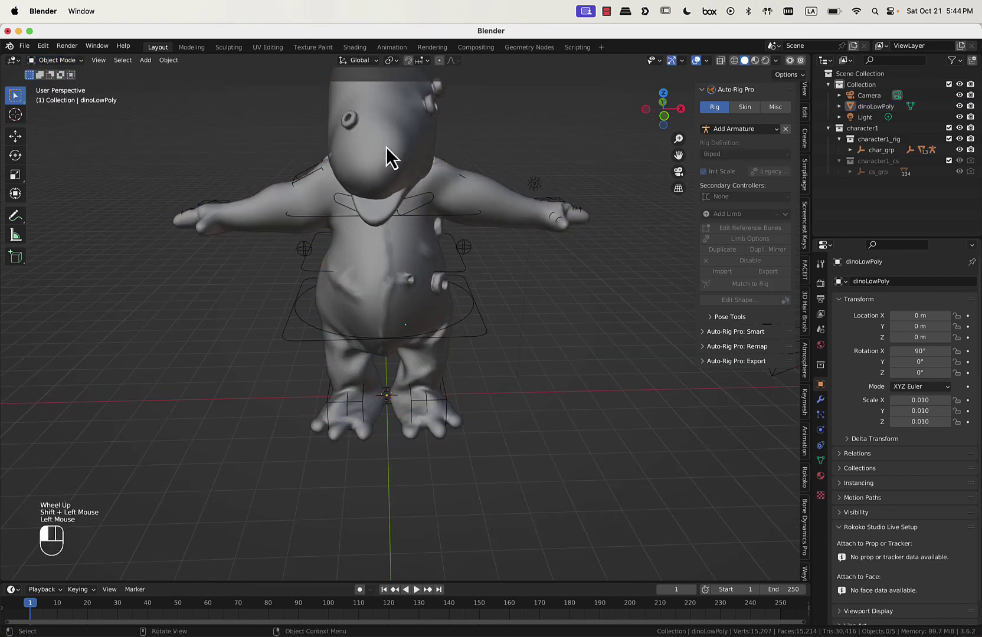
{"action": "left_click", "coordinate": [469, 296], "text": "shift"}
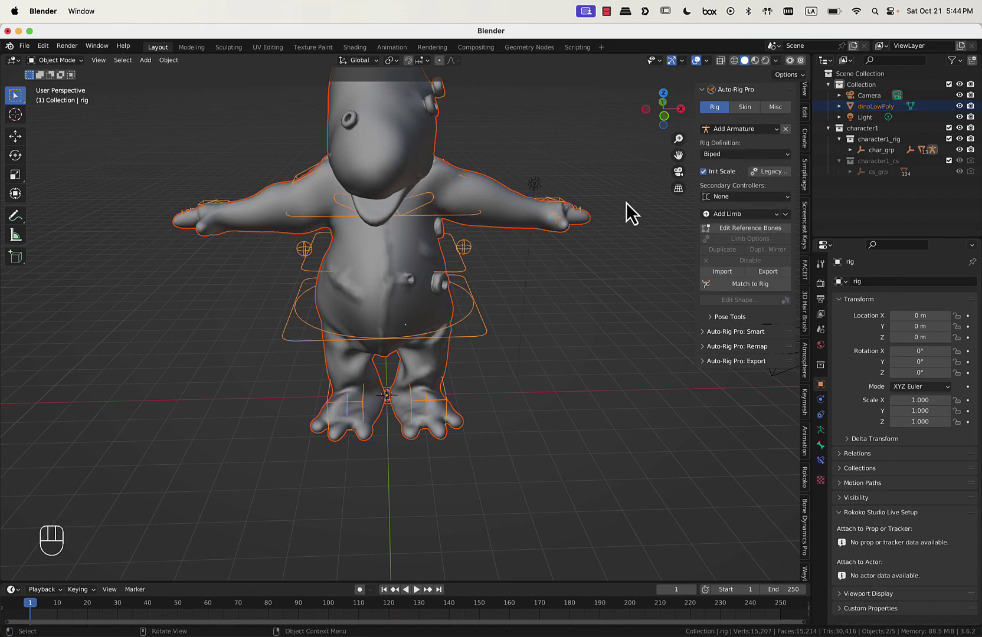
{"action": "left_click", "coordinate": [744, 109]}
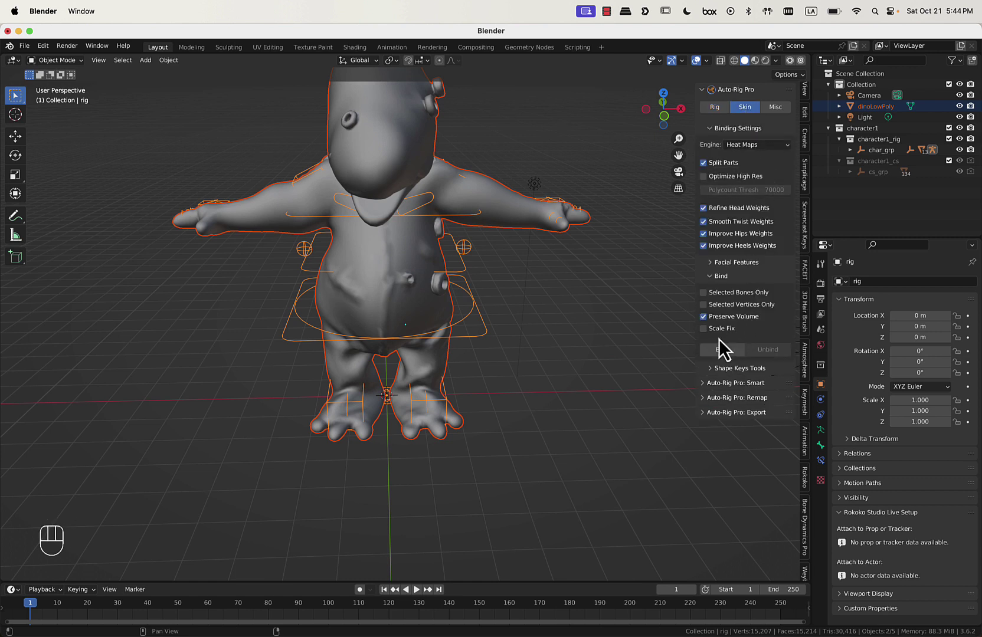
{"action": "left_click", "coordinate": [721, 350]}
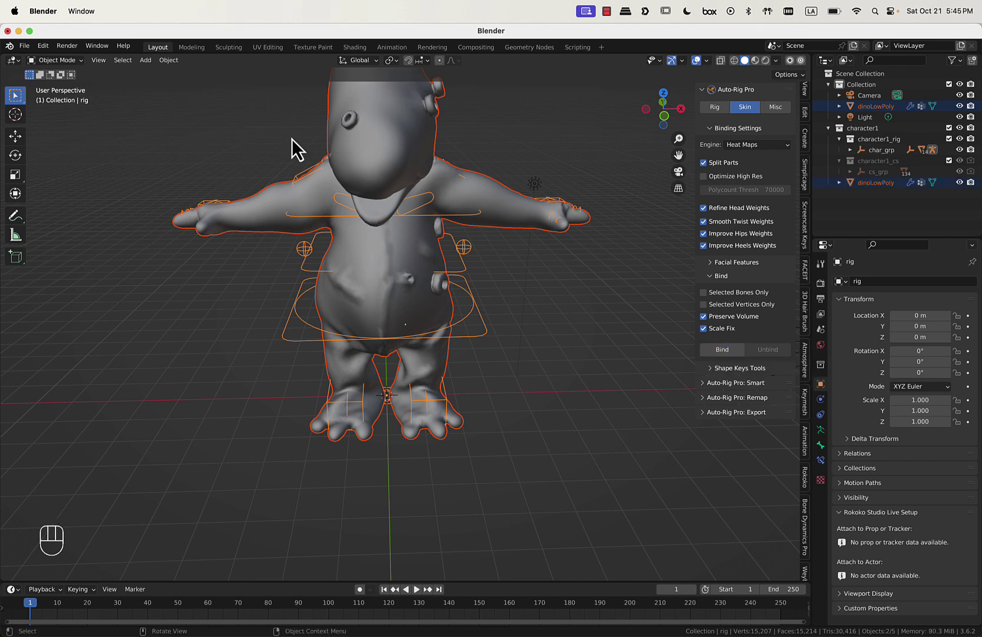
Switch the rig to Pose Mode and move the c_root_master.x controller at the hips to test the skinning.
{"action": "left_click", "coordinate": [59, 64]}
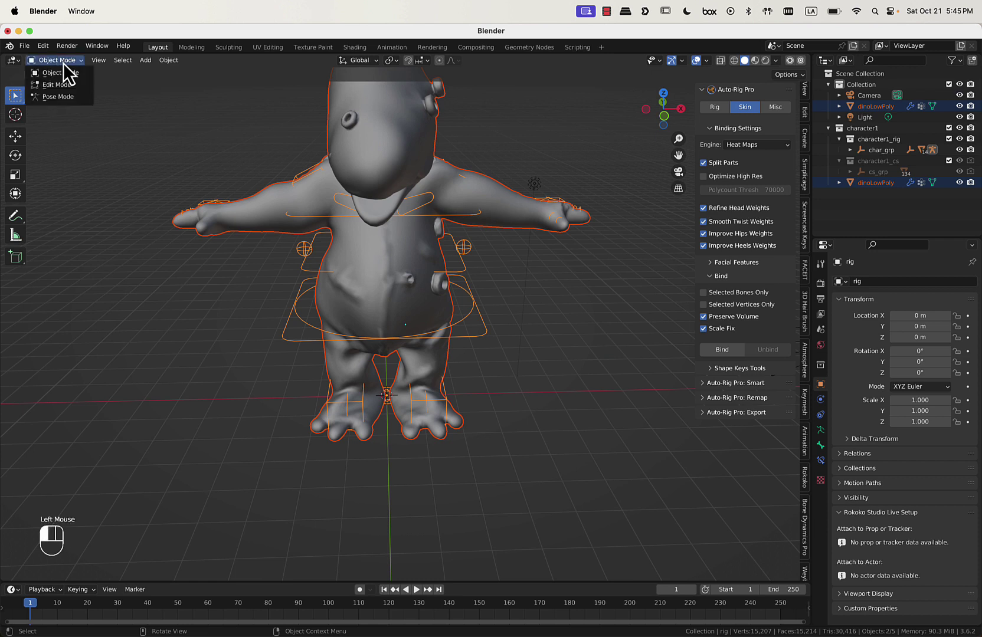
{"action": "left_click", "coordinate": [60, 97]}
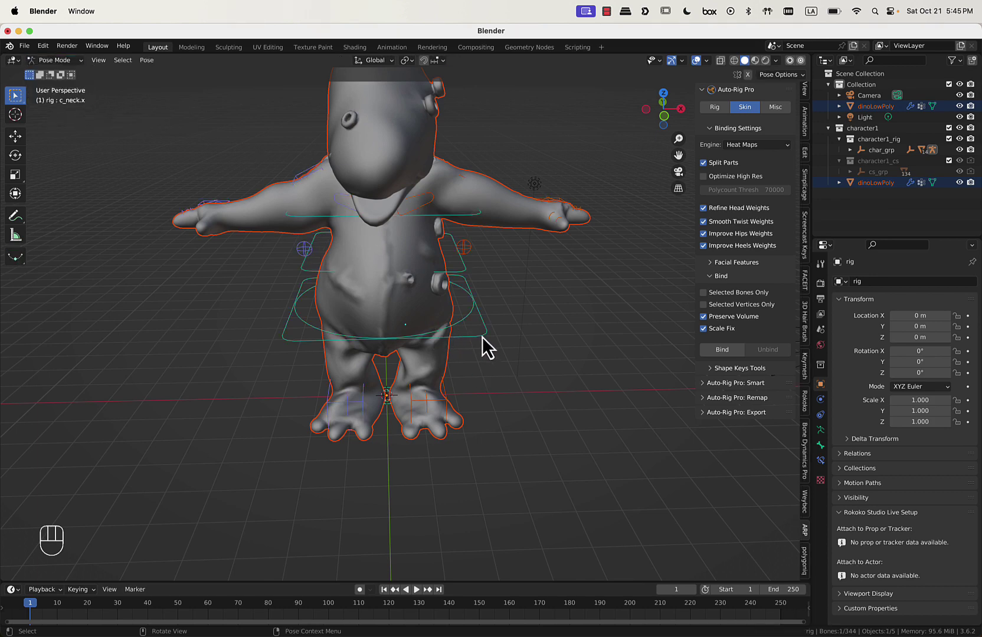
{"action": "middle_click_drag", "start_coordinate": [481, 343], "coordinate": [474, 328]}
{"action": "key", "text": "g"}
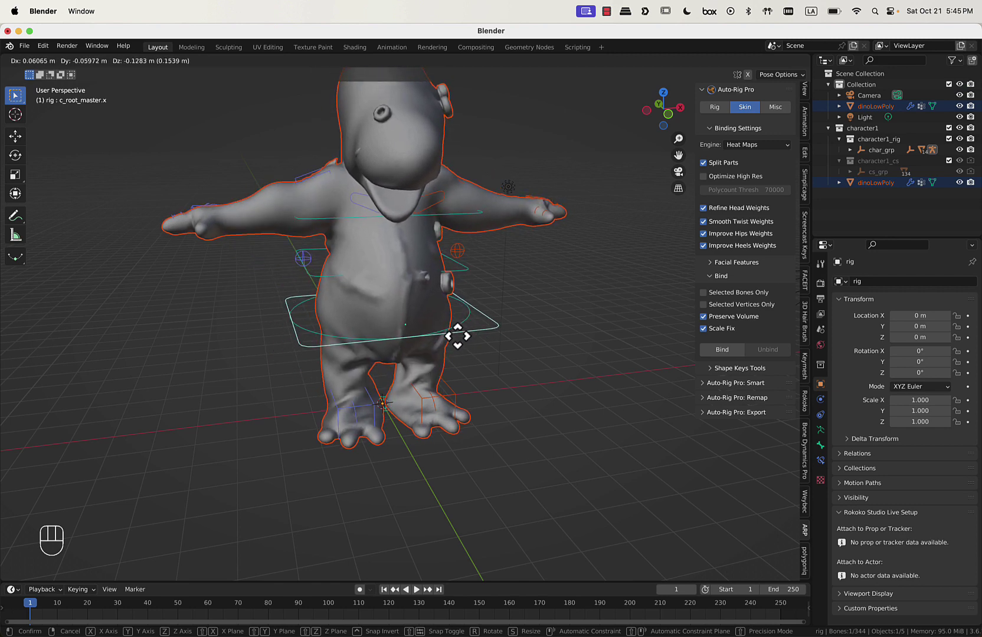
{"action": "left_click", "coordinate": [466, 356]}
Test the hip root controller again from the side by moving it up and down, and undo the last move.
{"action": "middle_click_drag", "start_coordinate": [466, 356], "coordinate": [558, 326]}
{"action": "key", "text": "g"}
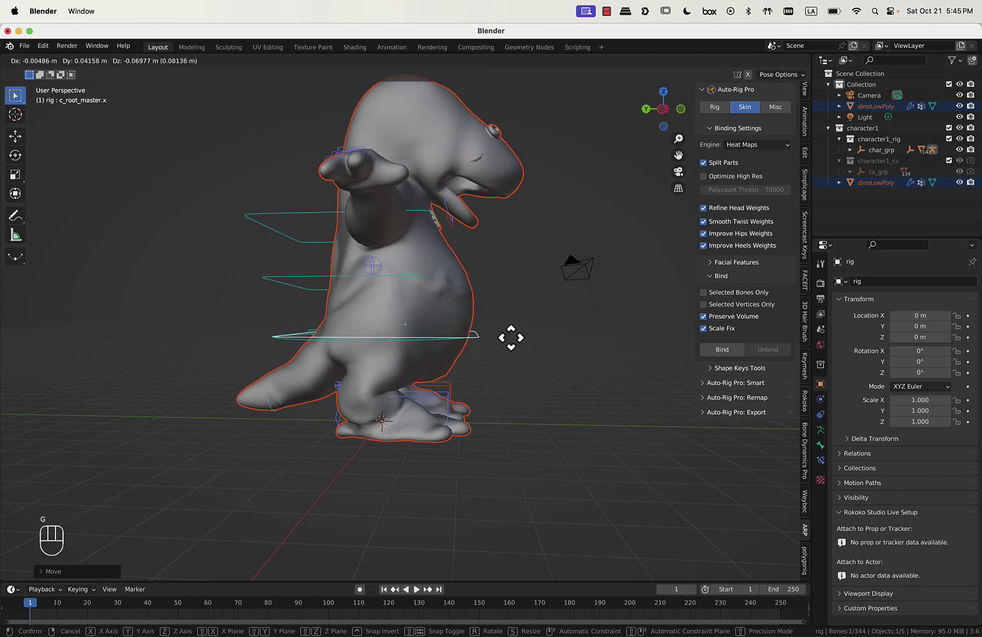
{"action": "left_click", "coordinate": [512, 336]}
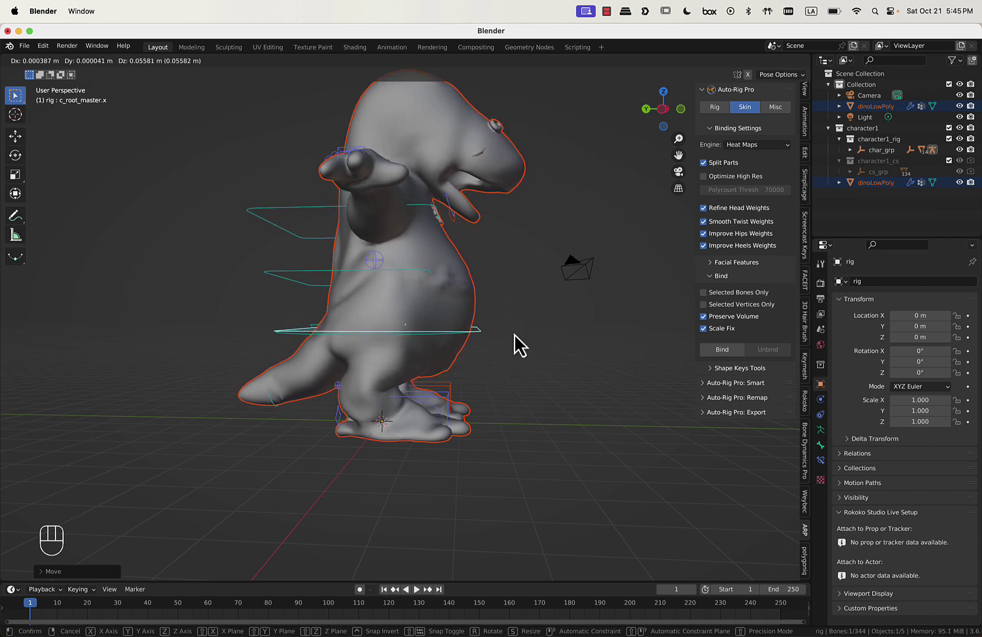
{"action": "middle_click_drag", "start_coordinate": [512, 330], "coordinate": [396, 343]}
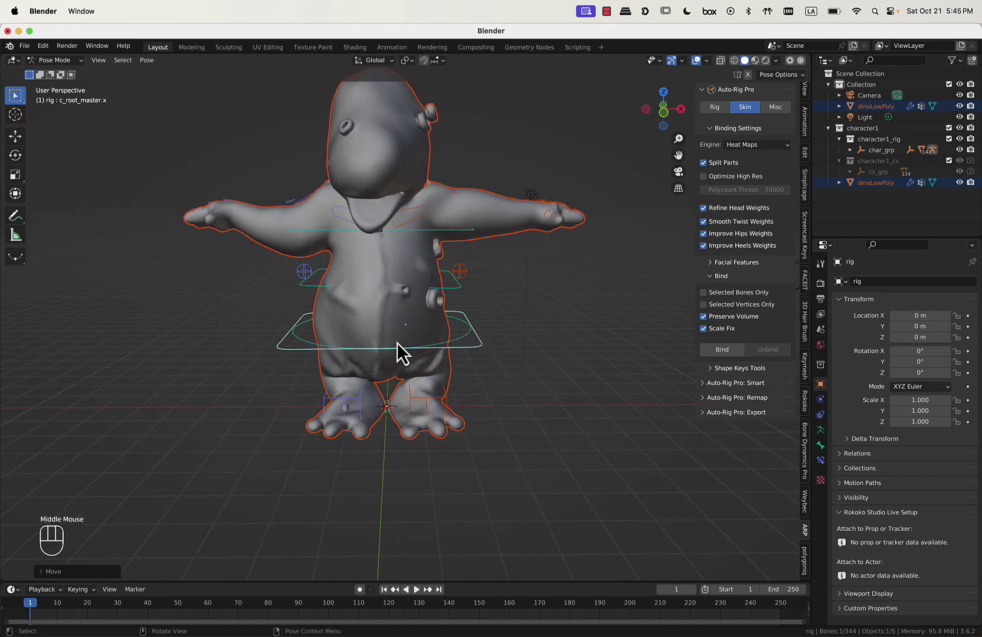
{"action": "key", "text": "super+z"}
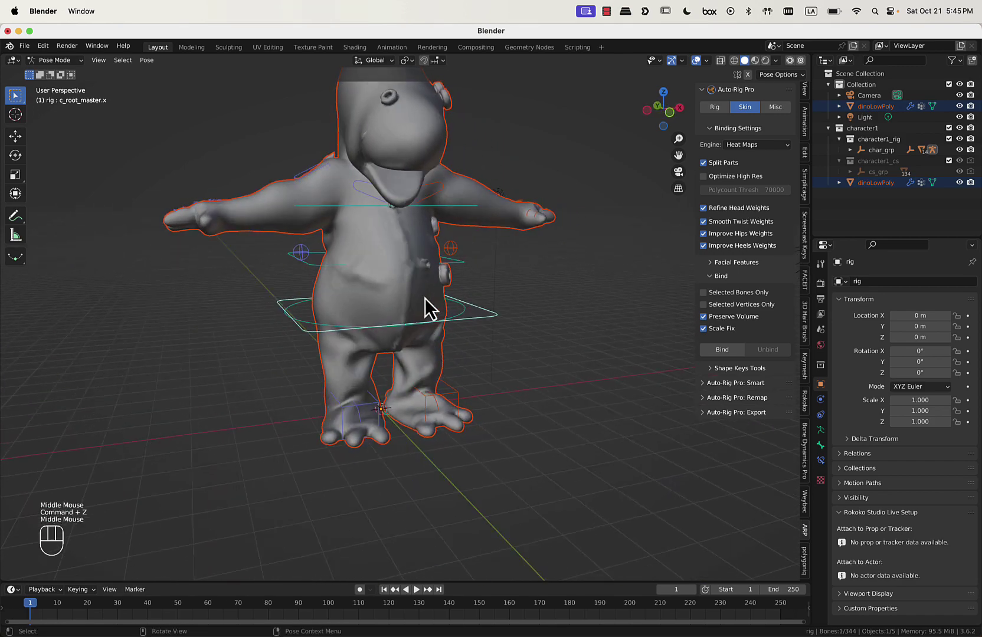
{"action": "middle_click_drag", "start_coordinate": [425, 298], "coordinate": [417, 247]}
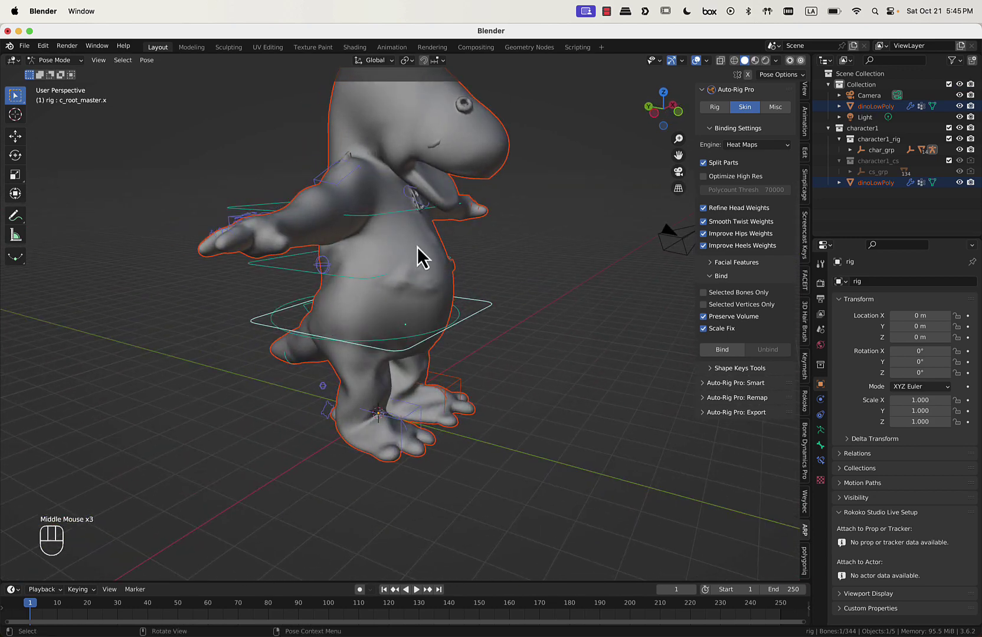
Try rotating the upper spine controller c_spine_02.x about the global Z axis, and cancel the rotation.
{"action": "left_click", "coordinate": [392, 219]}
{"action": "key", "text": "r"}
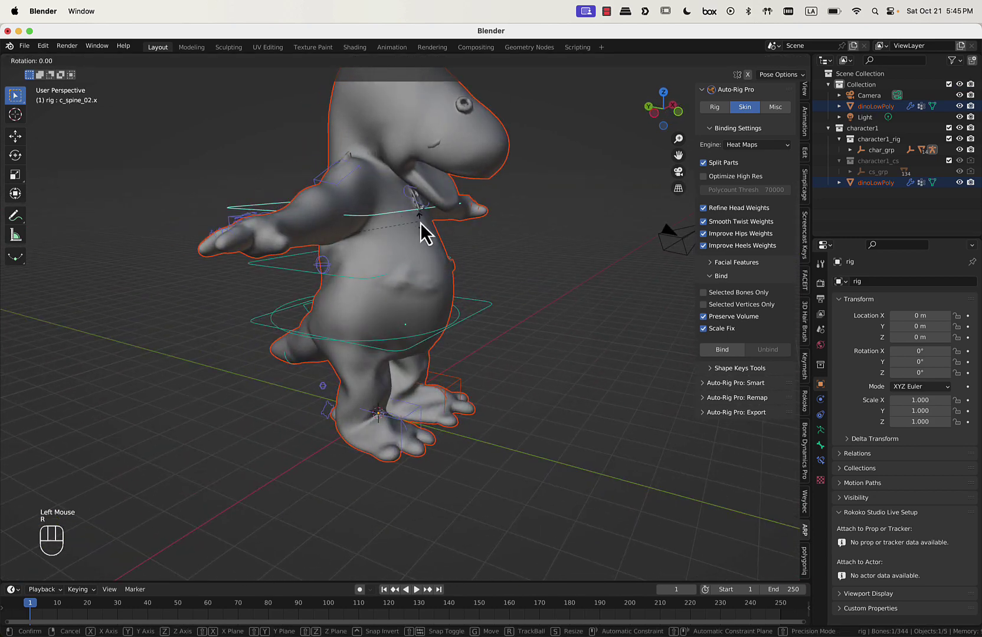
{"action": "middle_click_drag", "start_coordinate": [418, 206], "coordinate": [432, 241]}
{"action": "key", "text": "z"}
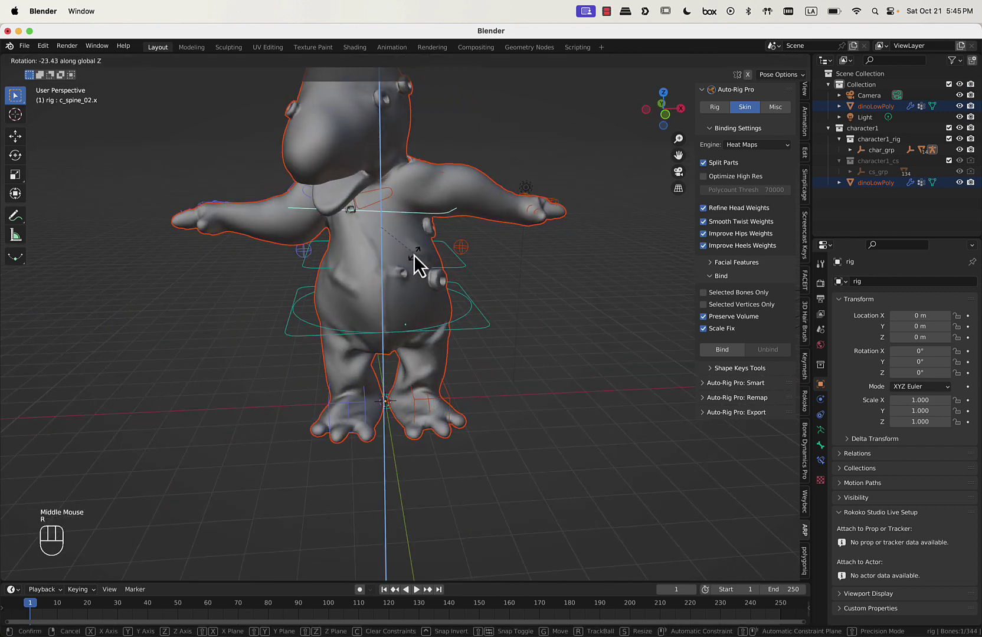
{"action": "right_click", "coordinate": [315, 249]}
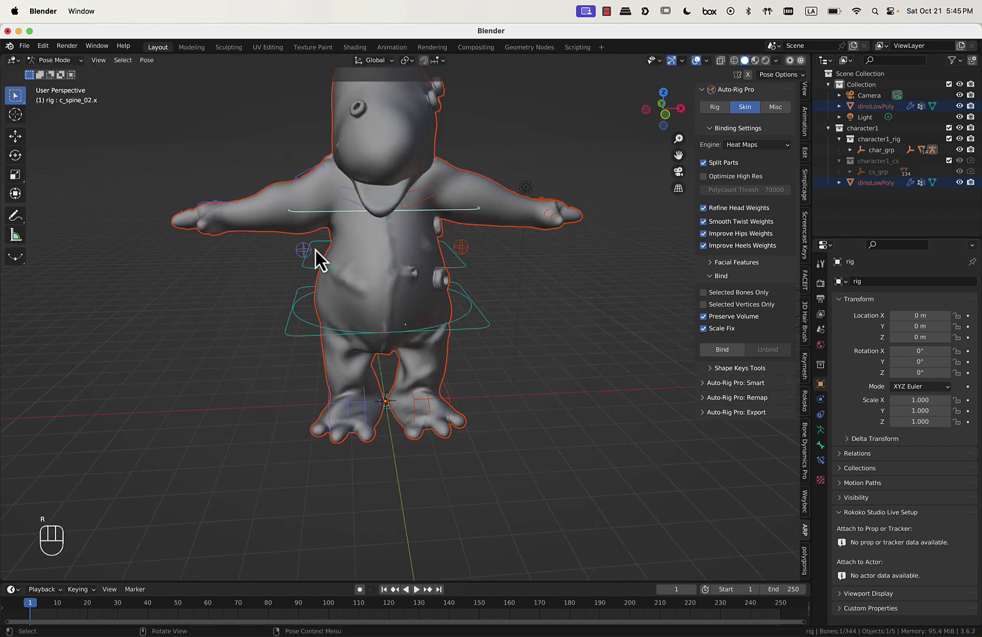
Activate the Rotate tool and try rotating the right arm controller c_arm_ik.r.
{"action": "left_click", "coordinate": [21, 155]}
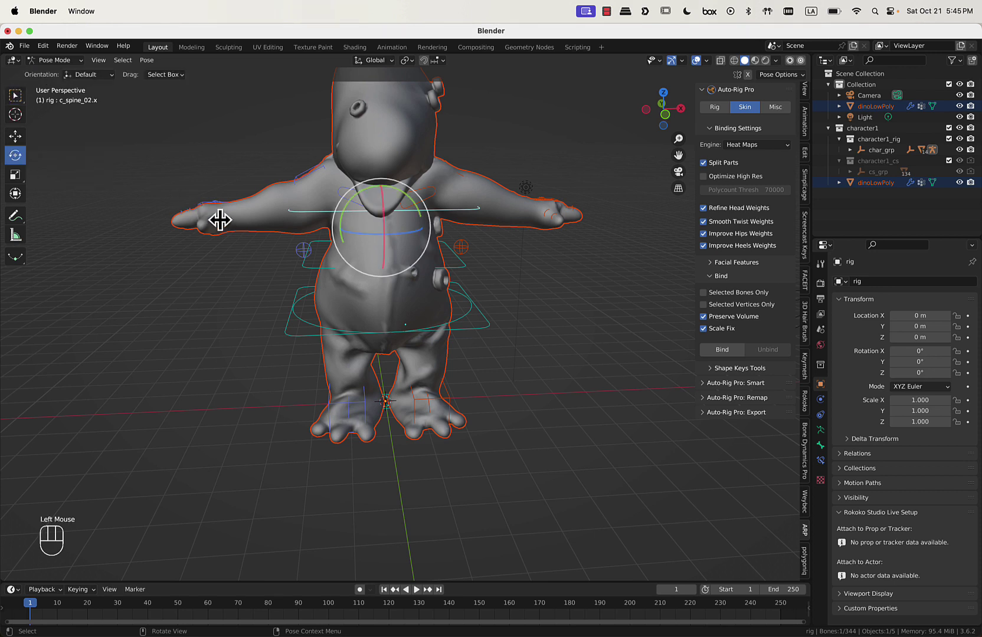
{"action": "left_click", "coordinate": [314, 168]}
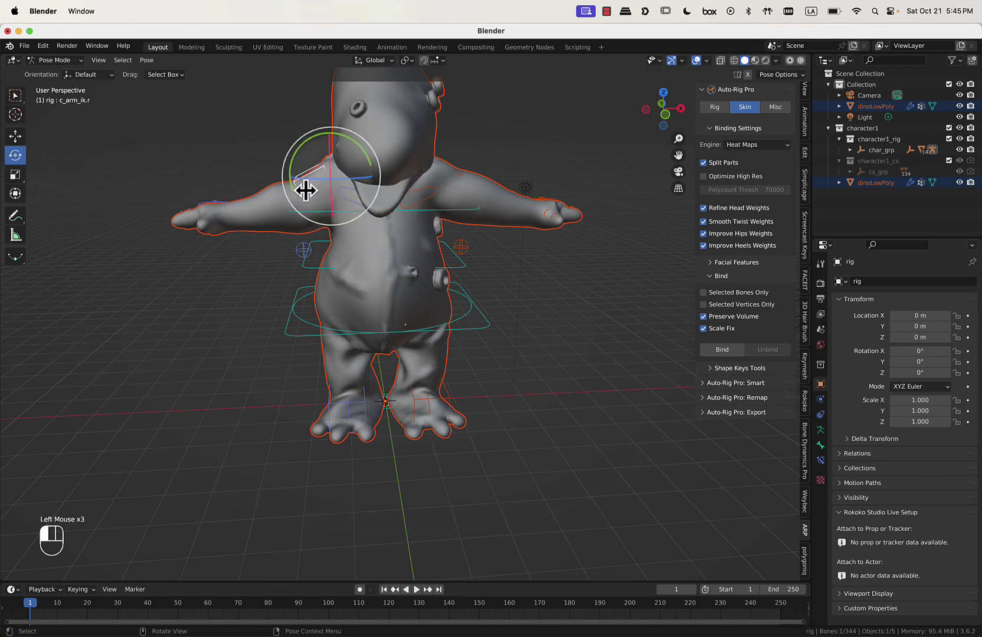
{"action": "mouse_move", "coordinate": [307, 188]}
{"action": "left_mouse_down"}
{"action": "mouse_move", "coordinate": [325, 208]}
{"action": "mouse_move", "coordinate": [312, 183]}
{"action": "left_mouse_up"}
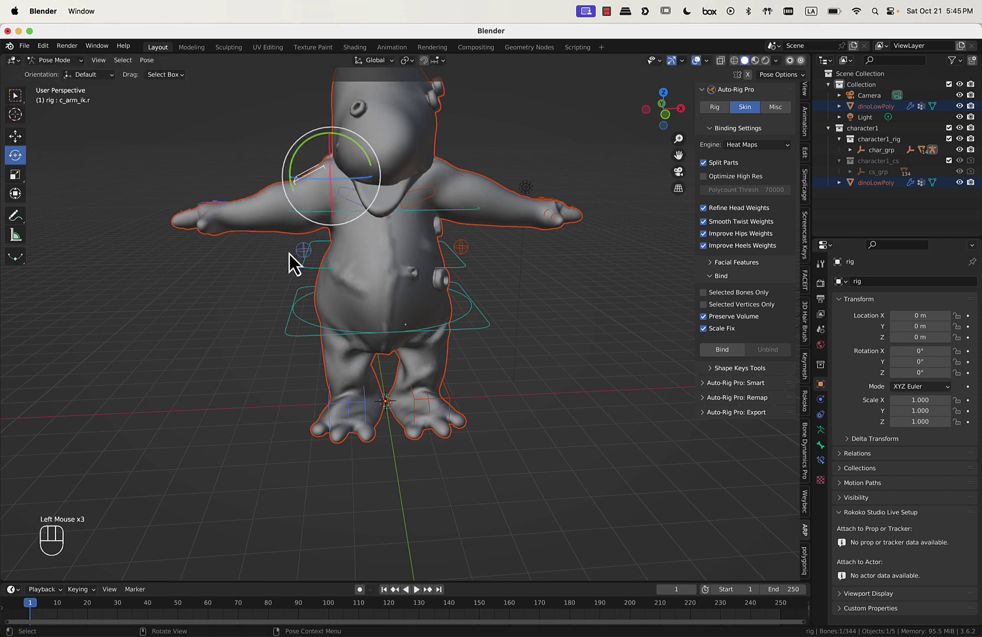
{"action": "left_click", "coordinate": [295, 304]}
Raise the right foot forward with the c_foot_ik.r controller and rotate it so the toes tilt upward.
{"action": "left_click", "coordinate": [354, 401]}
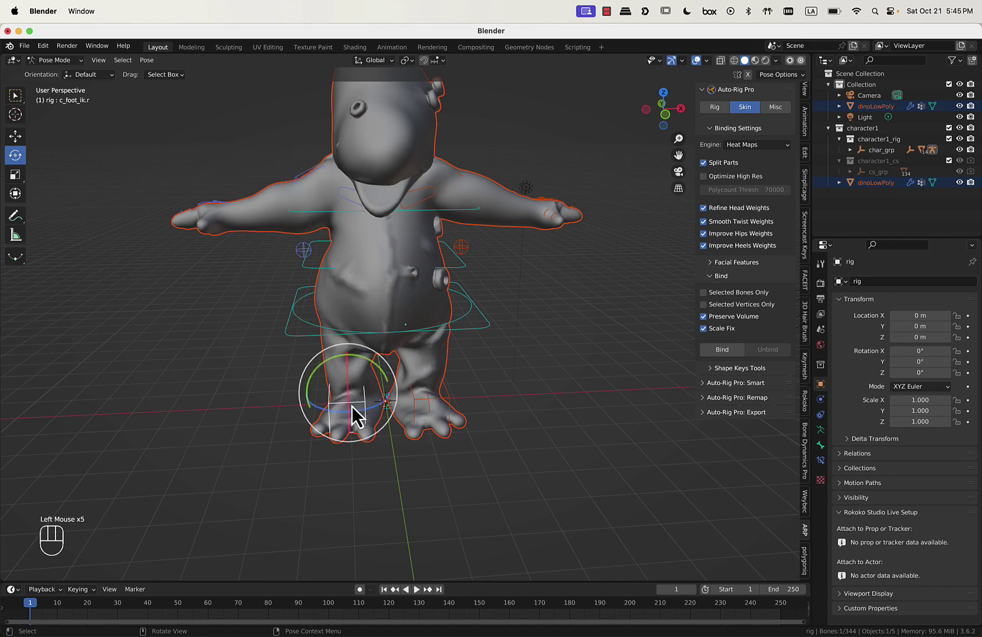
{"action": "middle_click_drag", "start_coordinate": [354, 401], "coordinate": [443, 400]}
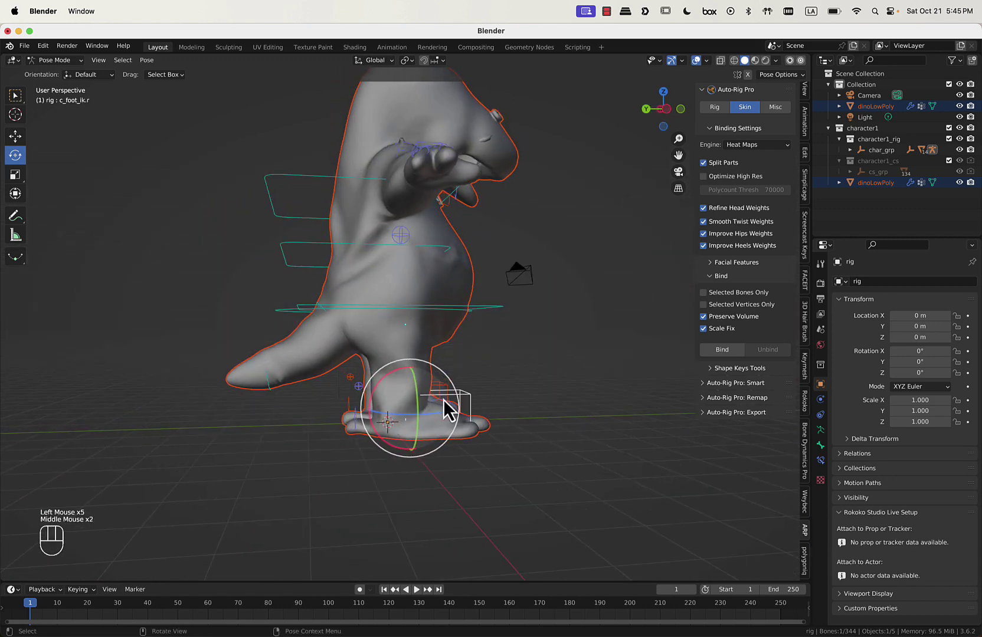
{"action": "key", "text": "g"}
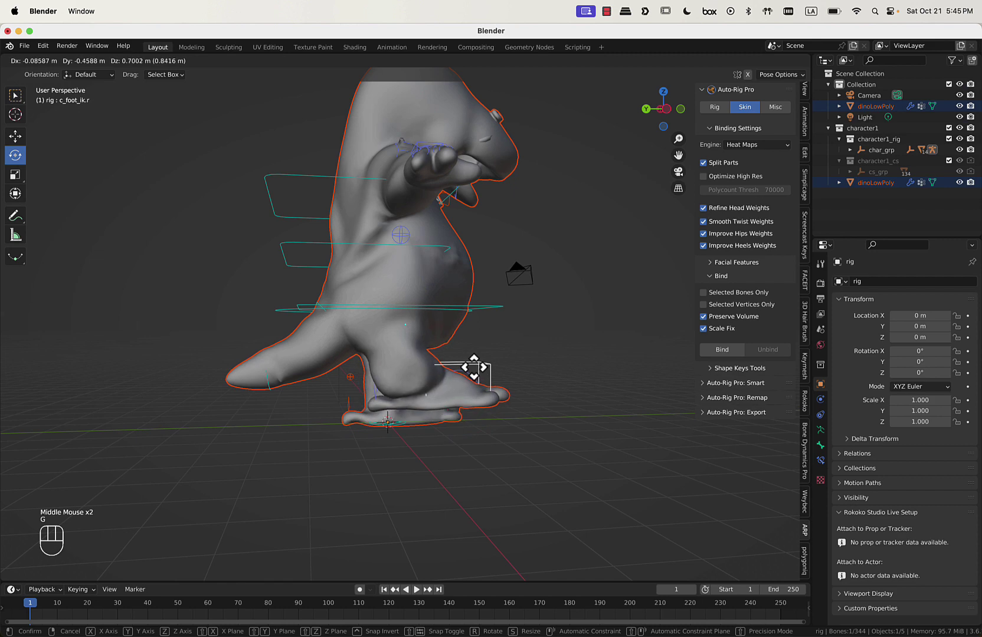
{"action": "left_click", "coordinate": [490, 367]}
{"action": "key", "text": "r"}
{"action": "left_click", "coordinate": [477, 345]}
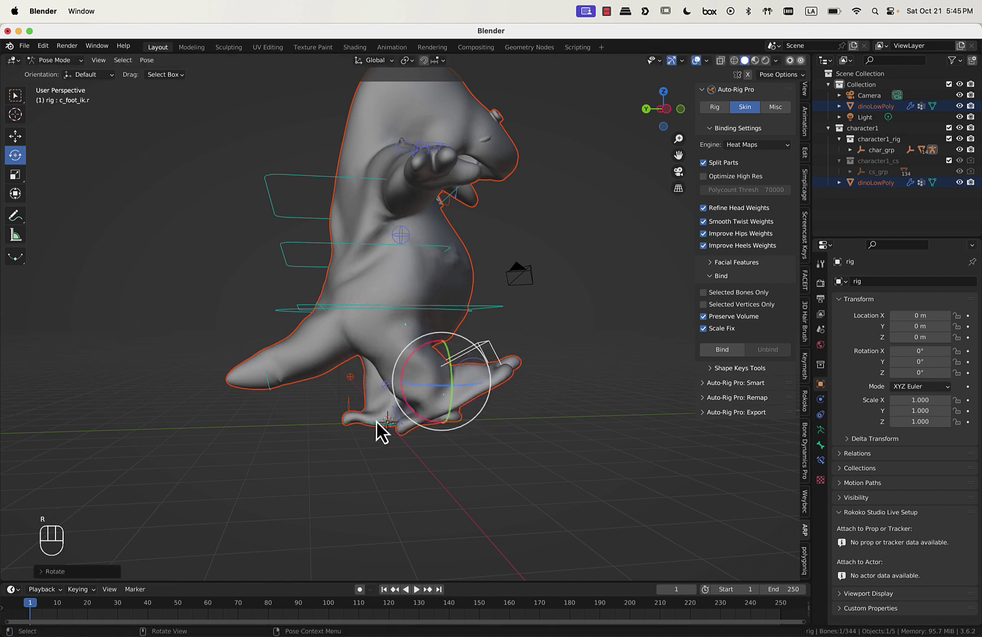
Move the right leg pole controller c_leg_pole.r behind the foot to adjust the knee direction.
{"action": "left_click", "coordinate": [387, 396]}
{"action": "middle_click_drag", "start_coordinate": [387, 401], "coordinate": [440, 440]}
{"action": "key", "text": "g"}
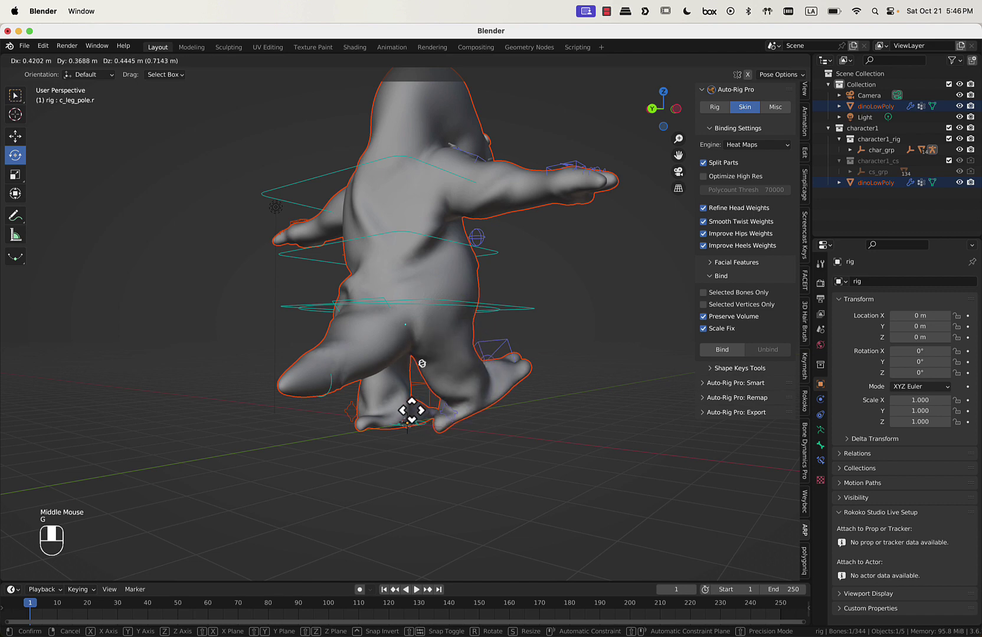
{"action": "left_click", "coordinate": [419, 410]}
Shift the hips slightly down and sideways with the c_root_master.x controller.
{"action": "middle_click_drag", "start_coordinate": [419, 409], "coordinate": [418, 289]}
{"action": "left_click", "coordinate": [483, 314]}
{"action": "key", "text": "g"}
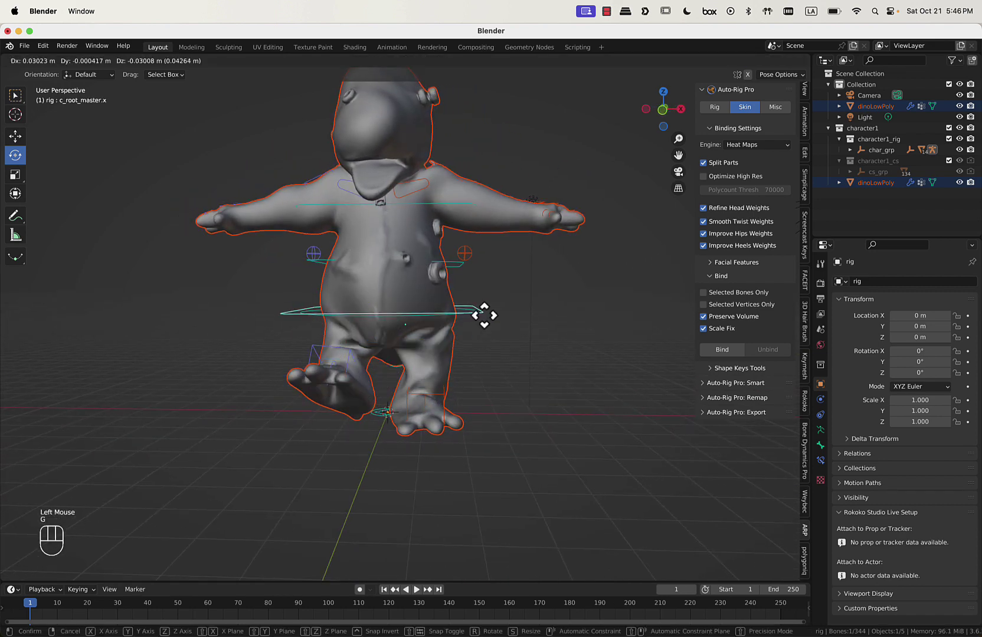
{"action": "left_click", "coordinate": [488, 318]}
Move the right hand controller c_hand_ik.r up and inward to bend the elbow.
{"action": "left_click", "coordinate": [253, 216]}
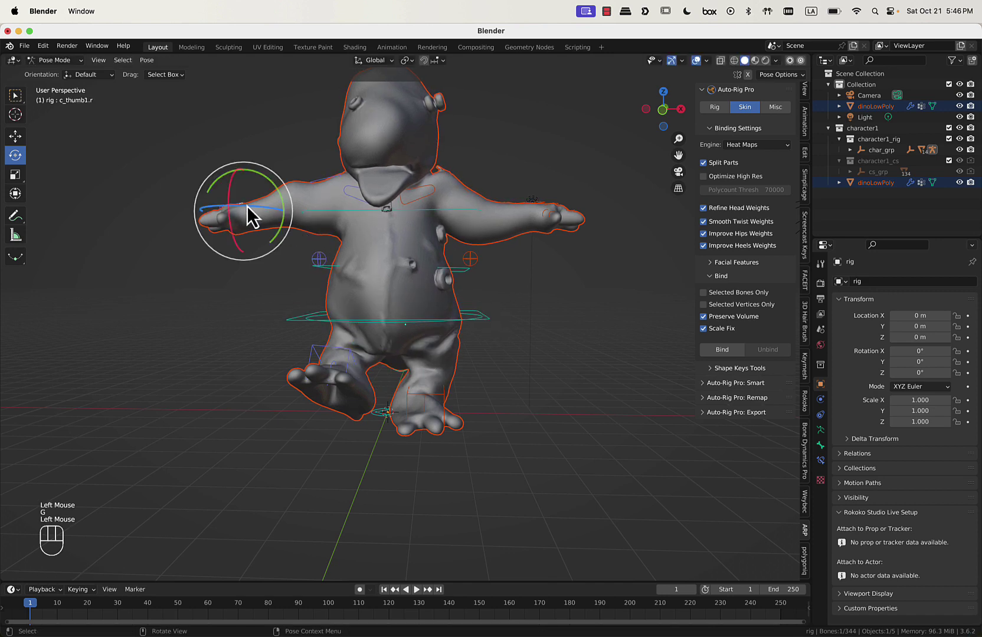
{"action": "middle_click_drag", "start_coordinate": [254, 216], "coordinate": [355, 285], "text": "shift"}
{"action": "scroll", "coordinate": [381, 311], "scroll_direction": "up", "scroll_amount": 2}
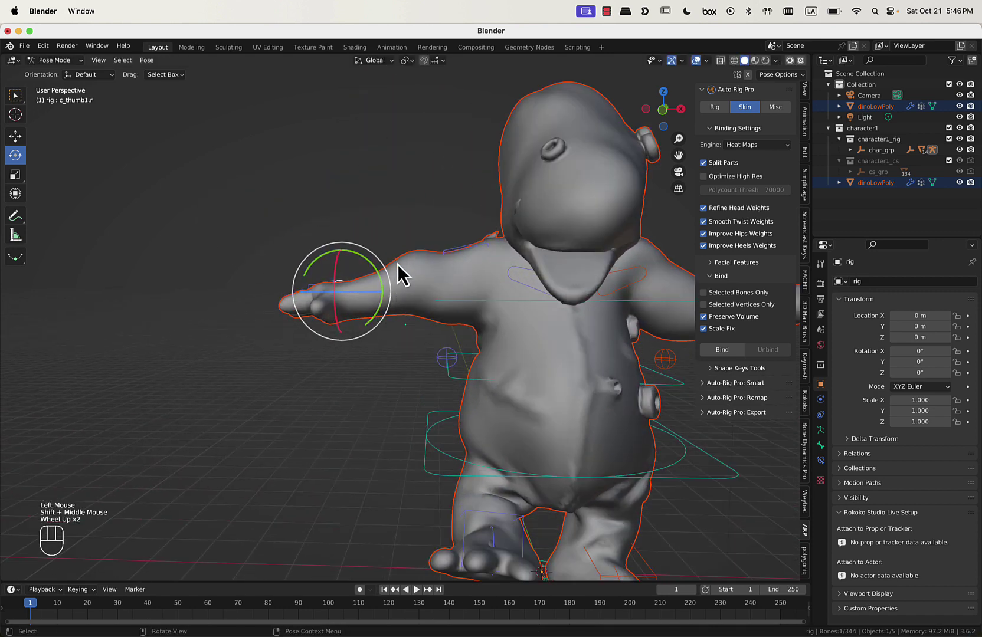
{"action": "left_click", "coordinate": [311, 288]}
{"action": "left_click", "coordinate": [310, 288]}
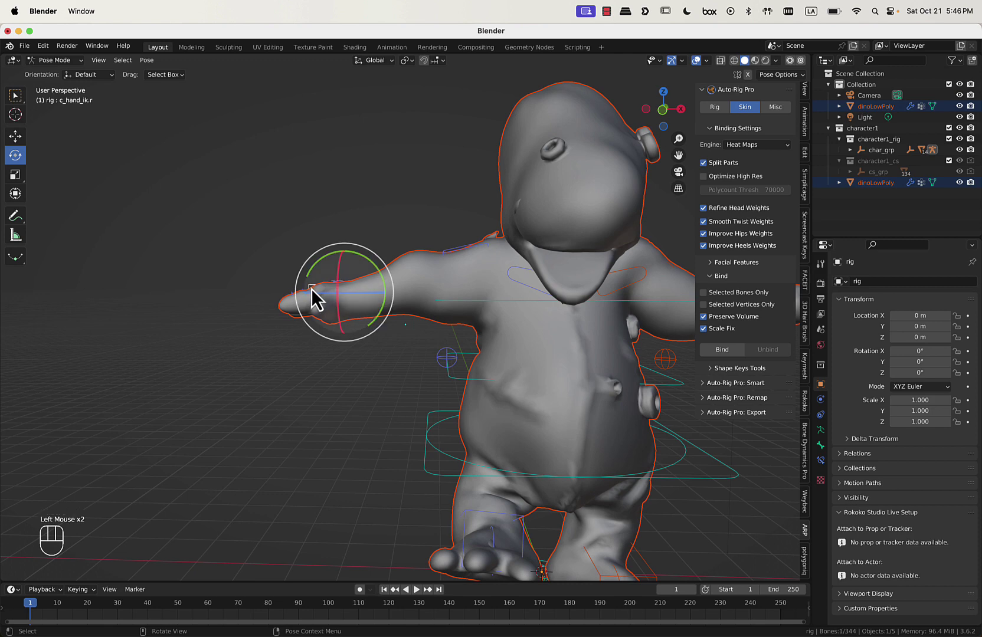
{"action": "key", "text": "g"}
{"action": "left_click", "coordinate": [372, 272]}
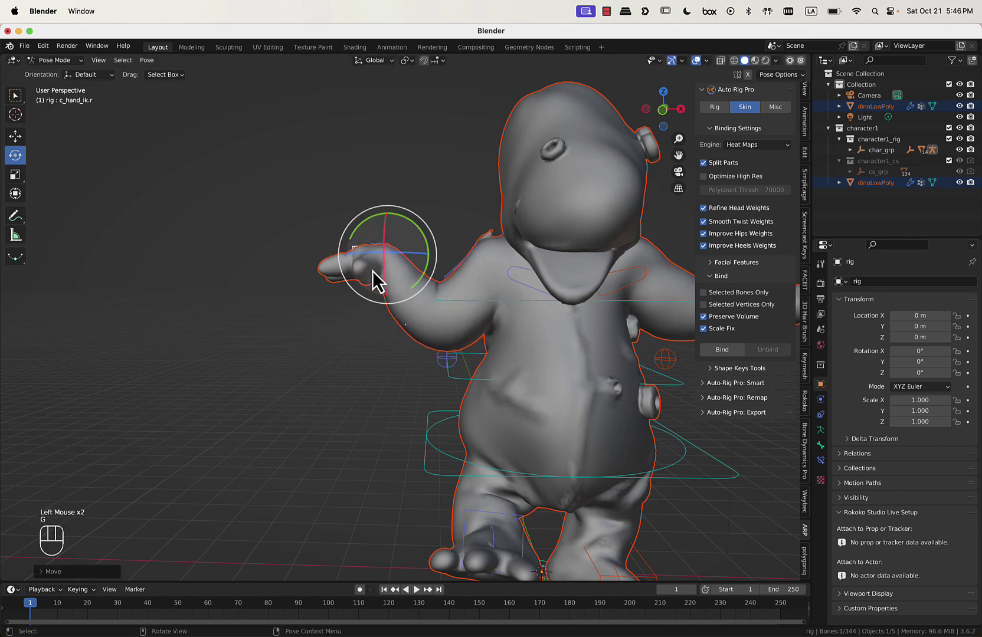
Rotate the c_hand_ik.r controller so the right hand's fingers point up with the thumb spread forward.
{"action": "key", "text": "r"}
{"action": "left_click", "coordinate": [314, 239]}
{"action": "middle_click_drag", "start_coordinate": [318, 239], "coordinate": [382, 257]}
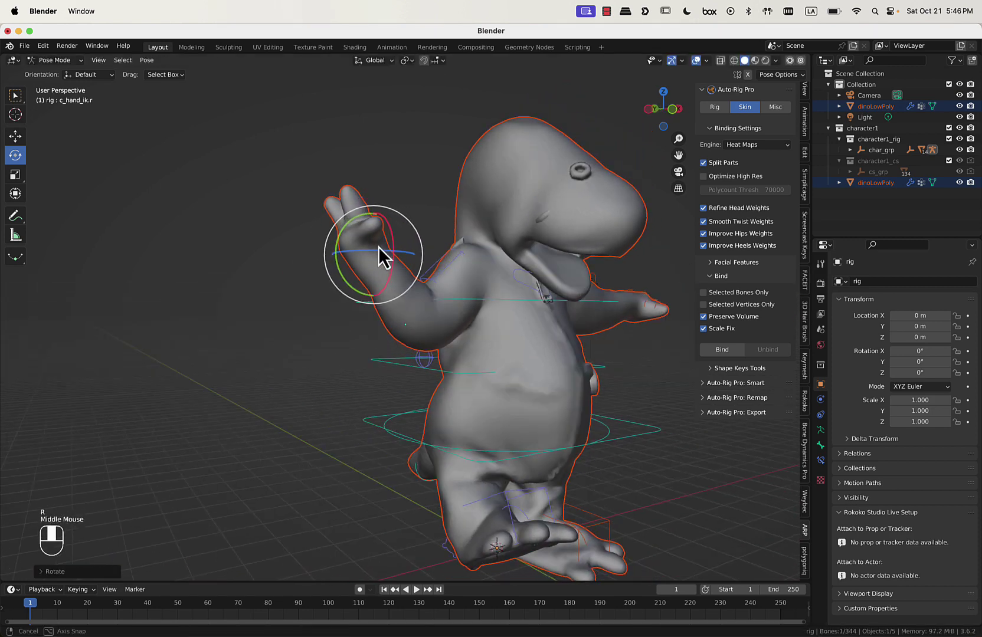
{"action": "left_click", "coordinate": [391, 268]}
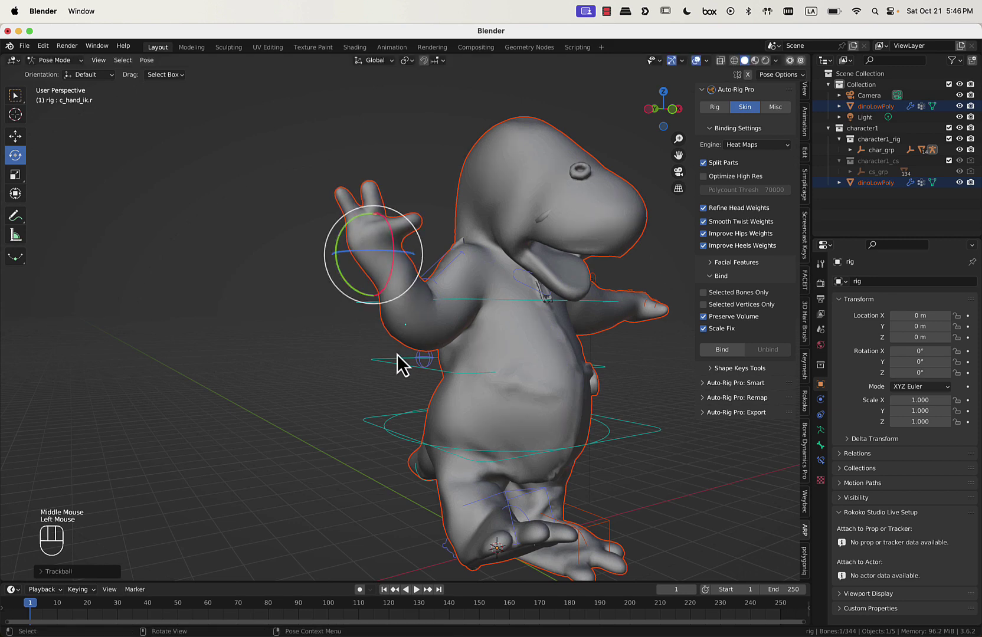
Move the right elbow pole controller c_arms_pole.r to adjust the direction of the bent arm.
{"action": "left_click", "coordinate": [423, 360]}
{"action": "mouse_move", "coordinate": [423, 368]}
{"action": "middle_mouse_down"}
{"action": "mouse_move", "coordinate": [460, 359]}
{"action": "mouse_move", "coordinate": [424, 378]}
{"action": "middle_mouse_up"}
{"action": "key", "text": "g"}
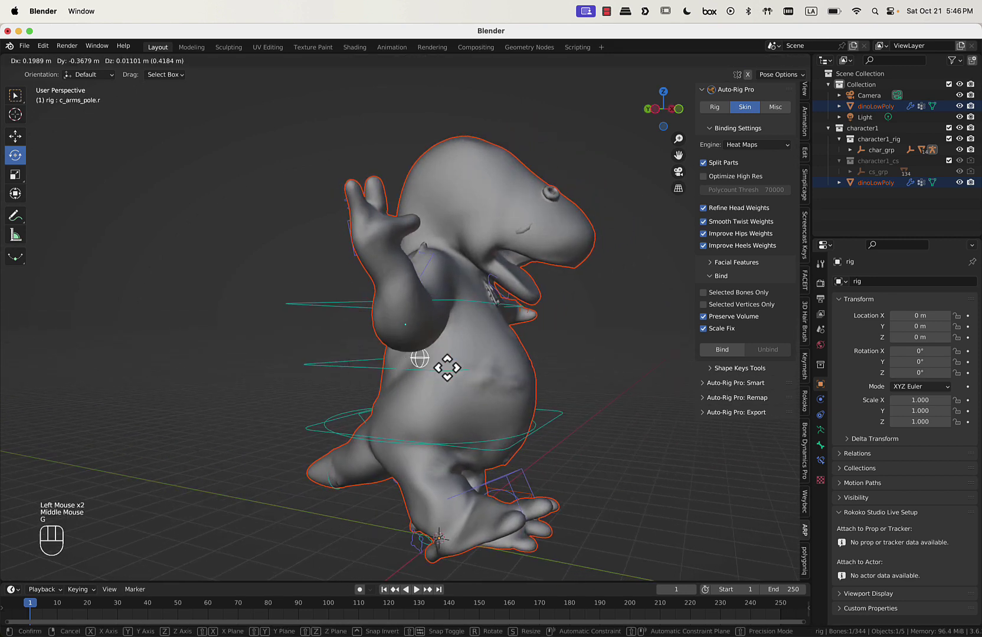
{"action": "left_click", "coordinate": [416, 364]}
{"action": "middle_click_drag", "start_coordinate": [417, 364], "coordinate": [537, 300]}
Freely rotate the right shoulder controller c_shoulder.r to test how the shoulder mesh deforms.
{"action": "left_click", "coordinate": [463, 307]}
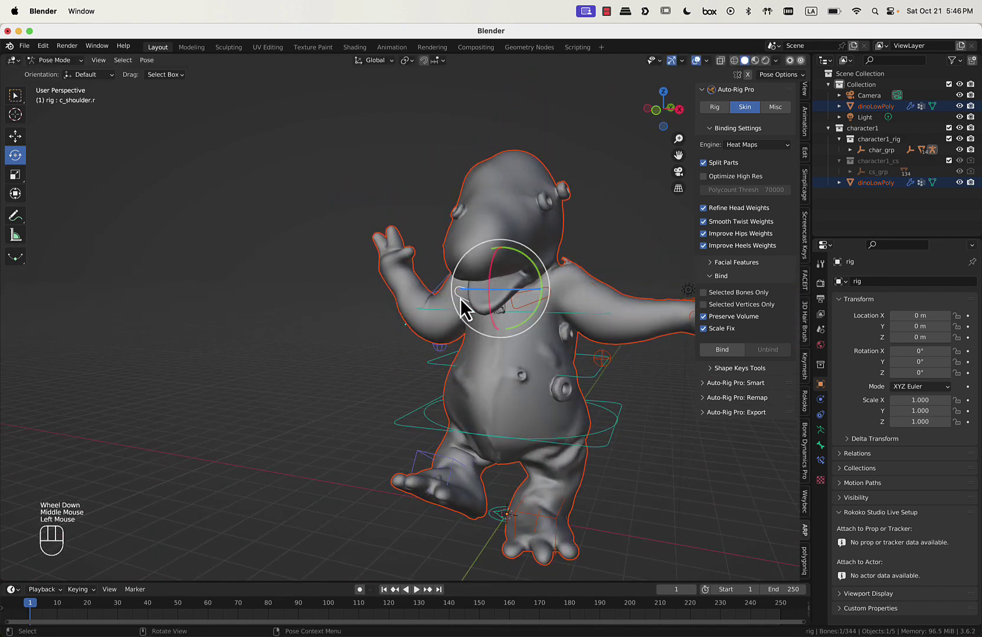
{"action": "middle_click_drag", "start_coordinate": [460, 298], "coordinate": [470, 273]}
{"action": "left_click_drag", "start_coordinate": [469, 273], "coordinate": [482, 292]}
{"action": "middle_click_drag", "start_coordinate": [482, 292], "coordinate": [418, 276]}
{"action": "scroll", "coordinate": [444, 280], "scroll_direction": "down", "scroll_amount": 2}
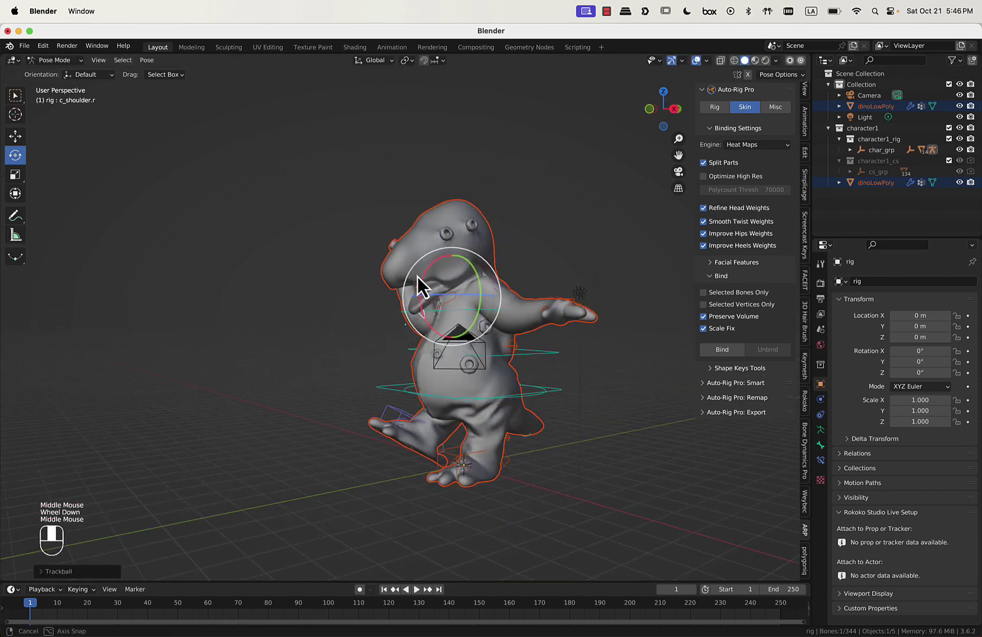
Try rotating the left thumb tip controller c_thumb3.l, and undo the rotation.
{"action": "scroll", "coordinate": [501, 277], "scroll_direction": "up", "scroll_amount": 1}
{"action": "scroll", "coordinate": [622, 289], "scroll_direction": "down", "scroll_amount": 1}
{"action": "middle_click_drag", "start_coordinate": [622, 288], "coordinate": [429, 331]}
{"action": "left_click", "coordinate": [551, 347]}
{"action": "scroll", "coordinate": [606, 365], "scroll_direction": "down", "scroll_amount": 1}
{"action": "scroll", "coordinate": [602, 386], "scroll_direction": "up", "scroll_amount": 2}
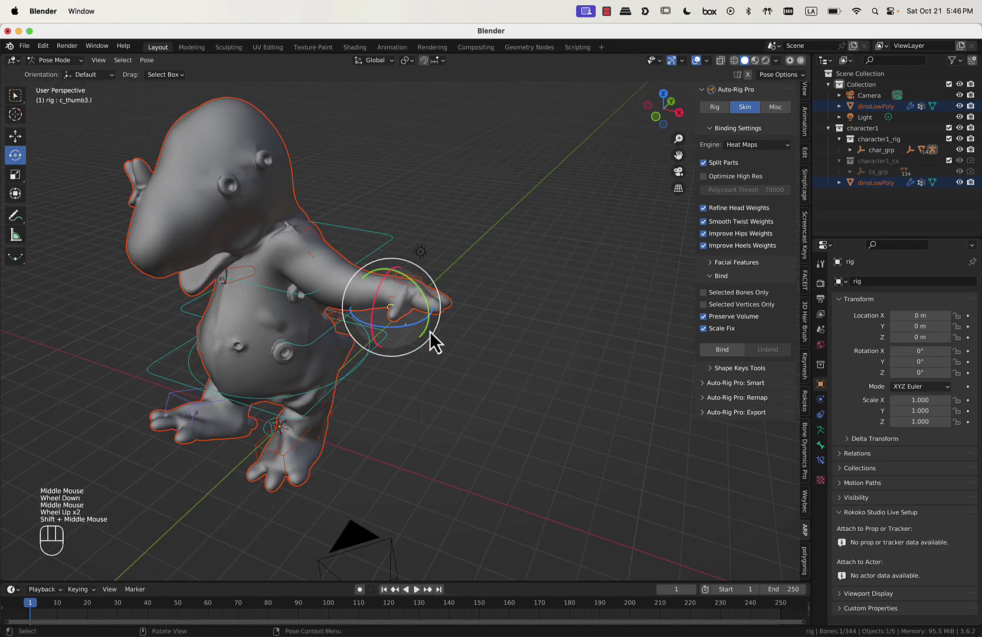
{"action": "left_click_drag", "start_coordinate": [391, 324], "coordinate": [404, 324]}
{"action": "left_click_drag", "start_coordinate": [404, 321], "coordinate": [397, 289]}
{"action": "left_click_drag", "start_coordinate": [433, 333], "coordinate": [431, 329]}
{"action": "key", "text": "super+z"}
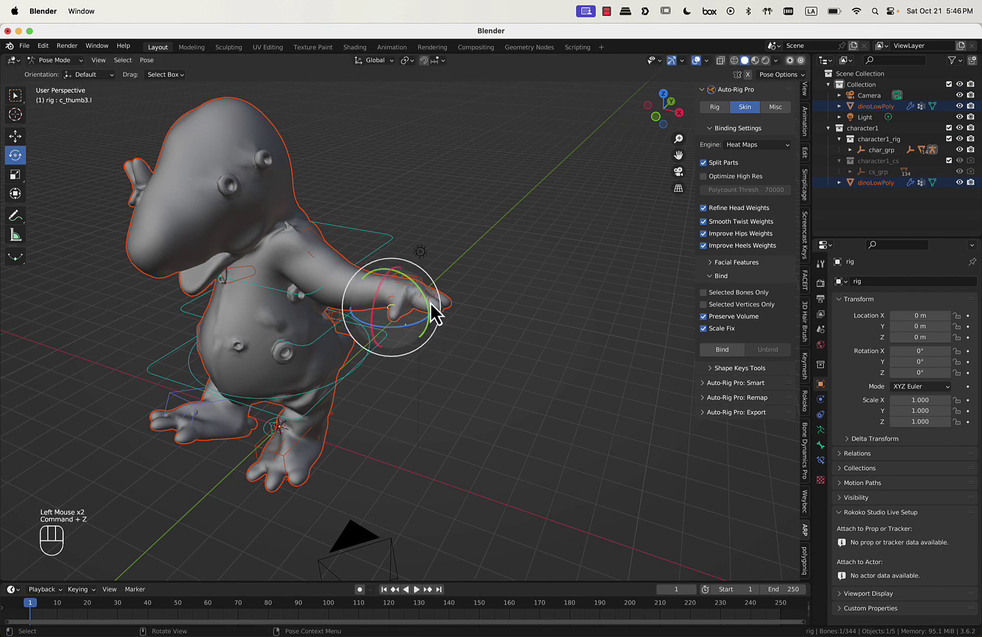
Raise the left hand with the c_hand_ik.l controller and rotate it so the fingers point upward.
{"action": "left_click", "coordinate": [430, 314]}
{"action": "left_click", "coordinate": [412, 287]}
{"action": "middle_click_drag", "start_coordinate": [412, 286], "coordinate": [463, 276]}
{"action": "key", "text": "g"}
{"action": "left_click", "coordinate": [422, 247]}
{"action": "key", "text": "r"}
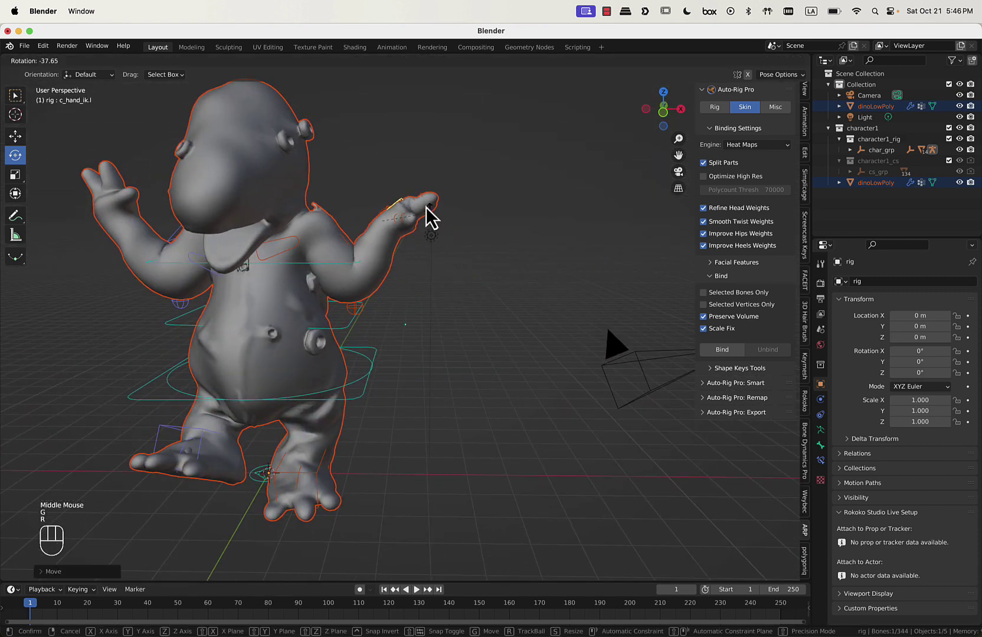
{"action": "left_click", "coordinate": [427, 205]}
{"action": "left_click_drag", "start_coordinate": [402, 227], "coordinate": [366, 217]}
Pick the hidden head controller c_head.x in wireframe shading, and turn the head up and toward the raised right hand in solid shading.
{"action": "scroll", "coordinate": [366, 216], "scroll_direction": "down", "scroll_amount": 1}
{"action": "mouse_move", "coordinate": [366, 215]}
{"action": "middle_mouse_down"}
{"action": "mouse_move", "coordinate": [296, 212]}
{"action": "mouse_move", "coordinate": [304, 221]}
{"action": "mouse_move", "coordinate": [647, 143]}
{"action": "mouse_move", "coordinate": [340, 355]}
{"action": "mouse_move", "coordinate": [335, 137]}
{"action": "middle_mouse_up"}
{"action": "left_click", "coordinate": [734, 60]}
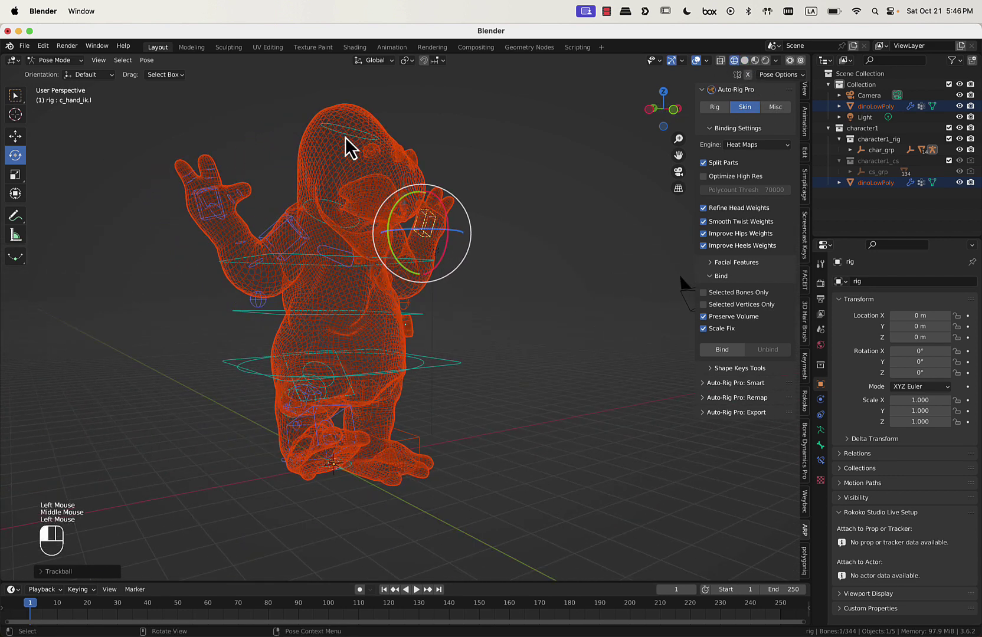
{"action": "left_click", "coordinate": [350, 134]}
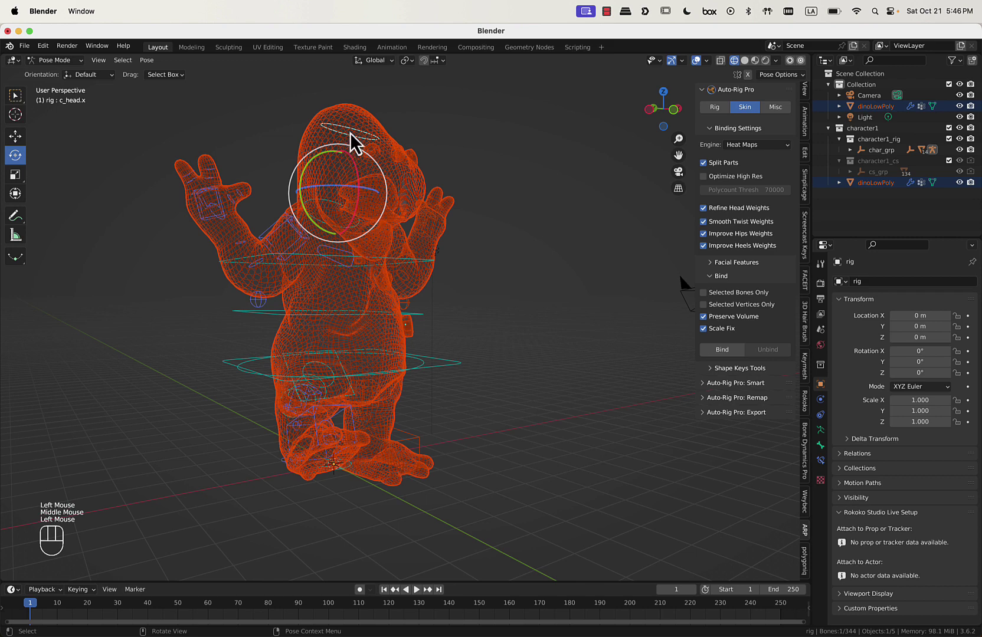
{"action": "left_click", "coordinate": [746, 62]}
{"action": "left_click_drag", "start_coordinate": [341, 210], "coordinate": [287, 182]}
{"action": "left_click", "coordinate": [351, 217]}
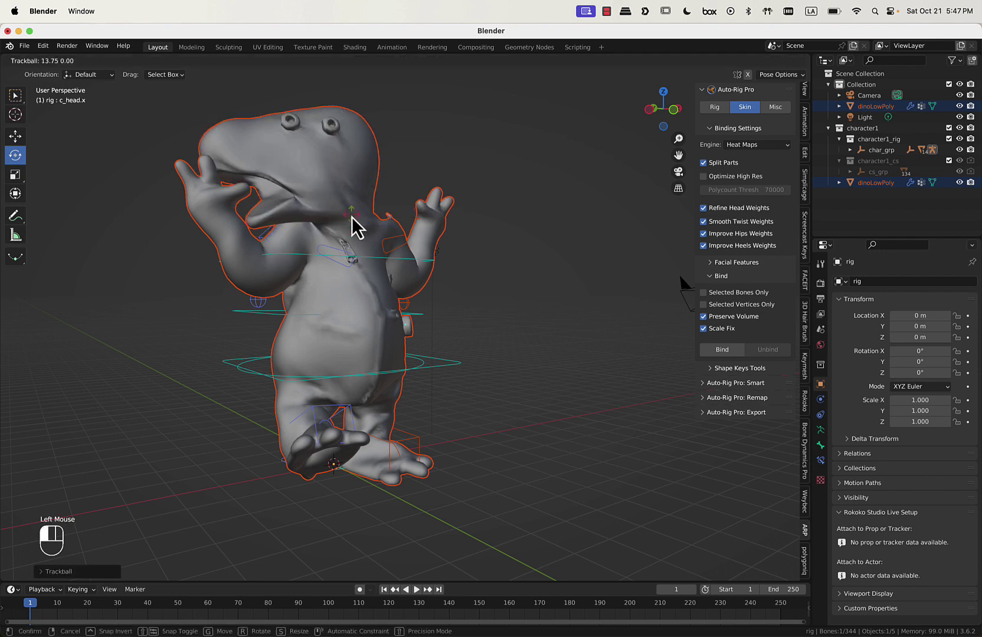
{"action": "middle_click_drag", "start_coordinate": [352, 223], "coordinate": [298, 204]}
{"action": "left_click_drag", "start_coordinate": [298, 203], "coordinate": [324, 193]}
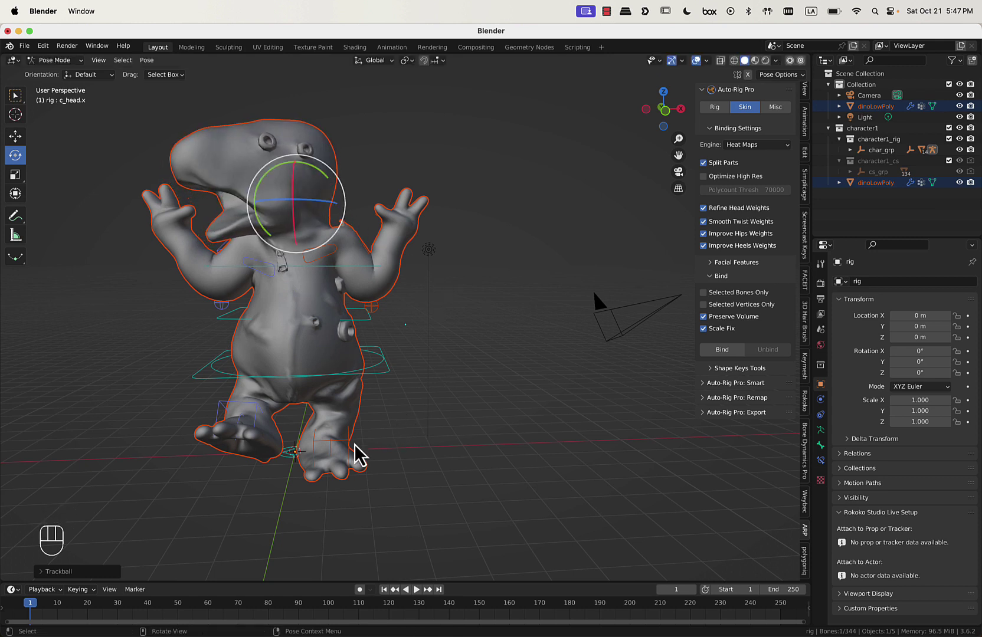
Freely rotate the lower spine controller c_spine_01.x to test the torso deformation.
{"action": "left_click", "coordinate": [369, 357]}
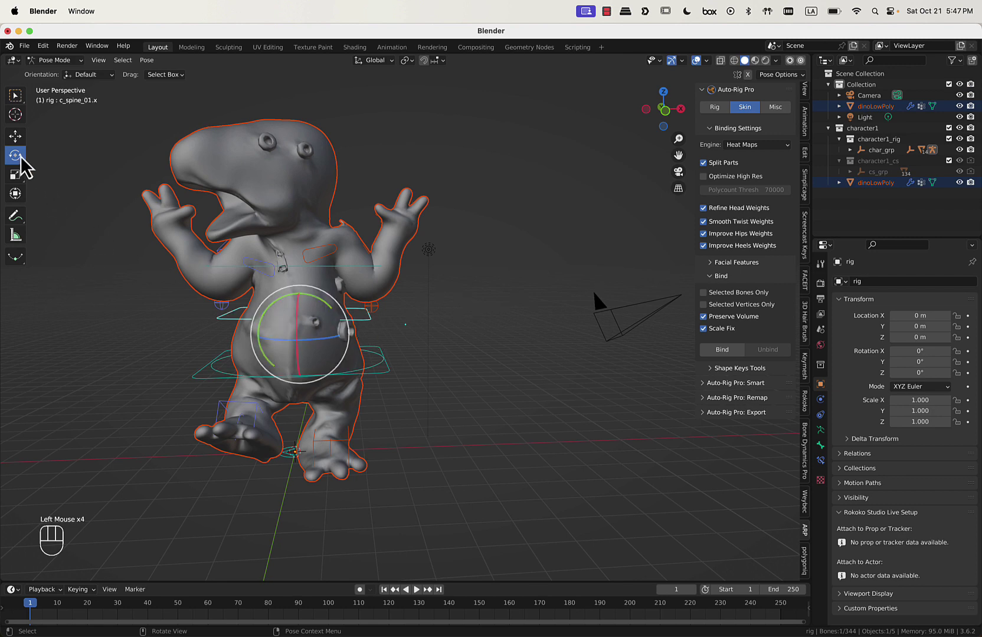
{"action": "left_click_drag", "start_coordinate": [319, 342], "coordinate": [352, 326]}
{"action": "middle_click_drag", "start_coordinate": [352, 326], "coordinate": [252, 318]}
Test the tail tip controller c_tail_03.x by trying to move it, and rotate it freely.
{"action": "left_click", "coordinate": [436, 381]}
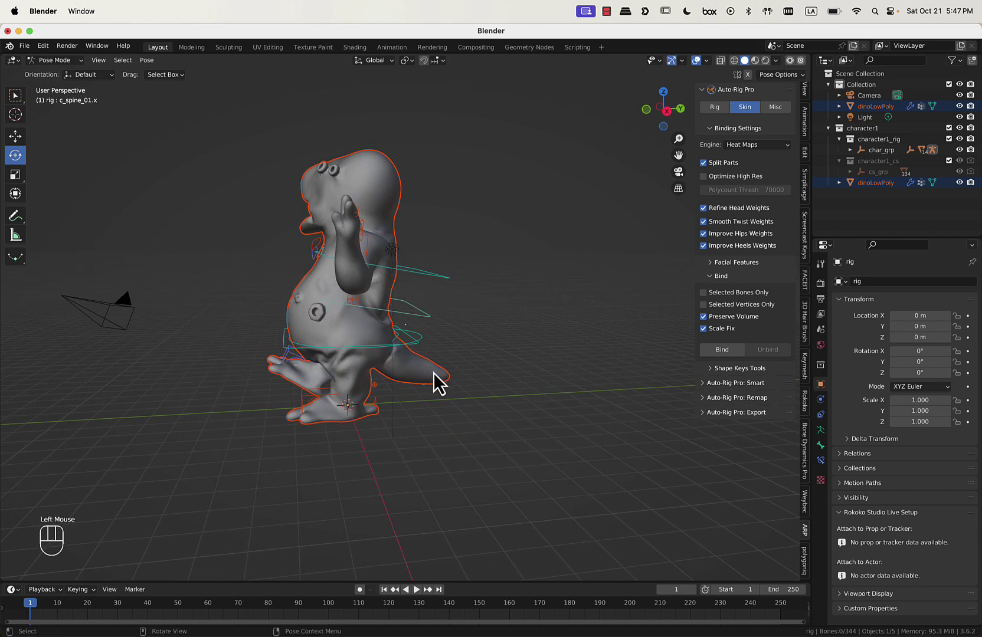
{"action": "scroll", "coordinate": [434, 384], "scroll_direction": "up", "scroll_amount": 2}
{"action": "left_click", "coordinate": [452, 434]}
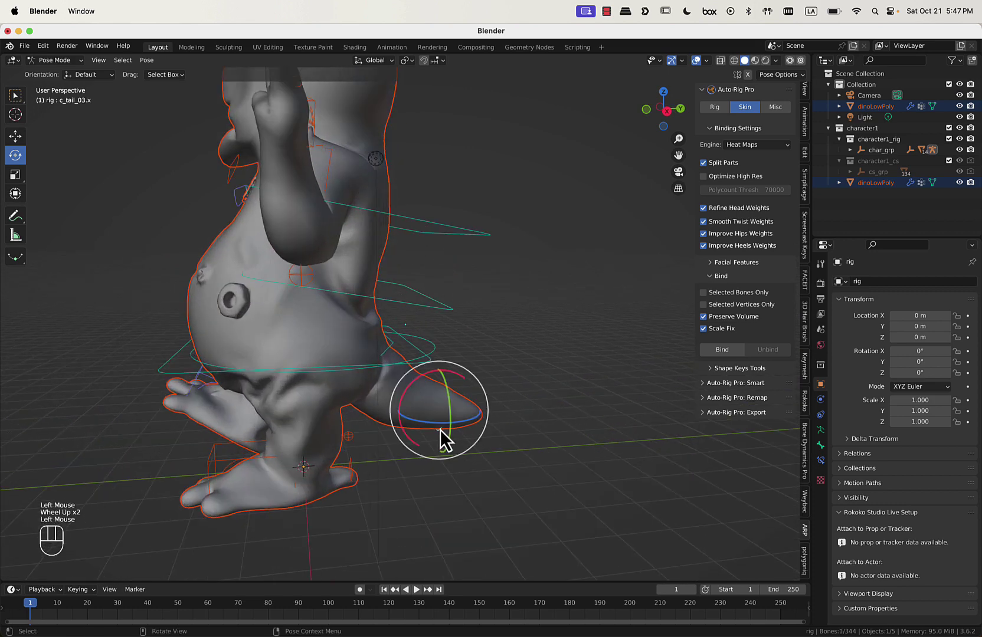
{"action": "key", "text": "g"}
{"action": "right_click", "coordinate": [446, 391]}
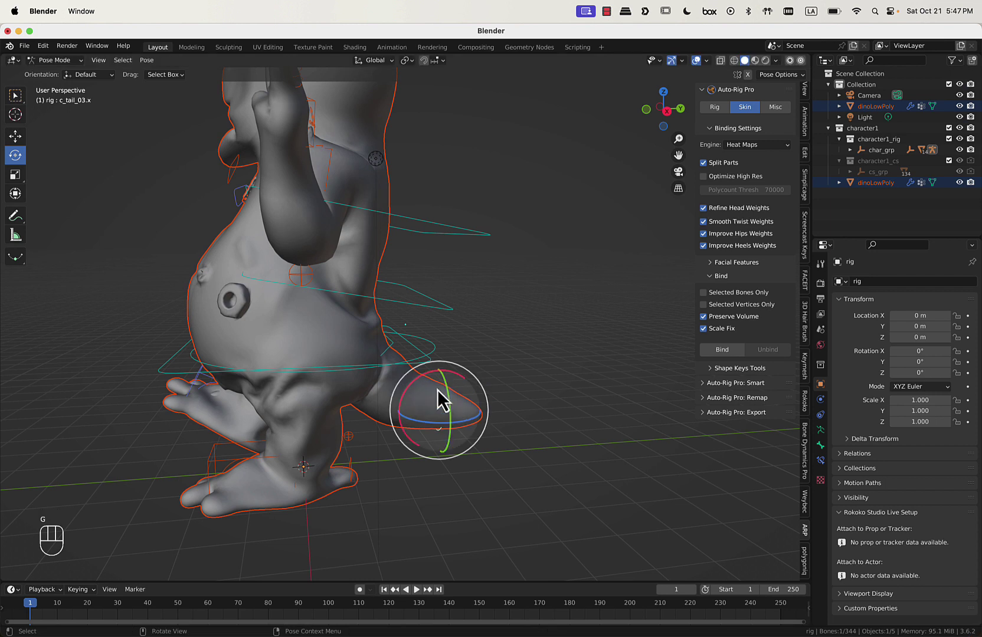
{"action": "mouse_move", "coordinate": [431, 394]}
{"action": "left_mouse_down"}
{"action": "mouse_move", "coordinate": [417, 408]}
{"action": "mouse_move", "coordinate": [461, 391]}
{"action": "mouse_move", "coordinate": [428, 404]}
{"action": "mouse_move", "coordinate": [416, 427]}
{"action": "mouse_move", "coordinate": [430, 407]}
{"action": "left_mouse_up"}
Freely rotate the middle tail controller c_tail_02.x to bend the tail.
{"action": "left_click", "coordinate": [421, 417]}
{"action": "left_click", "coordinate": [415, 399]}
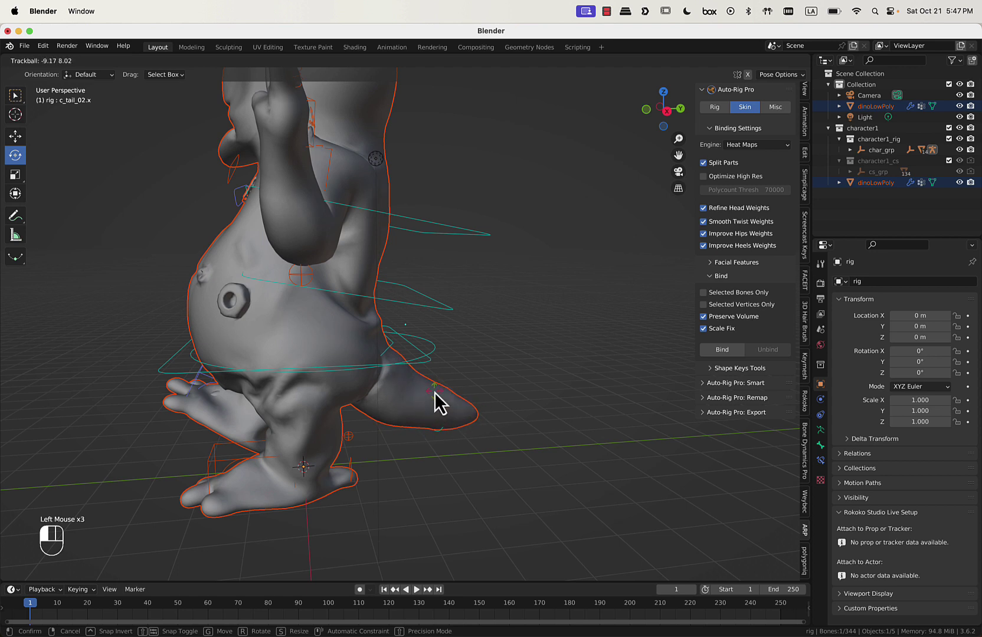
{"action": "left_click", "coordinate": [440, 404]}
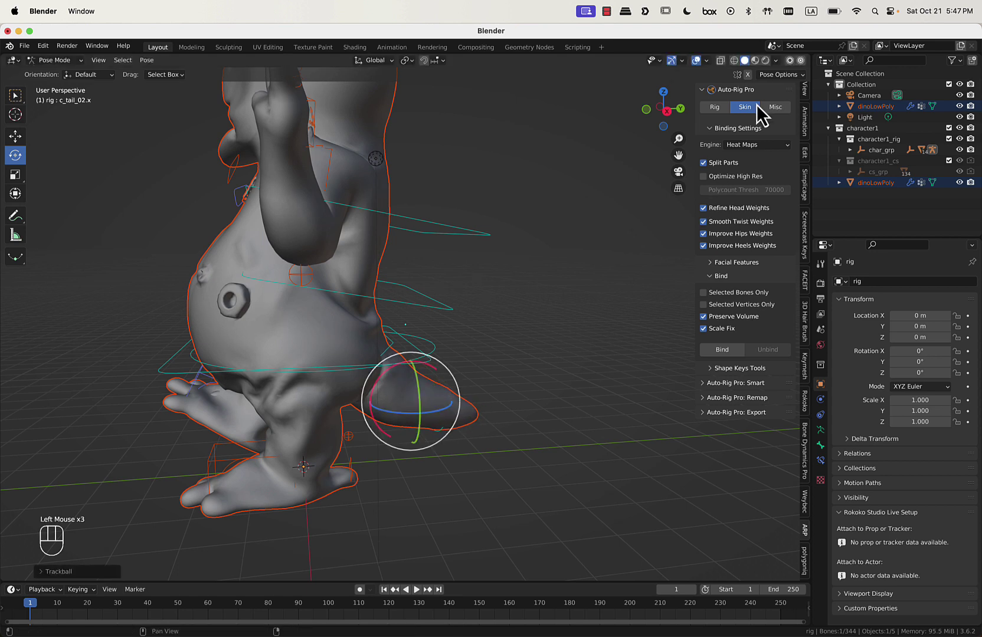
Open the custom shape of the middle tail controller c_tail_02.x for editing in Auto-Rig Pro's rig tools.
{"action": "left_click", "coordinate": [716, 108]}
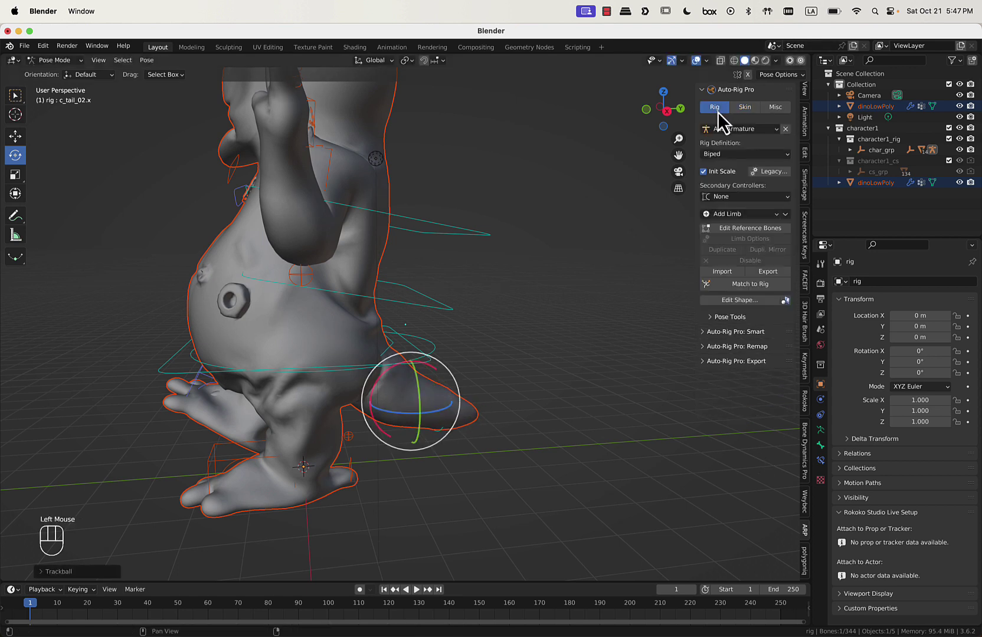
{"action": "left_click", "coordinate": [760, 302]}
{"action": "middle_click_drag", "start_coordinate": [548, 397], "coordinate": [506, 366]}
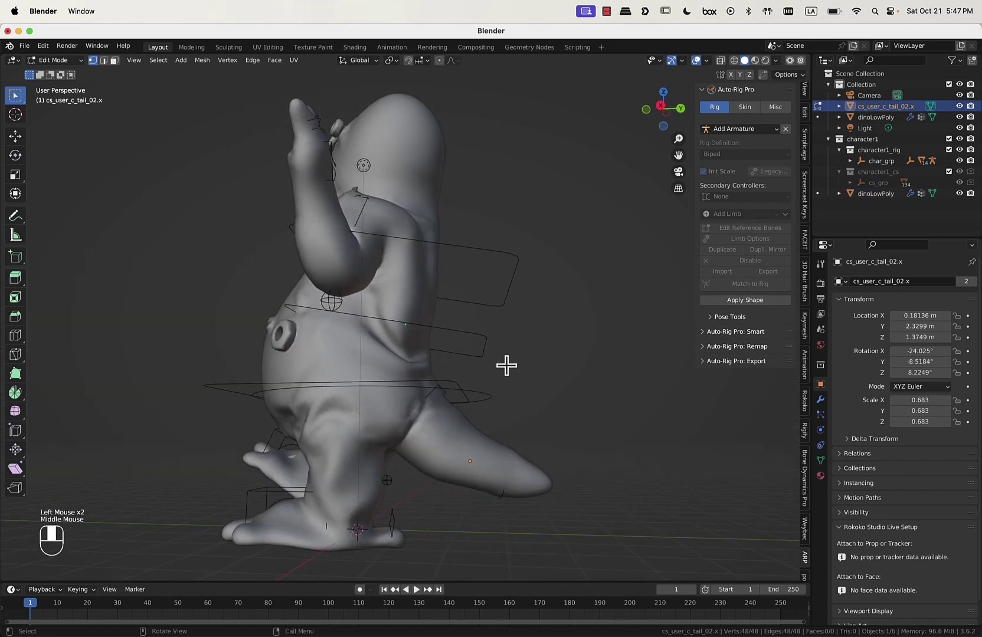
{"action": "scroll", "coordinate": [507, 366], "scroll_direction": "up", "scroll_amount": 2}
{"action": "scroll", "coordinate": [488, 390], "scroll_direction": "down", "scroll_amount": 2}
{"action": "middle_click_drag", "start_coordinate": [411, 326], "coordinate": [536, 370]}
{"action": "scroll", "coordinate": [428, 309], "scroll_direction": "down", "scroll_amount": 1}
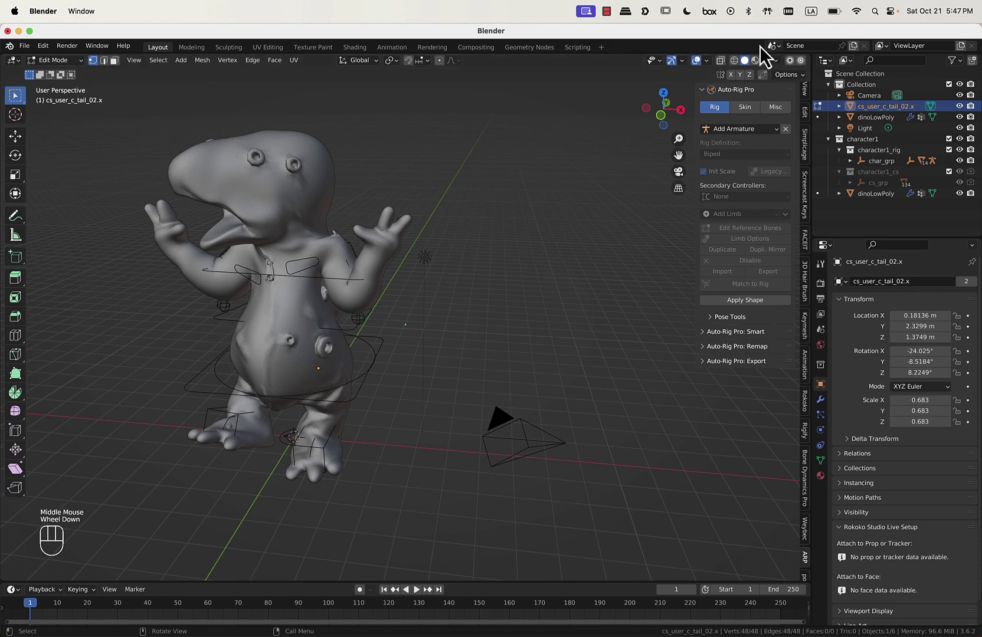
Switch the viewport to wireframe shading and deselect all vertices of the tail controller's shape.
{"action": "left_click", "coordinate": [734, 61]}
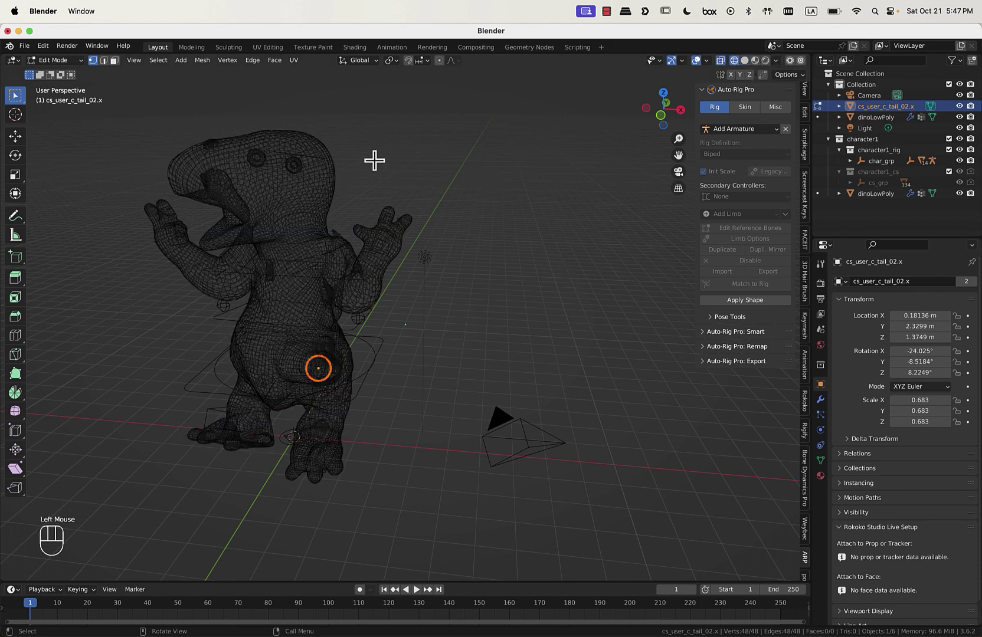
{"action": "left_click", "coordinate": [315, 160]}
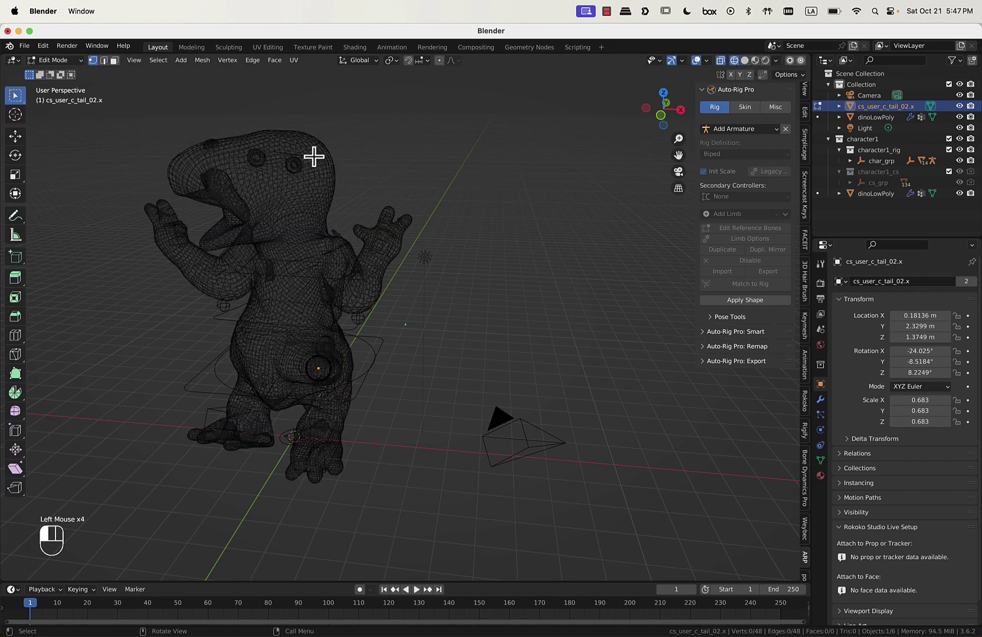
{"action": "middle_click_drag", "start_coordinate": [313, 162], "coordinate": [395, 230], "text": "shift"}
{"action": "scroll", "coordinate": [394, 232], "scroll_direction": "up", "scroll_amount": 2}
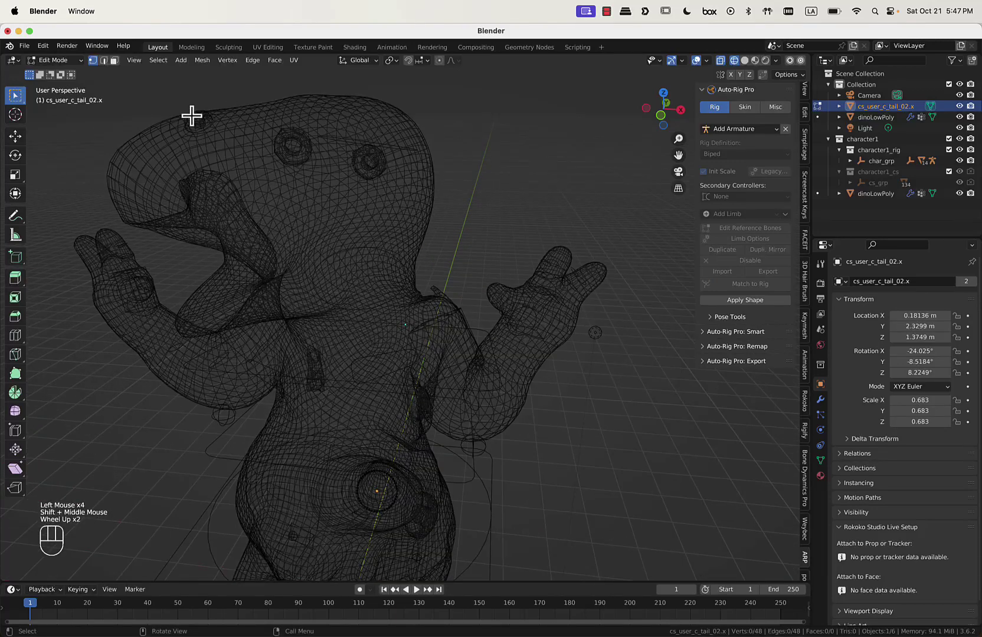
Leave Edit Mode of the tail shape for Object Mode and select the character's rig.
{"action": "left_click", "coordinate": [53, 63]}
{"action": "left_click", "coordinate": [54, 90]}
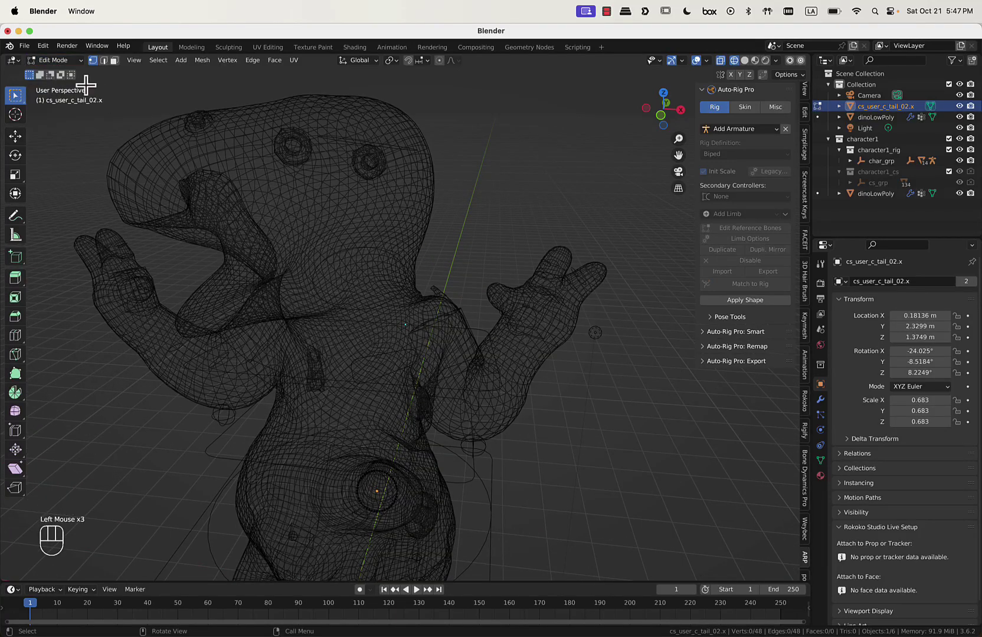
{"action": "left_click", "coordinate": [67, 60]}
{"action": "left_click", "coordinate": [71, 73]}
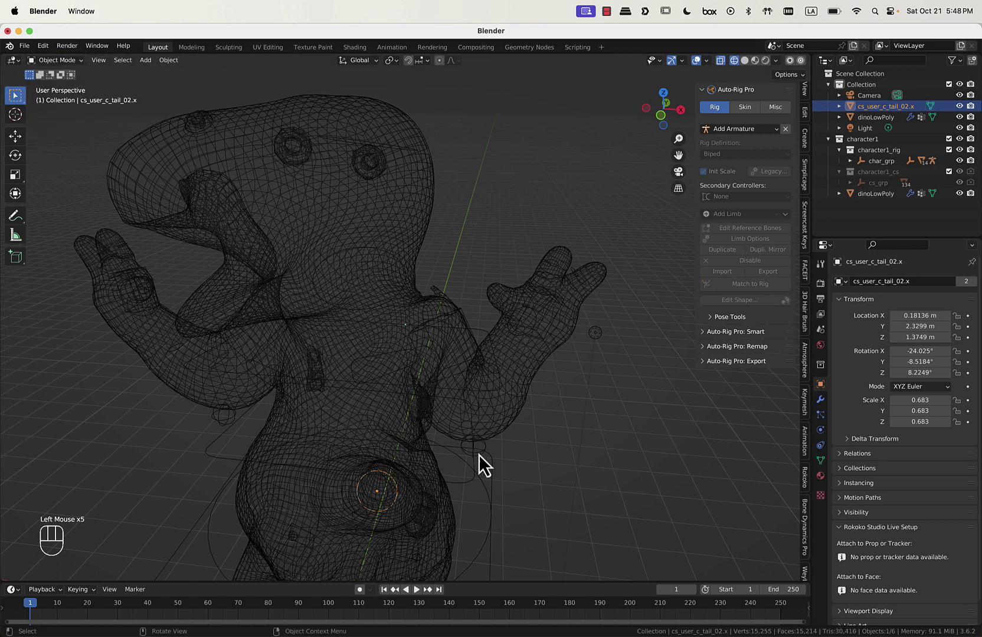
{"action": "left_click", "coordinate": [480, 472]}
{"action": "left_click", "coordinate": [476, 470]}
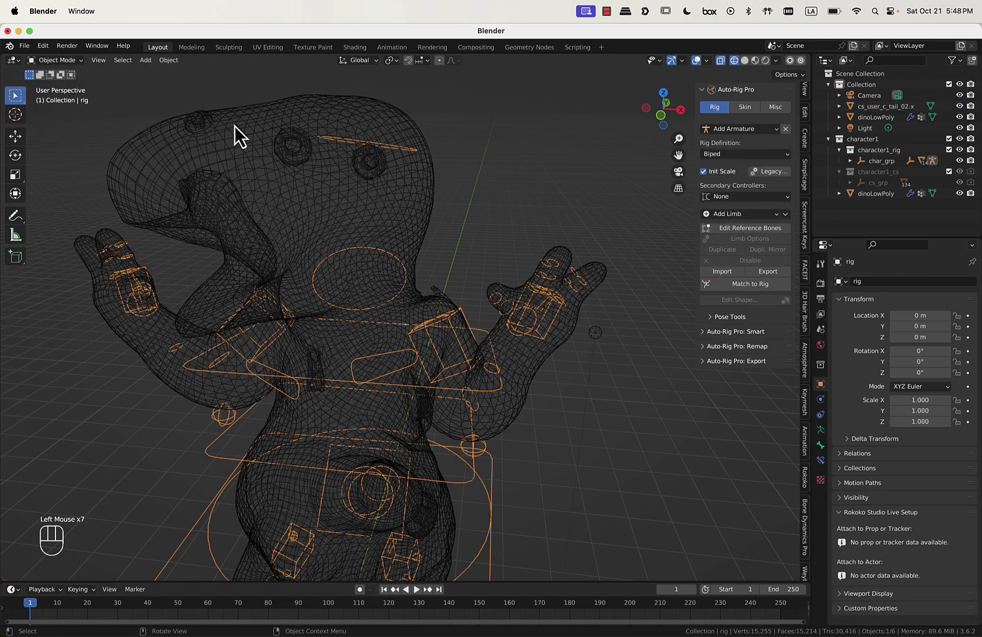
{"action": "left_click", "coordinate": [66, 61]}
{"action": "left_click", "coordinate": [72, 89]}
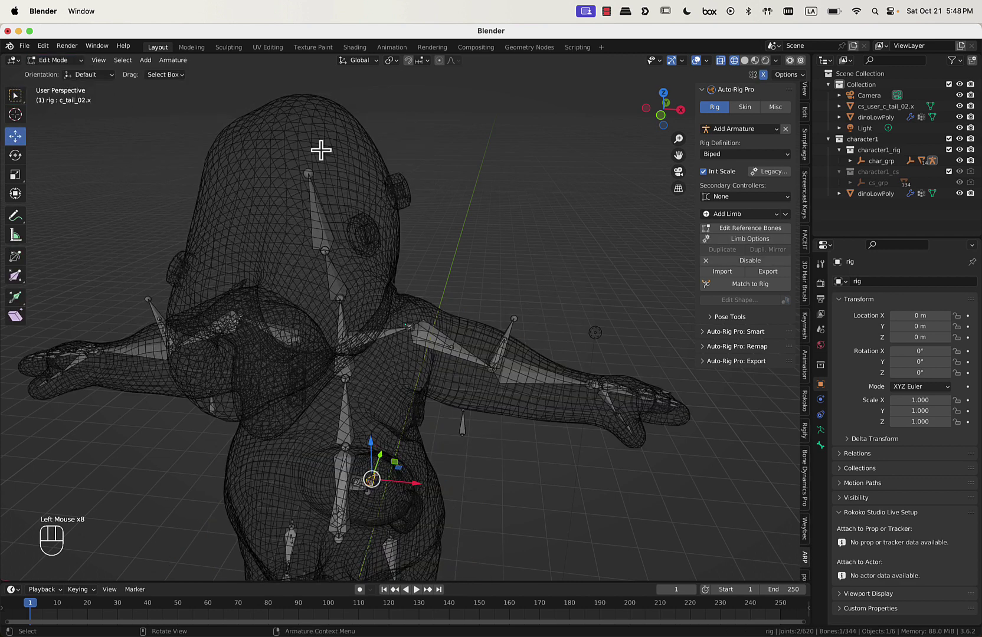
{"action": "left_click", "coordinate": [54, 60]}
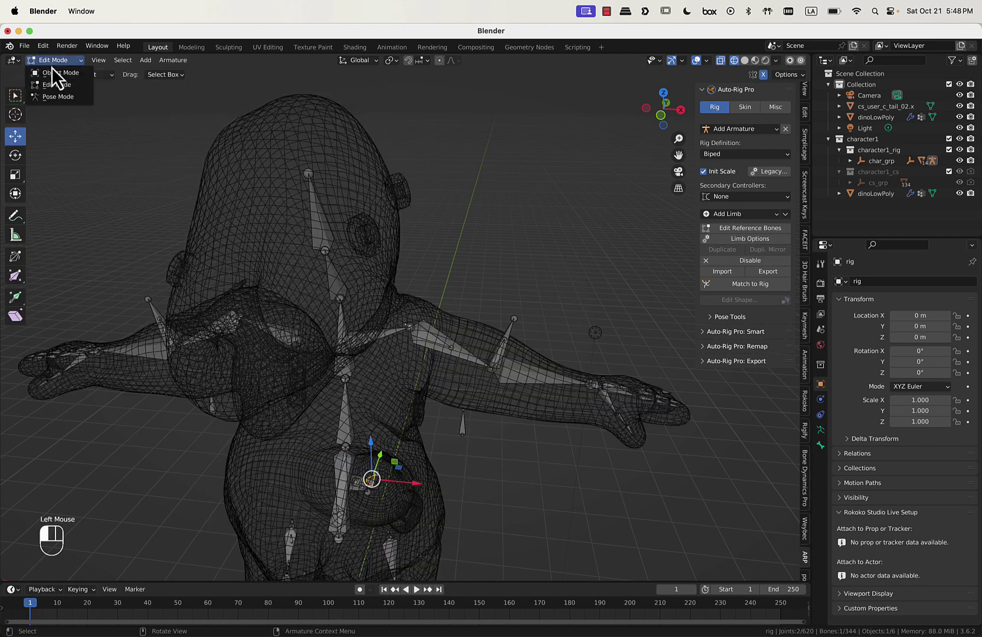
{"action": "left_click", "coordinate": [52, 67]}
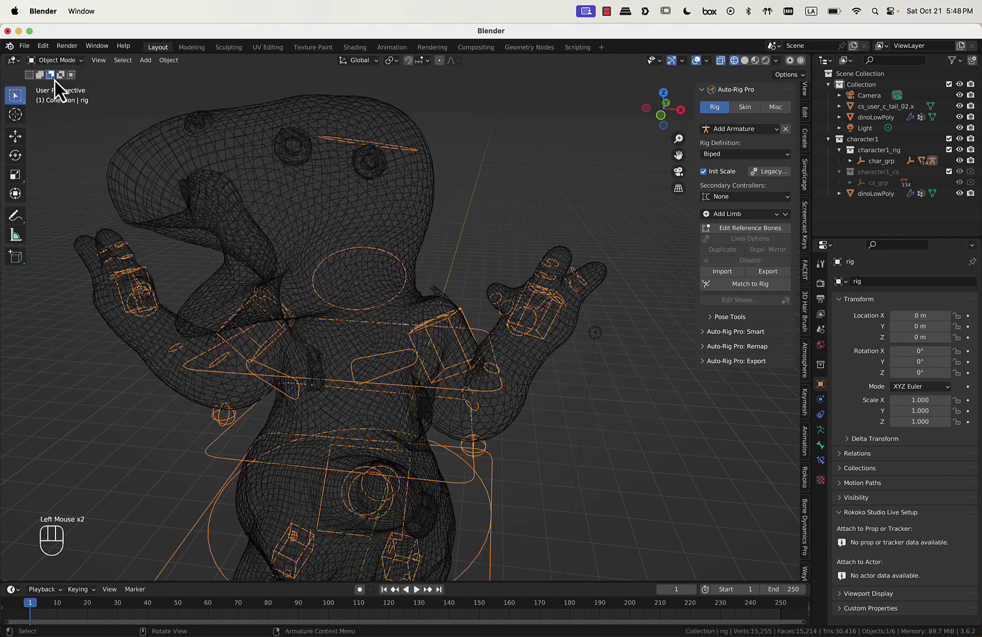
Edit the head controller c_head.x's shape: scale its ring by about 2.86 and move it about 0.87 m to sit above the head.
{"action": "left_click", "coordinate": [750, 299]}
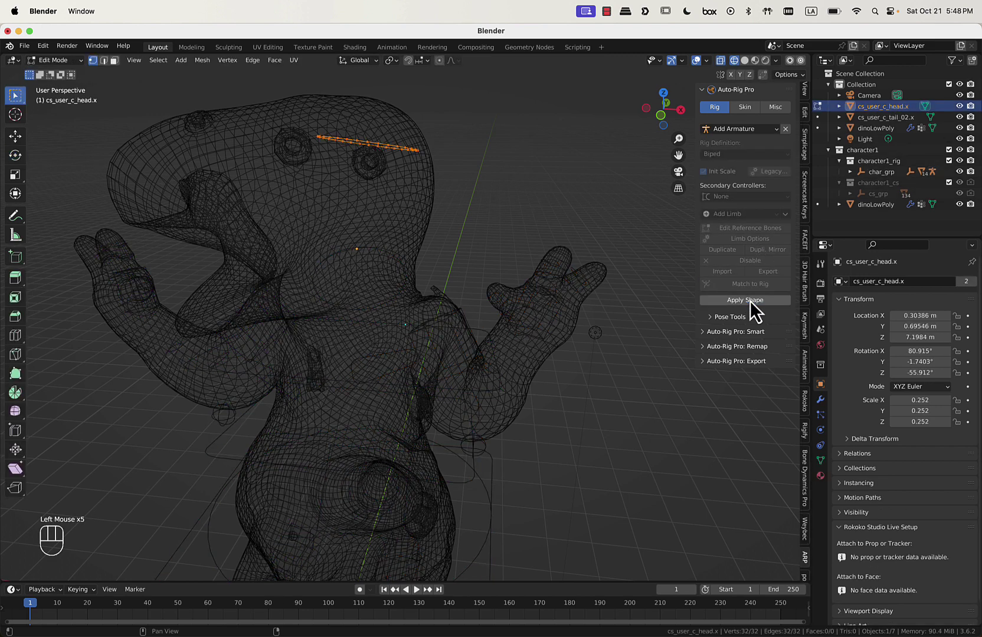
{"action": "key", "text": "s"}
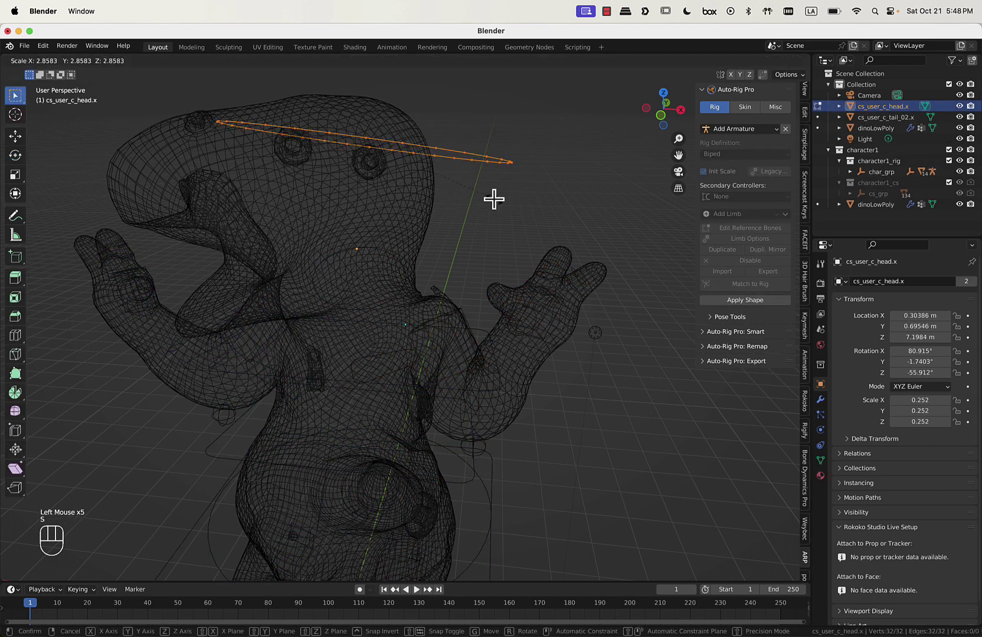
{"action": "left_click", "coordinate": [494, 200]}
{"action": "middle_click_drag", "start_coordinate": [494, 199], "coordinate": [442, 171]}
{"action": "key", "text": "g"}
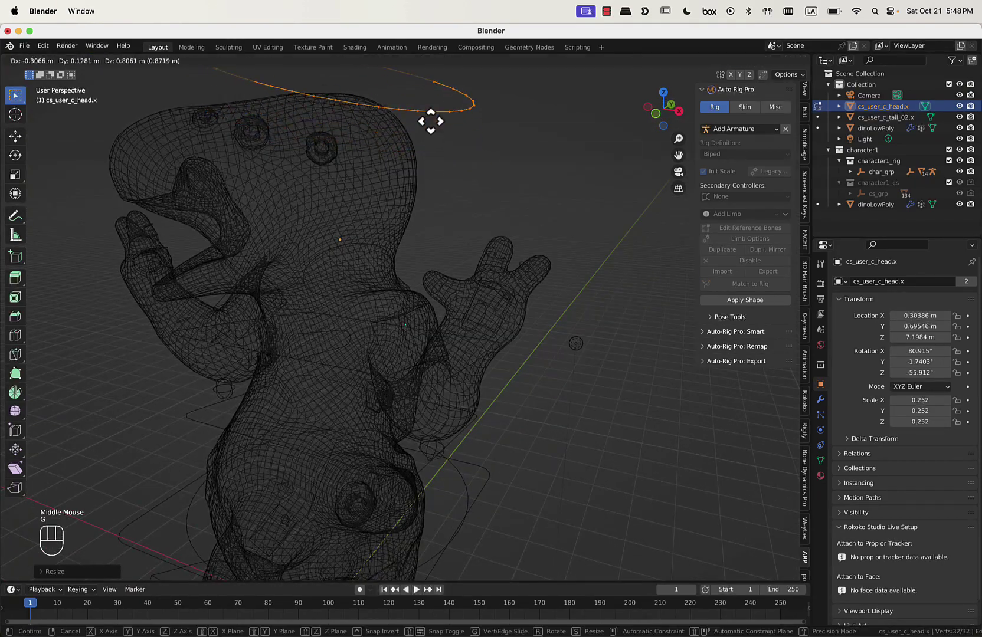
{"action": "left_click", "coordinate": [431, 121]}
{"action": "scroll", "coordinate": [430, 121], "scroll_direction": "down", "scroll_amount": 2}
{"action": "middle_click_drag", "start_coordinate": [429, 123], "coordinate": [394, 154]}
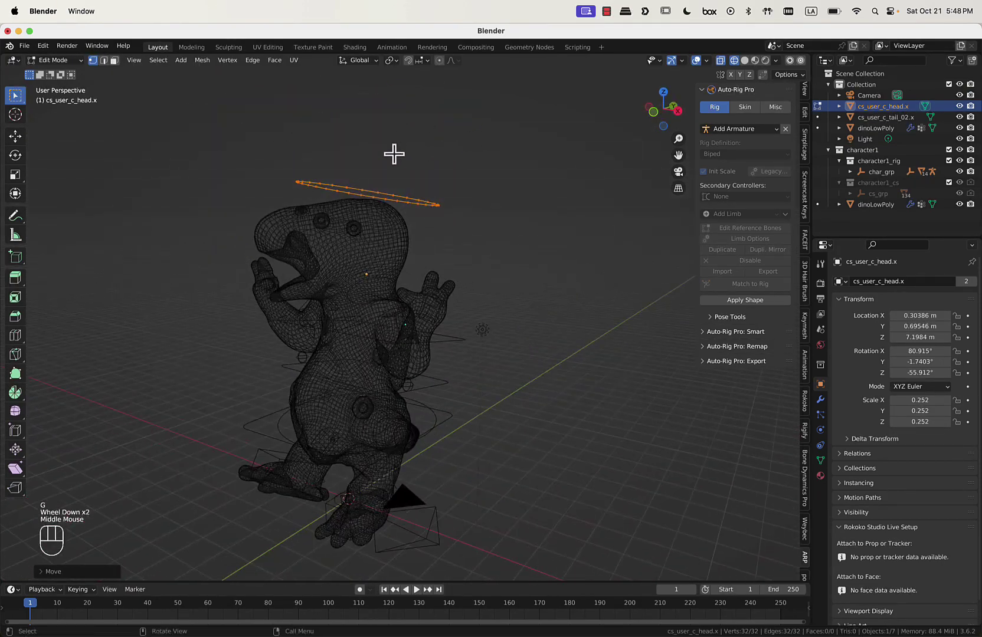
Try to box-select the controllers around the tail, then return to Object Mode and select the rig.
{"action": "scroll", "coordinate": [442, 350], "scroll_direction": "up", "scroll_amount": 1}
{"action": "middle_click_drag", "start_coordinate": [442, 350], "coordinate": [442, 383]}
{"action": "scroll", "coordinate": [442, 384], "scroll_direction": "up", "scroll_amount": 2}
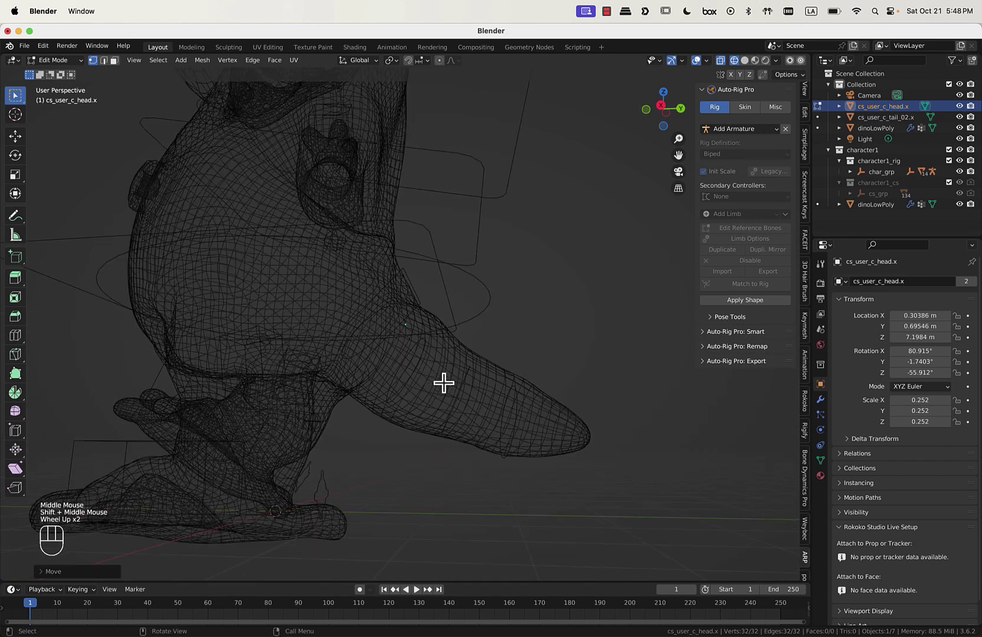
{"action": "left_click_drag", "start_coordinate": [406, 356], "coordinate": [582, 502]}
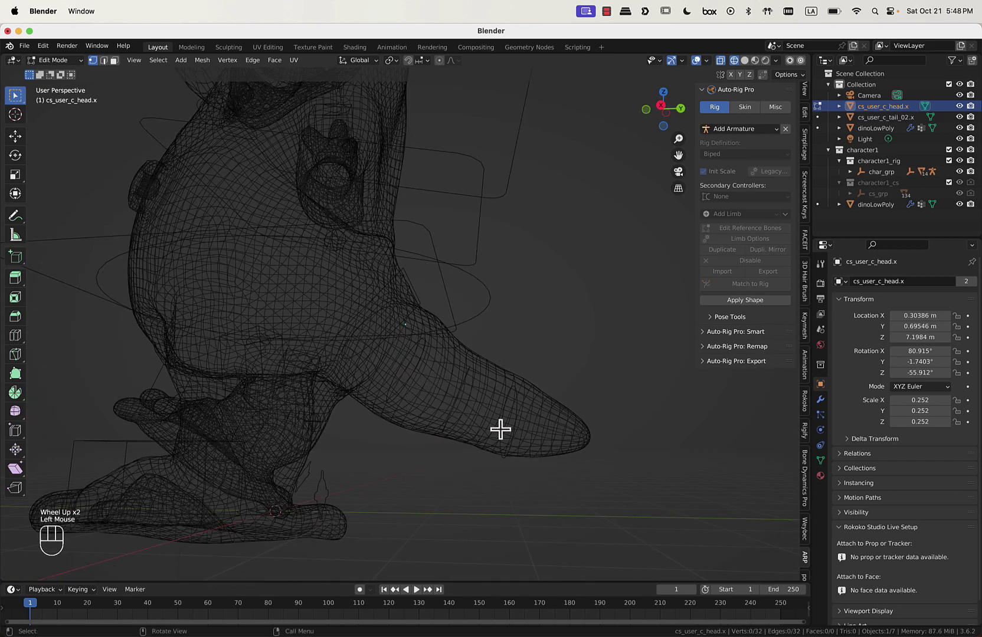
{"action": "left_click", "coordinate": [64, 60]}
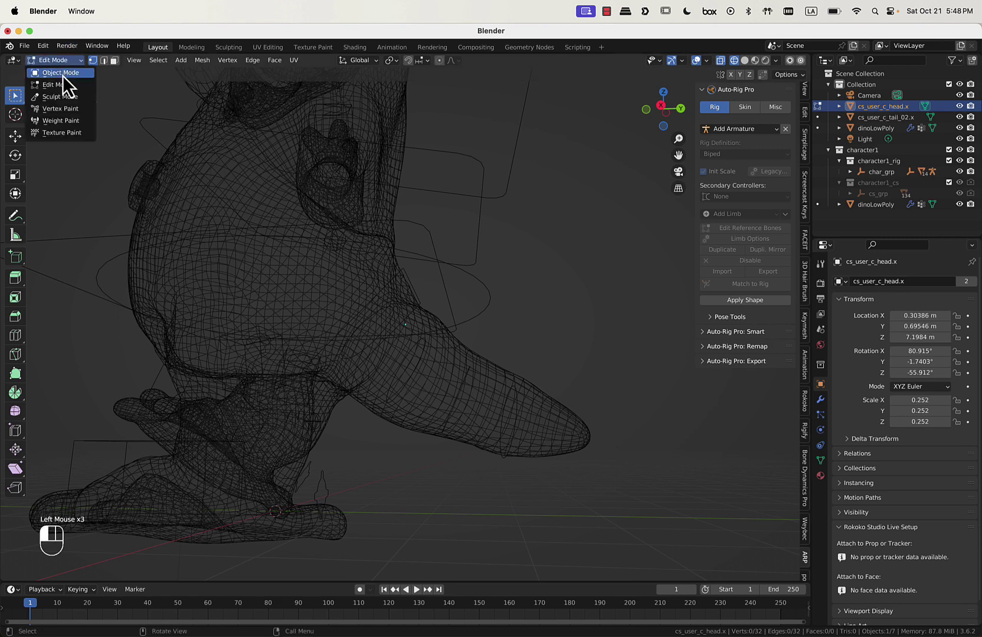
{"action": "left_click", "coordinate": [59, 71]}
{"action": "left_click", "coordinate": [483, 305]}
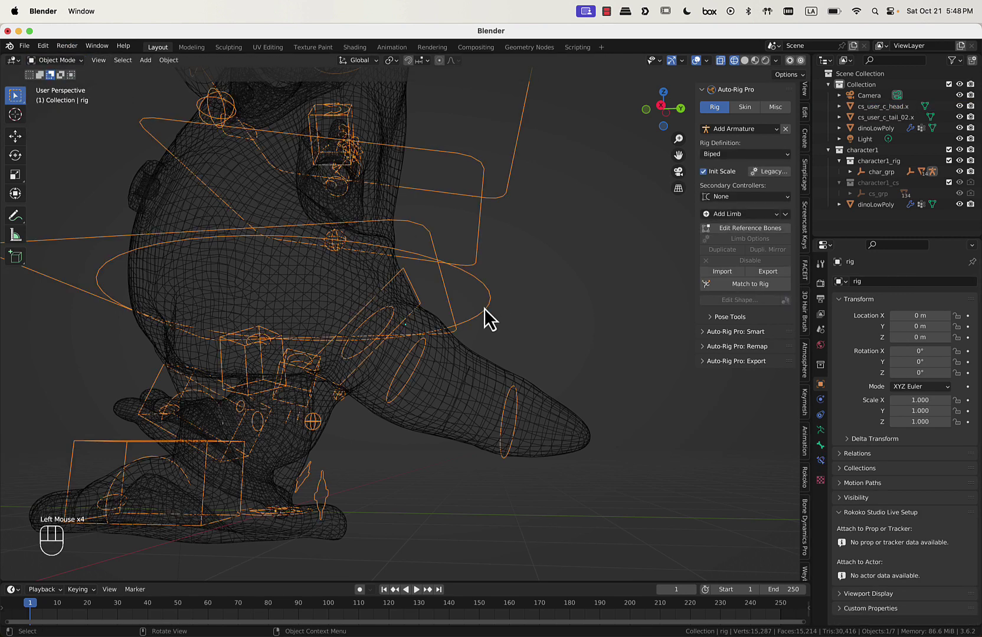
Select the tail shape cs_user_c_tail_02.x and add the dinoLowPoly mesh and the rig to the selection.
{"action": "left_click", "coordinate": [463, 382]}
{"action": "left_click", "coordinate": [464, 381]}
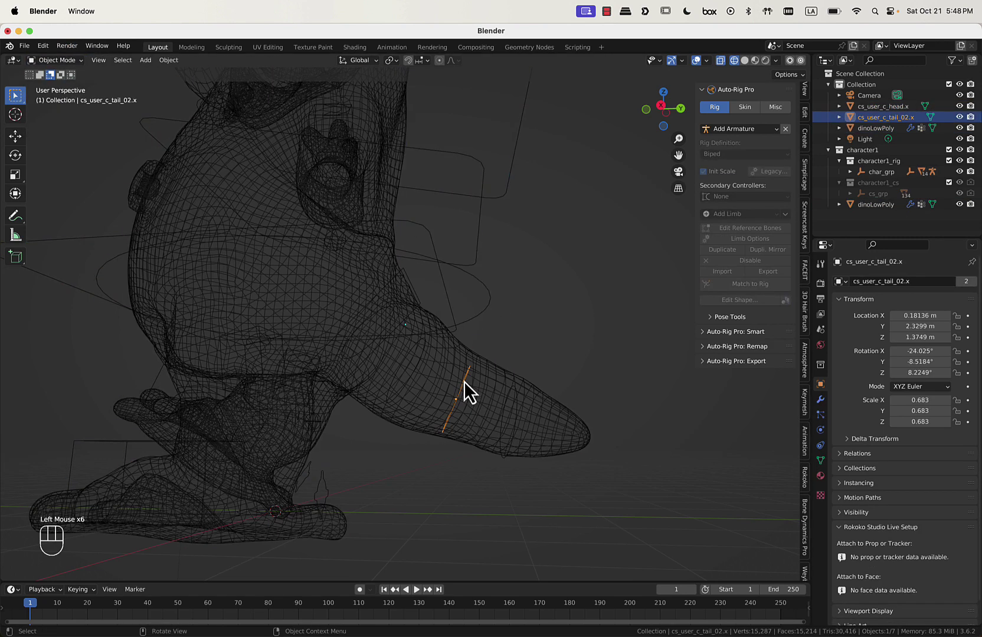
{"action": "left_click", "coordinate": [518, 414], "text": "shift"}
{"action": "left_click", "coordinate": [517, 414], "text": "shift"}
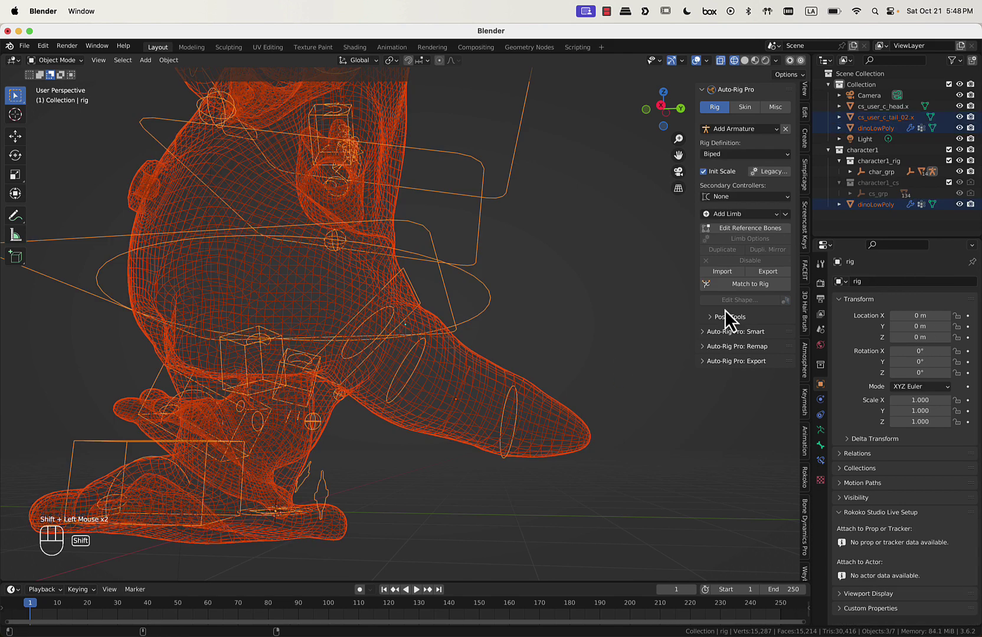
Run Match to Rig and open the head controller's custom shape for editing again, with its vertices deselected.
{"action": "left_click", "coordinate": [744, 287]}
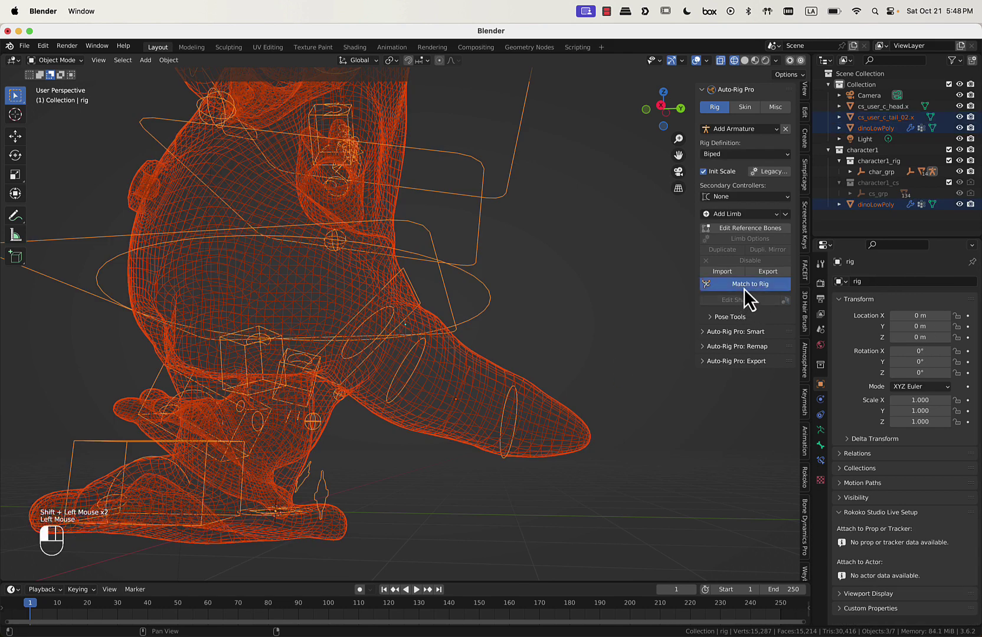
{"action": "left_click", "coordinate": [747, 299]}
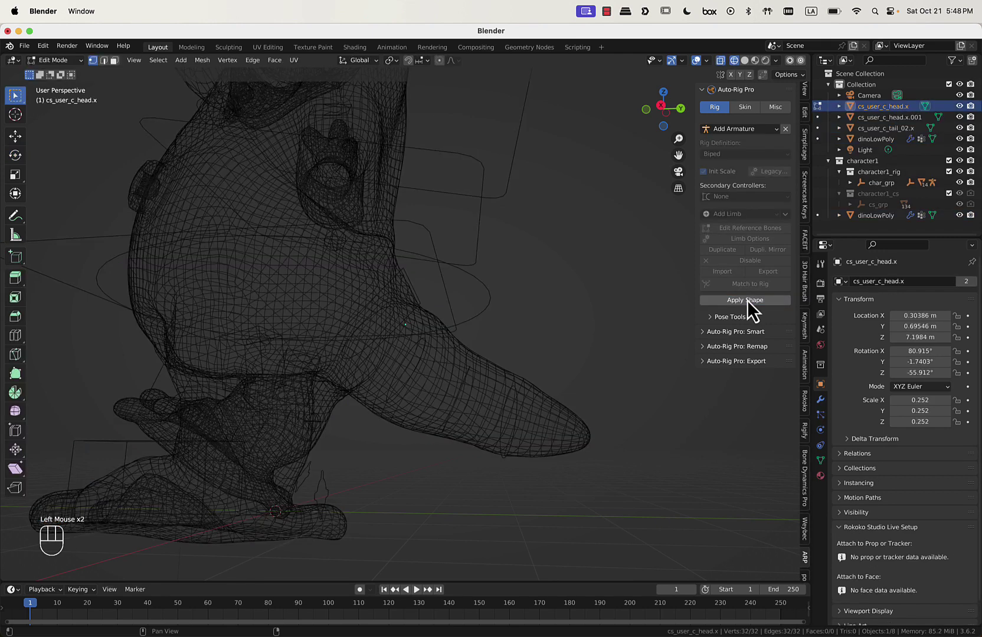
{"action": "left_click_drag", "start_coordinate": [517, 348], "coordinate": [525, 486]}
{"action": "scroll", "coordinate": [476, 388], "scroll_direction": "down", "scroll_amount": 3}
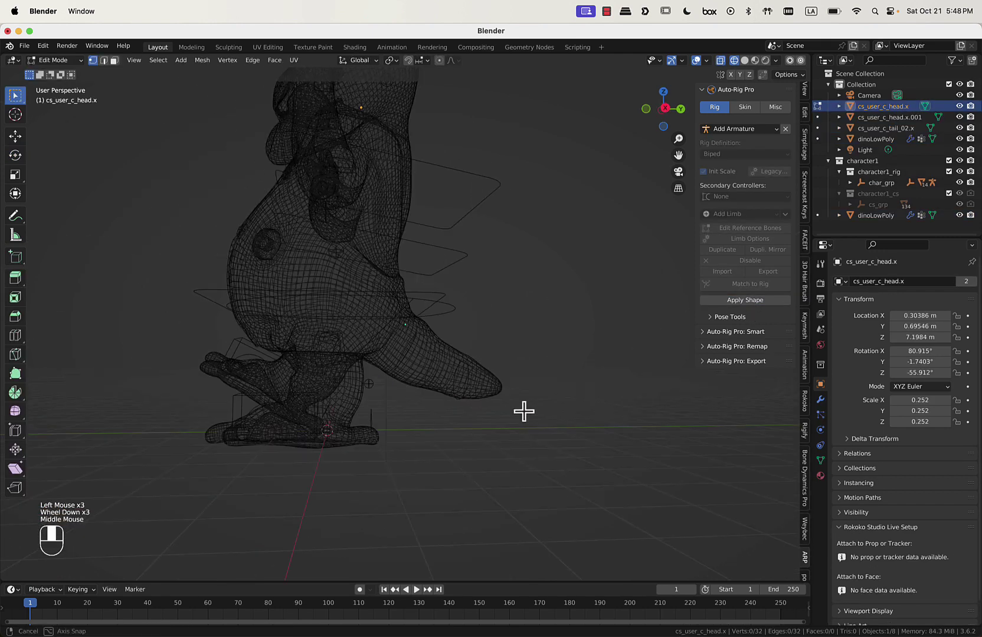
{"action": "middle_click_drag", "start_coordinate": [523, 409], "coordinate": [532, 418]}
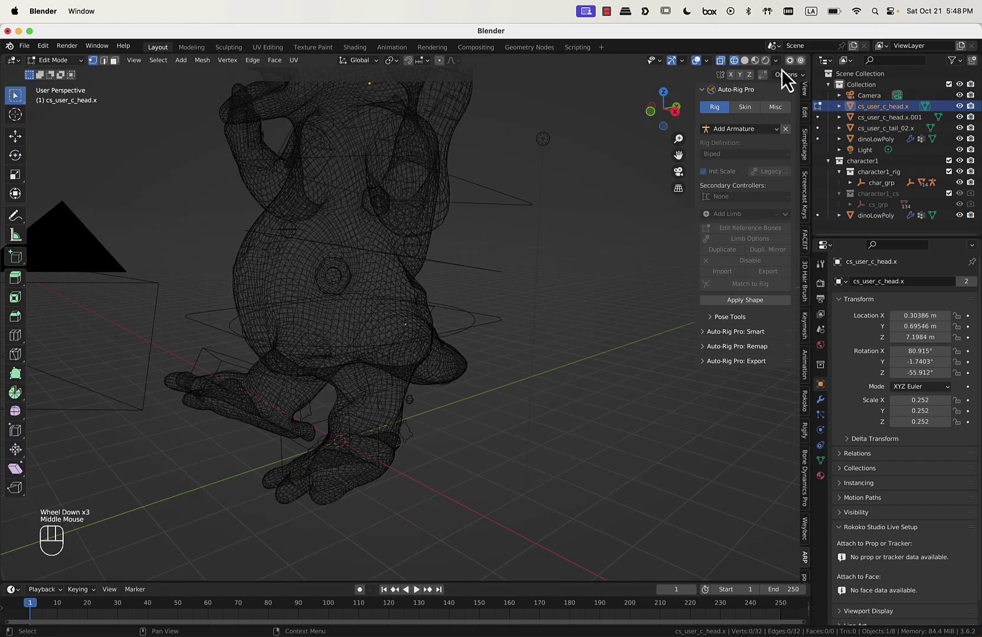
Restore solid shading and return the head controller's shape cs_user_c_head.x to Object Mode.
{"action": "left_click", "coordinate": [749, 62]}
{"action": "left_click", "coordinate": [746, 63]}
{"action": "scroll", "coordinate": [377, 241], "scroll_direction": "down", "scroll_amount": 2}
{"action": "middle_click_drag", "start_coordinate": [377, 241], "coordinate": [443, 239]}
{"action": "scroll", "coordinate": [443, 238], "scroll_direction": "up", "scroll_amount": 1}
{"action": "left_click", "coordinate": [71, 62]}
{"action": "left_click", "coordinate": [74, 72]}
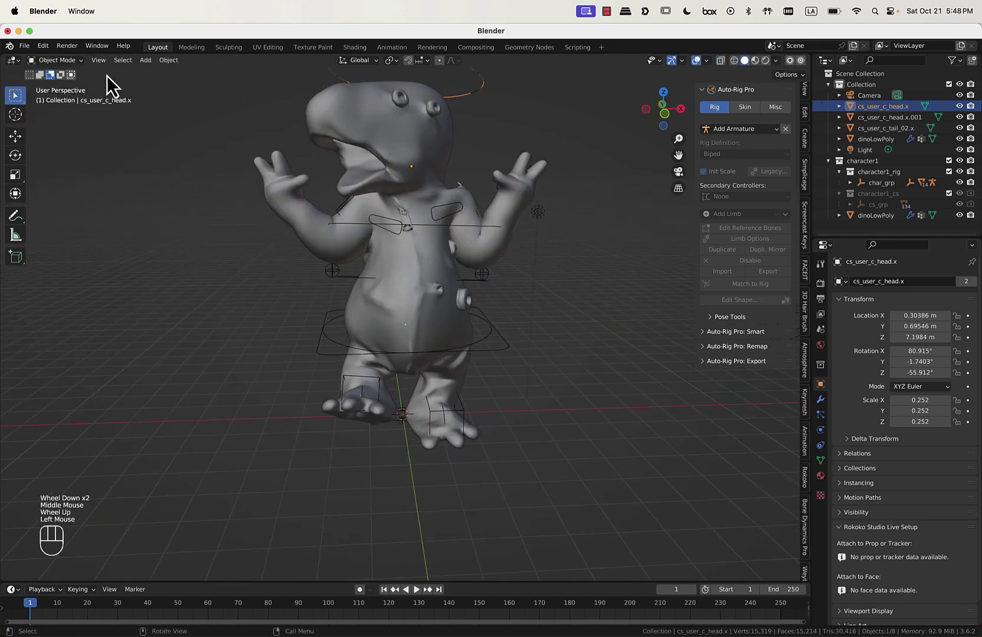
Select the rig, put it in Pose Mode and pick the enlarged head controller c_head.x above the head.
{"action": "left_click", "coordinate": [59, 58]}
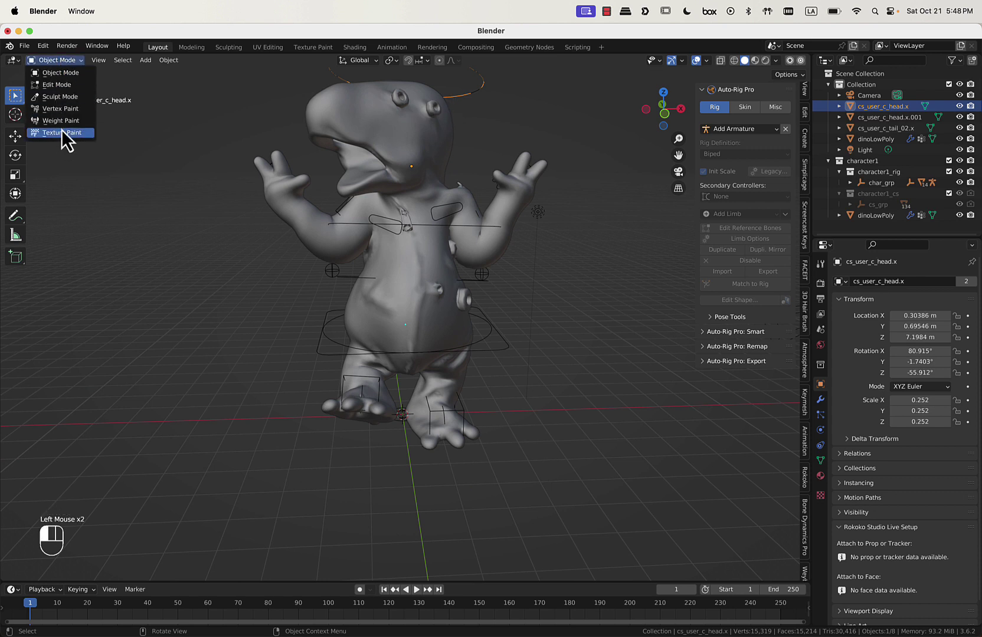
{"action": "left_click", "coordinate": [343, 275]}
{"action": "left_click", "coordinate": [62, 60]}
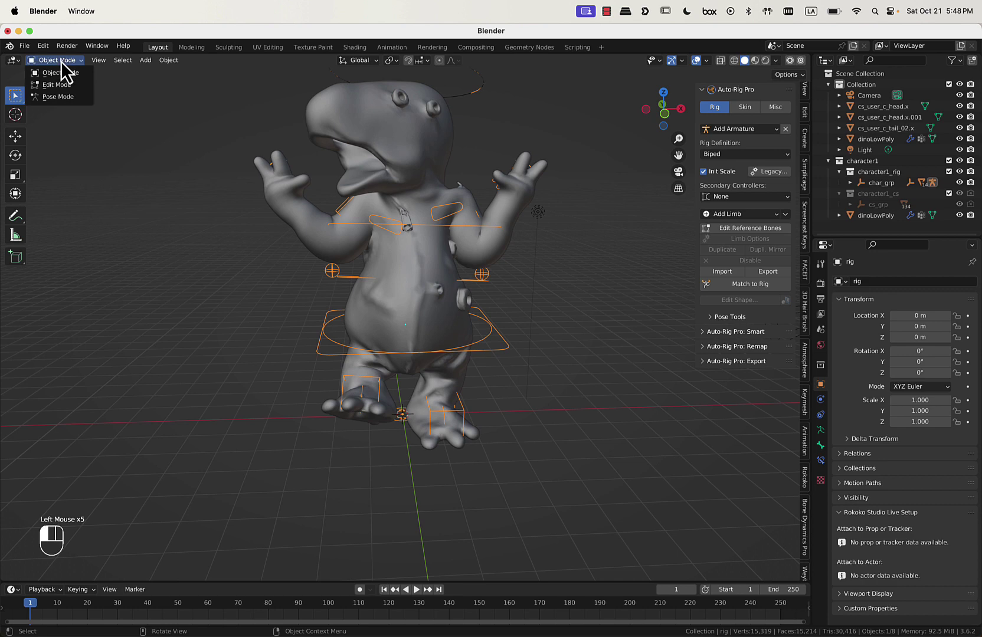
{"action": "left_click", "coordinate": [62, 100]}
{"action": "left_click", "coordinate": [478, 99]}
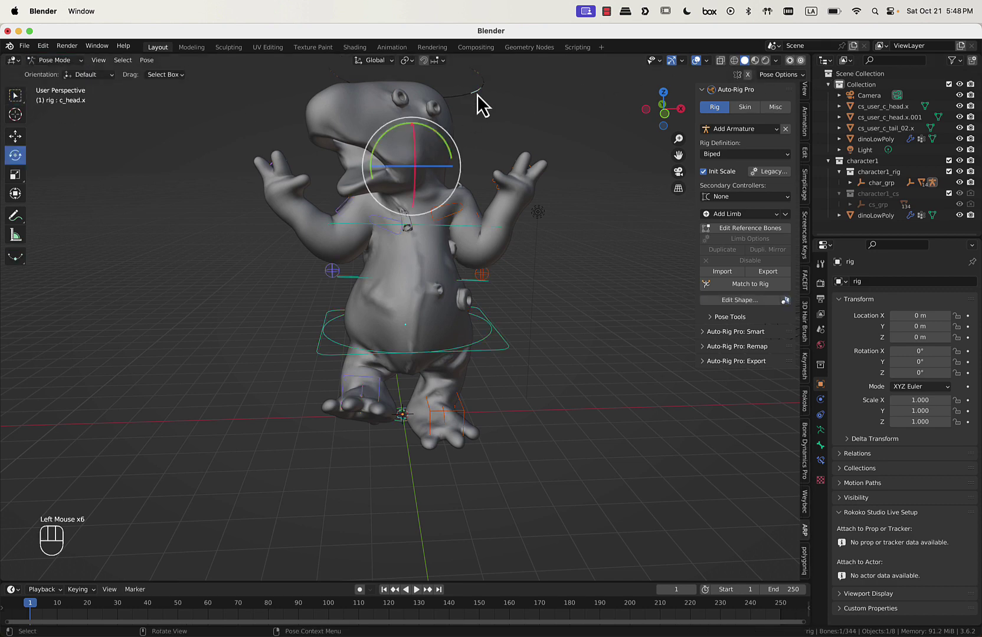
Freely rotate the head controller c_head.x to turn the face toward the front and tilt the head, then deselect it.
{"action": "scroll", "coordinate": [483, 105], "scroll_direction": "down", "scroll_amount": 1}
{"action": "left_click_drag", "start_coordinate": [427, 245], "coordinate": [360, 168]}
{"action": "left_click", "coordinate": [359, 168]}
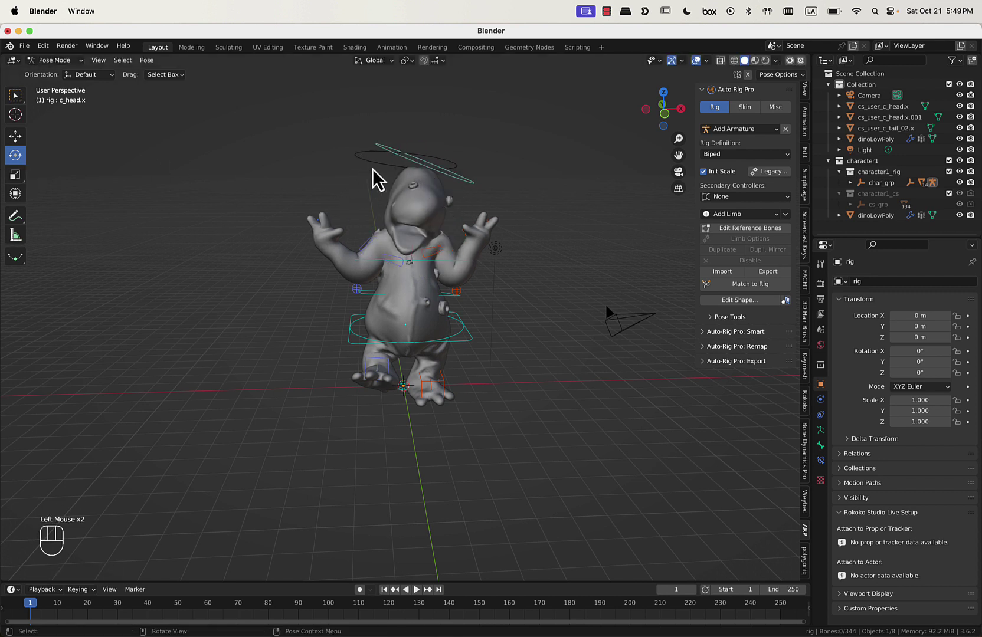
{"action": "scroll", "coordinate": [463, 199], "scroll_direction": "up", "scroll_amount": 2}
{"action": "middle_click_drag", "start_coordinate": [464, 198], "coordinate": [431, 195]}
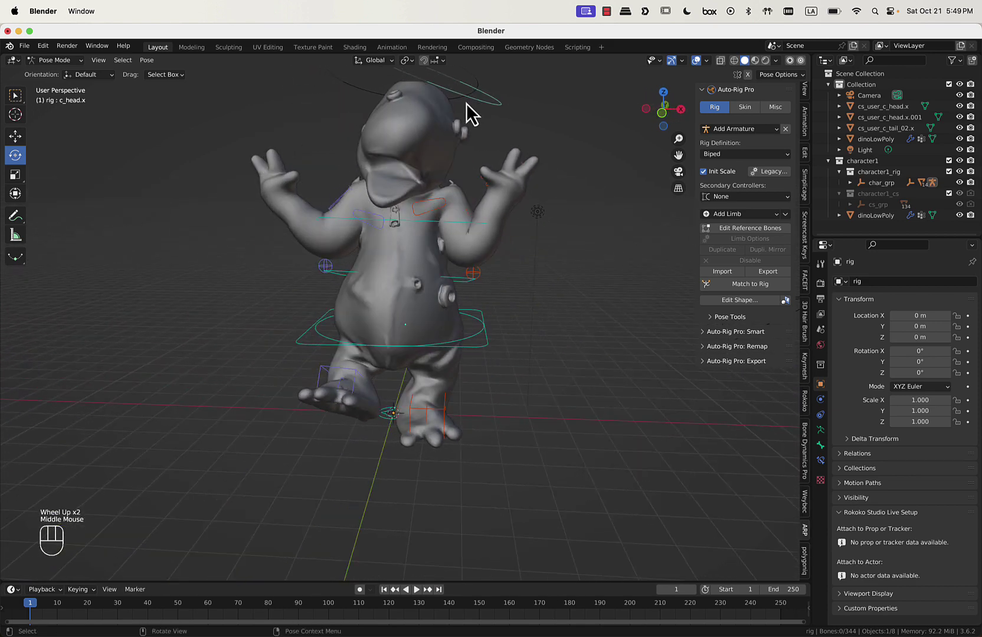
{"action": "key", "text": "shift+space"}
{"action": "left_click", "coordinate": [388, 169]}
{"action": "scroll", "coordinate": [435, 146], "scroll_direction": "down", "scroll_amount": 1}
{"action": "left_click", "coordinate": [424, 215]}
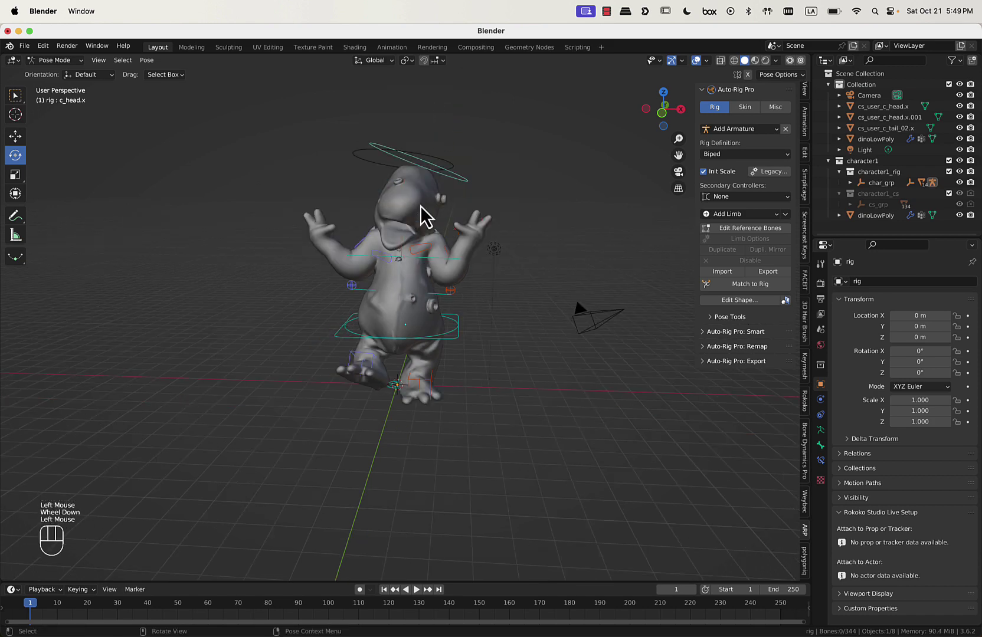
Reselect the head controller c_head.x by its ring and freely rotate the head back toward the raised right hand.
{"action": "left_click", "coordinate": [463, 187]}
{"action": "left_click_drag", "start_coordinate": [460, 192], "coordinate": [392, 211]}
{"action": "scroll", "coordinate": [390, 188], "scroll_direction": "down", "scroll_amount": 1}
{"action": "scroll", "coordinate": [402, 180], "scroll_direction": "up", "scroll_amount": 2, "text": "shift"}
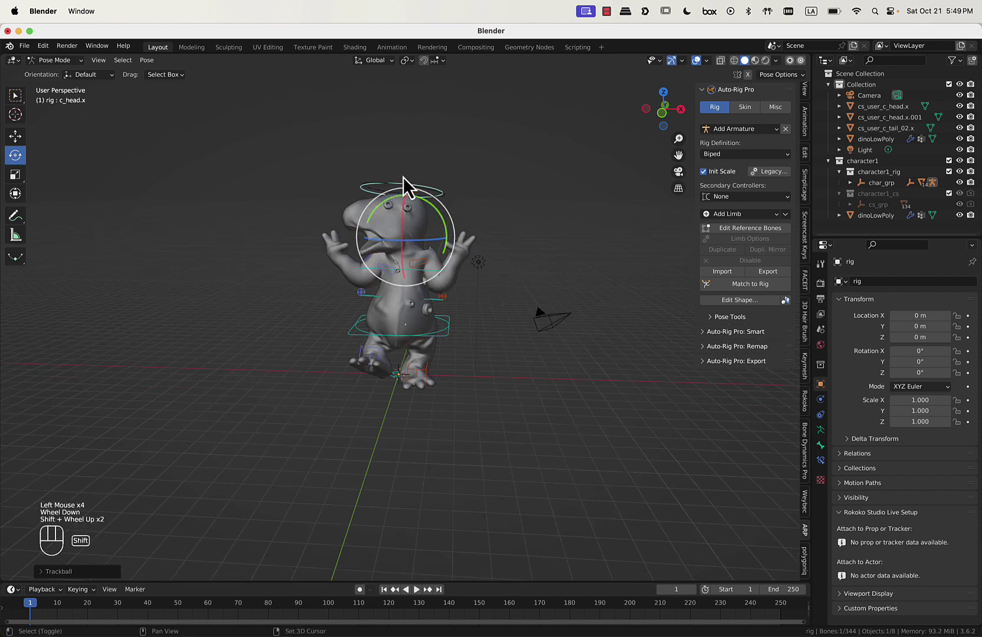
{"action": "scroll", "coordinate": [463, 260], "scroll_direction": "up", "scroll_amount": 1}
{"action": "middle_click_drag", "start_coordinate": [460, 274], "coordinate": [566, 252], "text": "shift"}
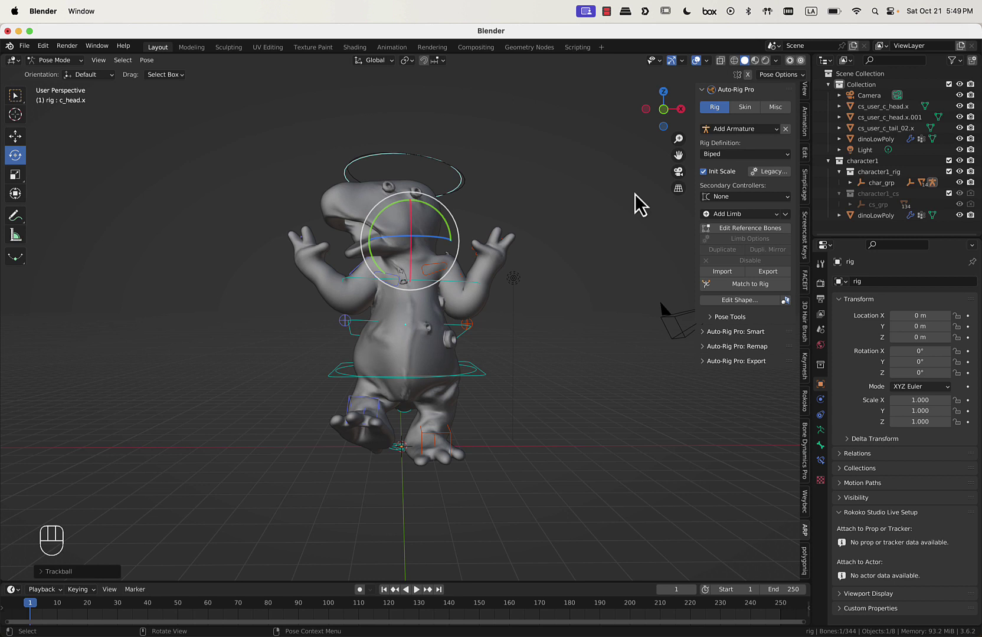
Start a new file without saving the current one and delete the default cube.
{"action": "left_click", "coordinate": [25, 46]}
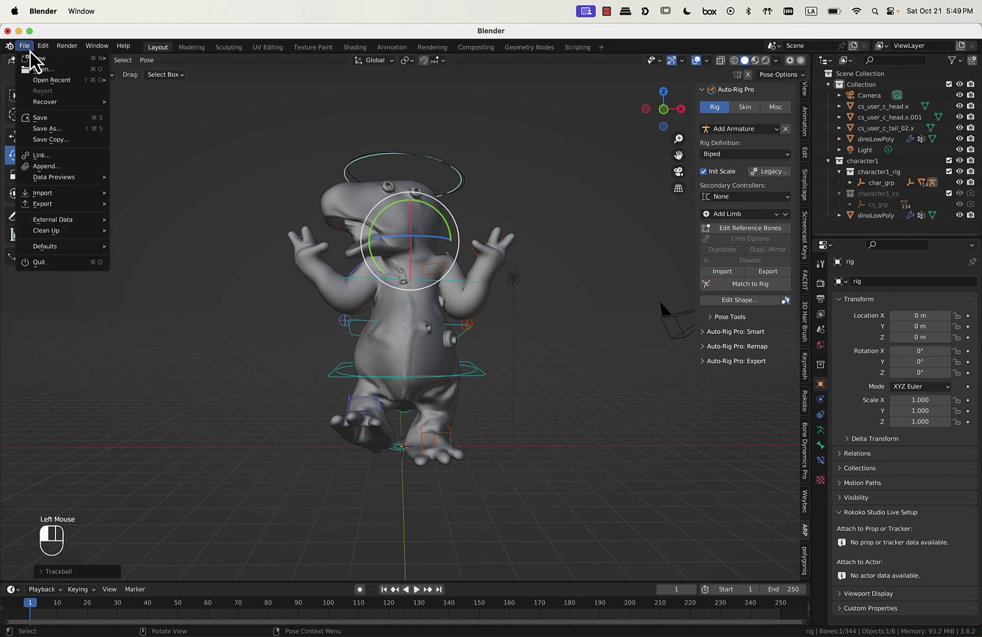
{"action": "mouse_move", "coordinate": [30, 58]}
{"action": "left_click", "coordinate": [140, 58]}
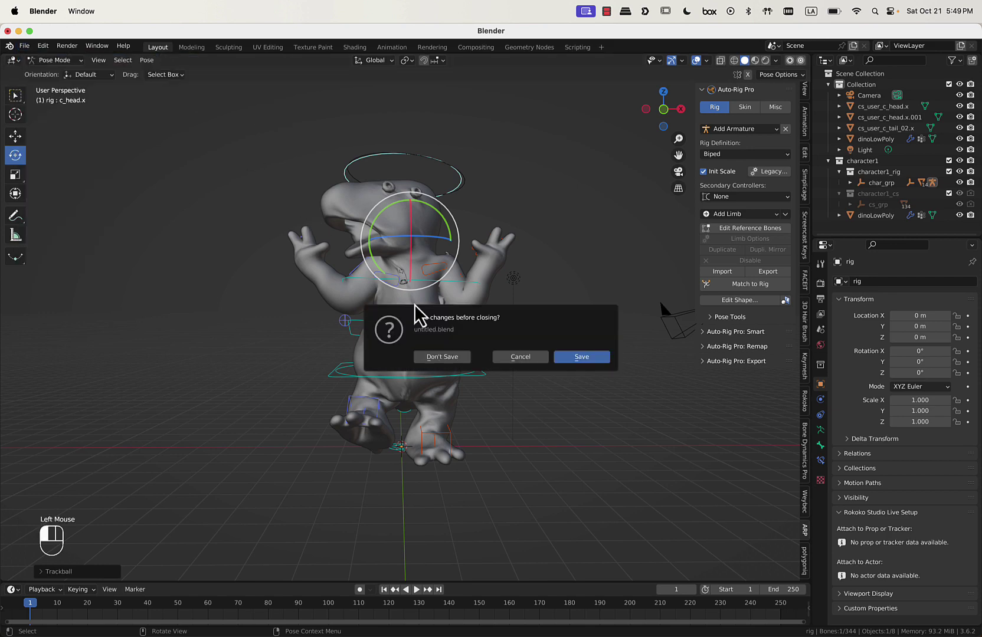
{"action": "left_click", "coordinate": [440, 357]}
{"action": "key", "text": "x"}
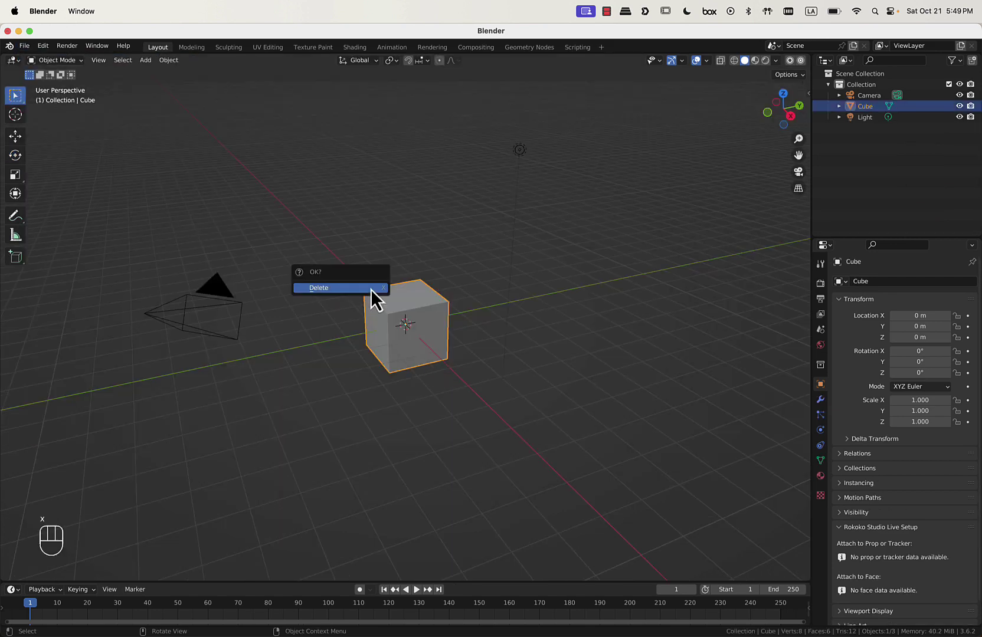
{"action": "left_click", "coordinate": [371, 289]}
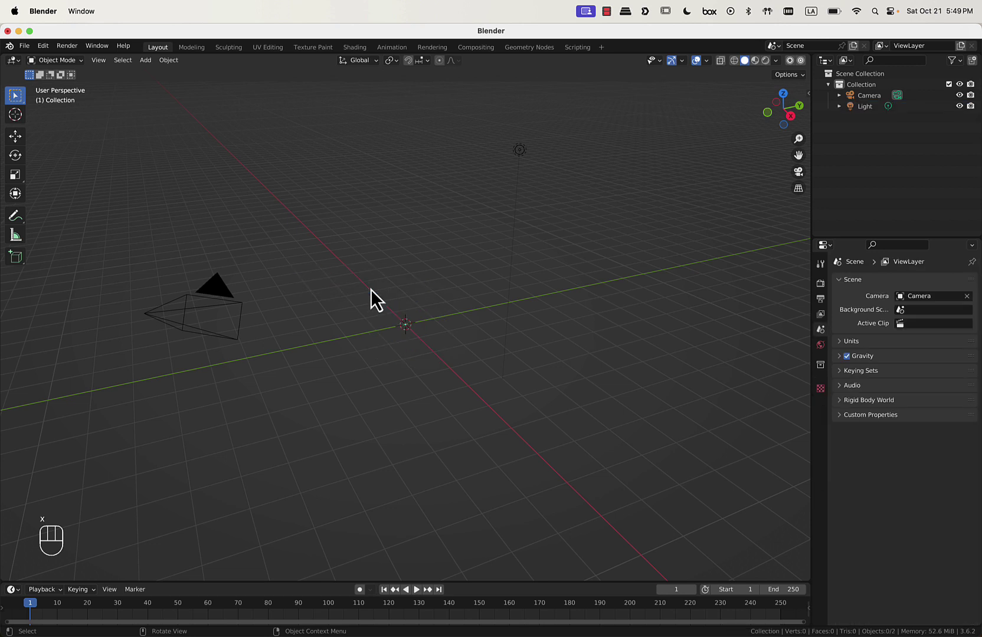
Import the dinosaur mesh dinoLowPoly as FBX from the dinoCorporeal folder on the Desktop.
{"action": "left_click", "coordinate": [23, 48]}
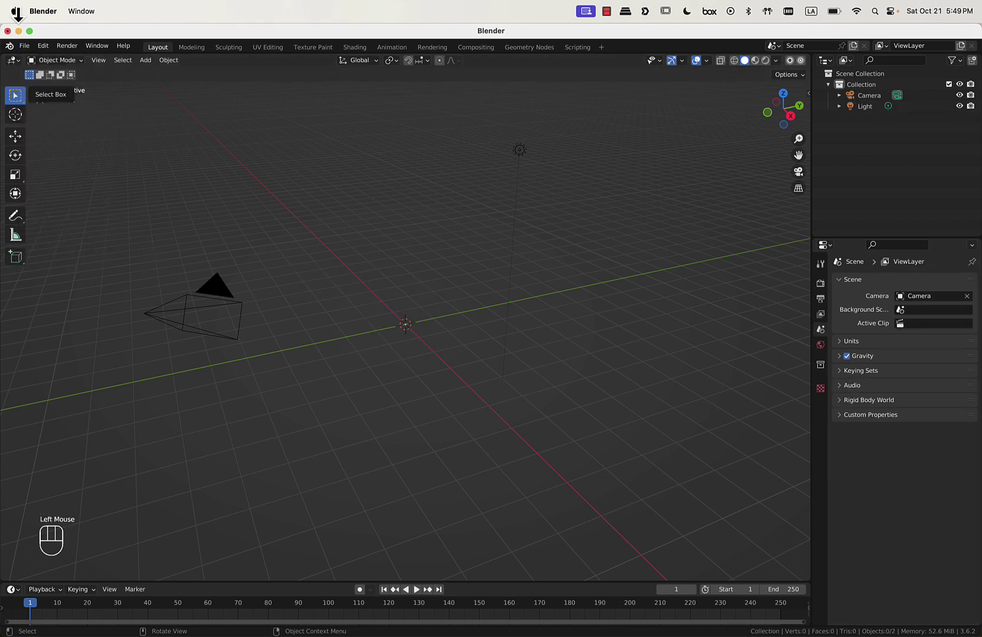
{"action": "left_click", "coordinate": [23, 47]}
{"action": "mouse_move", "coordinate": [99, 194]}
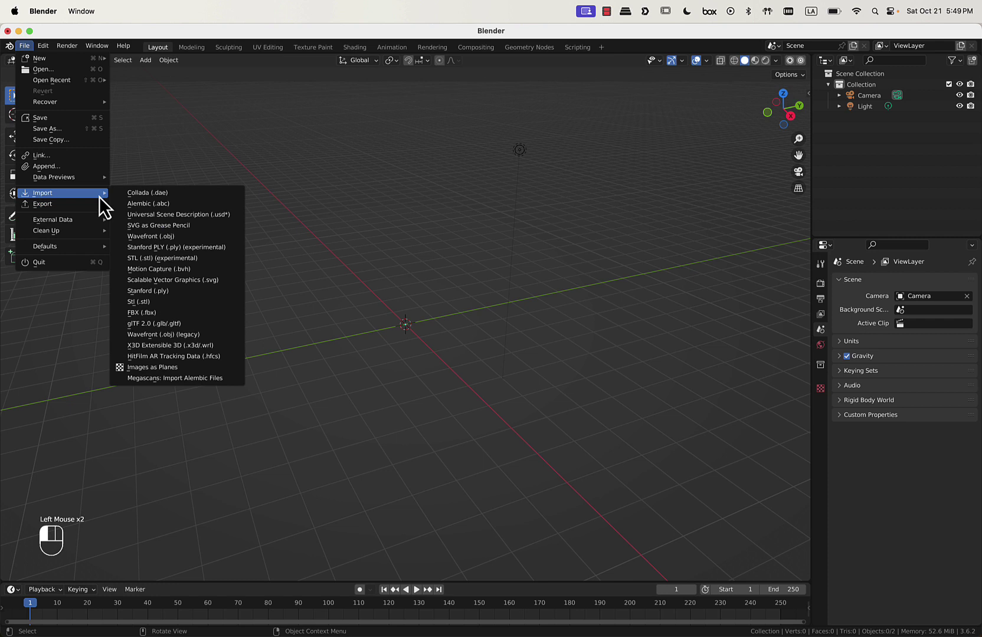
{"action": "left_click", "coordinate": [163, 312]}
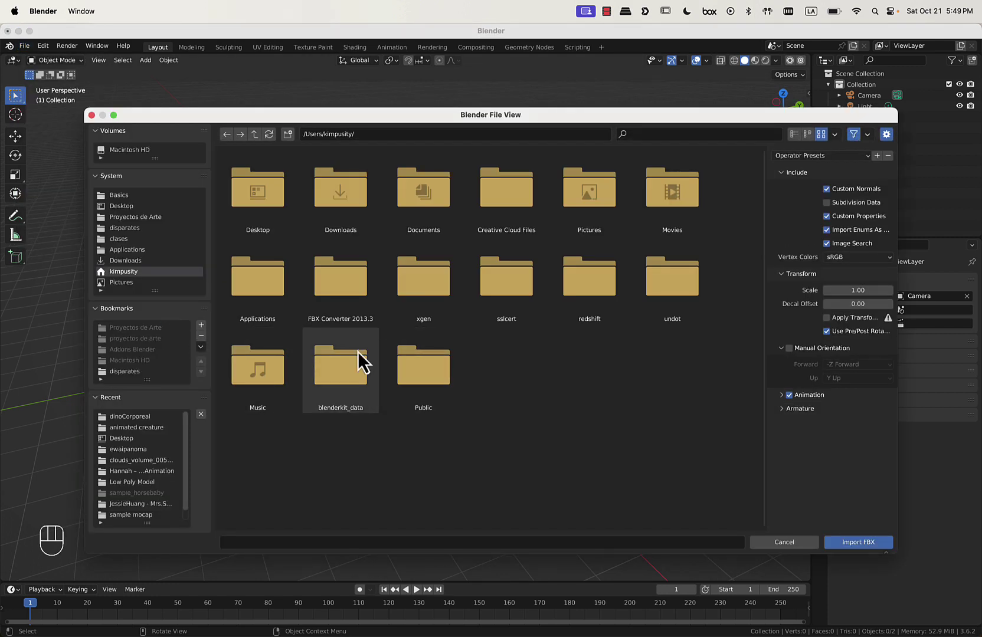
{"action": "left_click", "coordinate": [126, 205]}
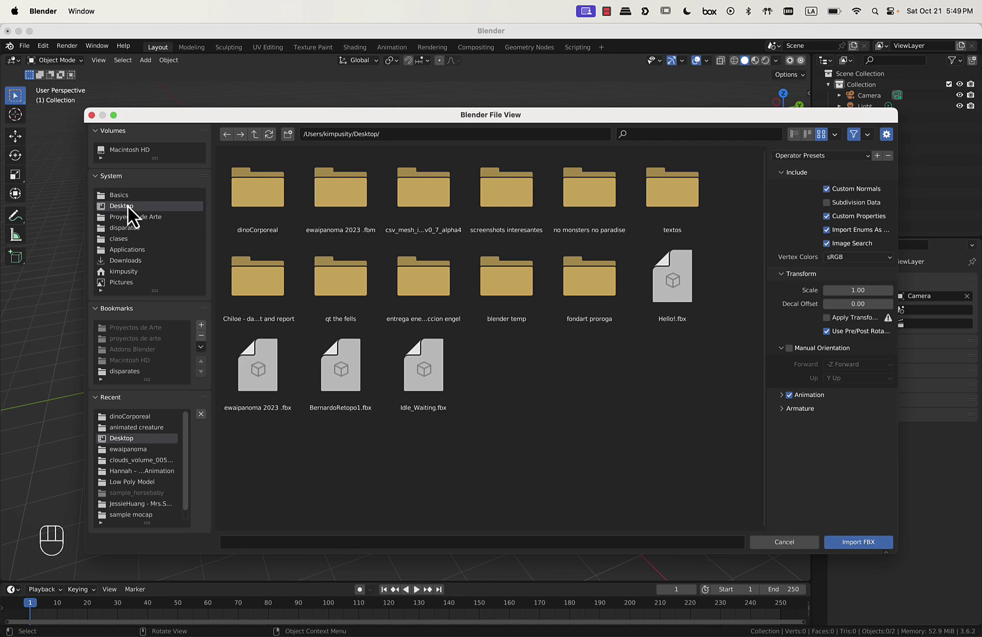
{"action": "double_click", "coordinate": [257, 211]}
{"action": "double_click", "coordinate": [326, 198]}
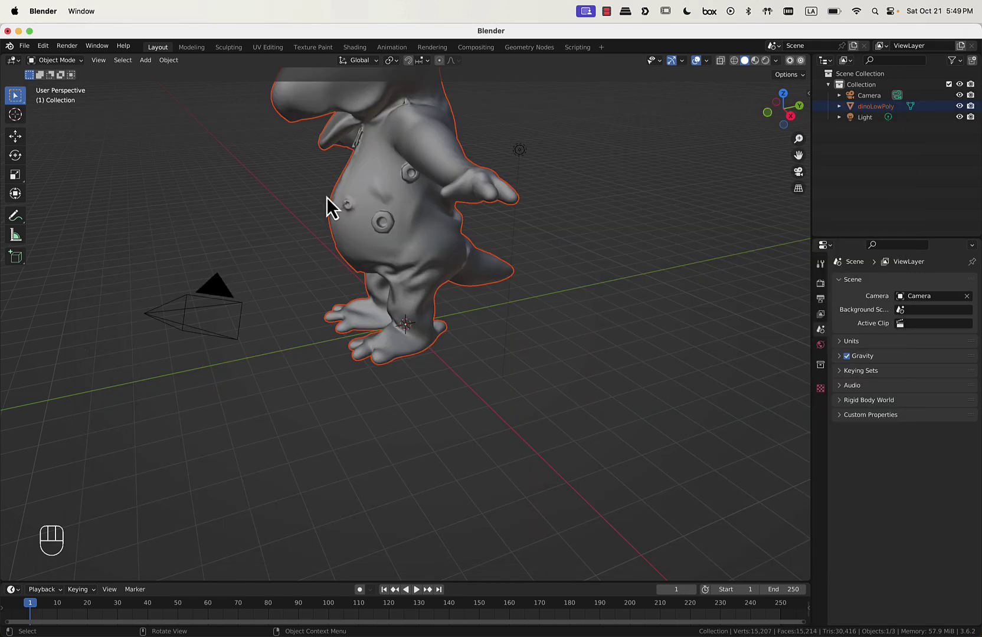
Select the dinosaur mesh and load it into Auto-Rig Pro: Smart with the Full Body option.
{"action": "scroll", "coordinate": [336, 221], "scroll_direction": "down", "scroll_amount": 3}
{"action": "middle_click_drag", "start_coordinate": [331, 232], "coordinate": [484, 207]}
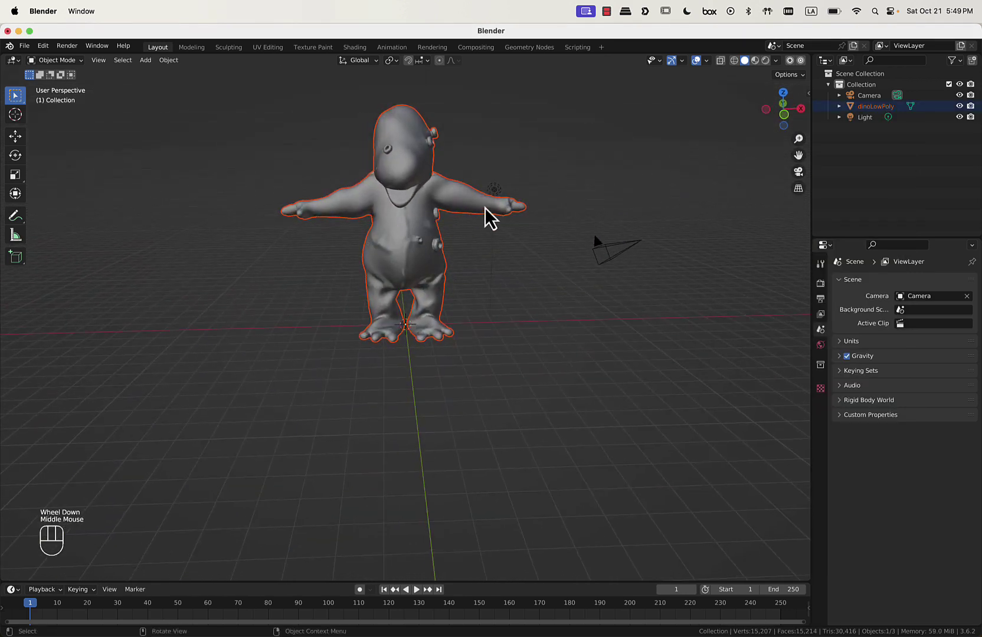
{"action": "key", "text": "n"}
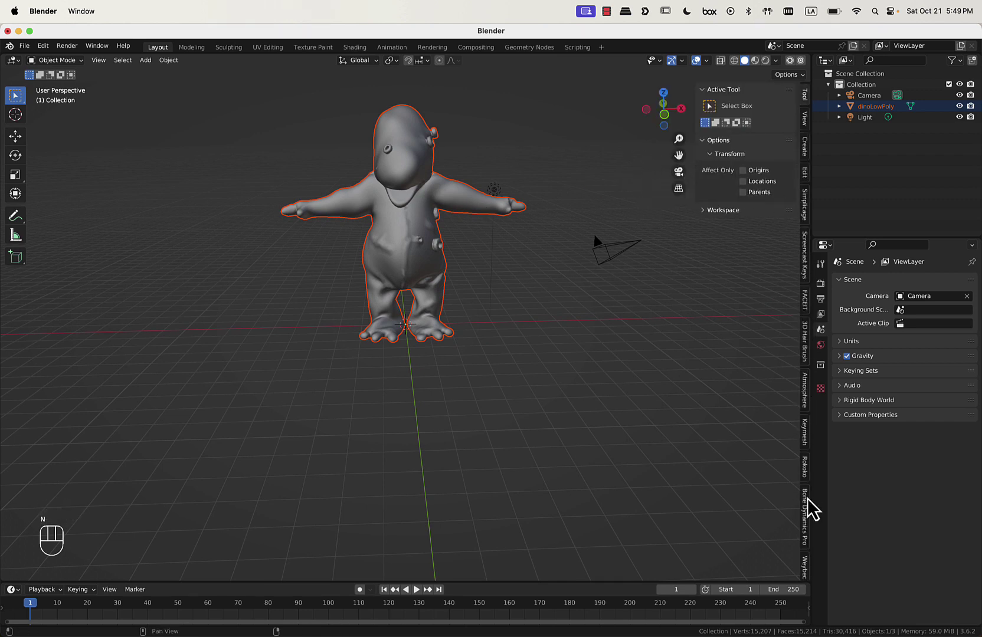
{"action": "scroll", "coordinate": [806, 531], "scroll_direction": "down", "scroll_amount": 8}
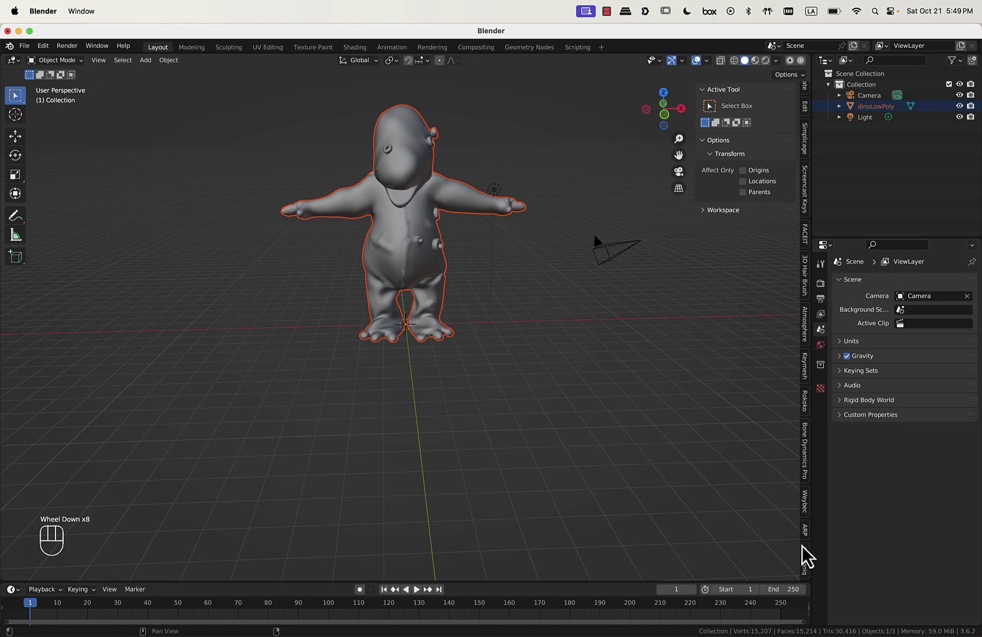
{"action": "left_click", "coordinate": [805, 533]}
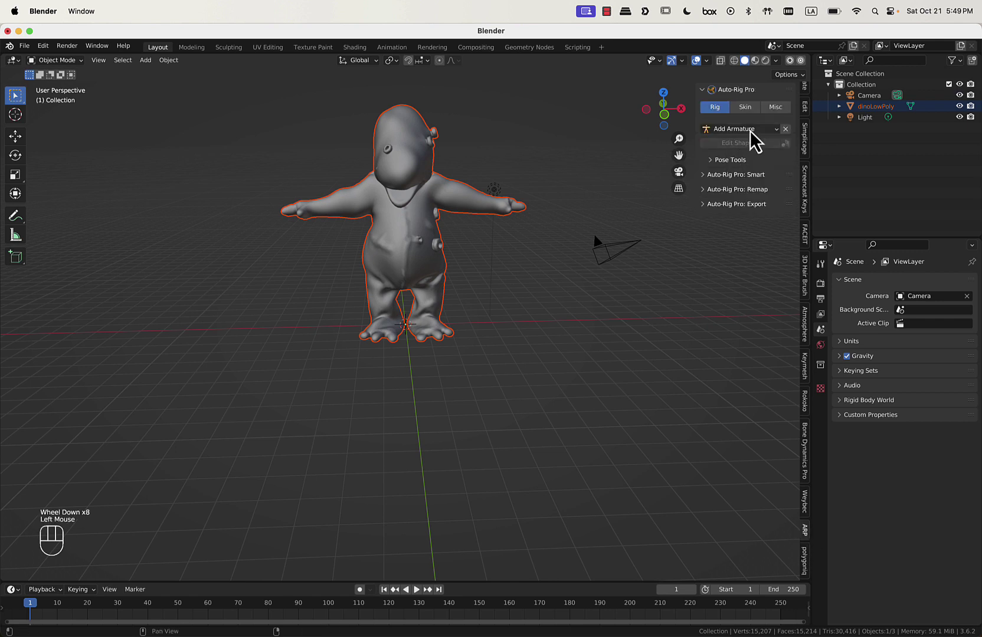
{"action": "left_click", "coordinate": [748, 176]}
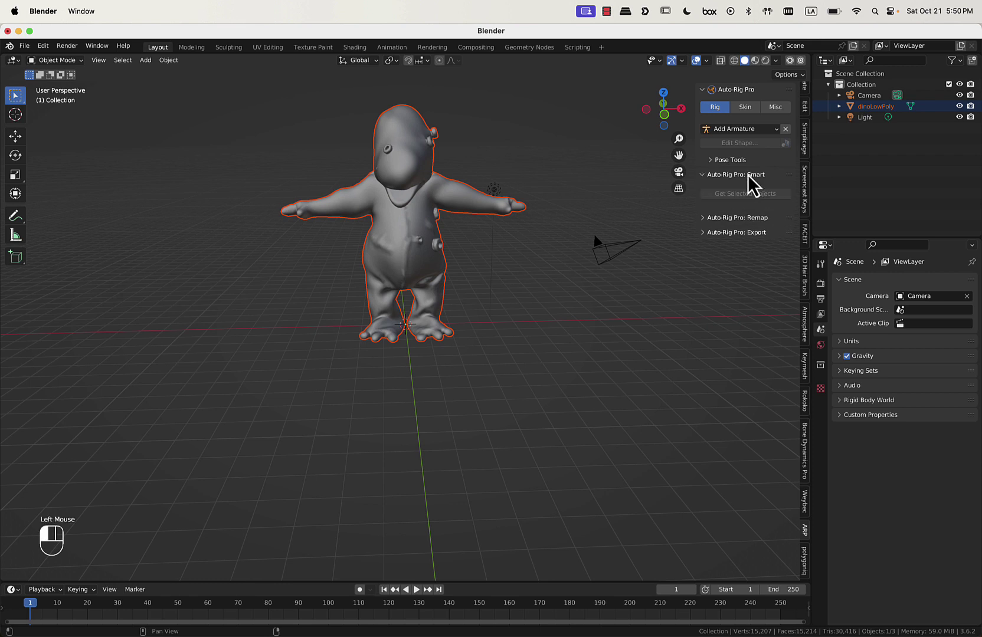
{"action": "left_click", "coordinate": [432, 178]}
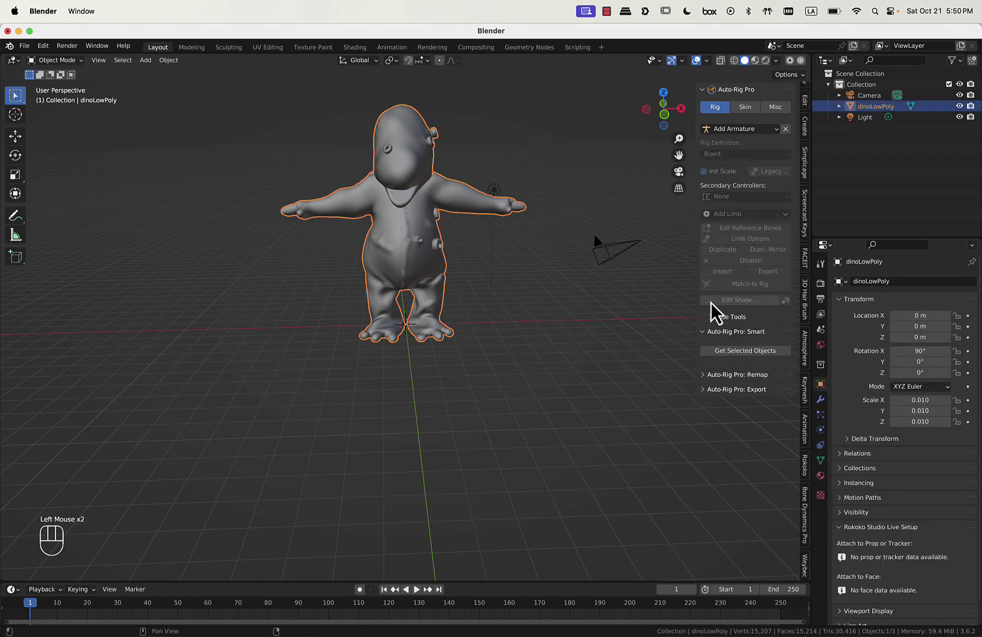
{"action": "left_click", "coordinate": [734, 352]}
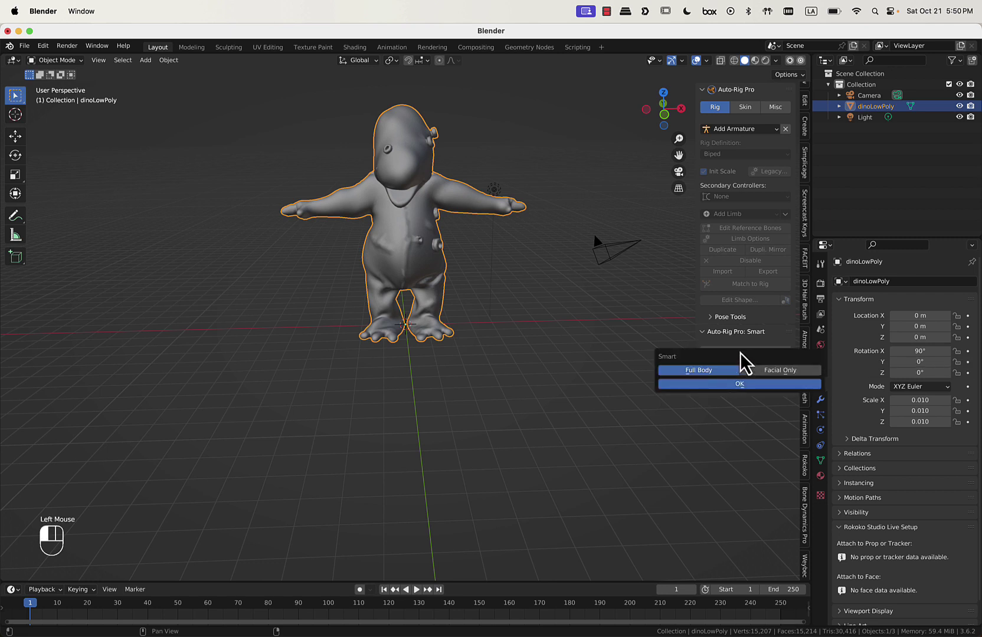
{"action": "left_click", "coordinate": [739, 385]}
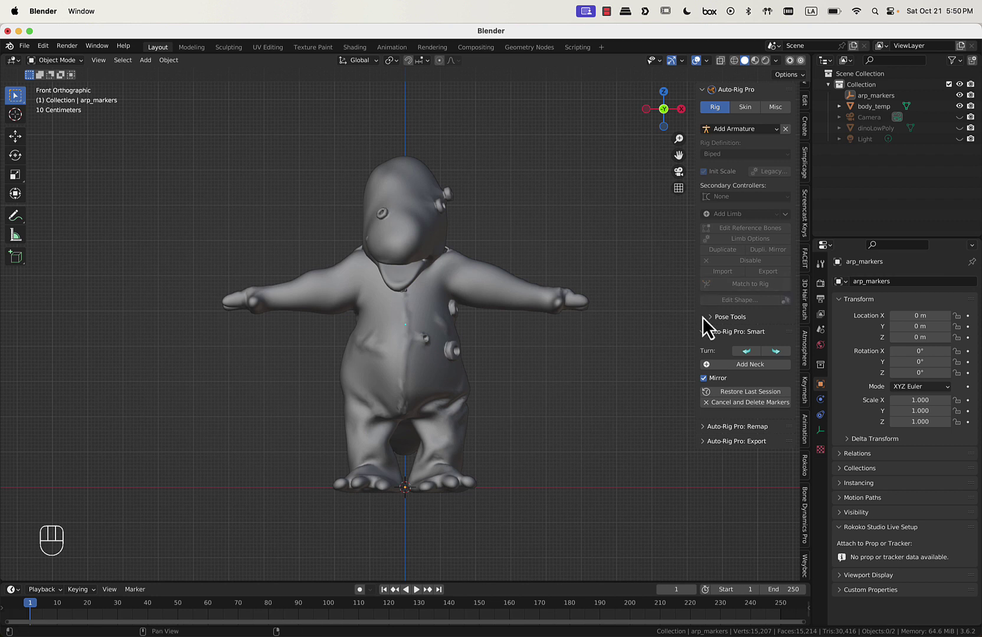
Add the neck marker and move it in the side view to the neck, at about Y -0.84 m, Z 6.29 m.
{"action": "scroll", "coordinate": [550, 352], "scroll_direction": "up", "scroll_amount": 3}
{"action": "scroll", "coordinate": [550, 332], "scroll_direction": "down", "scroll_amount": 1}
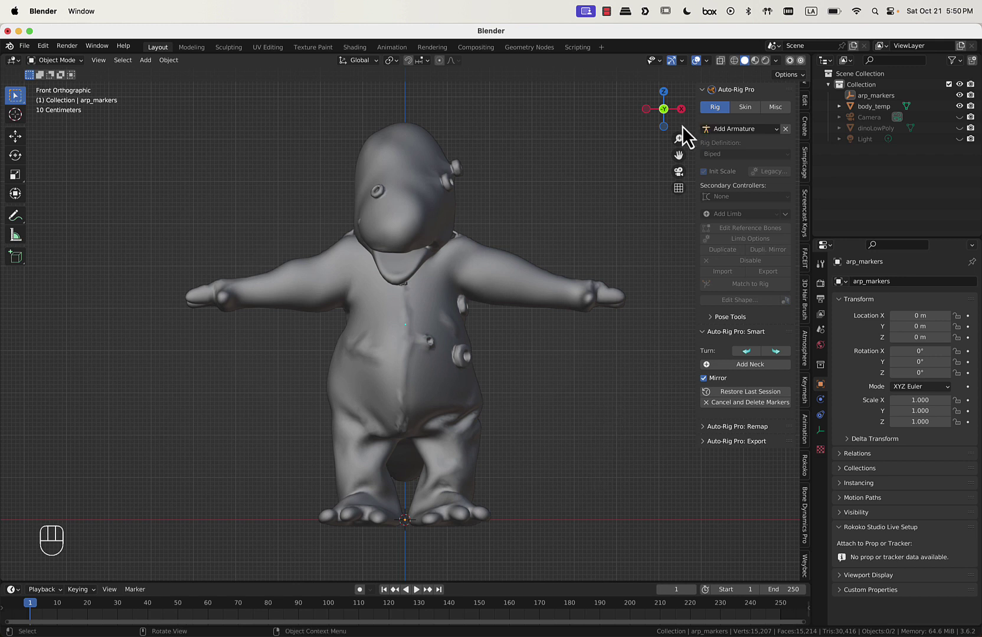
{"action": "left_click", "coordinate": [738, 365]}
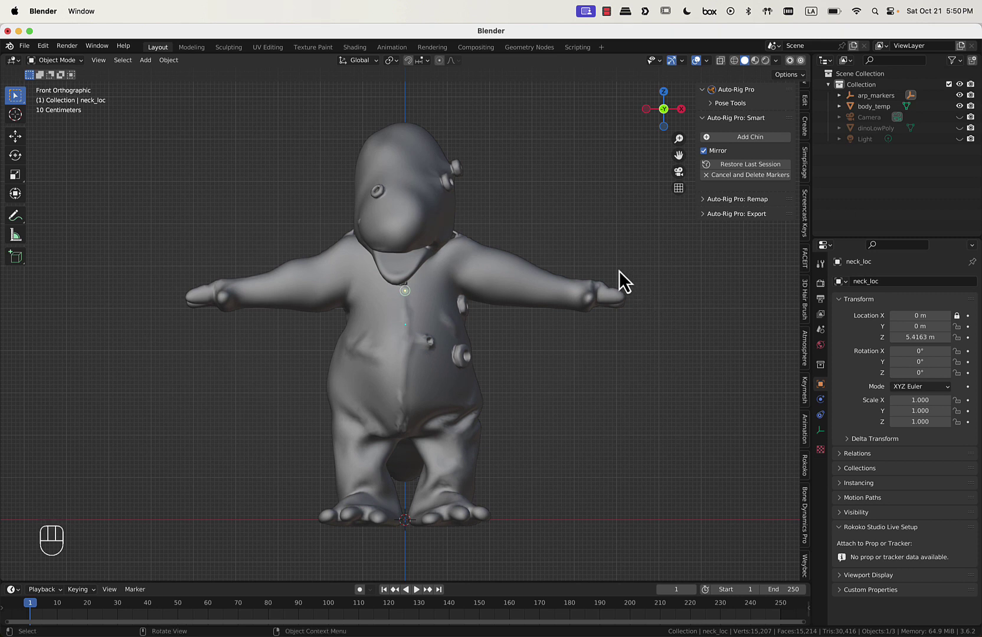
{"action": "middle_click_drag", "start_coordinate": [618, 271], "coordinate": [503, 274]}
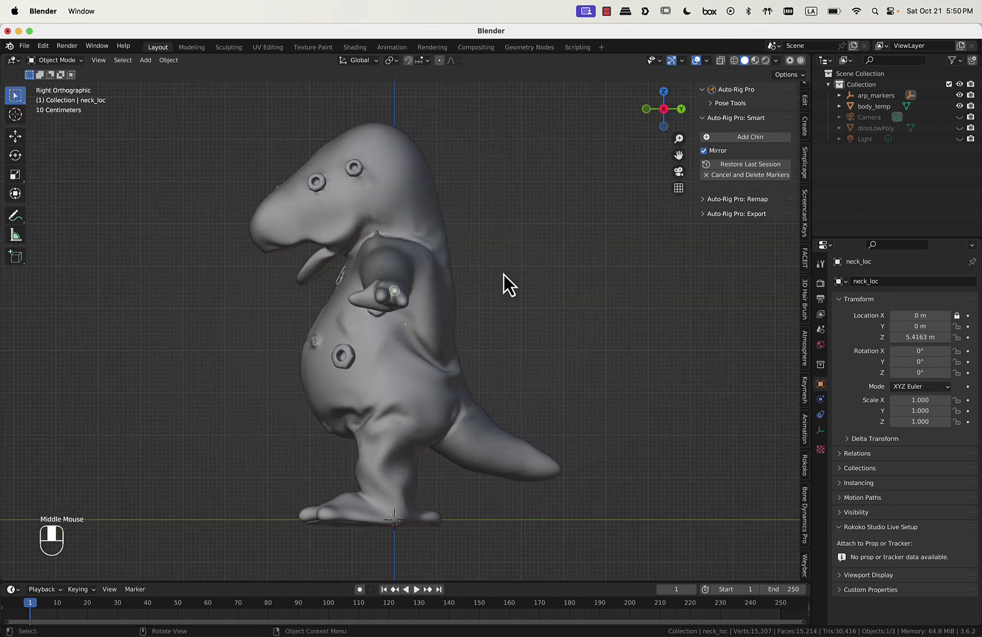
{"action": "key", "text": "g"}
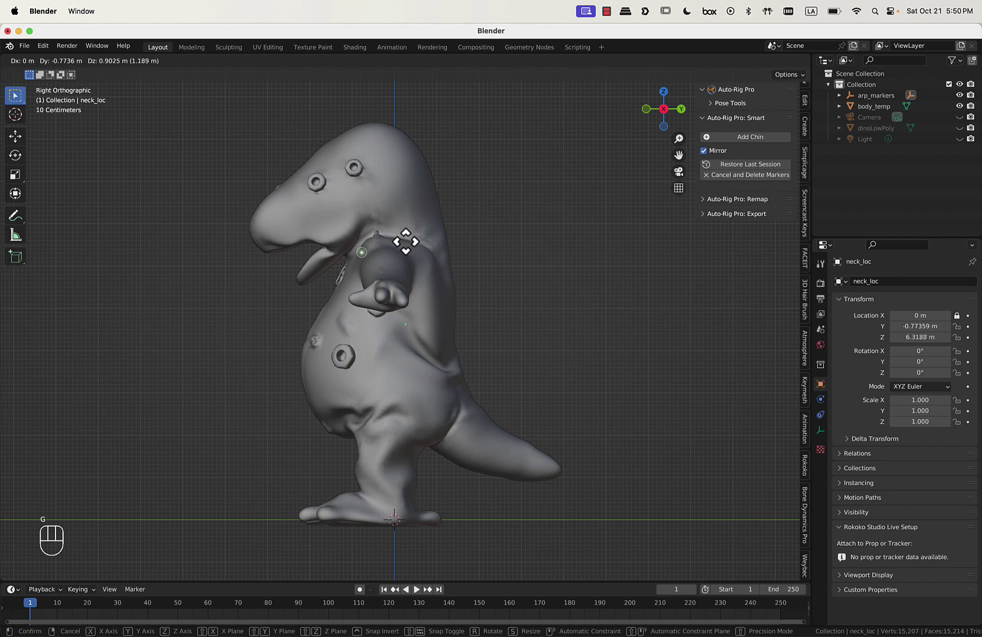
{"action": "left_click", "coordinate": [403, 242]}
Add the chin marker at the tip of the lower jaw, at about Y -2.20 m, Z 5.69 m.
{"action": "left_click", "coordinate": [761, 137]}
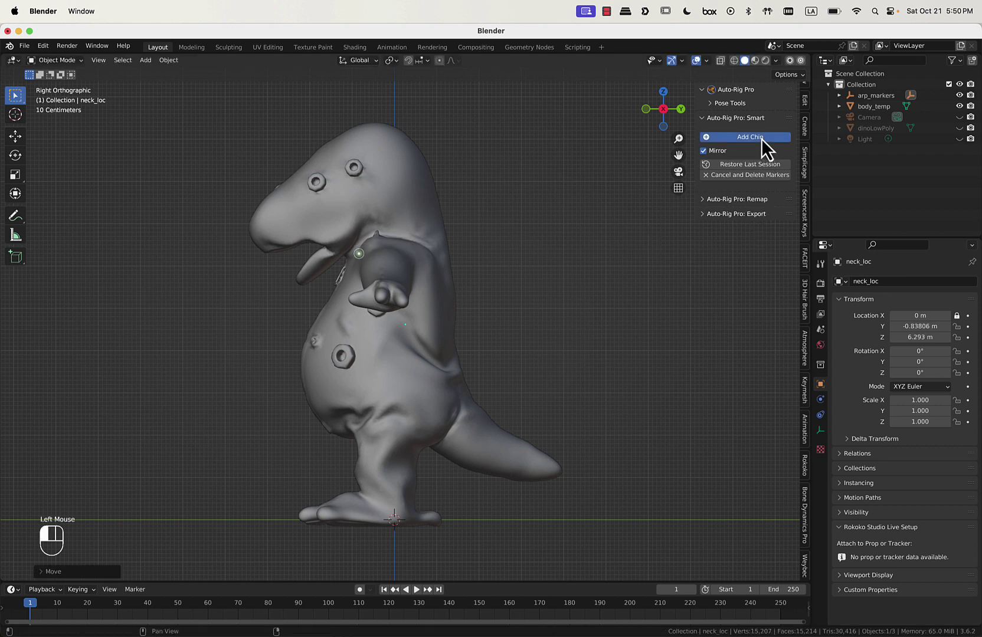
{"action": "left_click", "coordinate": [328, 280]}
{"action": "left_click_drag", "start_coordinate": [301, 286], "coordinate": [303, 287]}
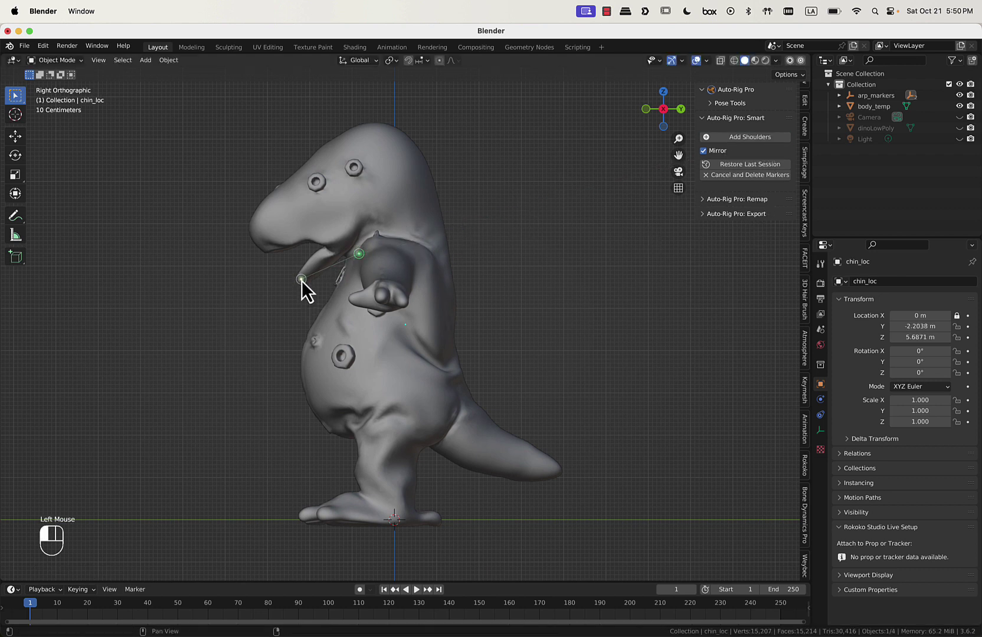
Add the mirrored shoulder markers in the front view at about X 1.39 m, Z 6.40 m, and the wrist markers just before the hands.
{"action": "middle_click_drag", "start_coordinate": [377, 328], "coordinate": [503, 322]}
{"action": "left_click", "coordinate": [765, 137]}
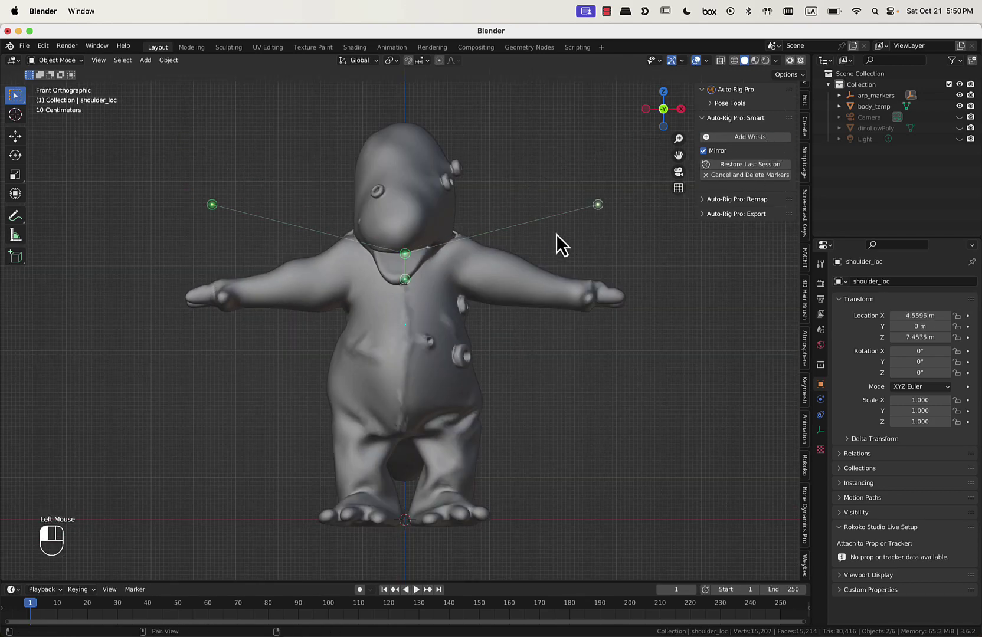
{"action": "left_click", "coordinate": [463, 250]}
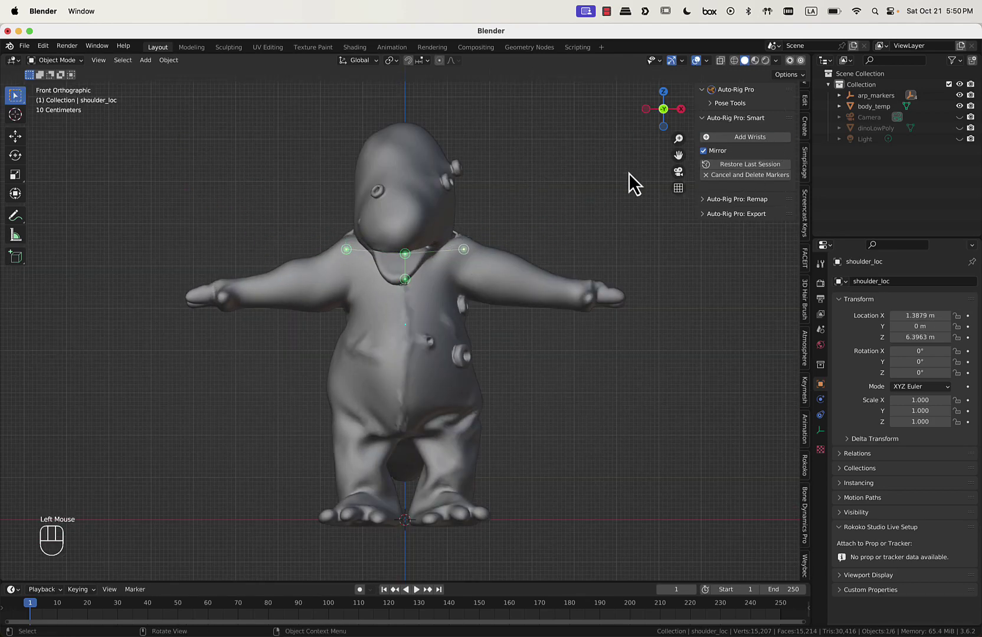
{"action": "left_click", "coordinate": [740, 139]}
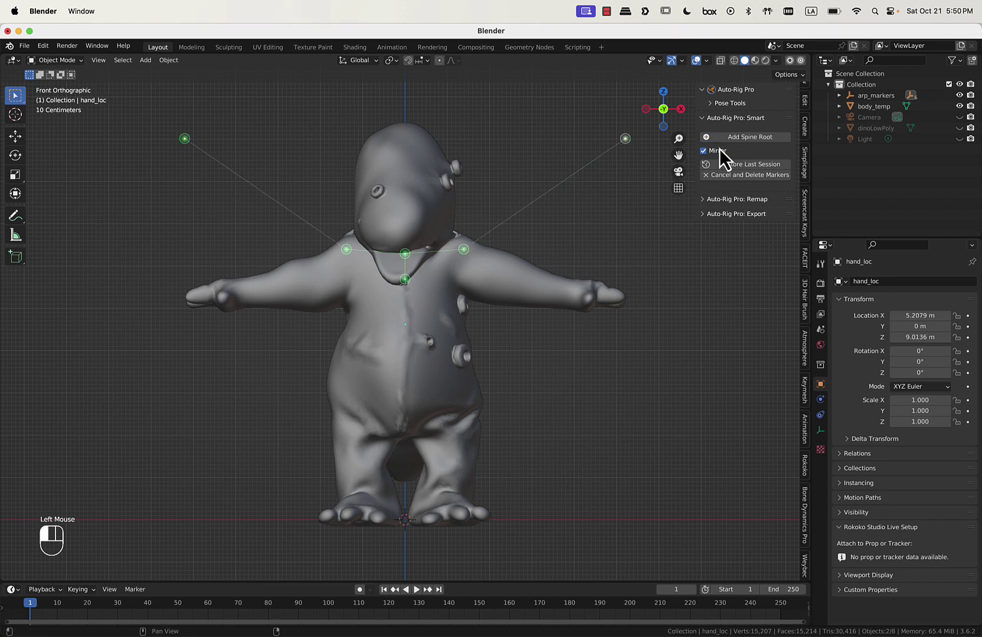
{"action": "left_click", "coordinate": [566, 291]}
Add the spine root marker at the crotch, Z about 1.99 m, and the mirrored ankle markers at about X 0.91 m, Z 0.41 m.
{"action": "left_click", "coordinate": [746, 137]}
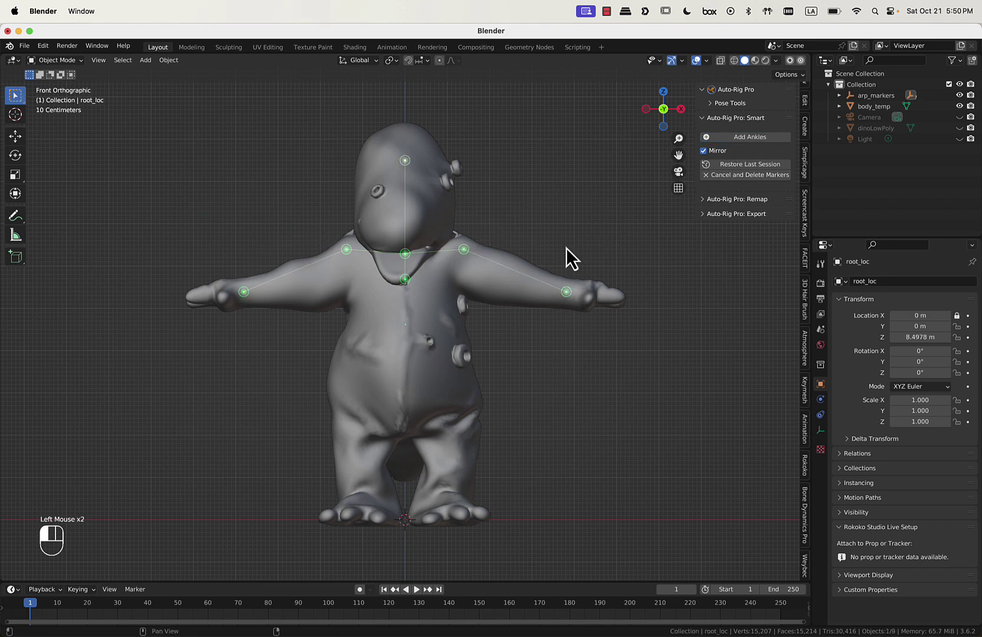
{"action": "left_click", "coordinate": [511, 377]}
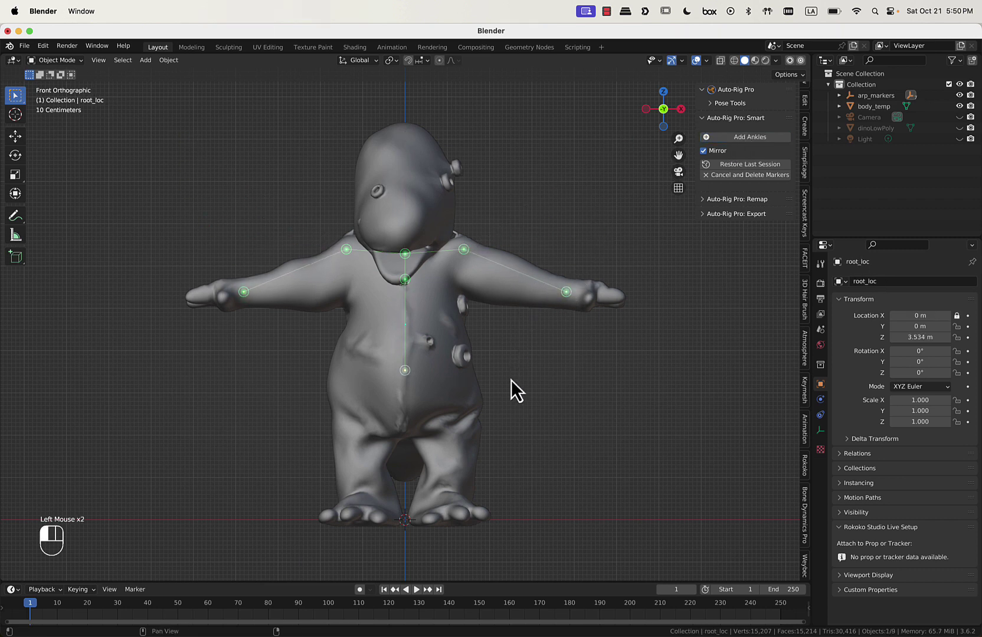
{"action": "left_click", "coordinate": [510, 436]}
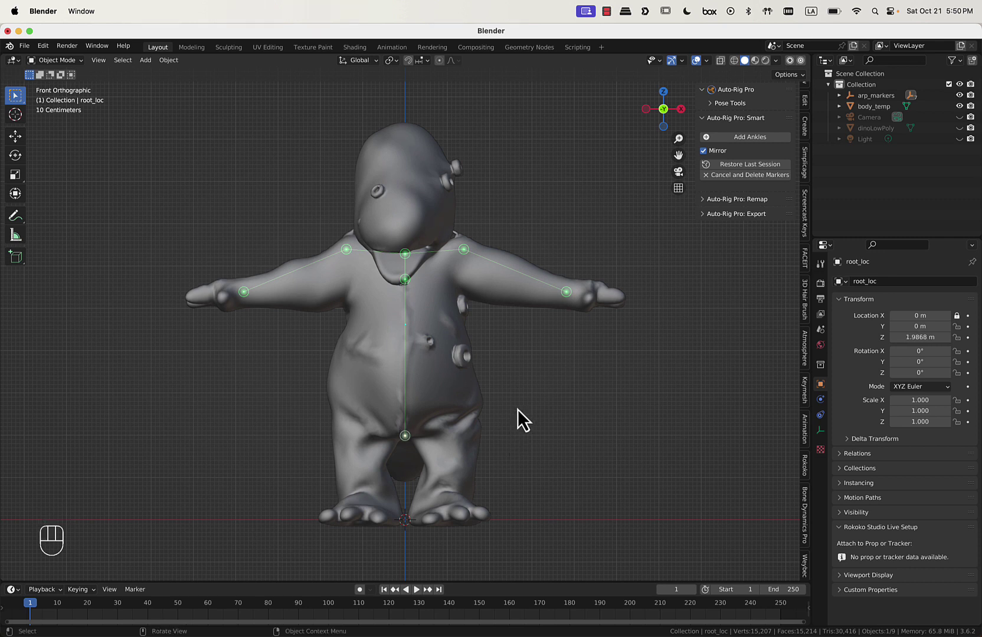
{"action": "left_click", "coordinate": [760, 139]}
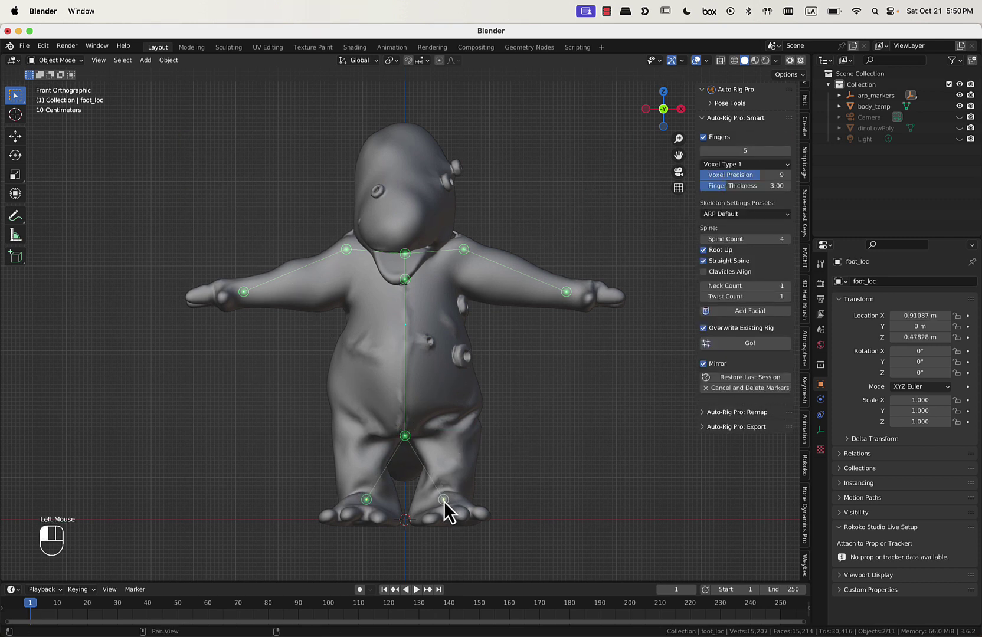
{"action": "left_click", "coordinate": [443, 502]}
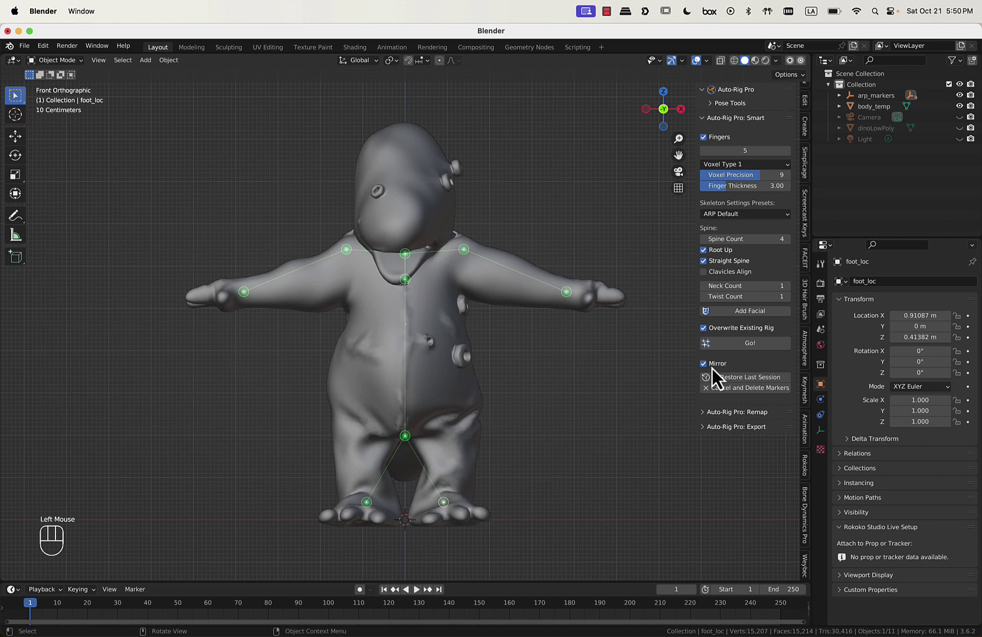
Set the finger count to 3 and generate the reference skeleton from the markers.
{"action": "left_click", "coordinate": [757, 150]}
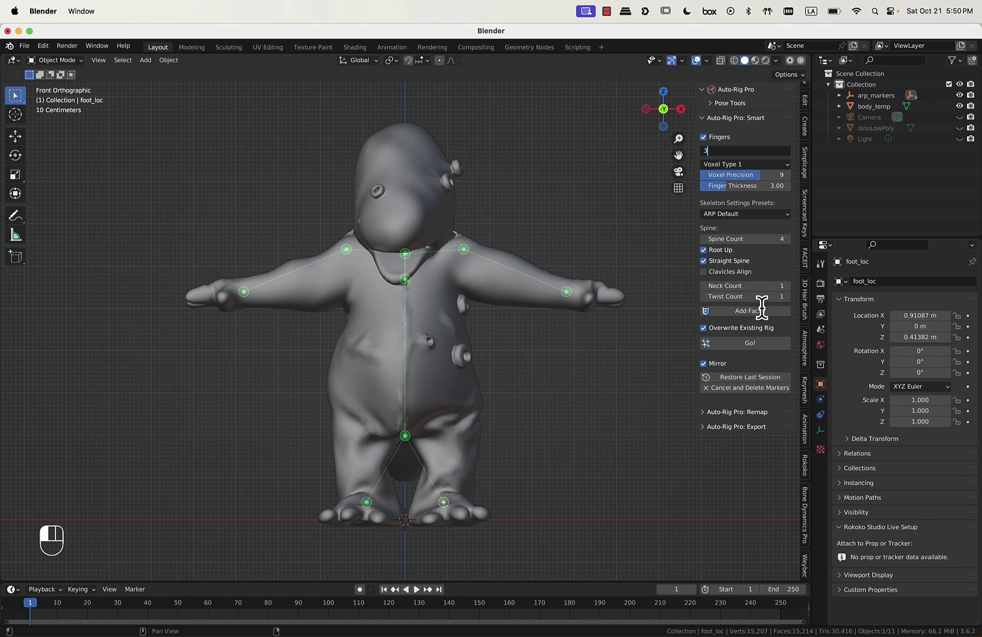
{"action": "left_click", "coordinate": [748, 343]}
{"action": "left_click", "coordinate": [754, 342]}
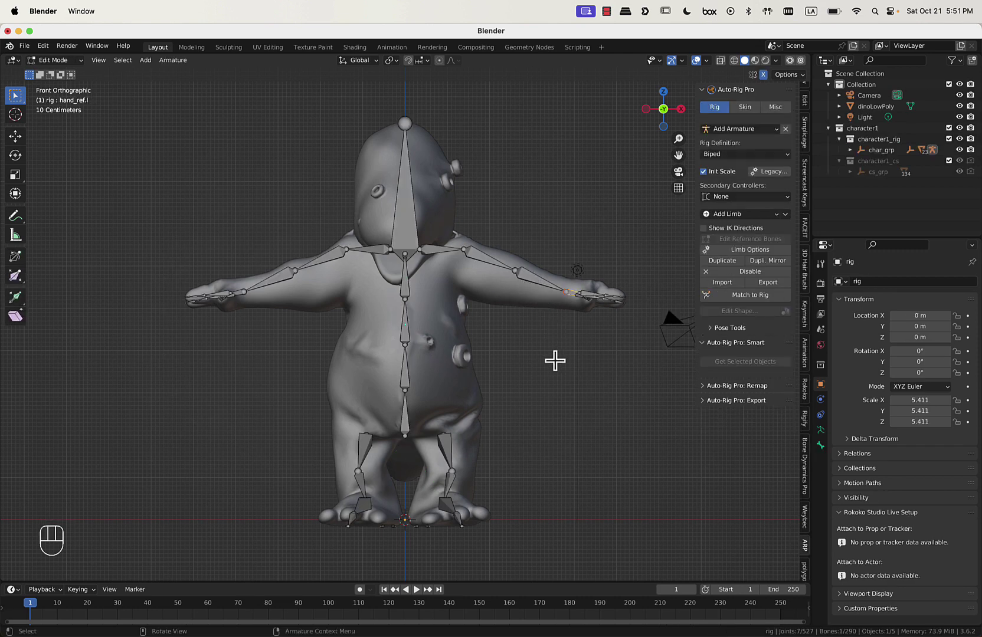
Move the head reference bone up and forward in the side view, by about 0.9 m in Z and -0.6 m in Y.
{"action": "middle_click_drag", "start_coordinate": [555, 361], "coordinate": [432, 364]}
{"action": "scroll", "coordinate": [431, 267], "scroll_direction": "up", "scroll_amount": 2}
{"action": "middle_click_drag", "start_coordinate": [408, 190], "coordinate": [448, 235], "text": "shift"}
{"action": "left_click", "coordinate": [410, 226]}
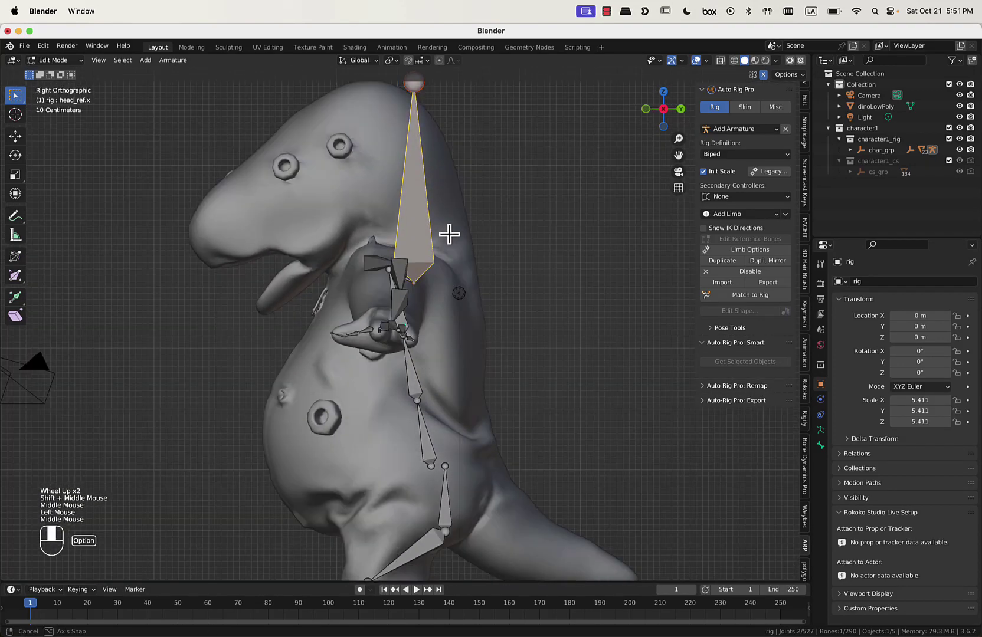
{"action": "key", "text": "g"}
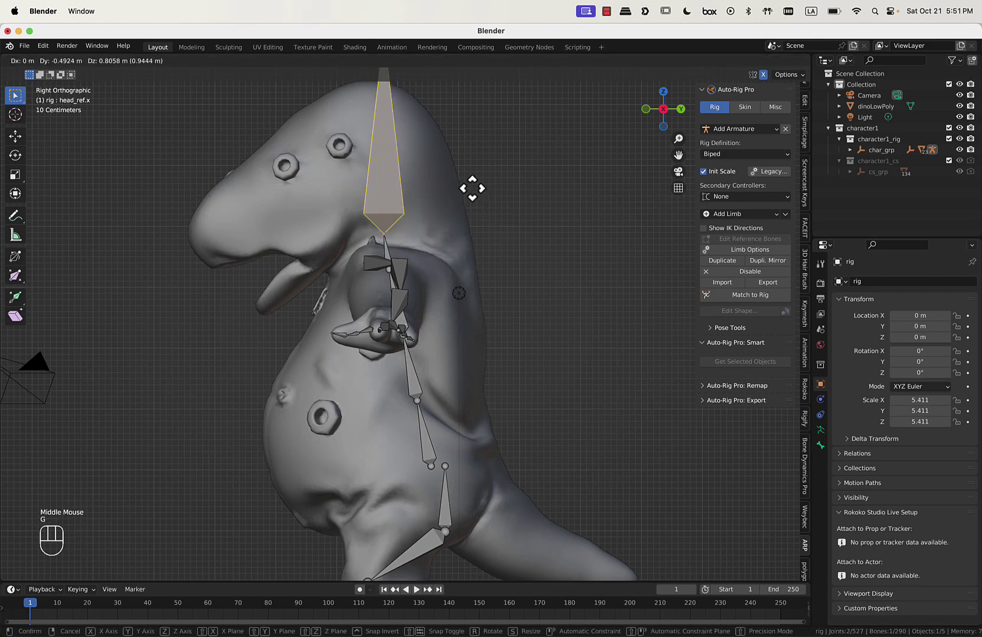
{"action": "left_click", "coordinate": [470, 192]}
{"action": "scroll", "coordinate": [472, 192], "scroll_direction": "down", "scroll_amount": 1}
{"action": "scroll", "coordinate": [473, 193], "scroll_direction": "down", "scroll_amount": 1}
{"action": "key", "text": "g"}
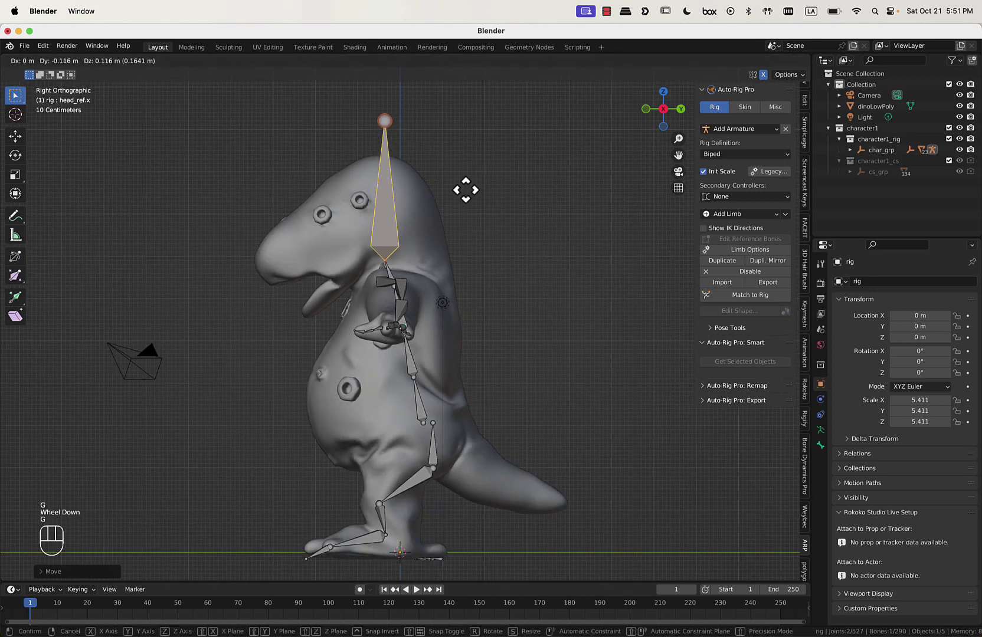
{"action": "left_click", "coordinate": [465, 192]}
Tilt the head reference bone forward towards the snout in the side view and reposition its base at the neck.
{"action": "middle_click_drag", "start_coordinate": [448, 208], "coordinate": [592, 213]}
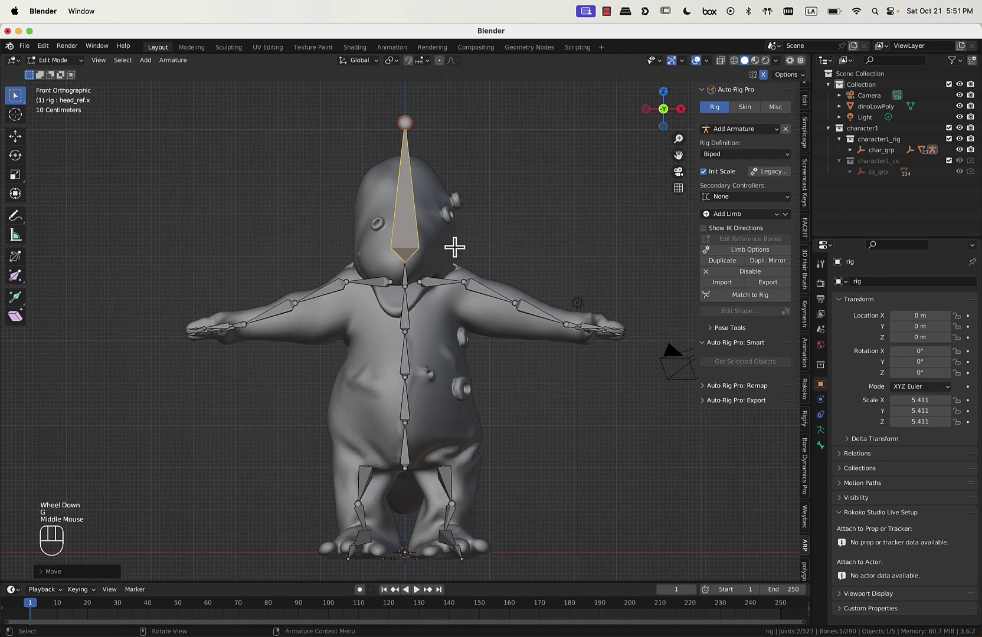
{"action": "middle_click_drag", "start_coordinate": [453, 246], "coordinate": [569, 246], "text": "alt"}
{"action": "key", "text": "g"}
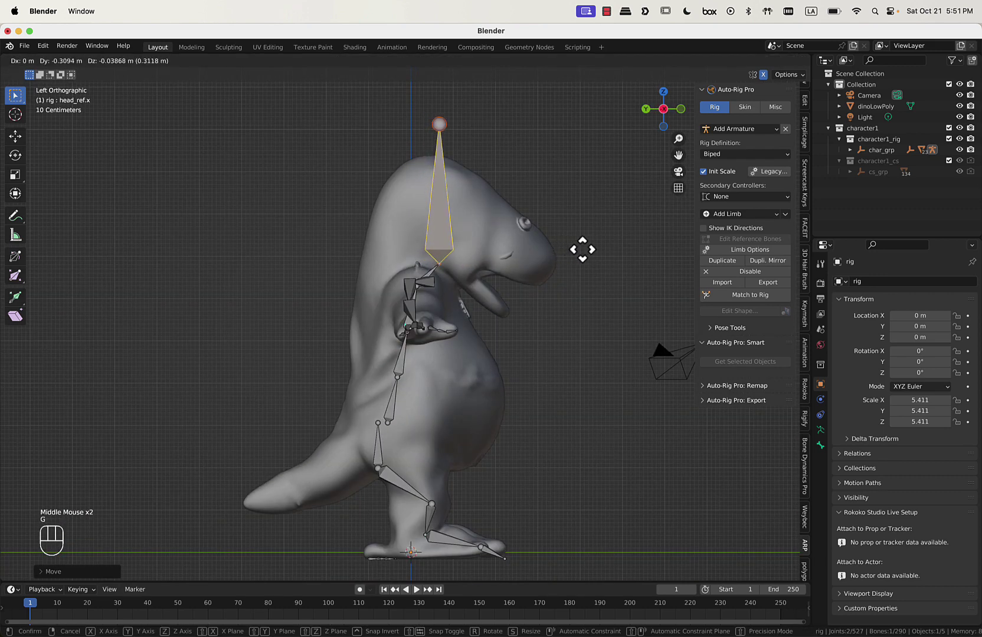
{"action": "key", "text": "r"}
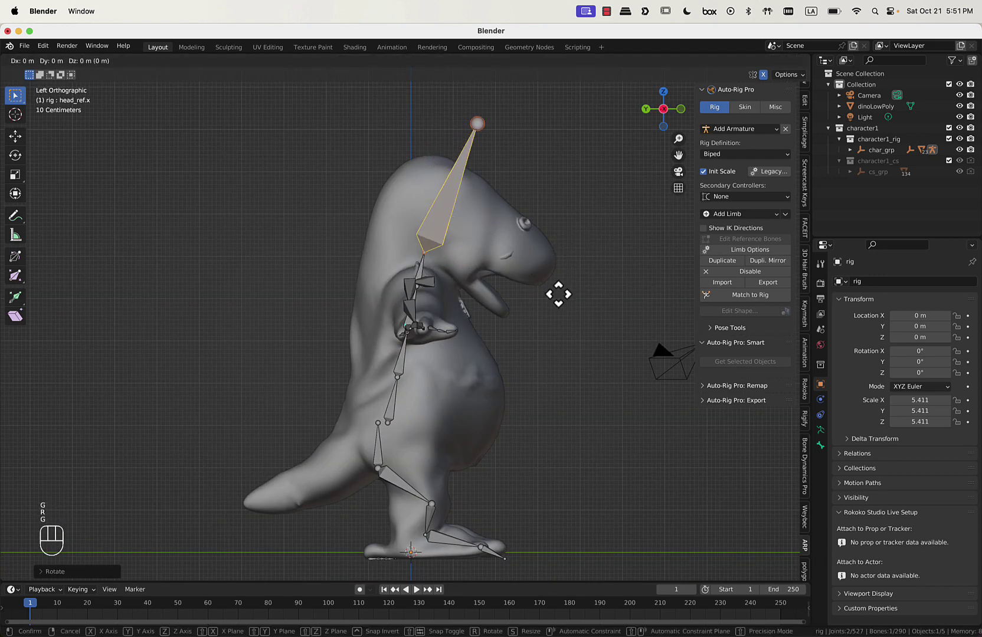
{"action": "left_click", "coordinate": [561, 292]}
{"action": "middle_click_drag", "start_coordinate": [563, 291], "coordinate": [438, 285]}
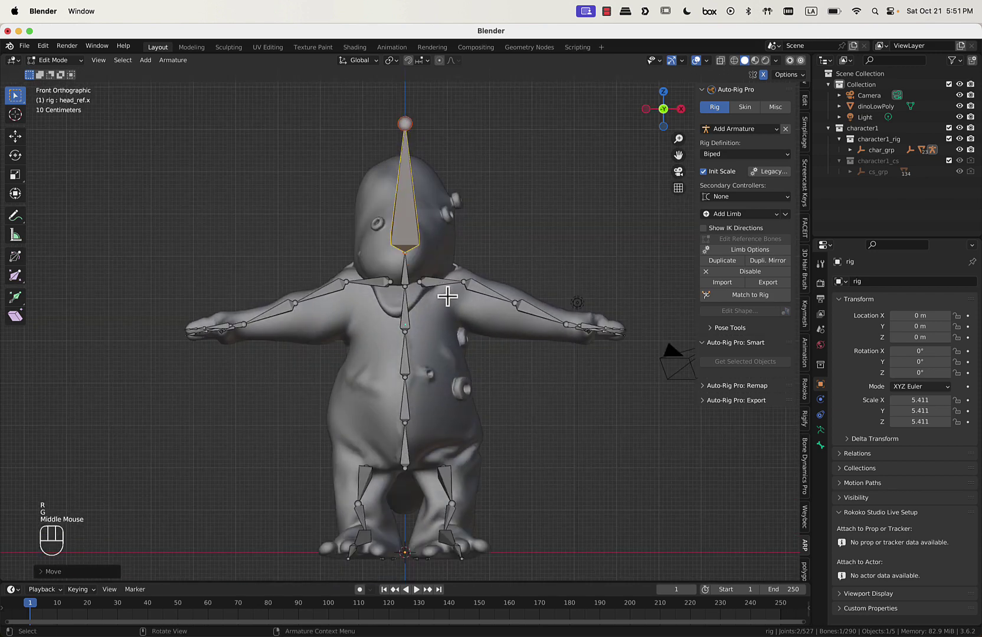
Generate the control rig from the adjusted reference bones with Match to Rig.
{"action": "left_click", "coordinate": [736, 298]}
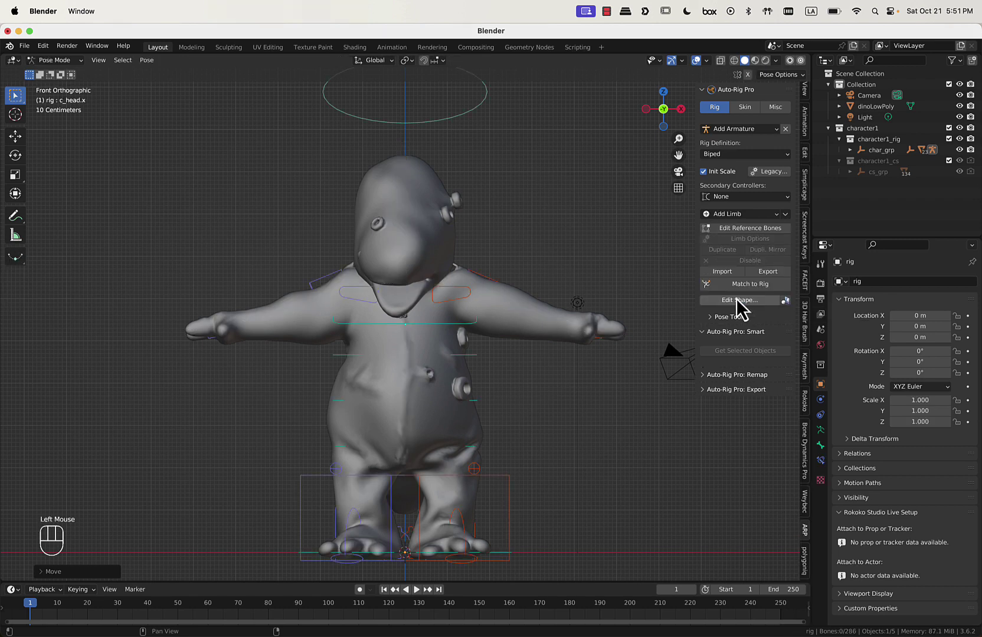
{"action": "scroll", "coordinate": [383, 370], "scroll_direction": "down", "scroll_amount": 2}
{"action": "middle_click_drag", "start_coordinate": [397, 347], "coordinate": [377, 368]}
{"action": "scroll", "coordinate": [420, 333], "scroll_direction": "up", "scroll_amount": 2}
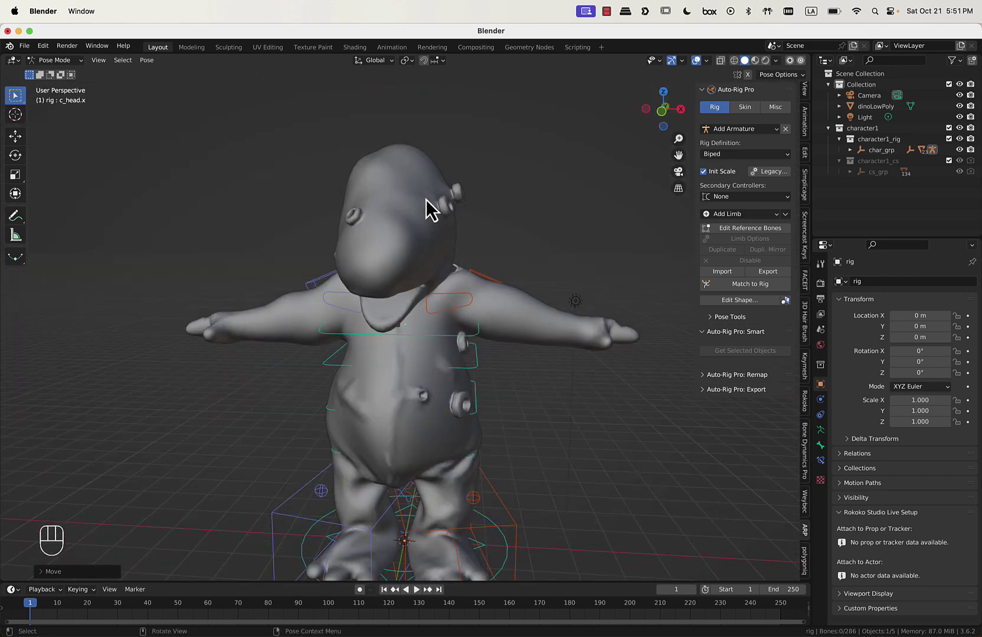
In Object Mode, bind the dinoLowPoly mesh to the rig using the Heat Maps engine.
{"action": "left_click", "coordinate": [54, 59]}
{"action": "left_click", "coordinate": [62, 73]}
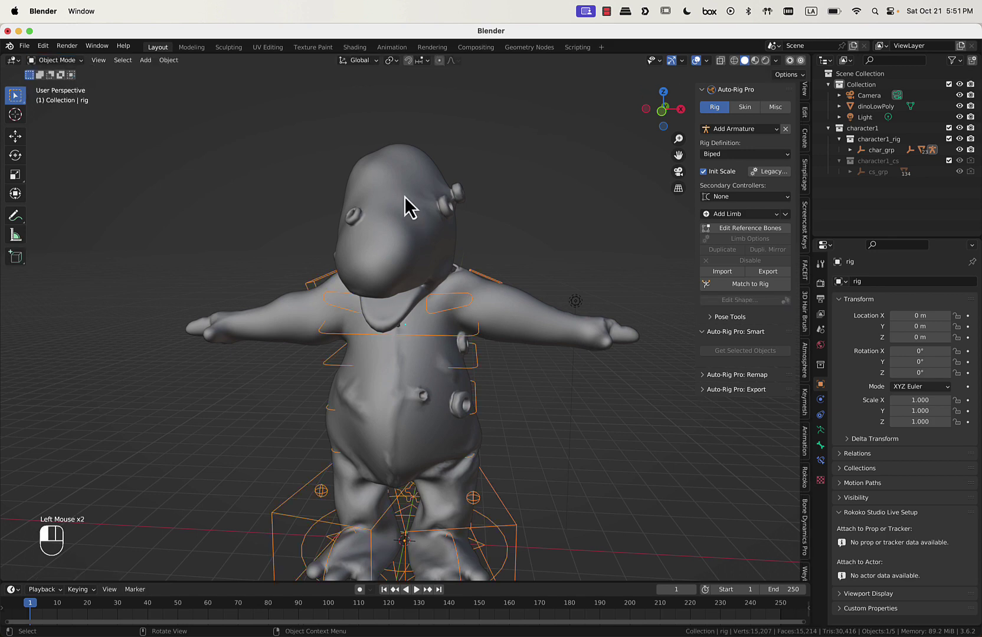
{"action": "left_click", "coordinate": [404, 196]}
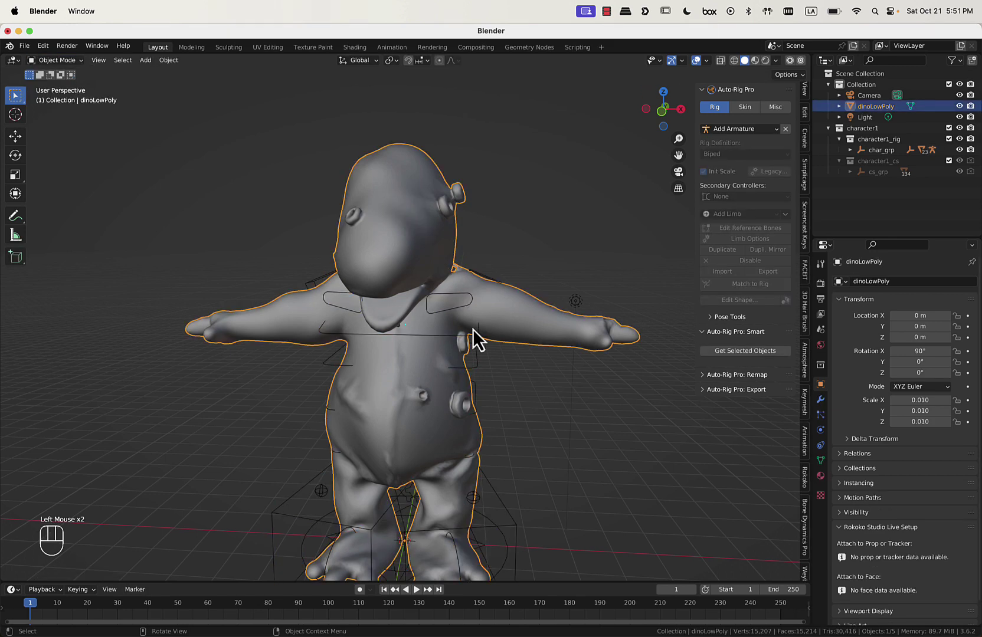
{"action": "left_click", "coordinate": [478, 362], "text": "shift"}
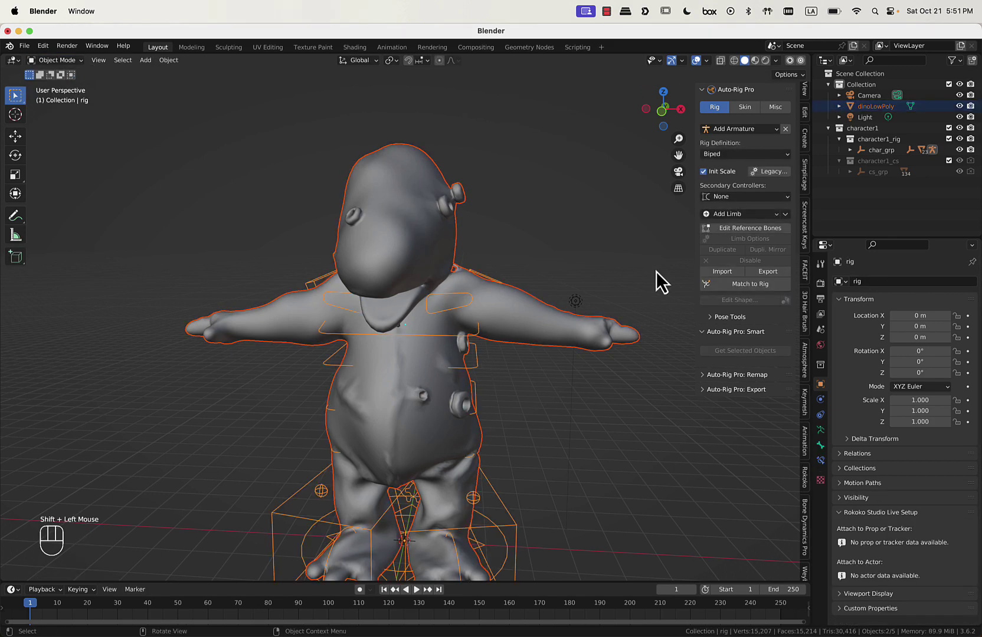
{"action": "left_click", "coordinate": [745, 108]}
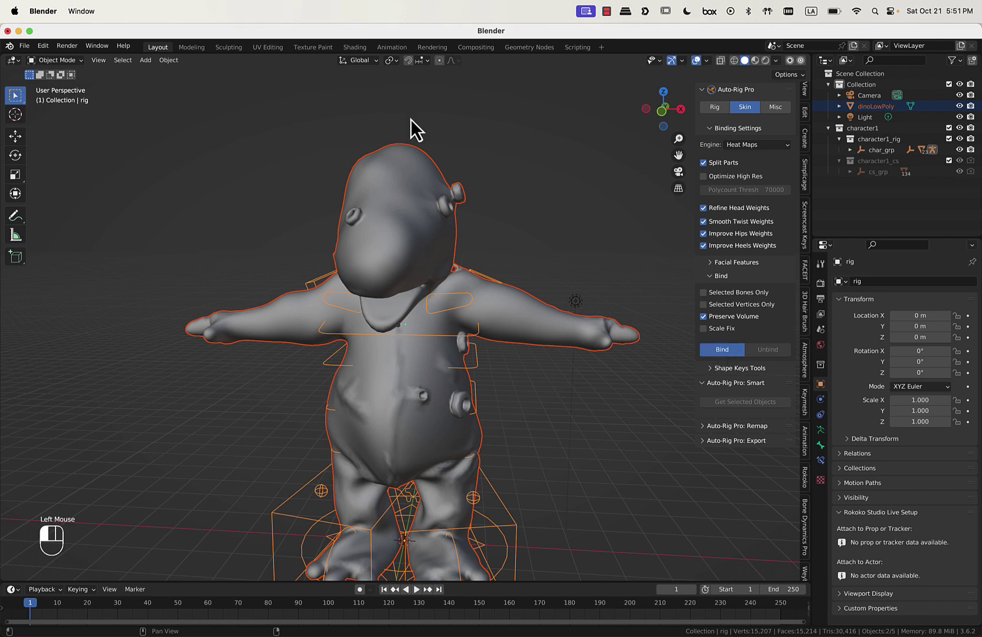
Switch the rig to Pose Mode and test the skinning by lifting the left foot IK controller, cancelling the move.
{"action": "left_click", "coordinate": [54, 60]}
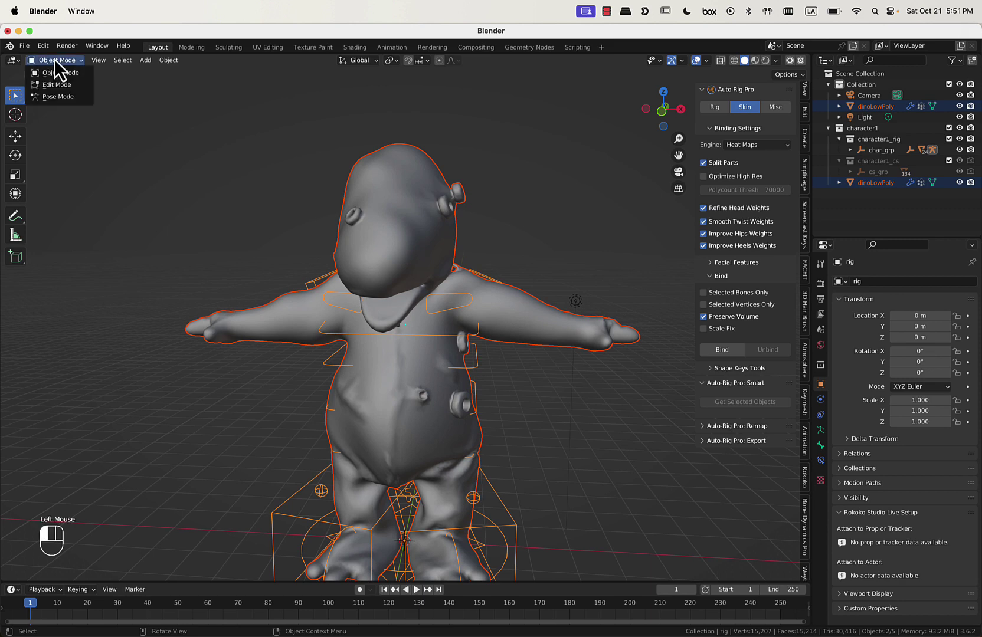
{"action": "left_click", "coordinate": [58, 95]}
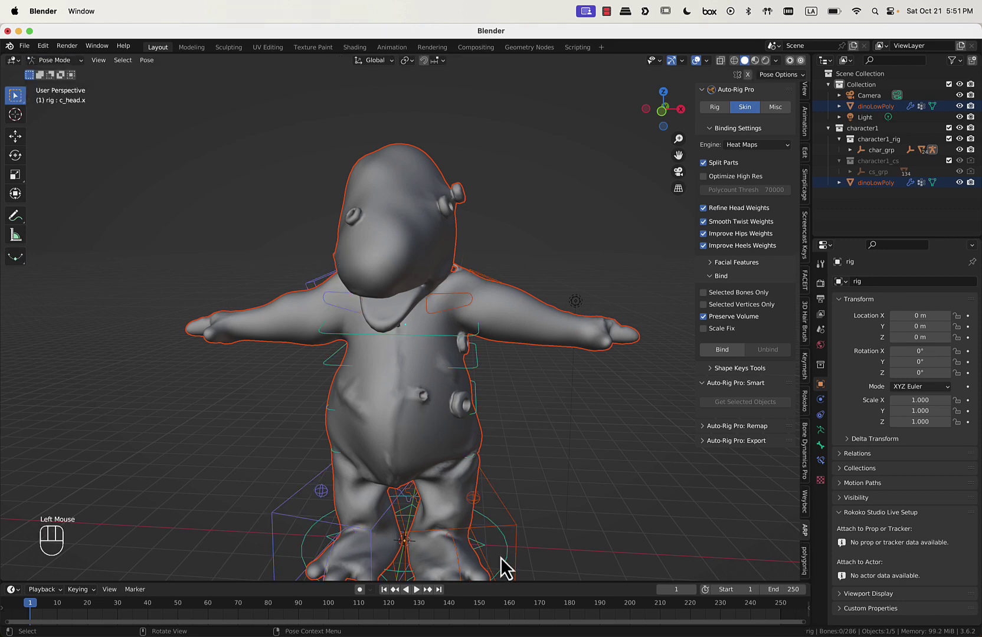
{"action": "left_click", "coordinate": [520, 532]}
{"action": "key", "text": "g"}
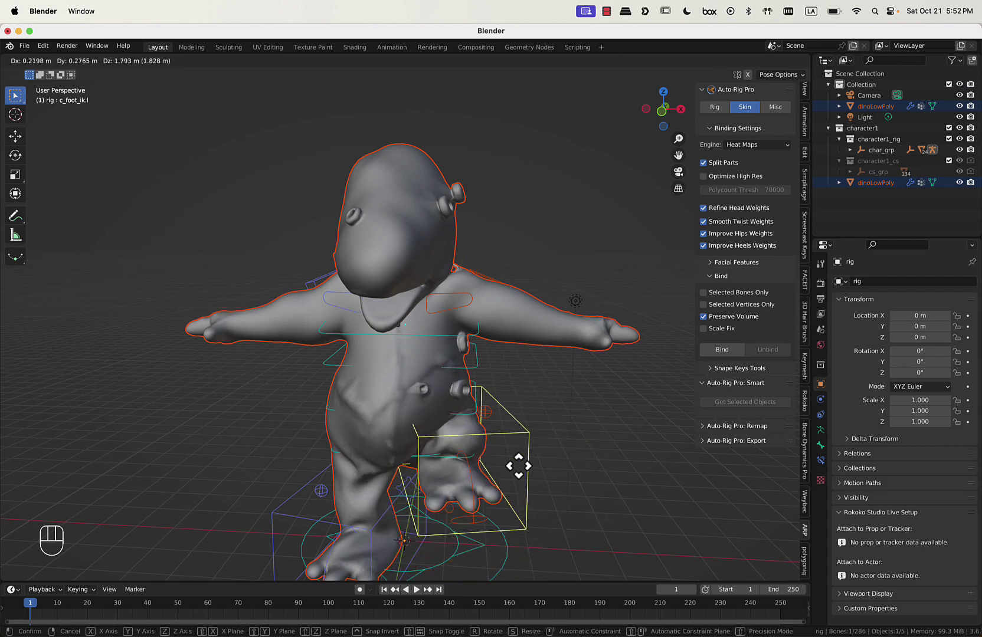
{"action": "right_click", "coordinate": [506, 484]}
{"action": "middle_click_drag", "start_coordinate": [506, 483], "coordinate": [394, 274]}
{"action": "scroll", "coordinate": [377, 254], "scroll_direction": "down", "scroll_amount": 2}
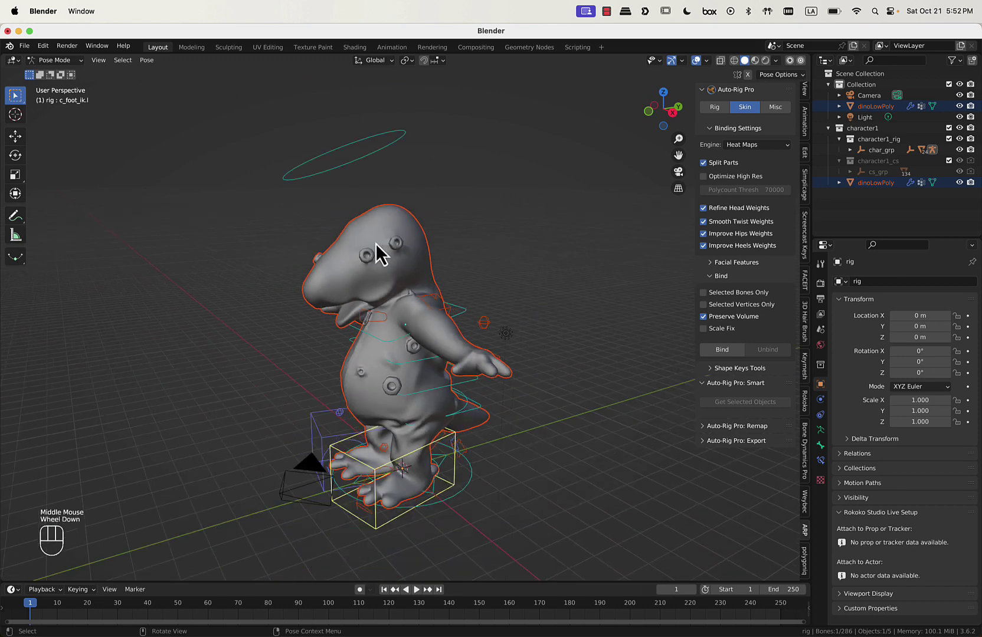
Try a free trackball rotation of the head controller with the Rotate tool and undo it.
{"action": "left_click", "coordinate": [348, 171]}
{"action": "left_click", "coordinate": [349, 165]}
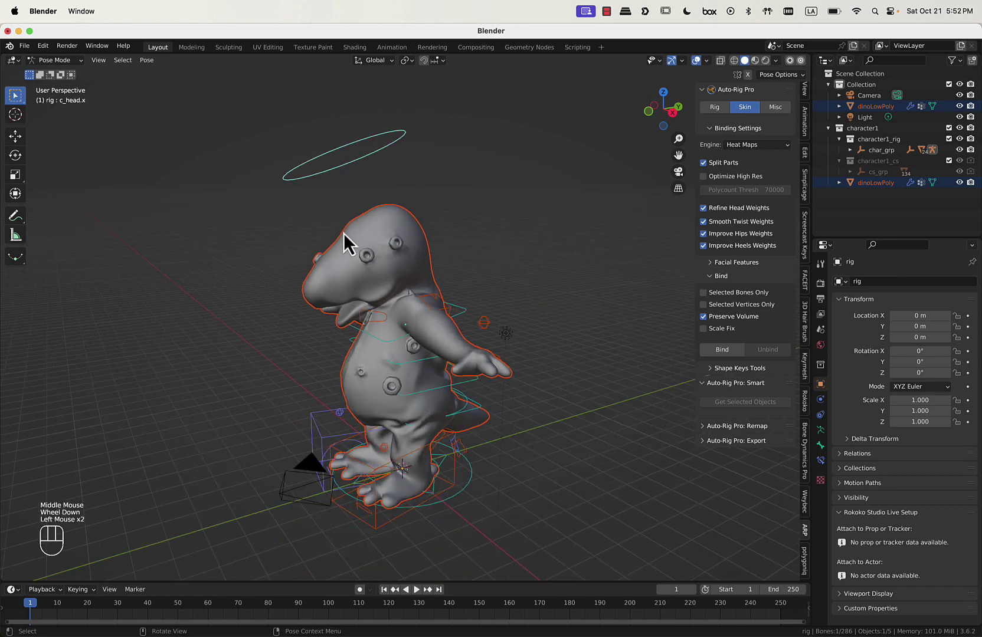
{"action": "key", "text": "shift+space"}
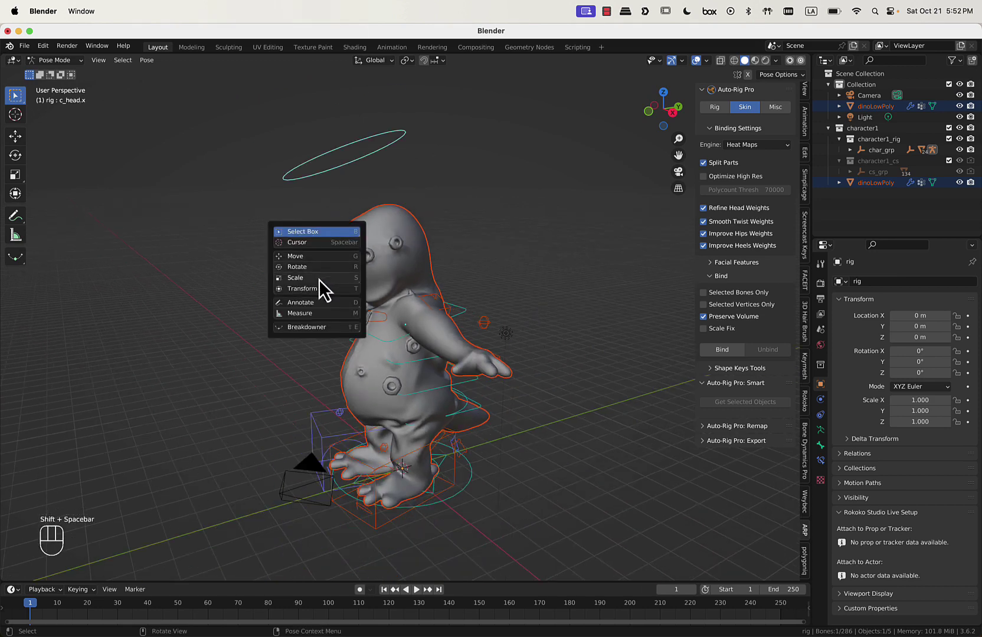
{"action": "left_click", "coordinate": [319, 266]}
{"action": "left_click_drag", "start_coordinate": [372, 273], "coordinate": [410, 300]}
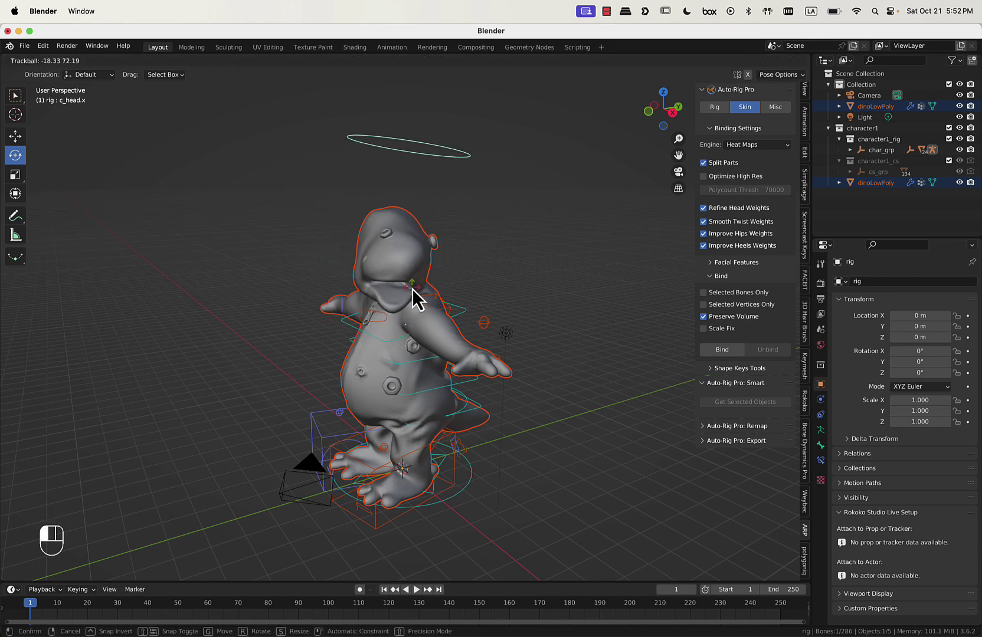
{"action": "key", "text": "Escape"}
{"action": "key", "text": "super+z"}
{"action": "left_click", "coordinate": [464, 329]}
{"action": "left_click_drag", "start_coordinate": [464, 328], "coordinate": [436, 359]}
Lower the left hand IK controller and bring it in towards the body so the elbow bends.
{"action": "scroll", "coordinate": [494, 338], "scroll_direction": "up", "scroll_amount": 2}
{"action": "middle_click_drag", "start_coordinate": [486, 366], "coordinate": [339, 333]}
{"action": "left_click", "coordinate": [205, 335]}
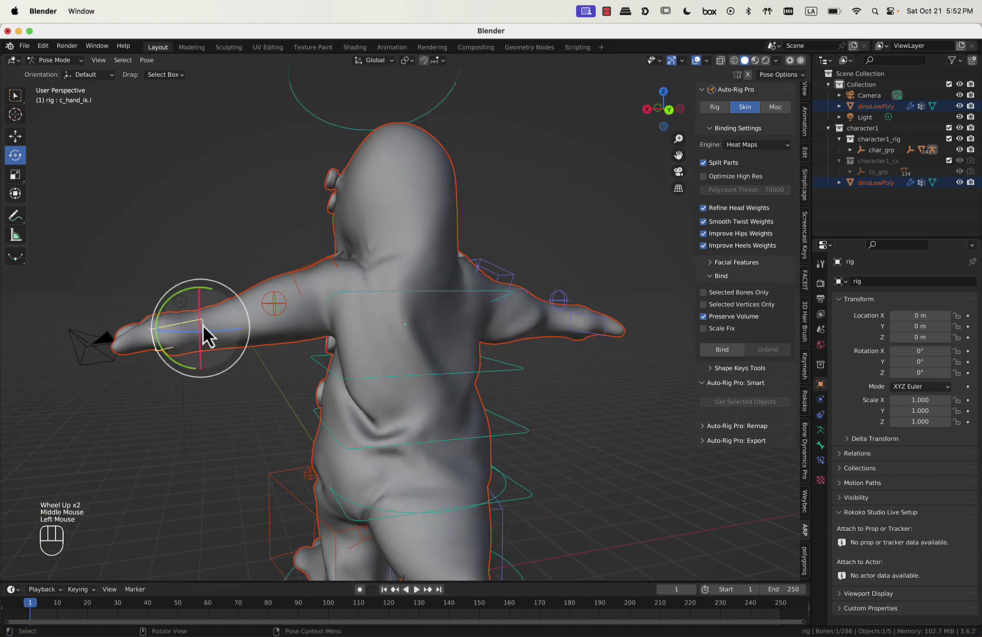
{"action": "key", "text": "g"}
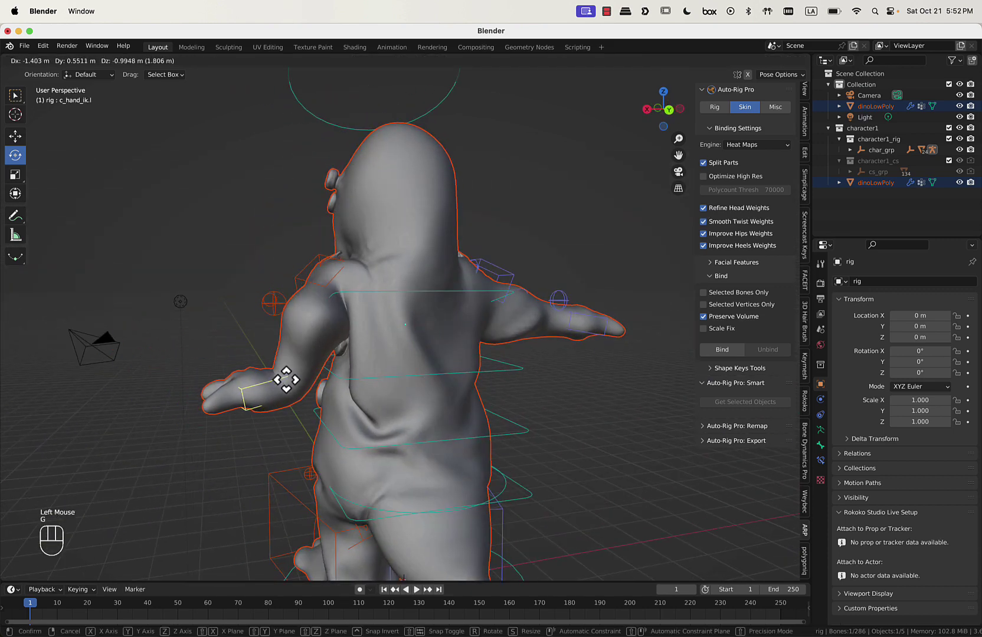
{"action": "left_click", "coordinate": [287, 396]}
Rotate the left hand to point downward and move it close to the hip so the arm hangs down.
{"action": "middle_click_drag", "start_coordinate": [288, 396], "coordinate": [458, 393]}
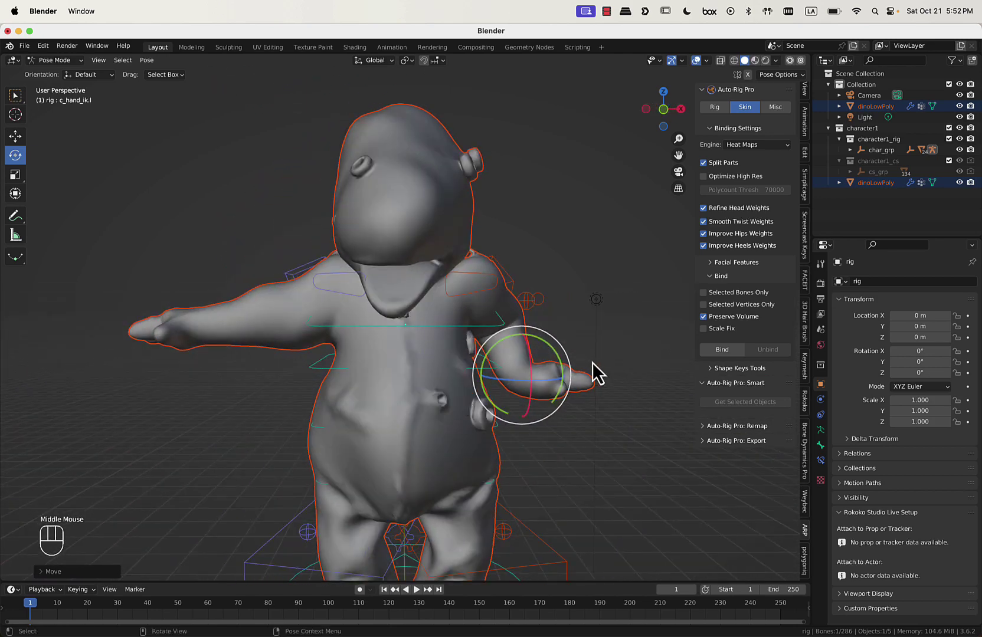
{"action": "left_click_drag", "start_coordinate": [571, 385], "coordinate": [527, 432]}
{"action": "key", "text": "g"}
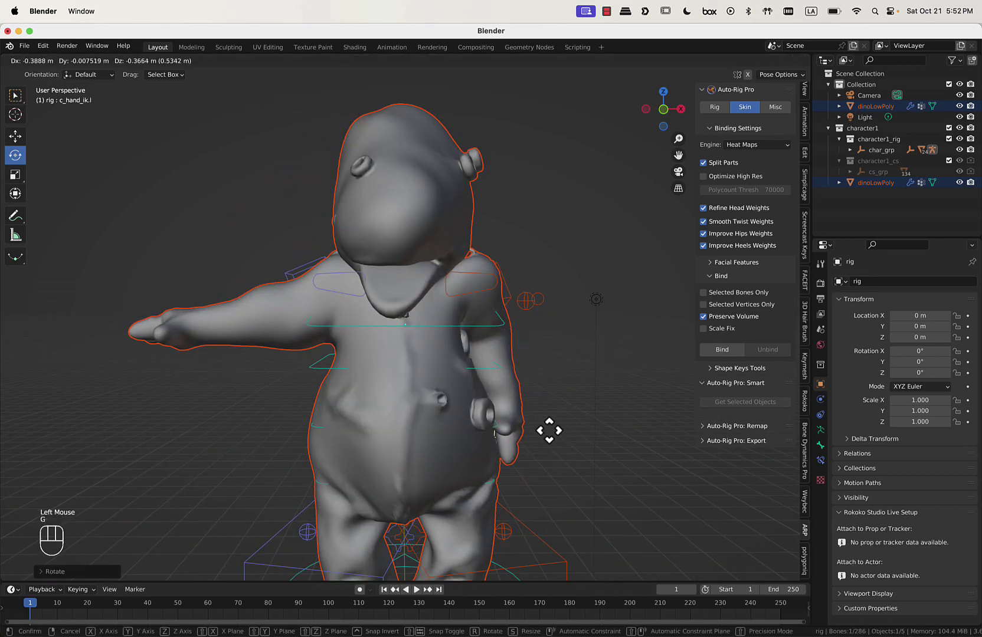
{"action": "left_click", "coordinate": [546, 433]}
Move the right hand IK controller forward and raise it beside the head.
{"action": "middle_click_drag", "start_coordinate": [164, 331], "coordinate": [314, 355]}
{"action": "scroll", "coordinate": [213, 346], "scroll_direction": "down", "scroll_amount": 2}
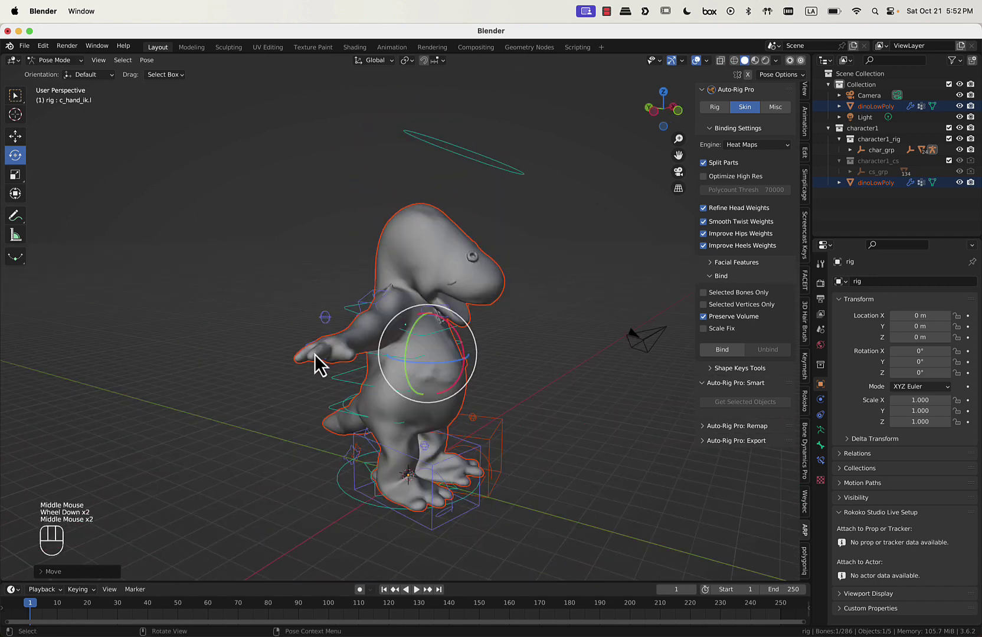
{"action": "left_click", "coordinate": [314, 353]}
{"action": "key", "text": "g"}
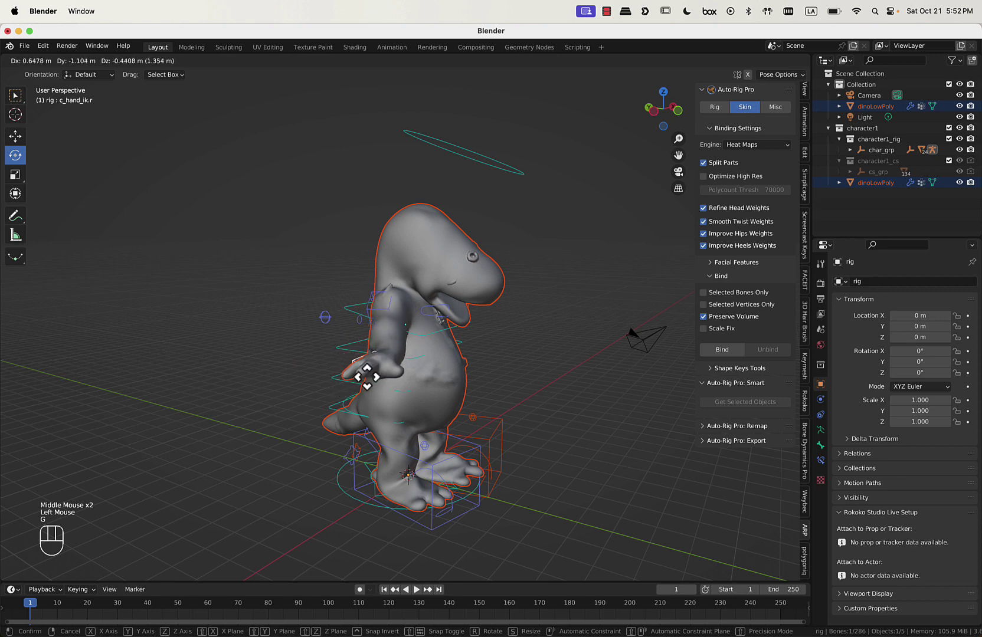
{"action": "left_click", "coordinate": [395, 362]}
{"action": "middle_click_drag", "start_coordinate": [395, 362], "coordinate": [341, 335]}
{"action": "key", "text": "g"}
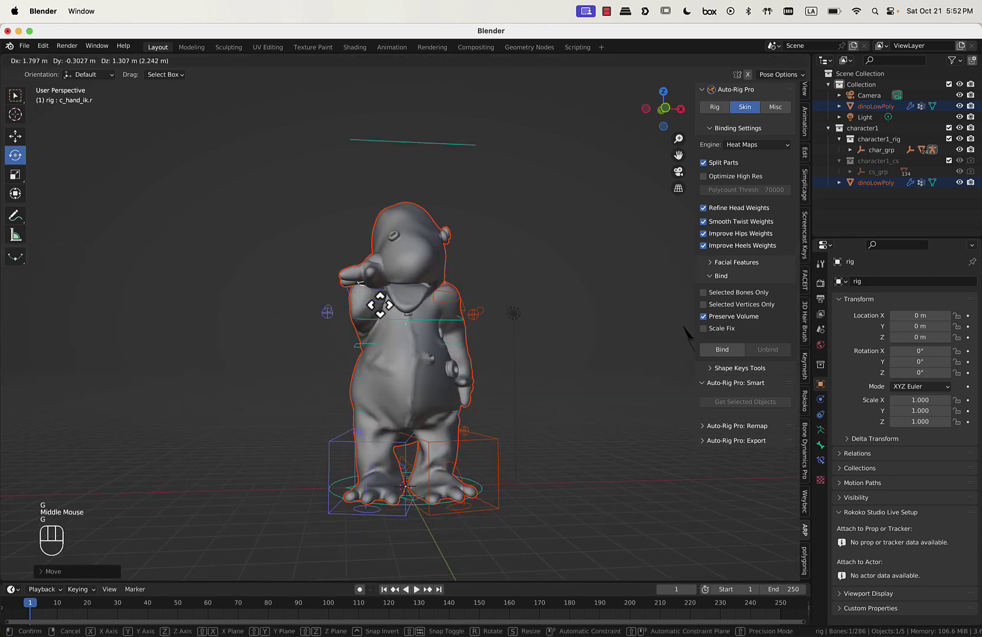
{"action": "left_click", "coordinate": [335, 296]}
Rotate the right hand into a waving pose with the fingers pointing up and spread towards the front.
{"action": "key", "text": "r"}
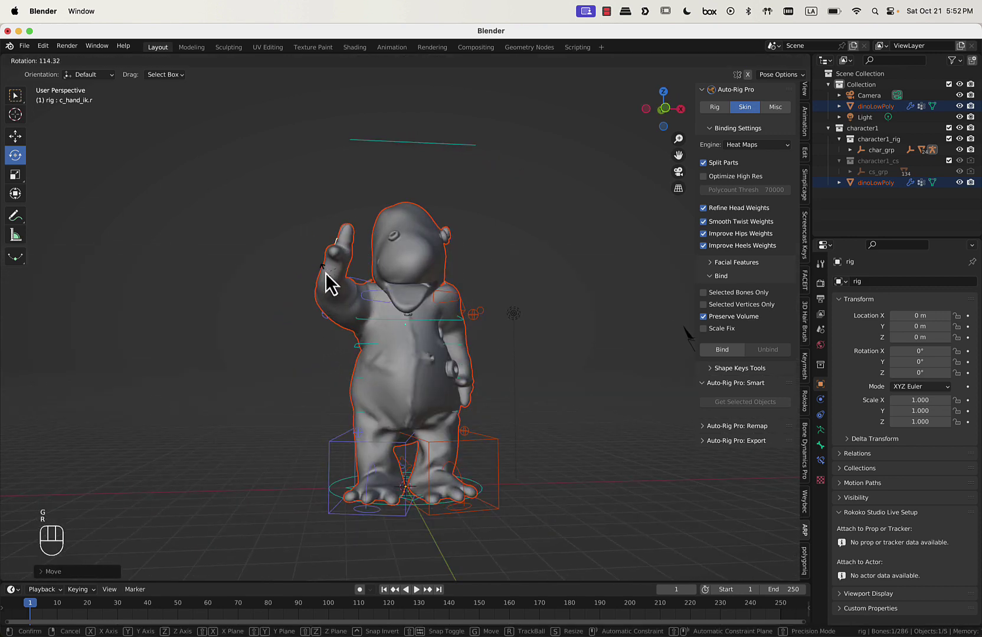
{"action": "left_click", "coordinate": [326, 275]}
{"action": "left_click_drag", "start_coordinate": [327, 283], "coordinate": [415, 219]}
{"action": "left_click", "coordinate": [363, 287]}
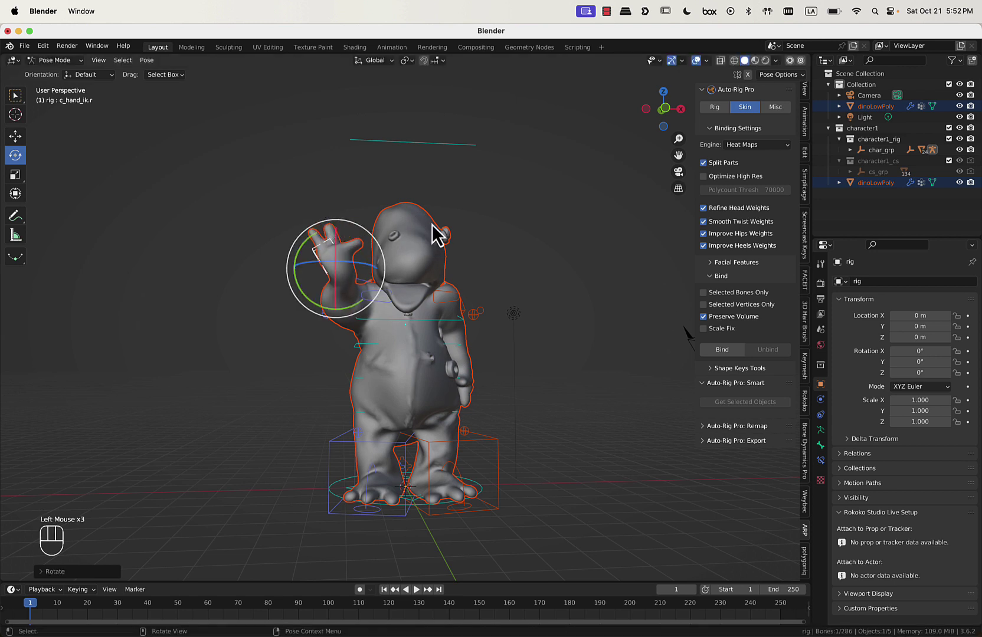
Turn and tilt the head controller towards the raised right hand.
{"action": "left_click", "coordinate": [439, 142]}
{"action": "left_click_drag", "start_coordinate": [406, 285], "coordinate": [454, 303]}
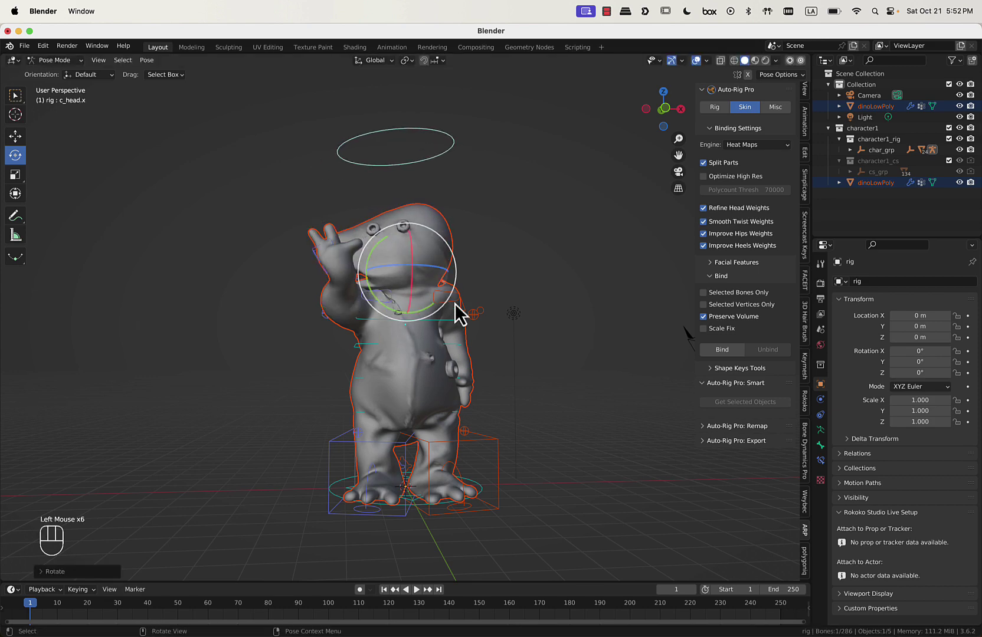
{"action": "scroll", "coordinate": [462, 332], "scroll_direction": "up", "scroll_amount": 1}
Rotate the right foot controller so the toes point outward, and move it sideways away from the body.
{"action": "left_click", "coordinate": [326, 478]}
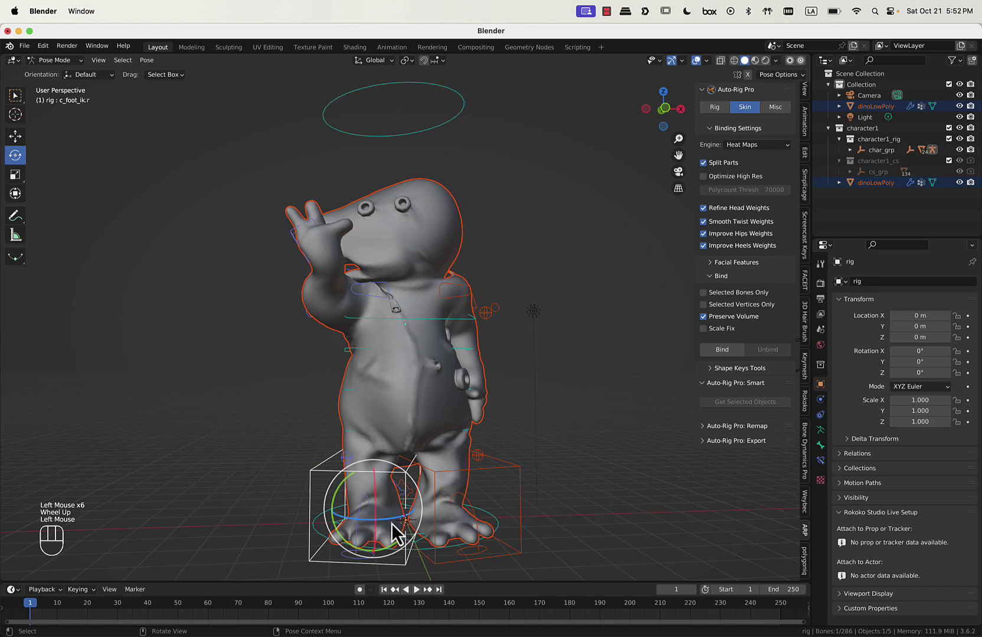
{"action": "left_click_drag", "start_coordinate": [394, 534], "coordinate": [371, 537]}
{"action": "scroll", "coordinate": [451, 464], "scroll_direction": "down", "scroll_amount": 2}
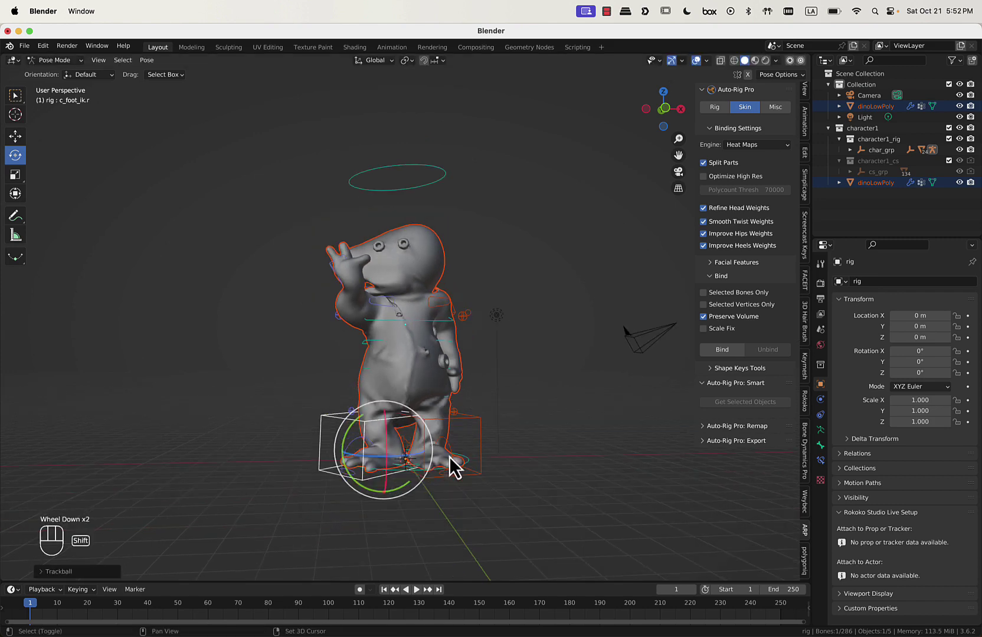
{"action": "key", "text": "shift+space"}
{"action": "left_click", "coordinate": [436, 444]}
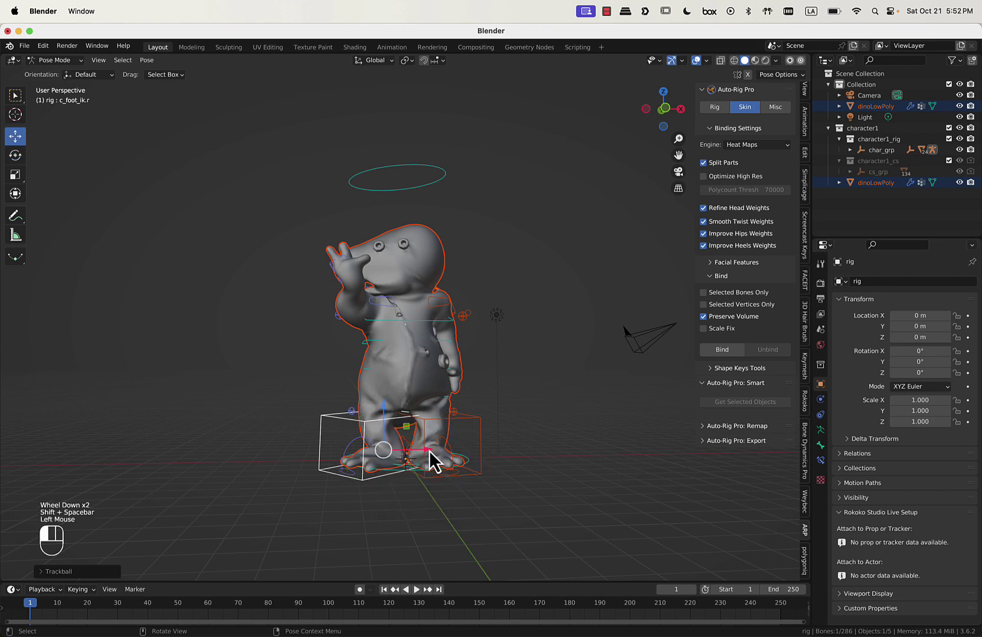
{"action": "left_click_drag", "start_coordinate": [431, 463], "coordinate": [412, 452]}
Nudge the left foot IK controller slightly with the Move tool to adjust the stance.
{"action": "left_click", "coordinate": [472, 472]}
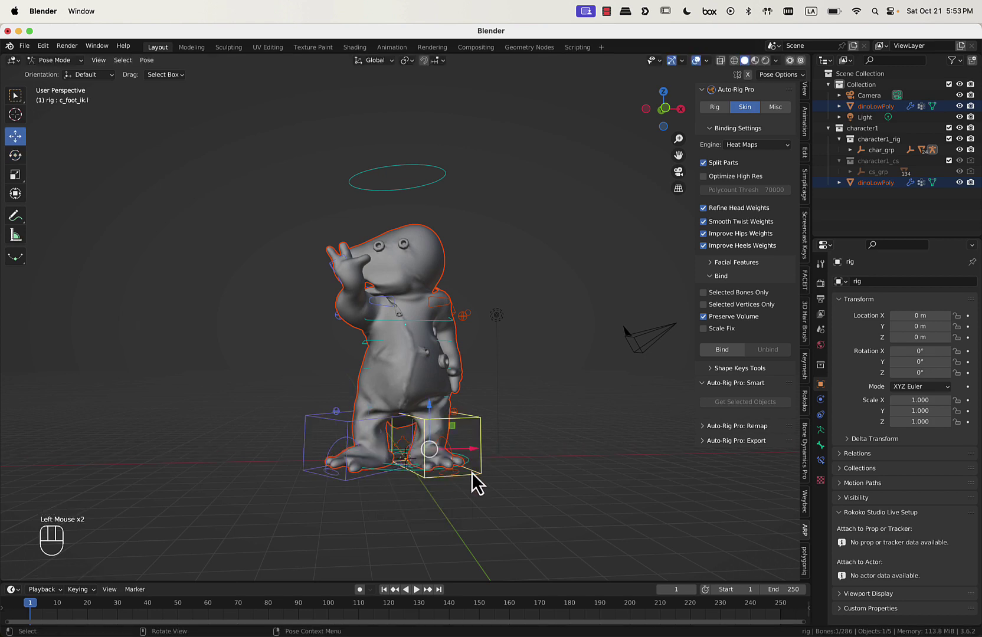
{"action": "left_click_drag", "start_coordinate": [478, 462], "coordinate": [481, 451]}
{"action": "middle_click_drag", "start_coordinate": [514, 419], "coordinate": [535, 410]}
{"action": "scroll", "coordinate": [418, 414], "scroll_direction": "up", "scroll_amount": 1}
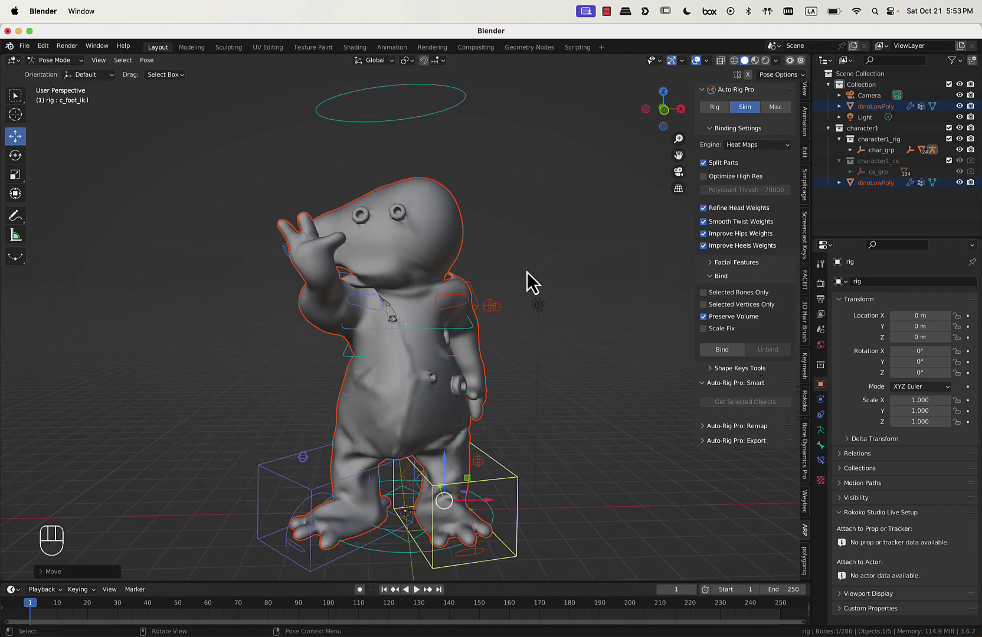
Select the root master controller at the hips and add a Tail limb to the rig.
{"action": "scroll", "coordinate": [520, 268], "scroll_direction": "down", "scroll_amount": 2}
{"action": "middle_click_drag", "start_coordinate": [520, 264], "coordinate": [378, 260]}
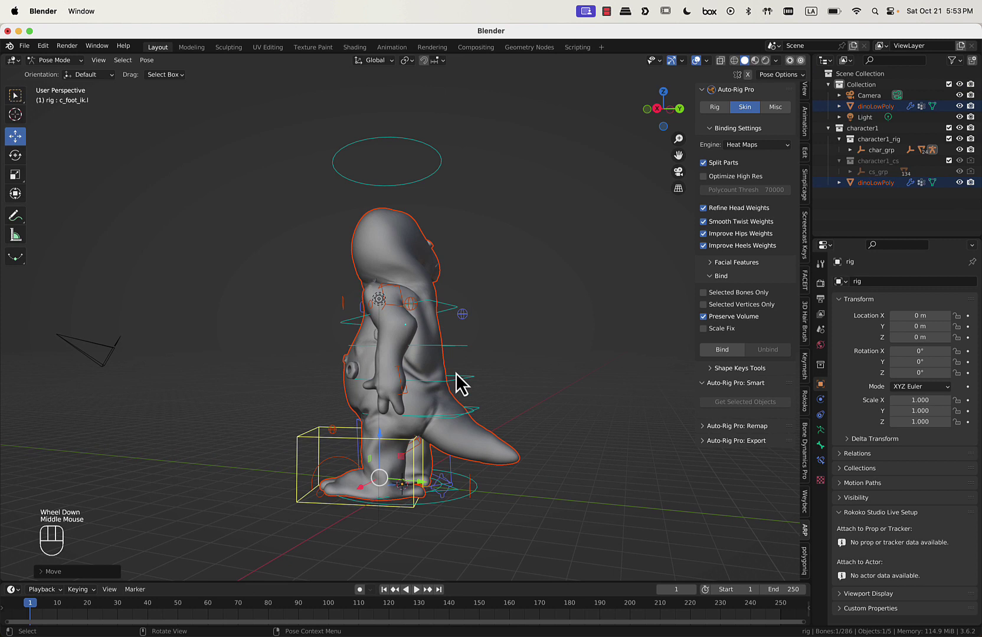
{"action": "left_click", "coordinate": [482, 410]}
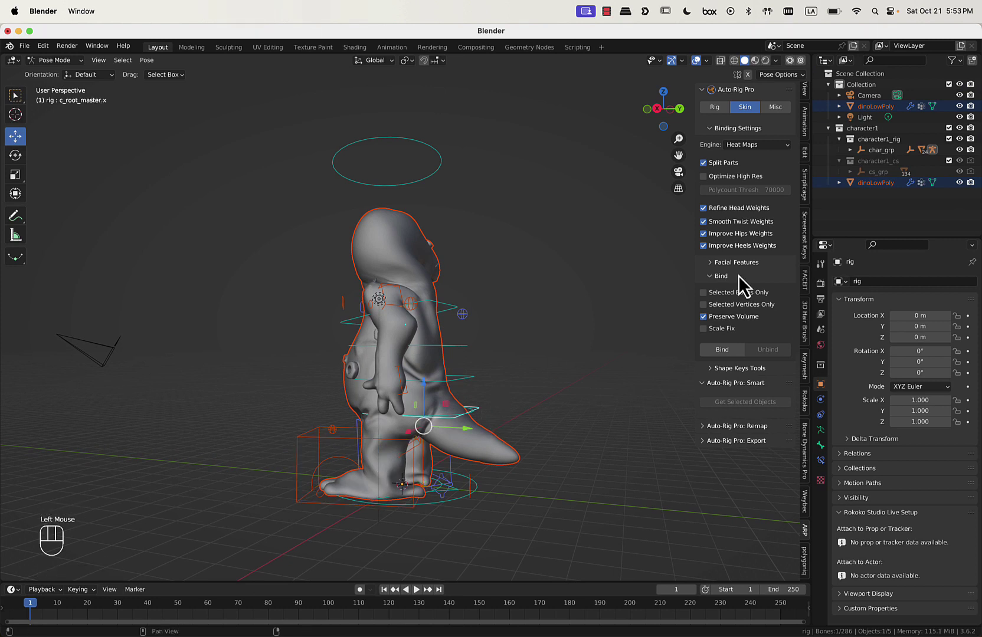
{"action": "left_click", "coordinate": [711, 110]}
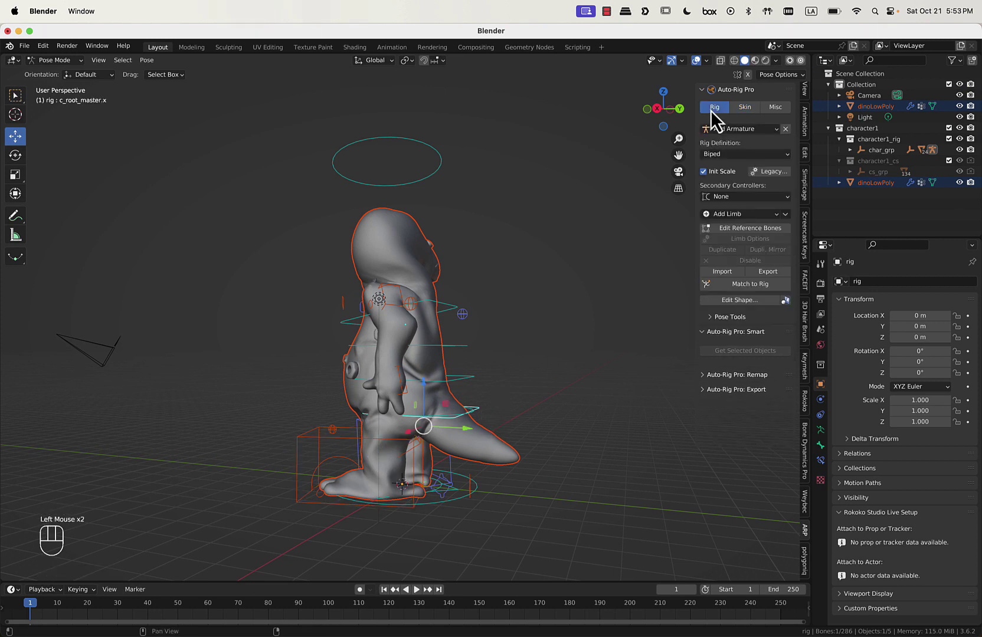
{"action": "left_click", "coordinate": [750, 217]}
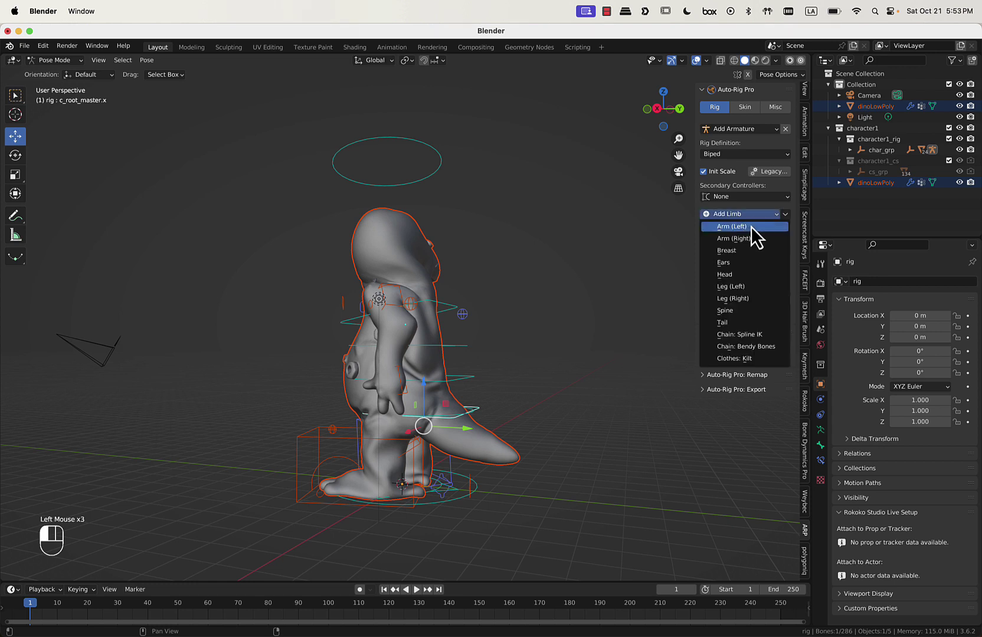
{"action": "left_click", "coordinate": [743, 322]}
Scale the new tail bone chain to about 0.55 and move it to the base of the dinosaur's tail in side view.
{"action": "scroll", "coordinate": [535, 383], "scroll_direction": "up", "scroll_amount": 1}
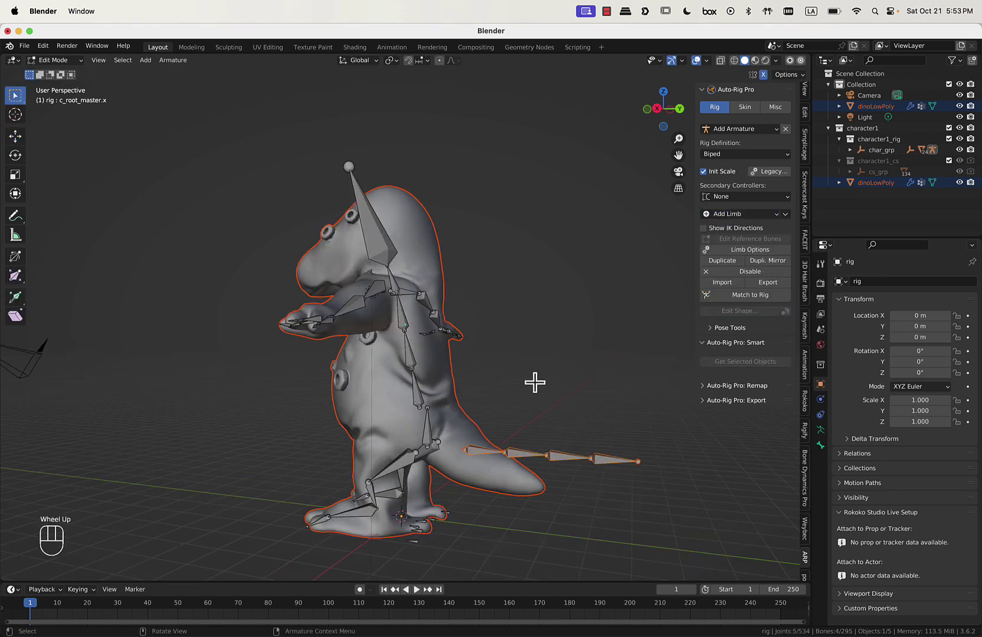
{"action": "middle_click_drag", "start_coordinate": [534, 382], "coordinate": [482, 349]}
{"action": "scroll", "coordinate": [566, 377], "scroll_direction": "up", "scroll_amount": 1}
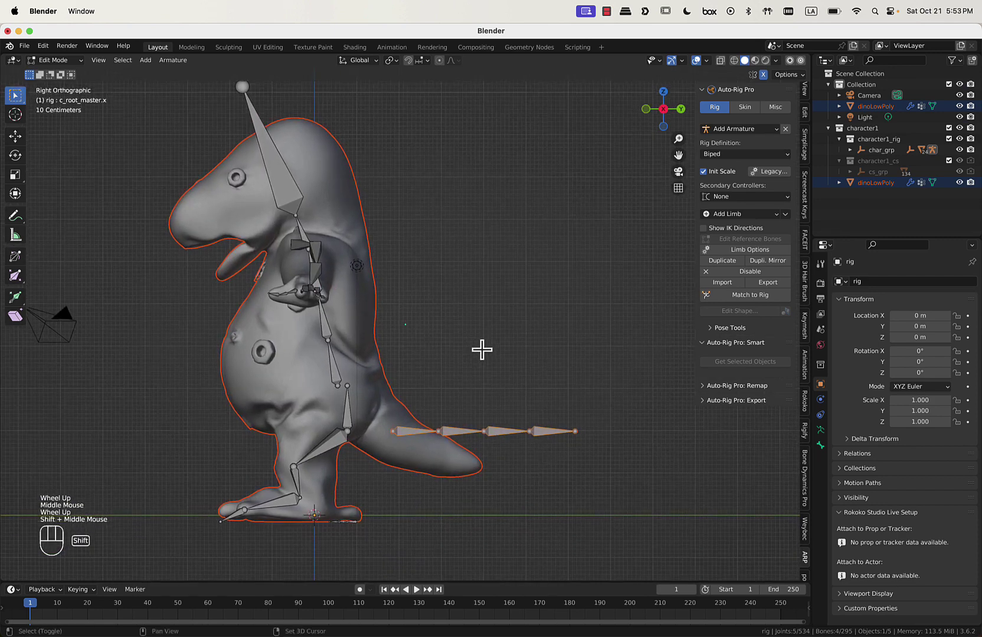
{"action": "scroll", "coordinate": [391, 405], "scroll_direction": "down", "scroll_amount": 1, "text": "shift"}
{"action": "key", "text": "s"}
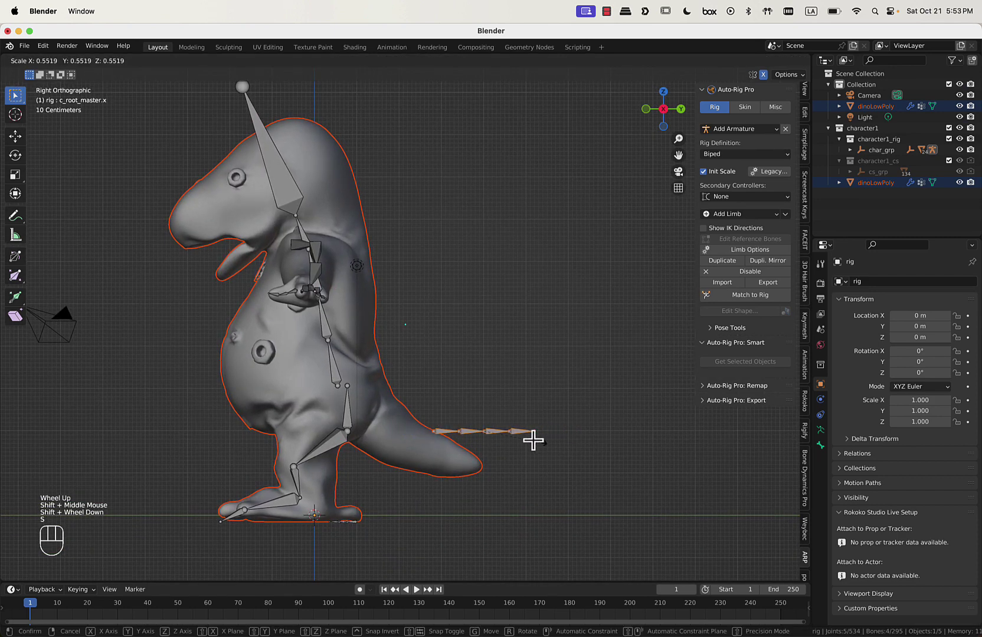
{"action": "left_click", "coordinate": [530, 438]}
{"action": "key", "text": "g"}
{"action": "left_click", "coordinate": [455, 422]}
Rotate the tail bone chain to follow the tail's downward slope and move it so its end reaches the tail tip.
{"action": "key", "text": "r"}
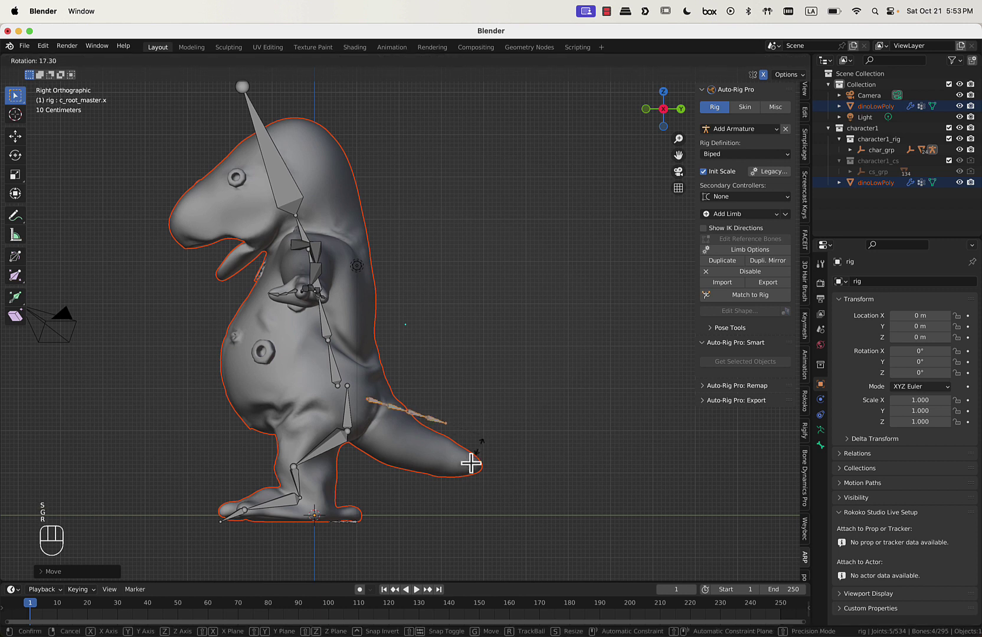
{"action": "left_click", "coordinate": [466, 467]}
{"action": "key", "text": "g"}
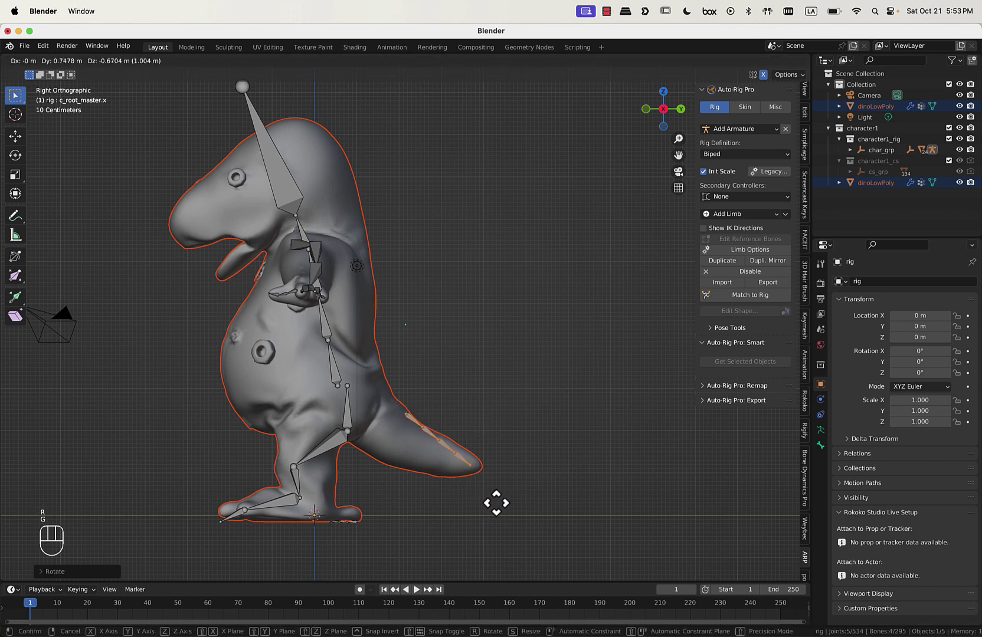
{"action": "left_click", "coordinate": [497, 502]}
Shift the upper tail bones and lower the joint near the tip so the chain sits inside the tail mesh.
{"action": "left_click", "coordinate": [469, 464]}
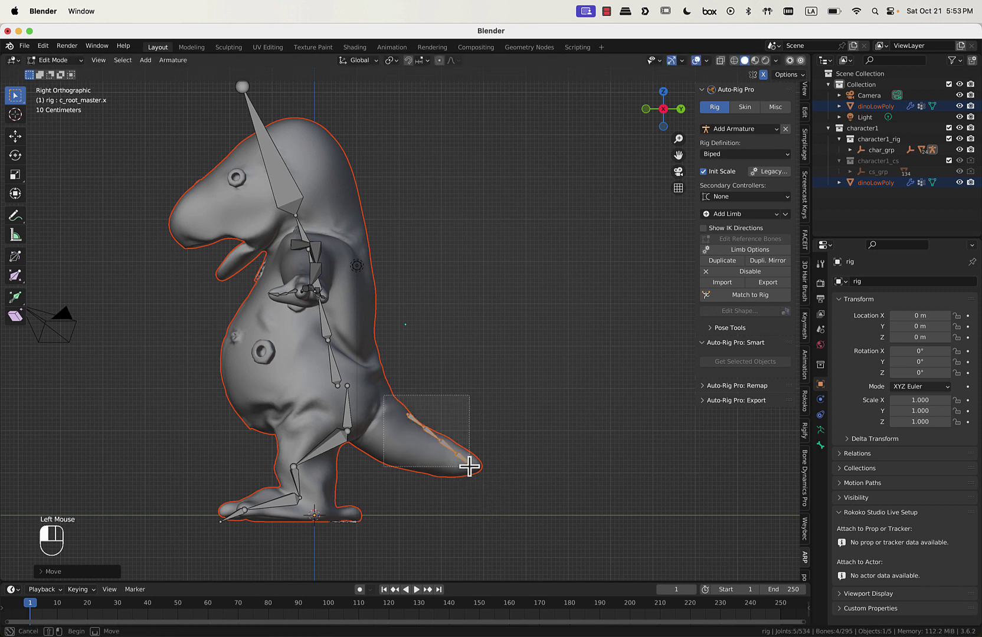
{"action": "key", "text": "g"}
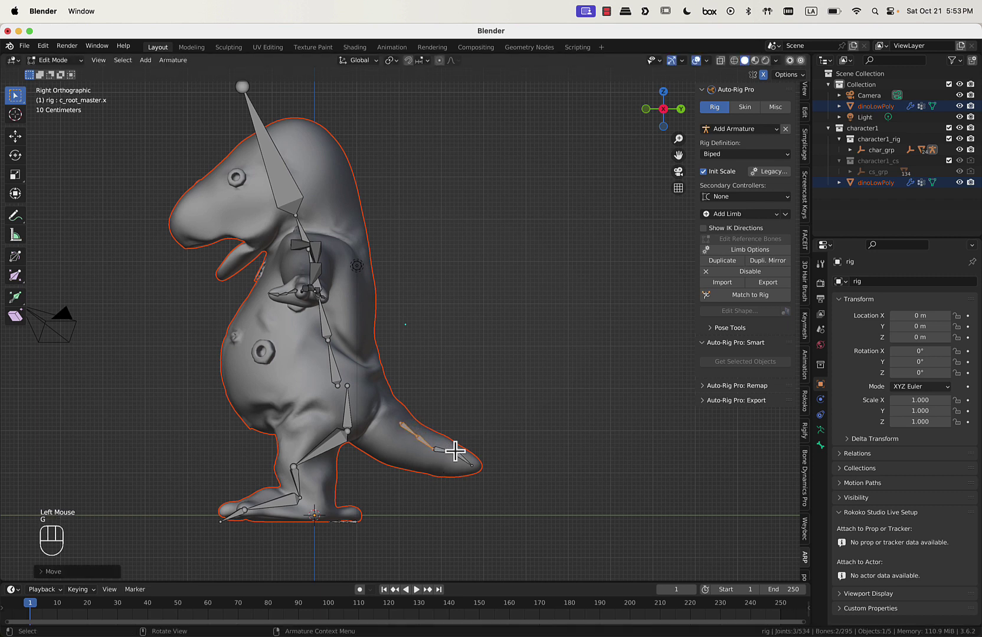
{"action": "left_click", "coordinate": [454, 452]}
{"action": "key", "text": "g"}
{"action": "left_click", "coordinate": [439, 453]}
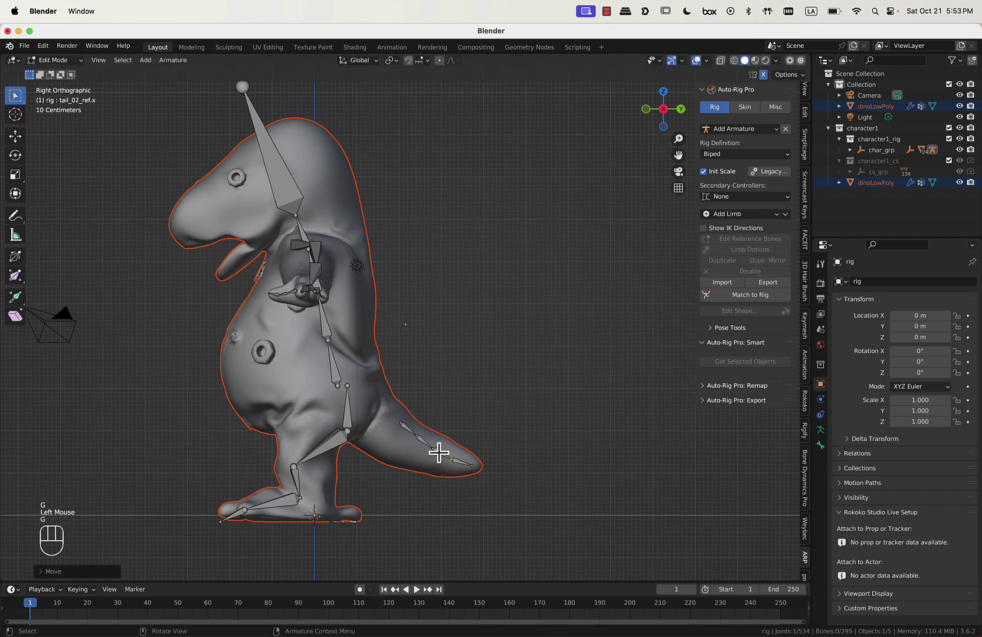
Move the first joint of the tail chain up into the tail's base beside the pelvis.
{"action": "left_click", "coordinate": [399, 420]}
{"action": "key", "text": "g"}
{"action": "left_click", "coordinate": [359, 401]}
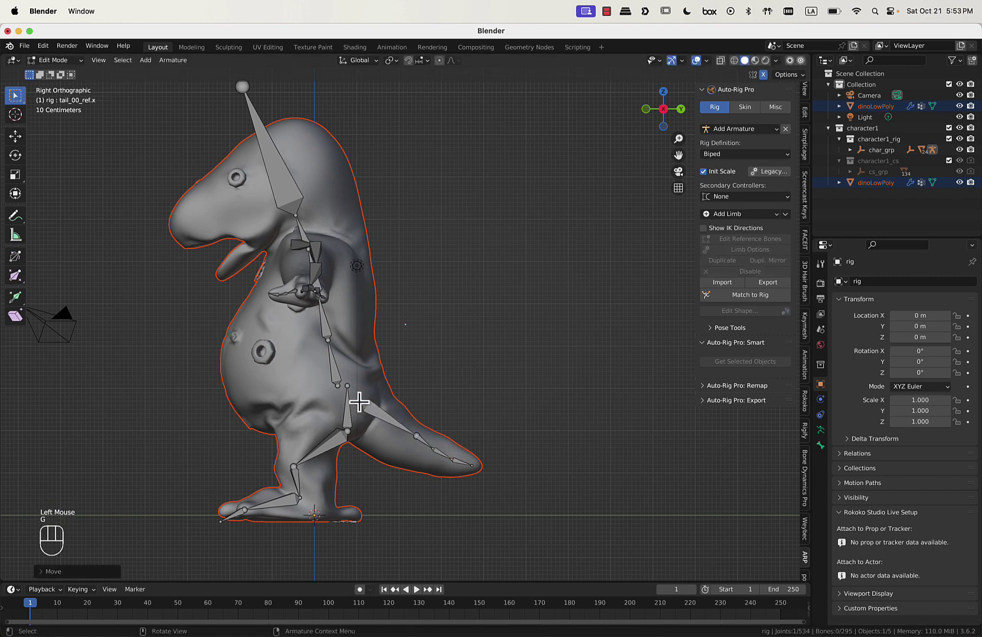
Reposition the intermediate tail joints so the bones are spread evenly along the centre of the tail.
{"action": "left_click", "coordinate": [412, 435]}
{"action": "key", "text": "g"}
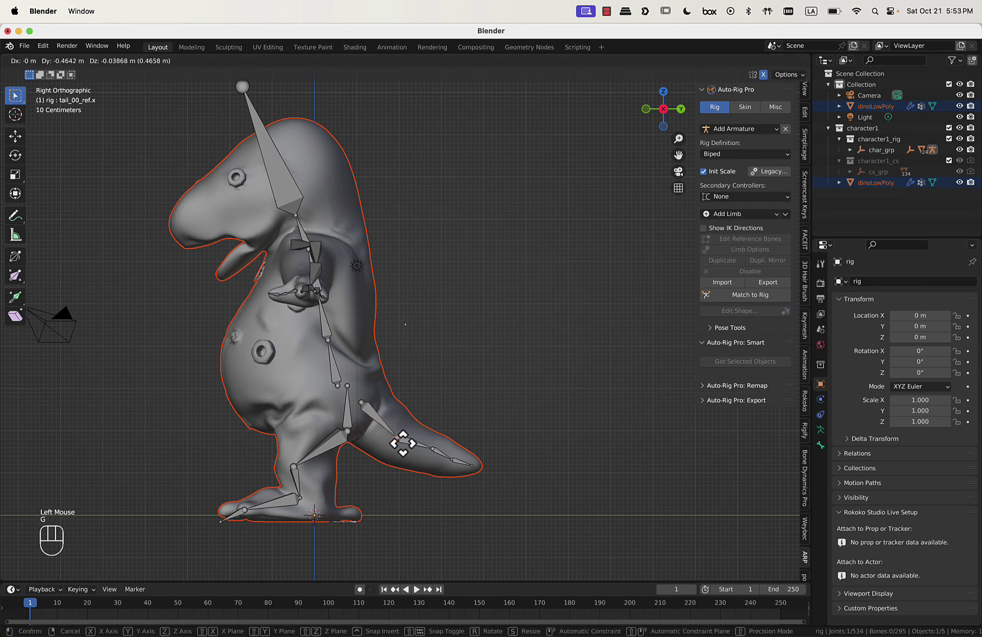
{"action": "left_click", "coordinate": [401, 442]}
{"action": "left_click", "coordinate": [421, 451]}
{"action": "key", "text": "g"}
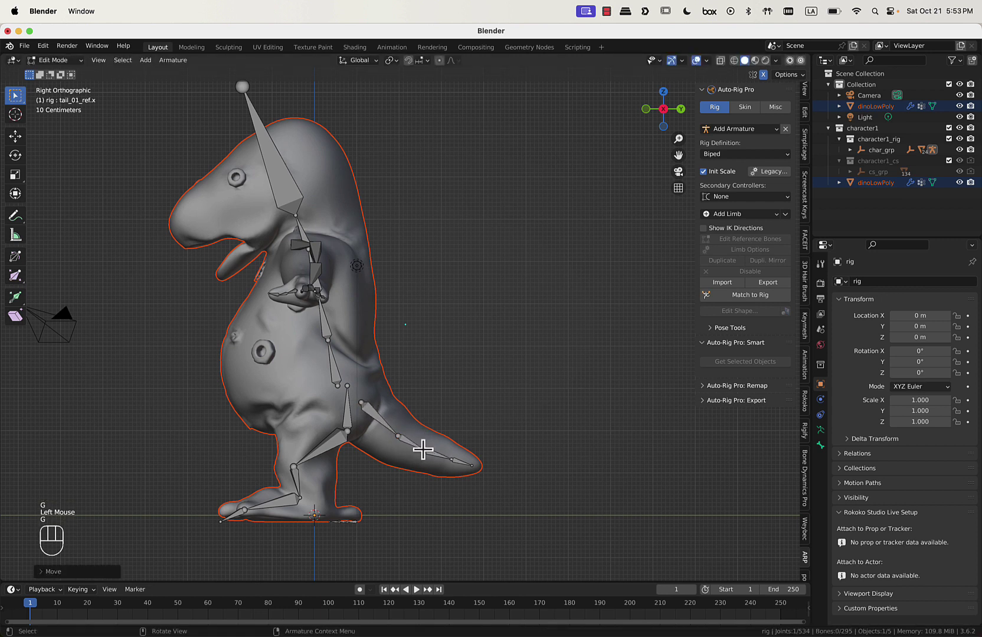
{"action": "left_click", "coordinate": [451, 458]}
{"action": "key", "text": "g"}
{"action": "left_click", "coordinate": [447, 461]}
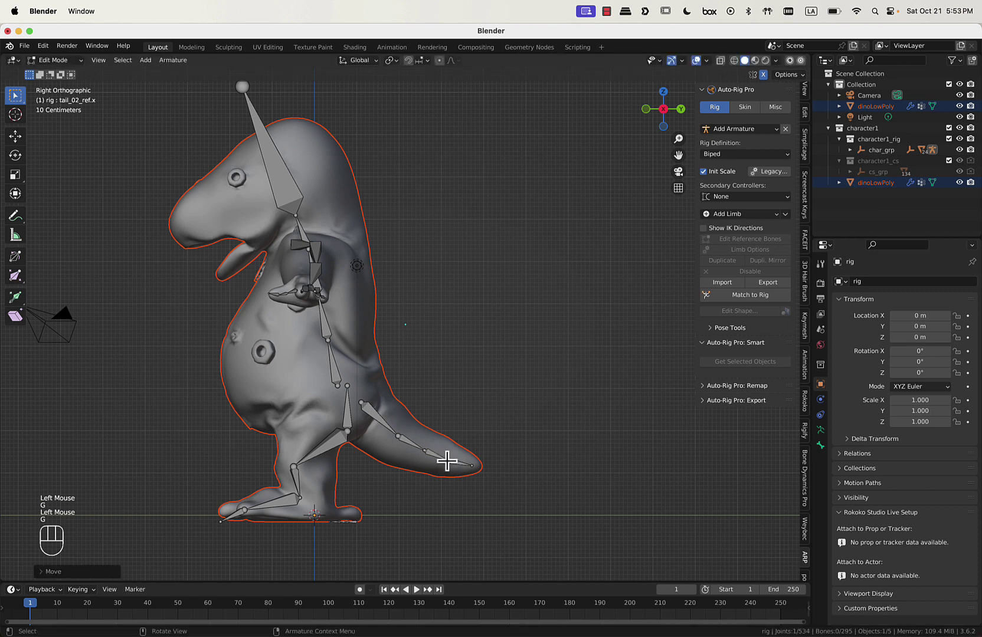
Fine-tune the placement of the whole tail bone chain and match the rig to the reference bones.
{"action": "left_click_drag", "start_coordinate": [505, 496], "coordinate": [361, 400]}
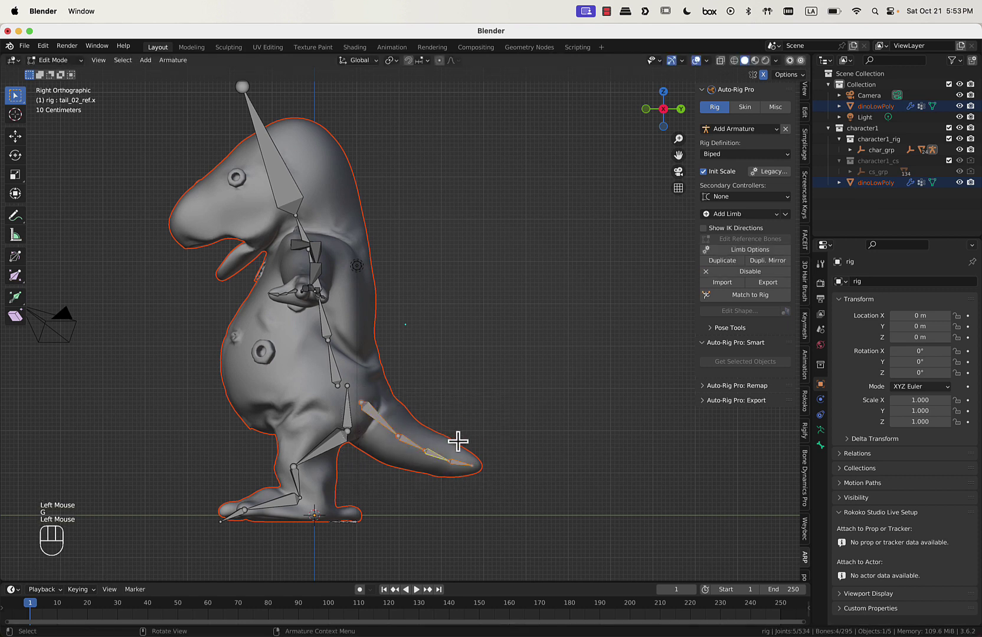
{"action": "key", "text": "s"}
{"action": "key", "text": "g"}
{"action": "left_click", "coordinate": [482, 442]}
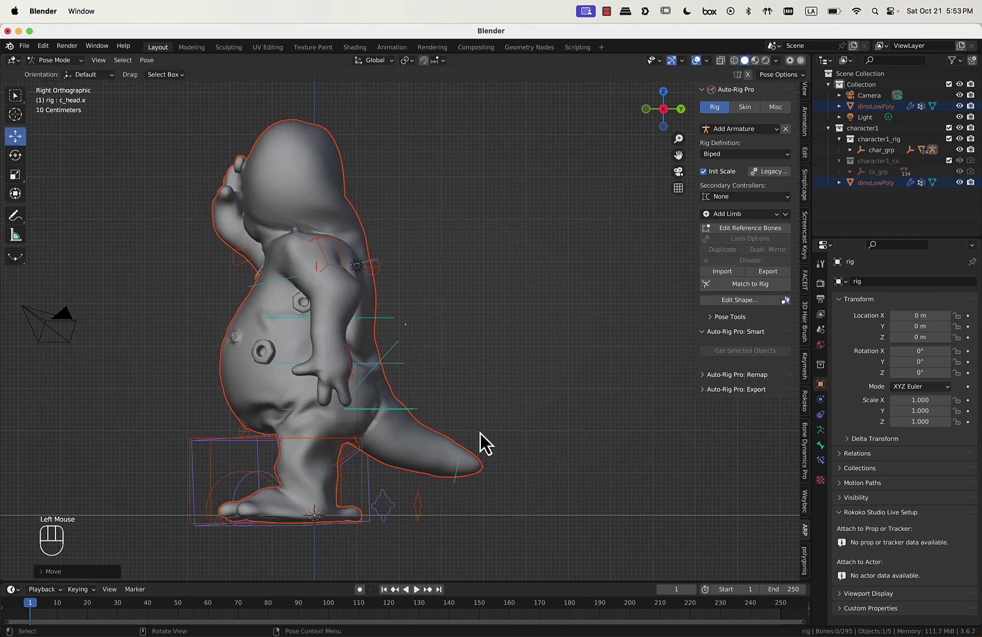
Try moving the tail tip controller c_tail_03 to check whether the mesh follows.
{"action": "left_click", "coordinate": [460, 466]}
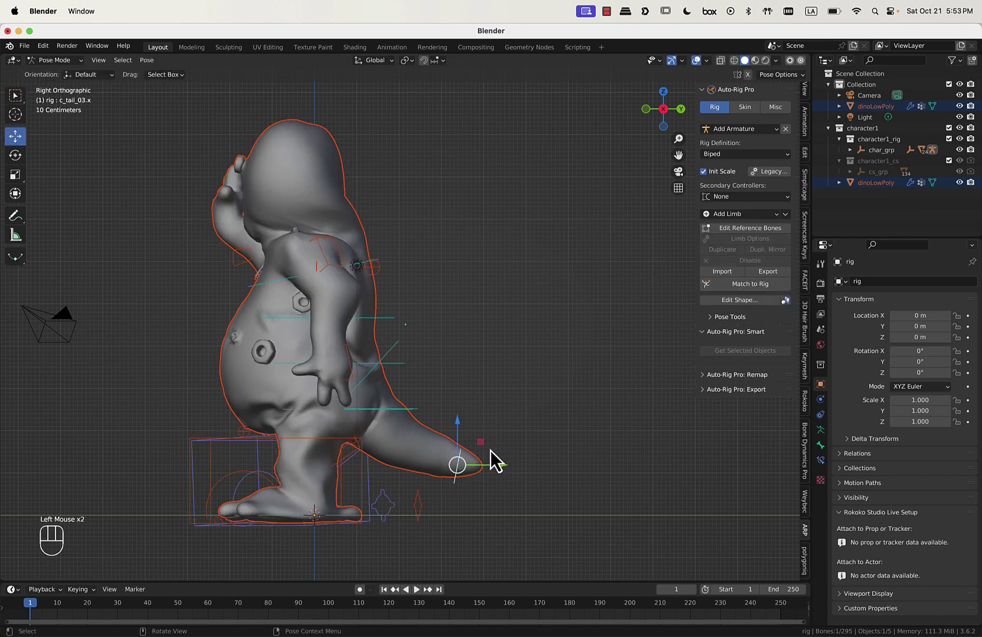
{"action": "key", "text": "space"}
{"action": "key", "text": "space"}
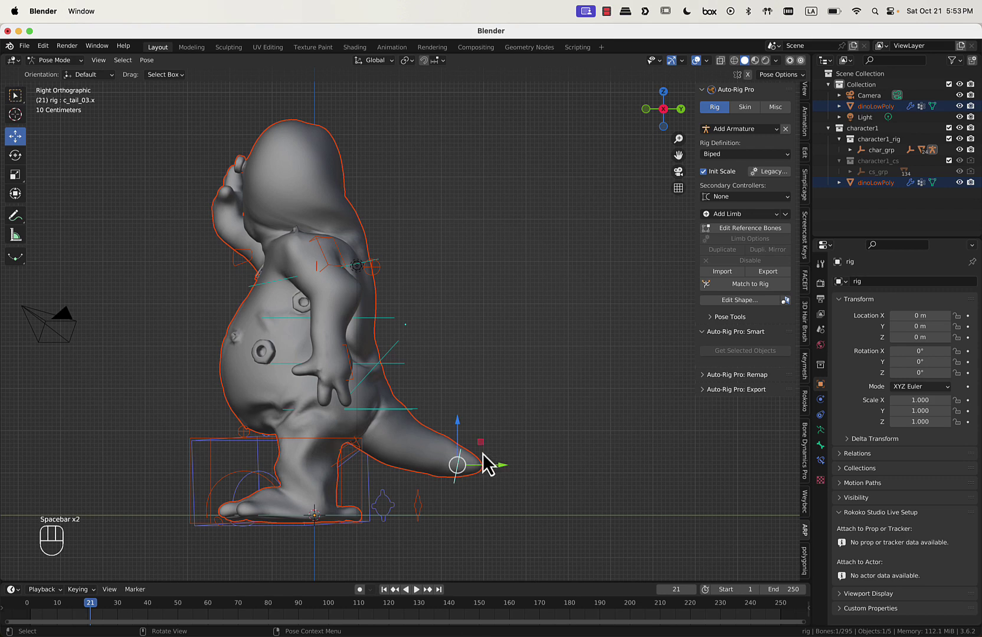
{"action": "key", "text": "g"}
{"action": "key", "text": "Escape"}
{"action": "mouse_move", "coordinate": [489, 456]}
{"action": "middle_mouse_down"}
{"action": "mouse_move", "coordinate": [358, 445]}
{"action": "mouse_move", "coordinate": [496, 444]}
{"action": "middle_mouse_up"}
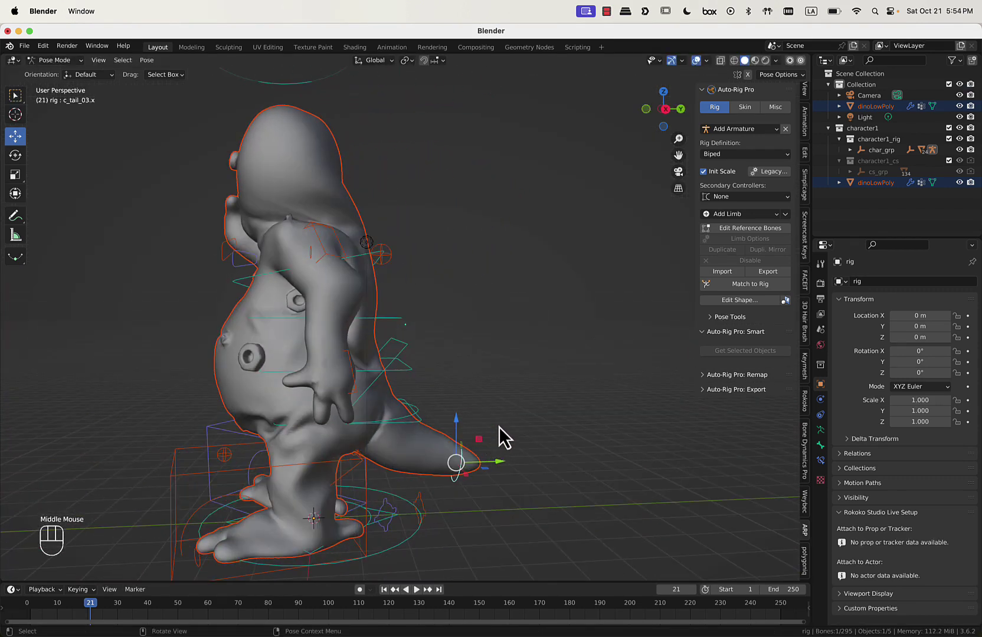
{"action": "mouse_move", "coordinate": [434, 417]}
{"action": "middle_mouse_down"}
{"action": "mouse_move", "coordinate": [292, 414]}
{"action": "mouse_move", "coordinate": [447, 405]}
{"action": "middle_mouse_up"}
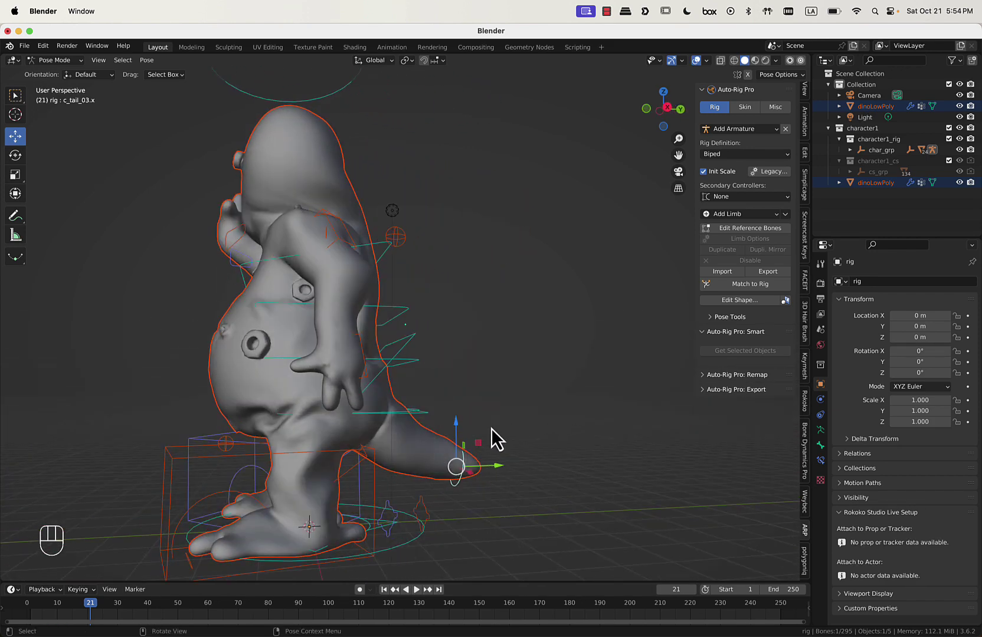
Select all rig controllers and rebind the dinosaur mesh, removing the existing armature modifiers and vertex groups.
{"action": "key", "text": "Tab"}
{"action": "key", "text": "Tab"}
{"action": "key", "text": "a"}
{"action": "scroll", "coordinate": [408, 405], "scroll_direction": "down", "scroll_amount": 2}
{"action": "middle_click_drag", "start_coordinate": [408, 405], "coordinate": [482, 409]}
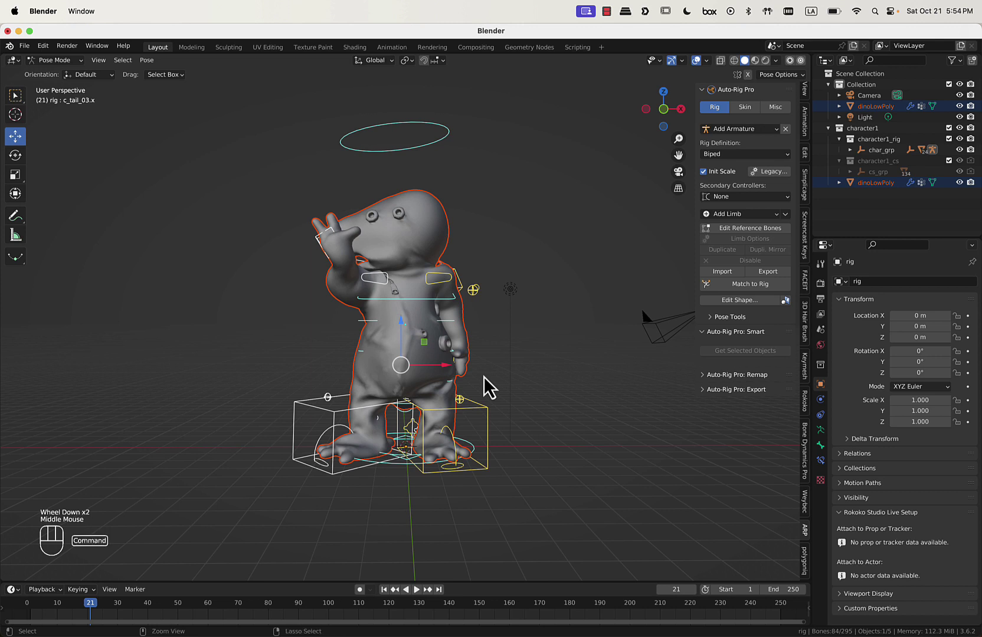
{"action": "left_click", "coordinate": [740, 108]}
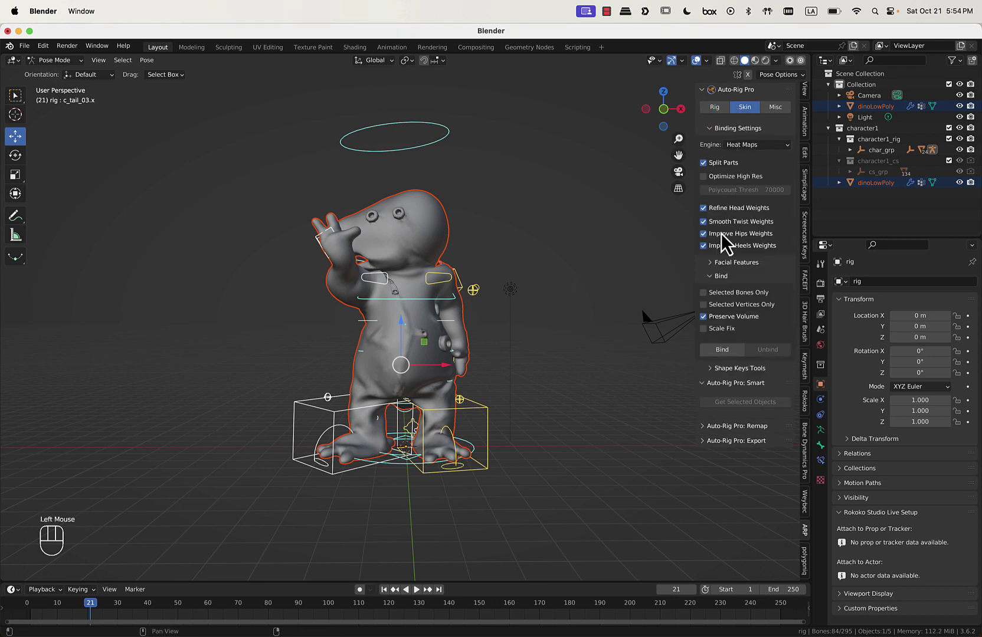
{"action": "left_click", "coordinate": [722, 349]}
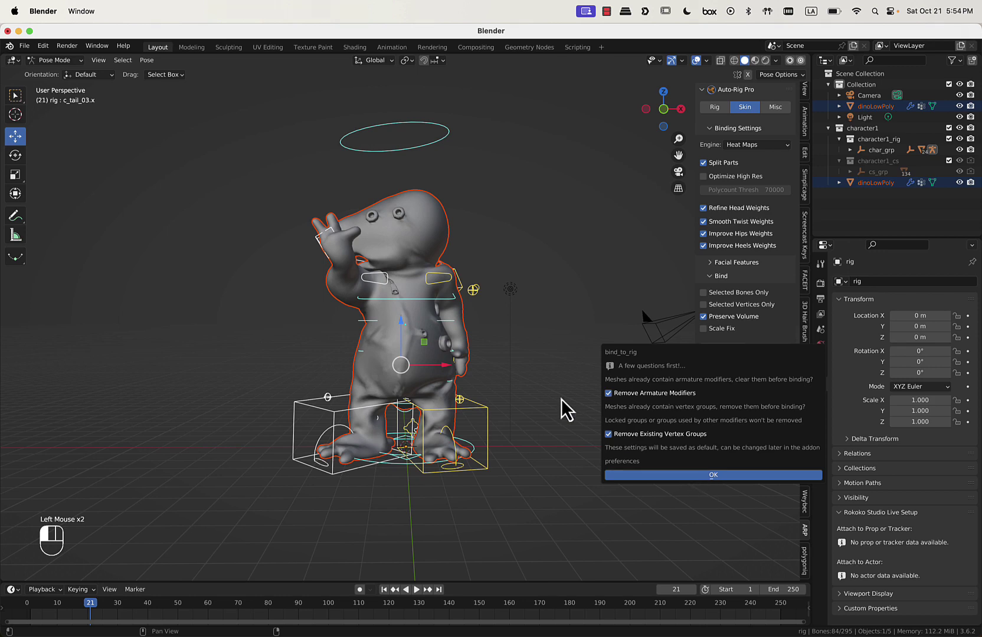
{"action": "middle_click_drag", "start_coordinate": [556, 369], "coordinate": [438, 405]}
Select the rig and switch it to Pose Mode.
{"action": "left_click", "coordinate": [436, 416]}
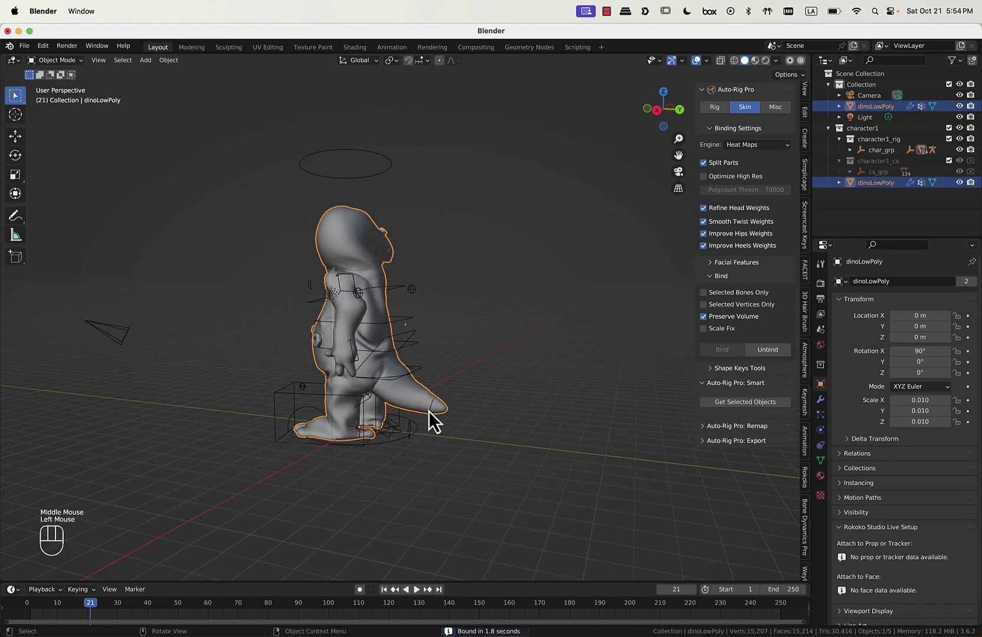
{"action": "left_click", "coordinate": [70, 62]}
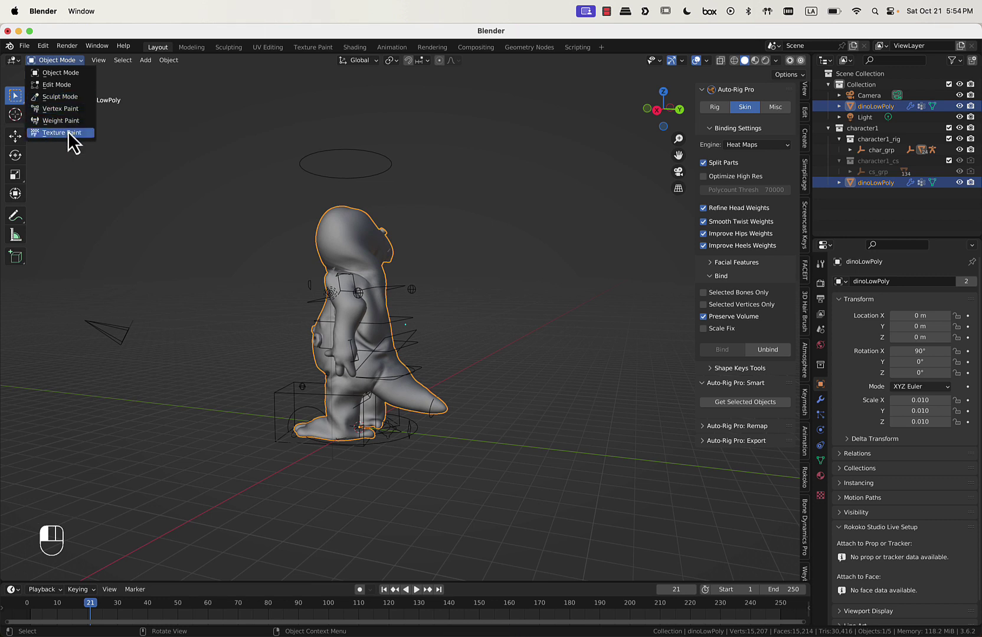
{"action": "left_click", "coordinate": [400, 344]}
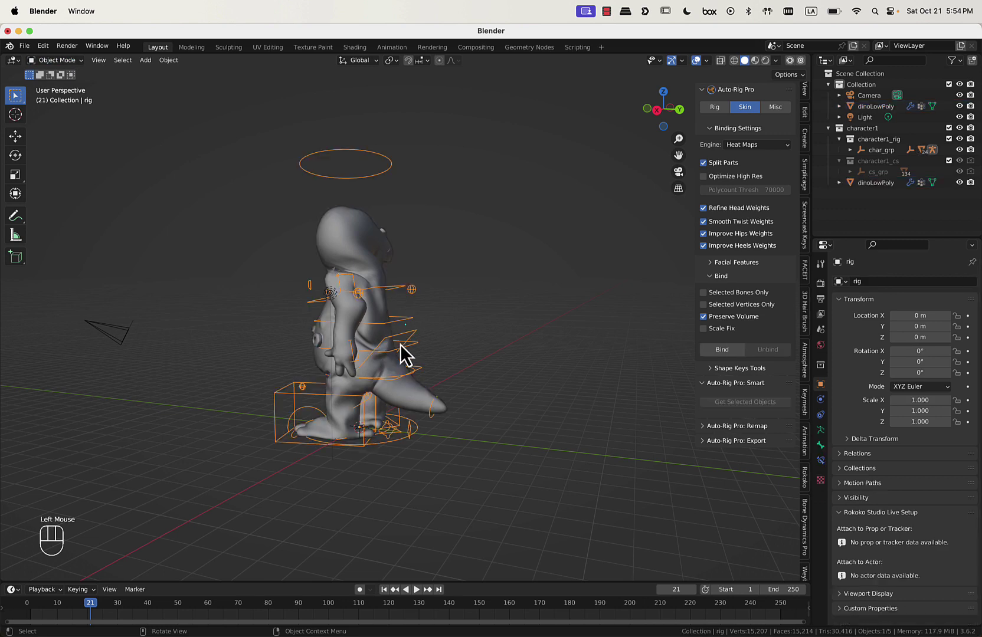
{"action": "left_click", "coordinate": [58, 59]}
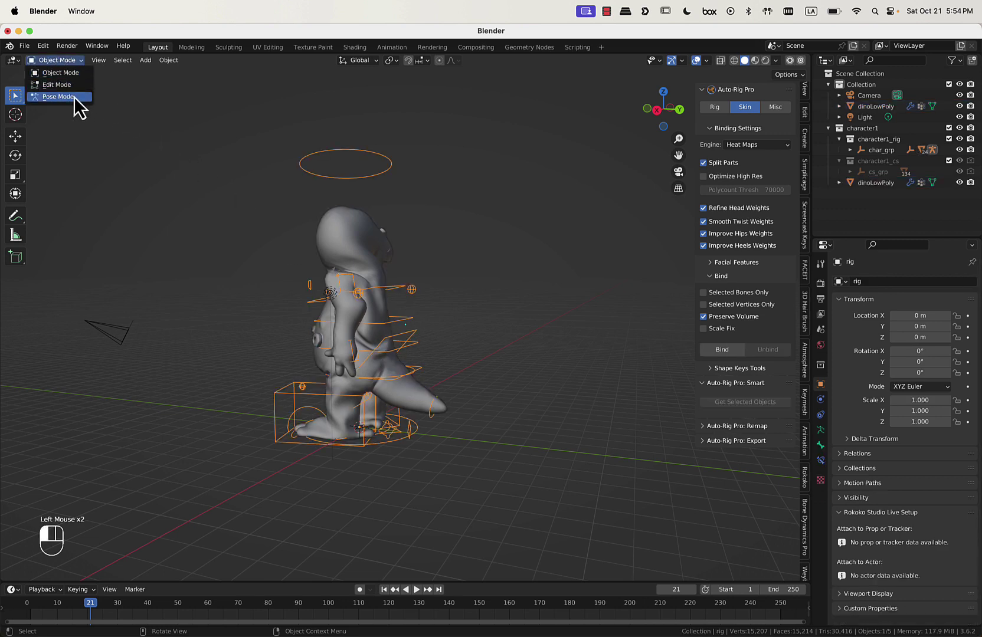
{"action": "left_click", "coordinate": [74, 97]}
Try moving the tail tip controller c_tail_03 on the rebound rig.
{"action": "left_click", "coordinate": [433, 416]}
{"action": "scroll", "coordinate": [437, 433], "scroll_direction": "up", "scroll_amount": 1}
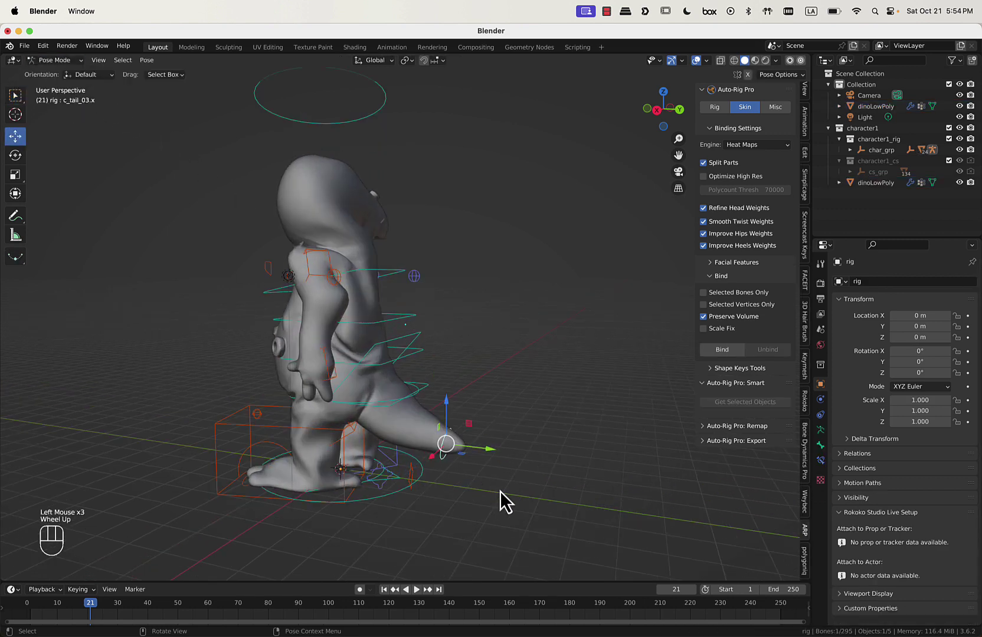
{"action": "key", "text": "g"}
{"action": "left_click", "coordinate": [503, 486]}
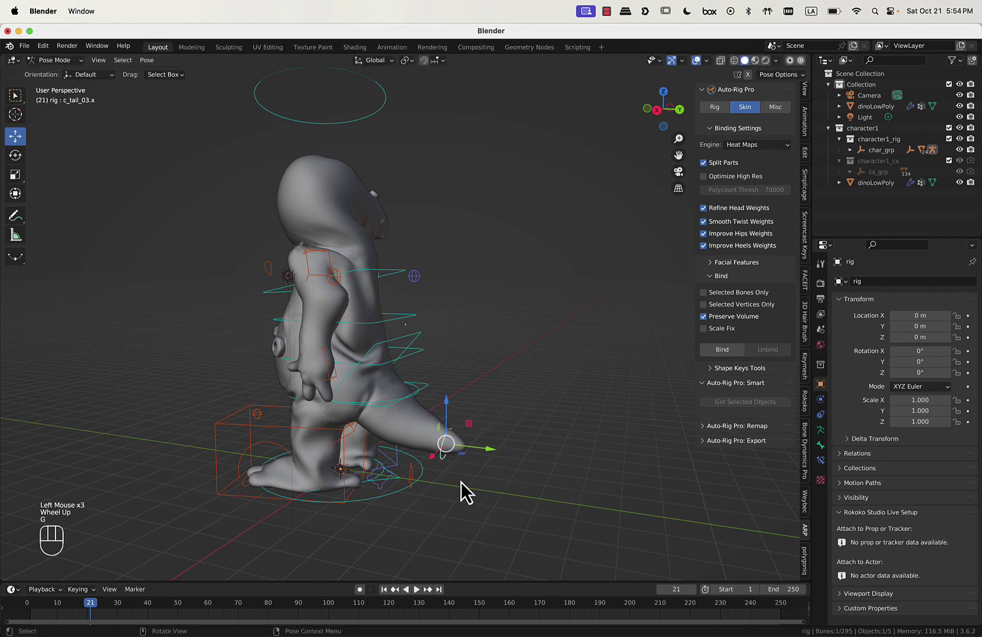
Rotate the c_tail_01 controller to test how the tail mesh bends.
{"action": "left_click", "coordinate": [401, 441]}
{"action": "key", "text": "r"}
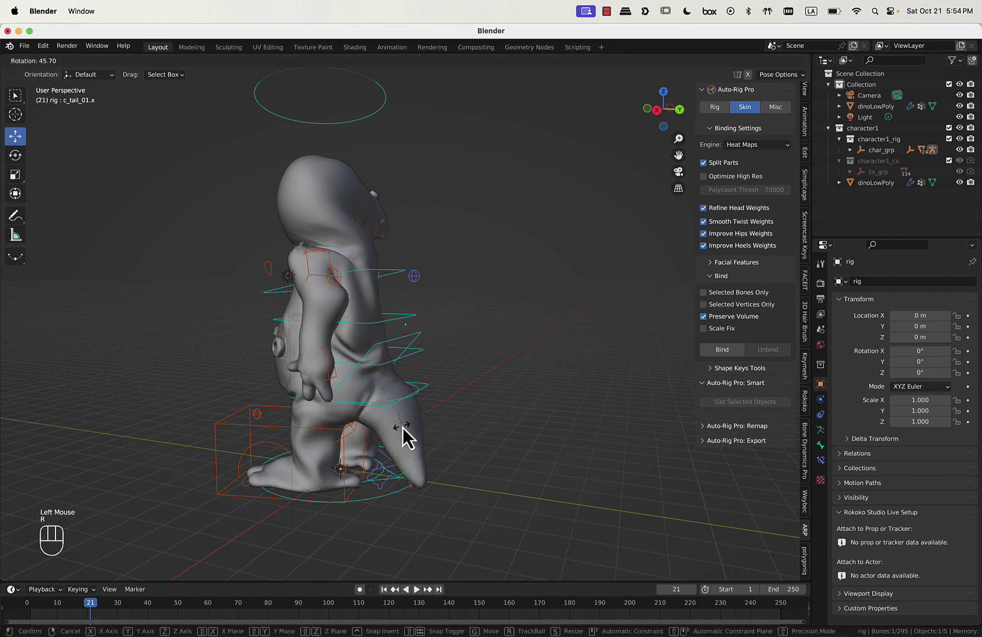
{"action": "left_click", "coordinate": [442, 432]}
Swing the tail sideways by rotating c_tail_01 around the Z axis with the Rotate tool.
{"action": "middle_click_drag", "start_coordinate": [443, 432], "coordinate": [416, 386]}
{"action": "key", "text": "shift+space"}
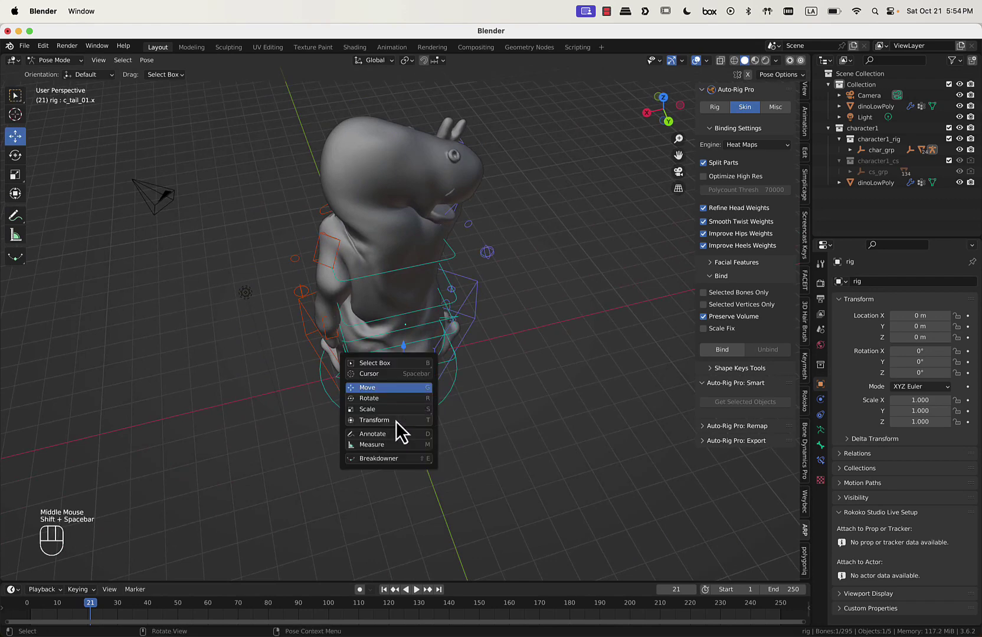
{"action": "left_click", "coordinate": [390, 399]}
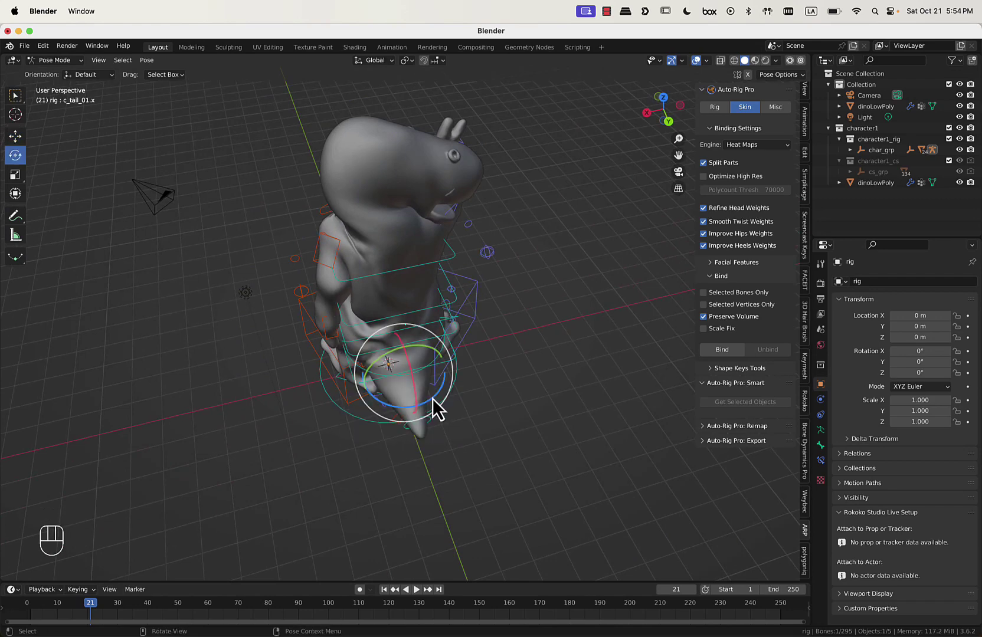
{"action": "left_click_drag", "start_coordinate": [436, 407], "coordinate": [462, 377]}
{"action": "middle_click_drag", "start_coordinate": [462, 378], "coordinate": [395, 425]}
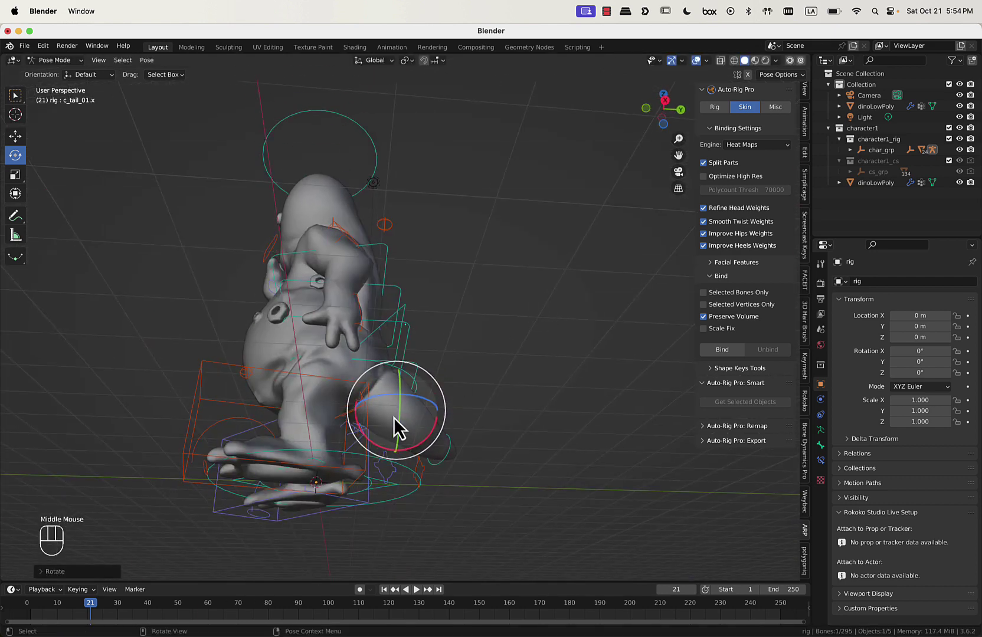
Try rotating the c_root.x controller near the tail base, check the pose from the front and clear the bone selection.
{"action": "left_click", "coordinate": [380, 414]}
{"action": "left_click_drag", "start_coordinate": [367, 400], "coordinate": [377, 421]}
{"action": "middle_click_drag", "start_coordinate": [377, 420], "coordinate": [506, 401]}
{"action": "scroll", "coordinate": [477, 450], "scroll_direction": "down", "scroll_amount": 1}
{"action": "scroll", "coordinate": [477, 450], "scroll_direction": "down", "scroll_amount": 1}
{"action": "scroll", "coordinate": [504, 407], "scroll_direction": "up", "scroll_amount": 3}
{"action": "scroll", "coordinate": [505, 407], "scroll_direction": "down", "scroll_amount": 2}
{"action": "left_click", "coordinate": [542, 187]}
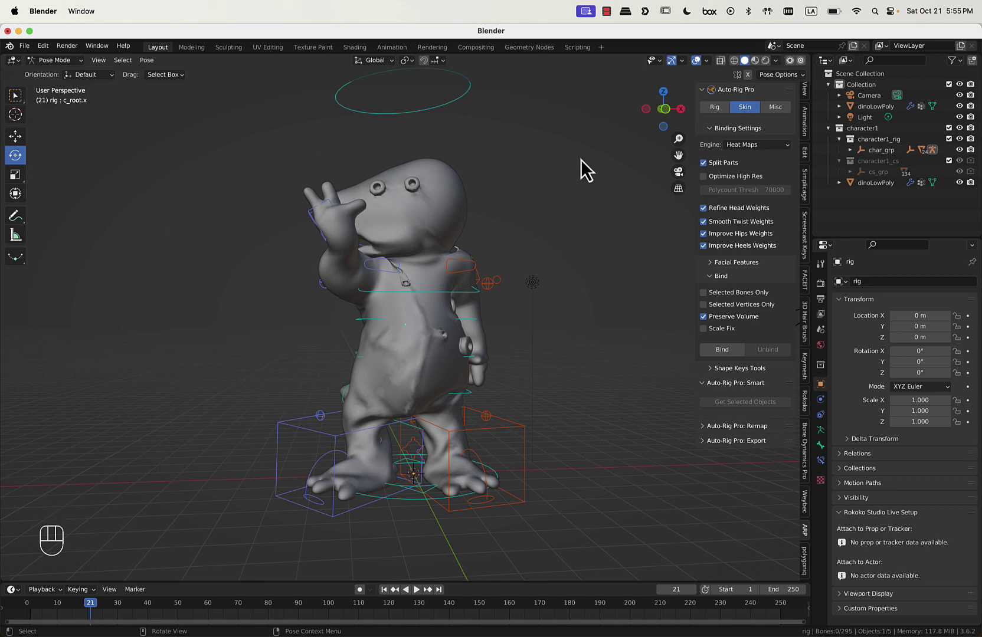
Display the viewport in Rendered shading and switch the rig from Pose Mode to Object Mode.
{"action": "left_click", "coordinate": [766, 61]}
{"action": "scroll", "coordinate": [541, 207], "scroll_direction": "down", "scroll_amount": 3}
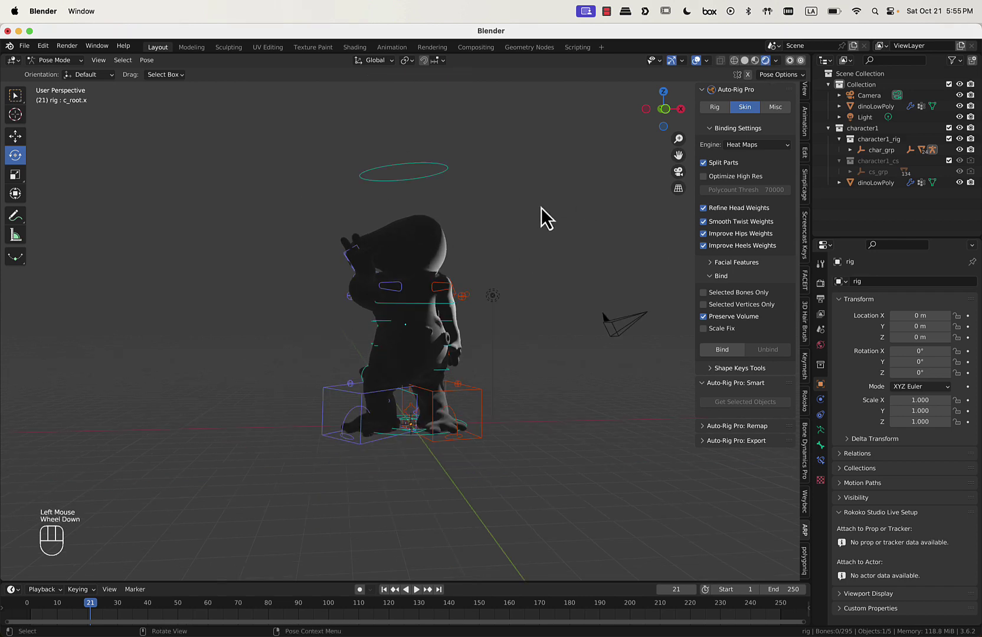
{"action": "scroll", "coordinate": [494, 299], "scroll_direction": "up", "scroll_amount": 2}
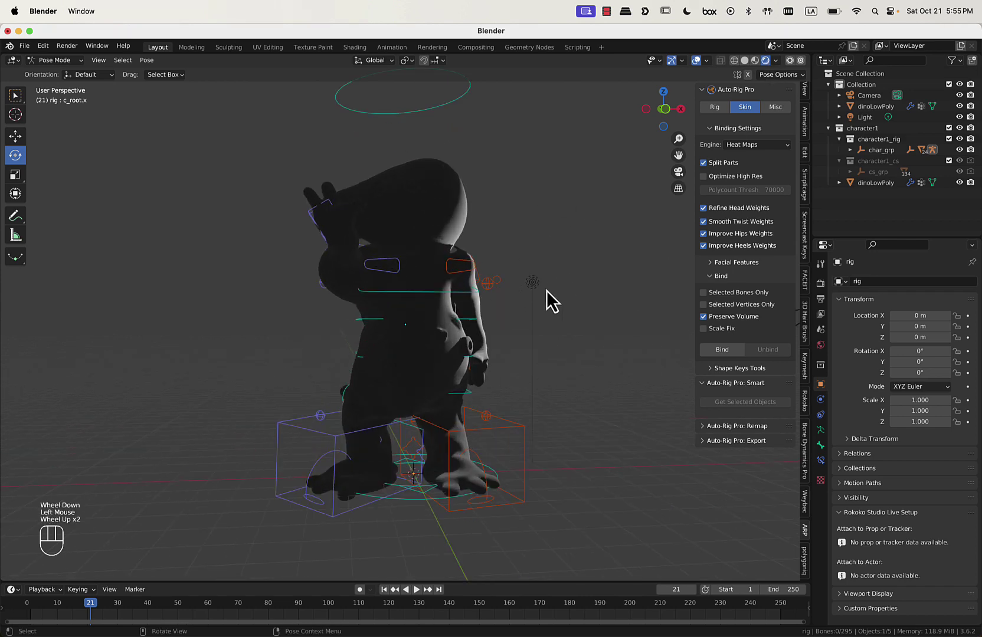
{"action": "left_click", "coordinate": [77, 60]}
{"action": "left_click", "coordinate": [57, 72]}
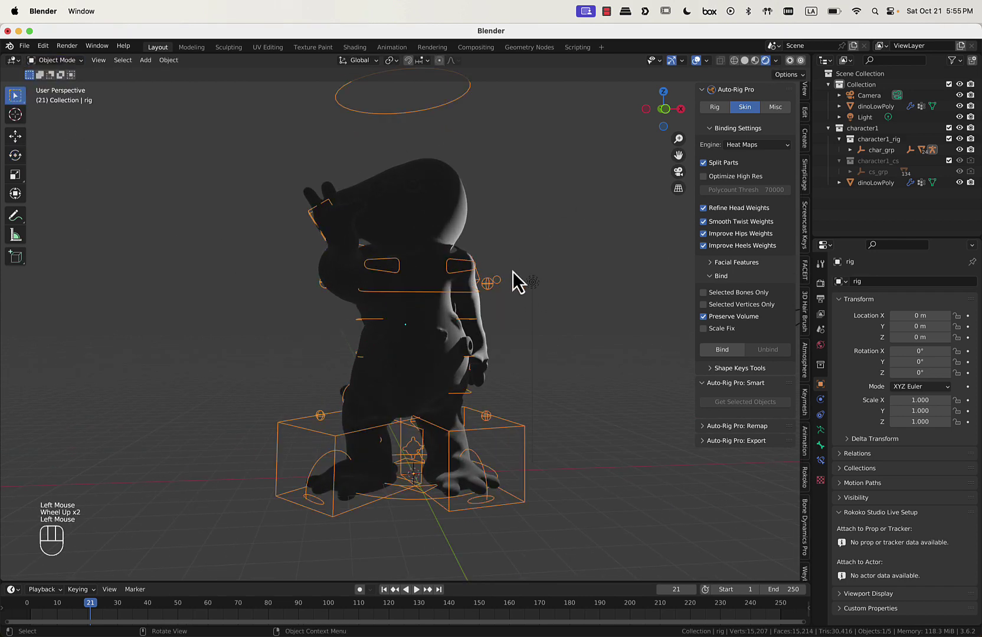
Move the light in front of and above the dinosaur, to about X 3.2 m, Y -4.7 m, Z 12 m.
{"action": "left_click", "coordinate": [524, 283]}
{"action": "key", "text": "g"}
{"action": "left_click", "coordinate": [519, 151]}
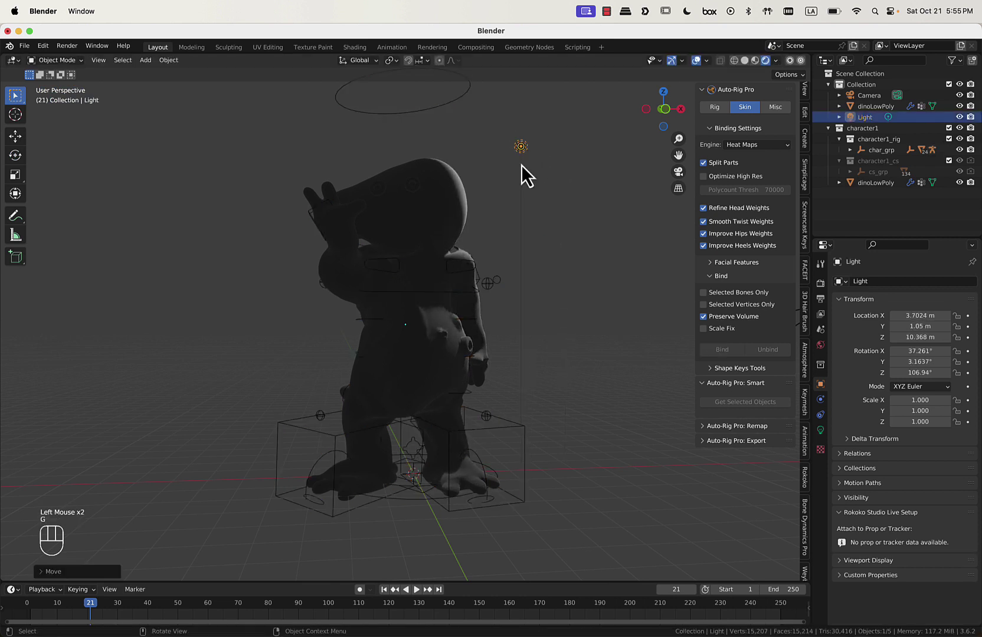
{"action": "scroll", "coordinate": [519, 171], "scroll_direction": "down", "scroll_amount": 2}
{"action": "middle_click_drag", "start_coordinate": [499, 256], "coordinate": [405, 252]}
{"action": "key", "text": "g"}
{"action": "left_click", "coordinate": [600, 247]}
{"action": "scroll", "coordinate": [413, 259], "scroll_direction": "up", "scroll_amount": 3}
{"action": "key", "text": "g"}
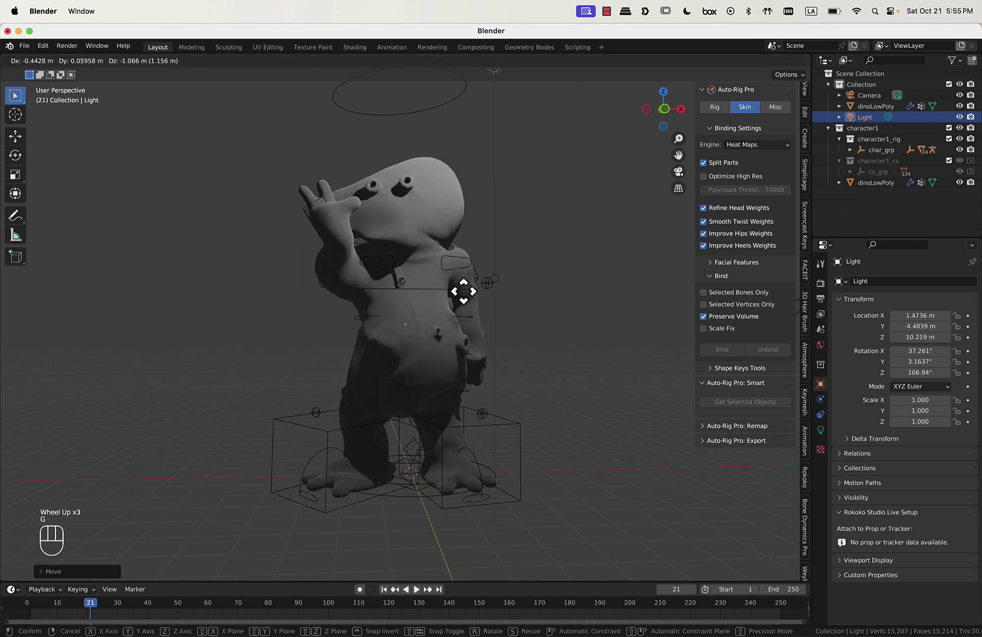
{"action": "left_click", "coordinate": [542, 227]}
{"action": "scroll", "coordinate": [524, 233], "scroll_direction": "down", "scroll_amount": 2}
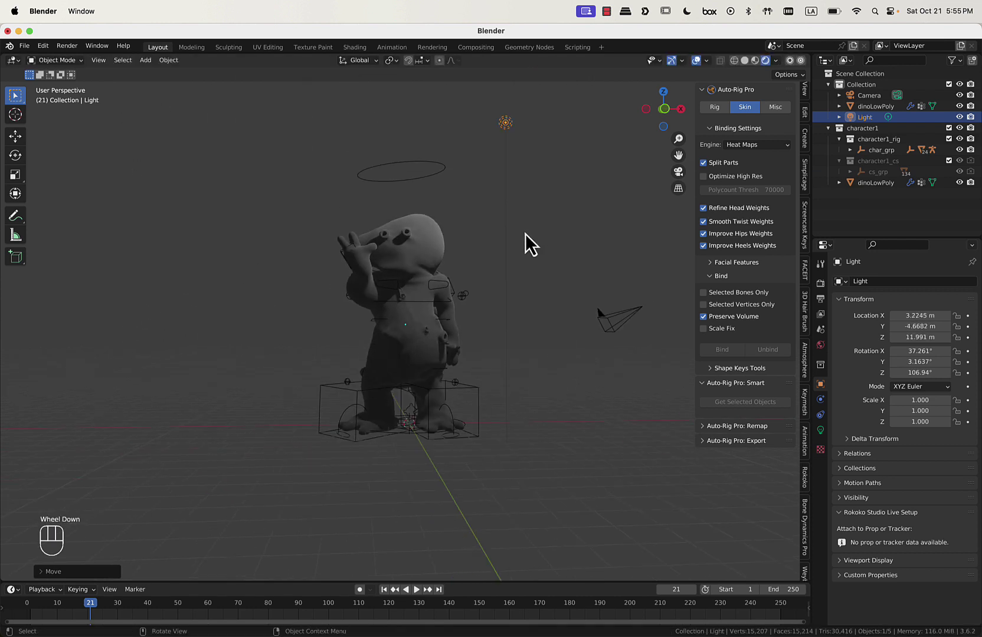
Duplicate the light and place the copy on the dinosaur's other side at about X -6.3 m, Y -3.8 m, Z 8.8 m.
{"action": "key", "text": "shift+d"}
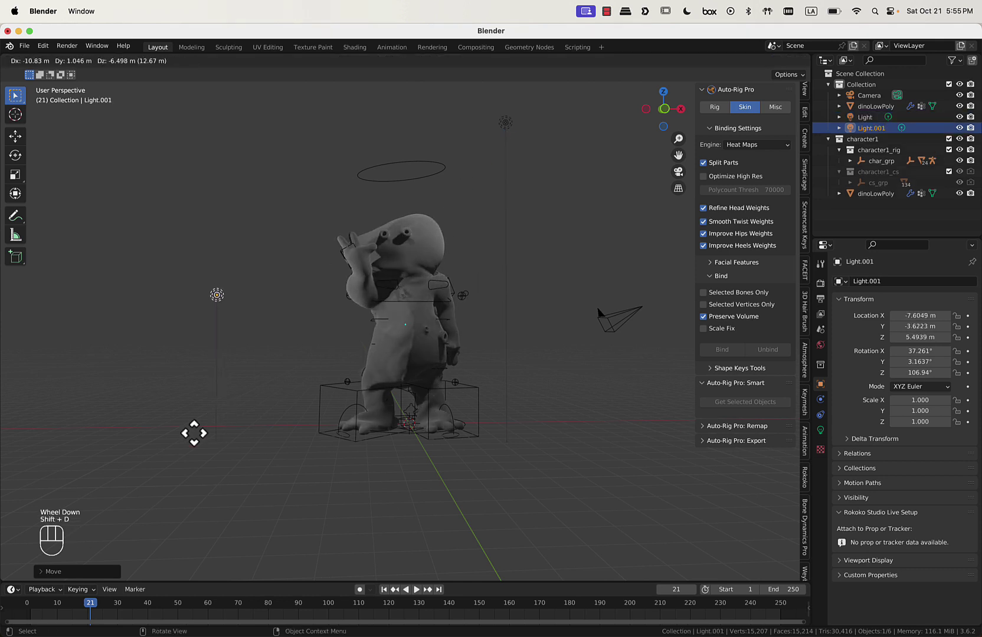
{"action": "left_click", "coordinate": [178, 452]}
{"action": "scroll", "coordinate": [192, 441], "scroll_direction": "up", "scroll_amount": 2}
{"action": "key", "text": "g"}
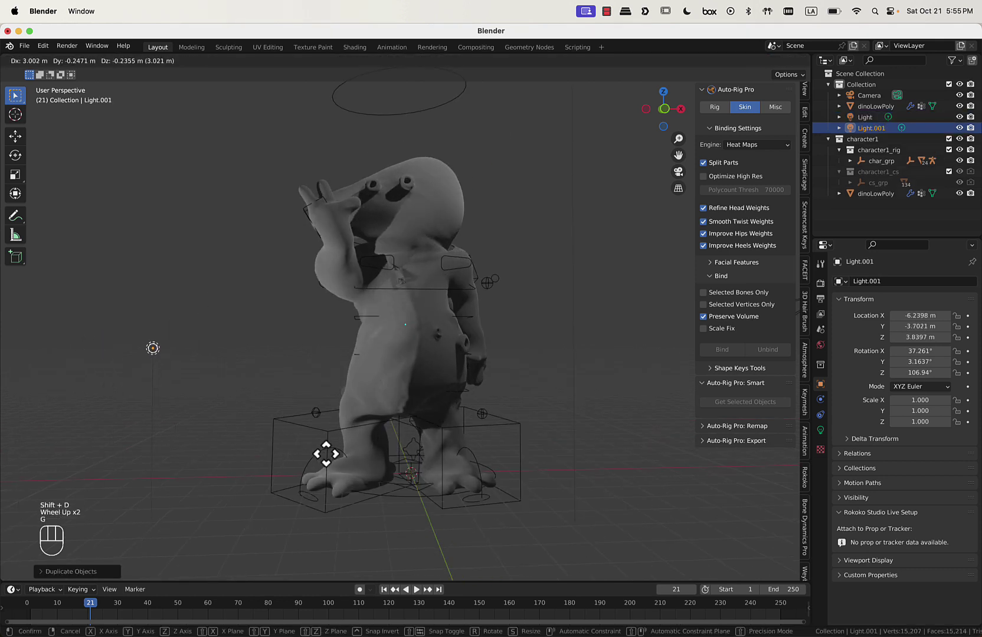
{"action": "left_click", "coordinate": [344, 465]}
{"action": "key", "text": "g"}
{"action": "left_click", "coordinate": [333, 240]}
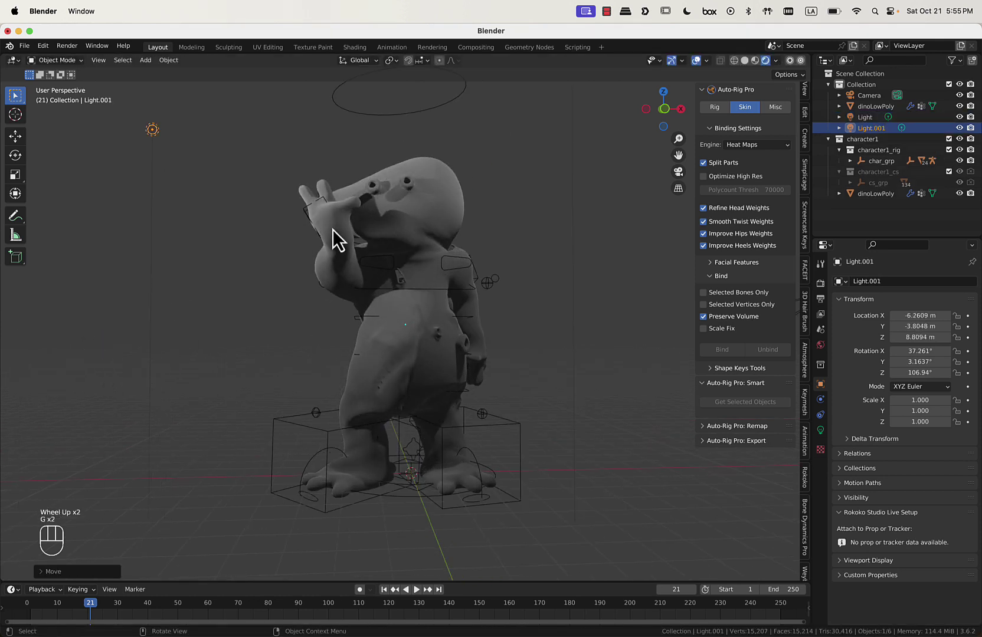
Switch the viewport to Material Preview shading and set the environment's World Opacity to 1.000.
{"action": "left_click", "coordinate": [755, 60]}
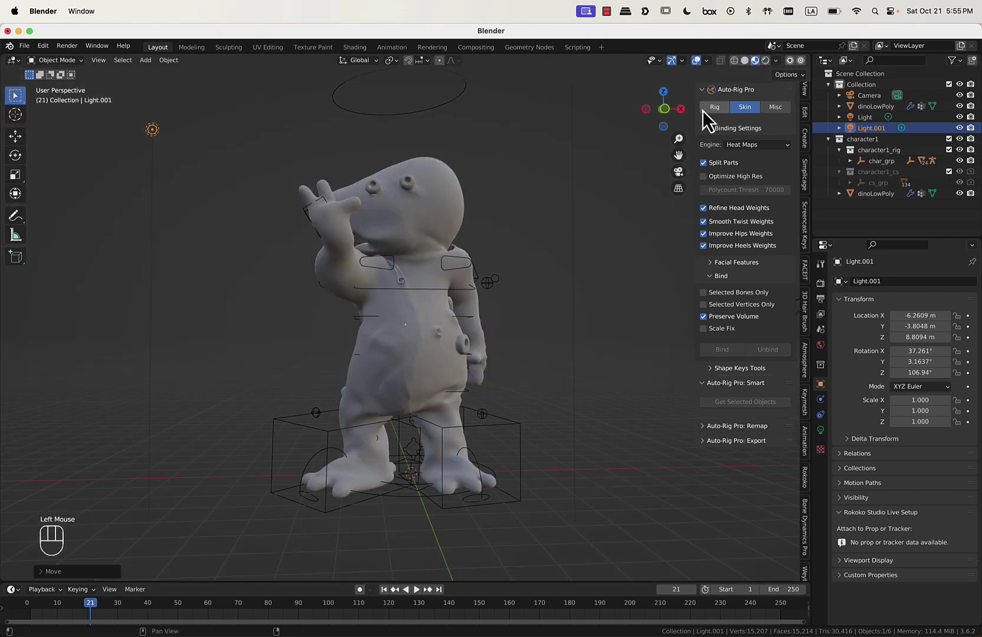
{"action": "left_click", "coordinate": [776, 60]}
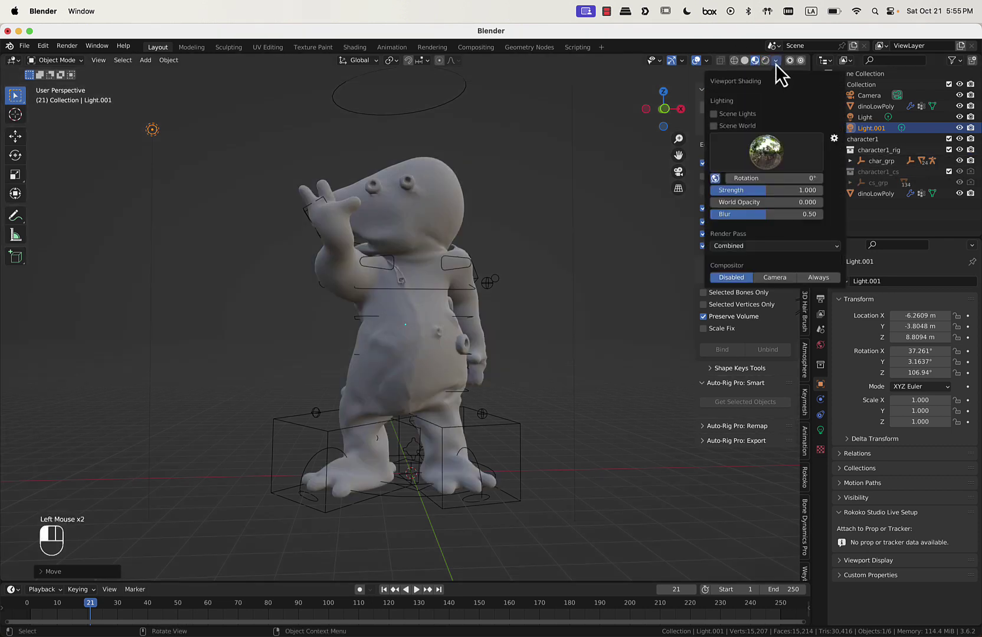
{"action": "left_click_drag", "start_coordinate": [753, 201], "coordinate": [824, 205]}
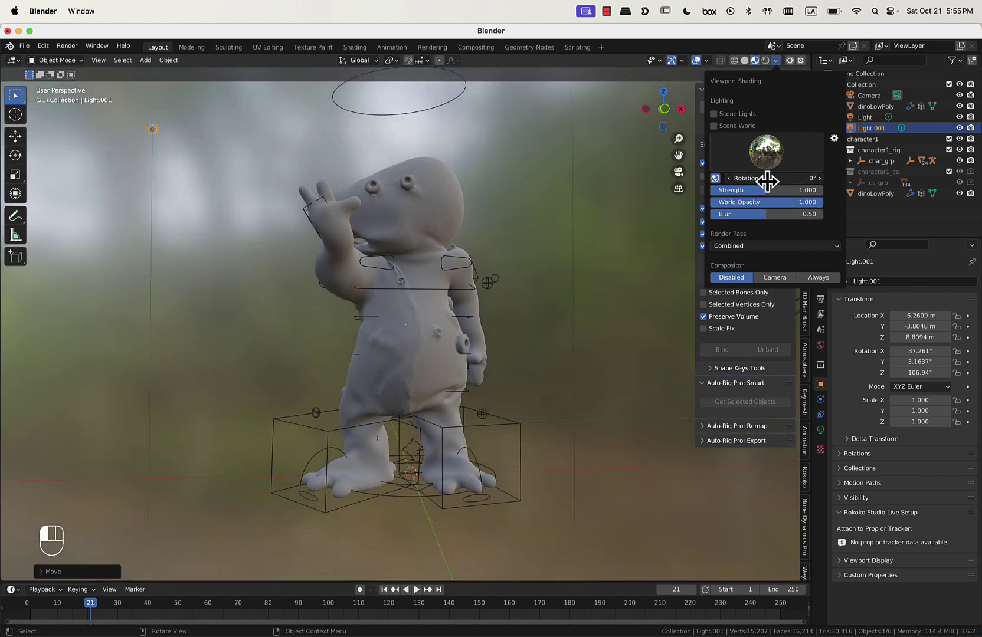
Rotate the preview environment and adjust its blur for a better background, and select the dinosaur mesh.
{"action": "mouse_move", "coordinate": [767, 178]}
{"action": "left_mouse_down"}
{"action": "mouse_move", "coordinate": [922, 166]}
{"action": "mouse_move", "coordinate": [974, 150]}
{"action": "mouse_move", "coordinate": [973, 142]}
{"action": "mouse_move", "coordinate": [819, 144]}
{"action": "mouse_move", "coordinate": [754, 230]}
{"action": "mouse_move", "coordinate": [776, 213]}
{"action": "mouse_move", "coordinate": [653, 236]}
{"action": "left_mouse_up"}
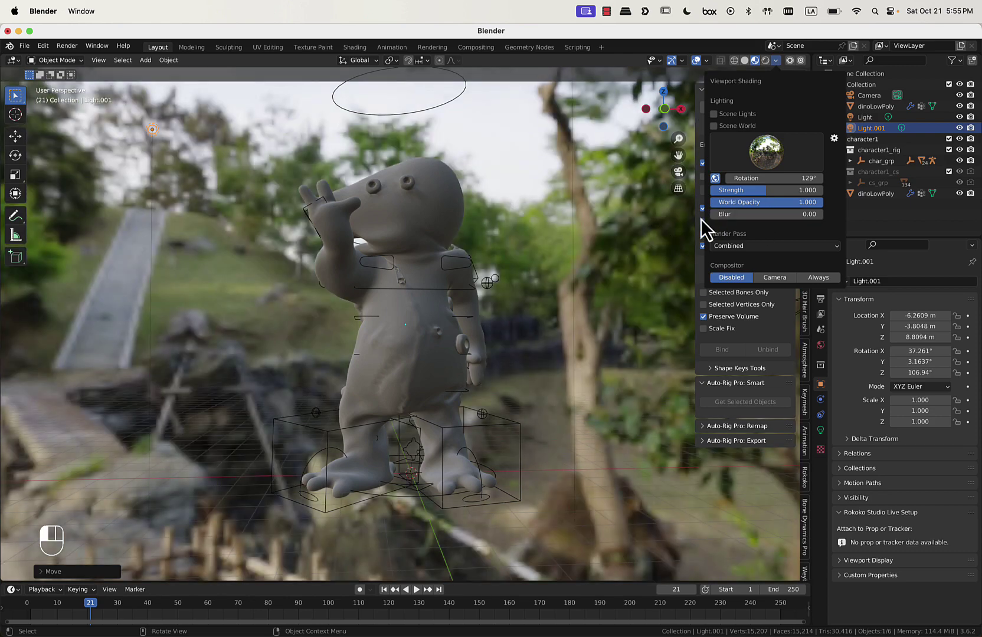
{"action": "mouse_move", "coordinate": [774, 176]}
{"action": "left_mouse_down"}
{"action": "mouse_move", "coordinate": [755, 175]}
{"action": "mouse_move", "coordinate": [974, 154]}
{"action": "mouse_move", "coordinate": [244, 167]}
{"action": "mouse_move", "coordinate": [518, 178]}
{"action": "mouse_move", "coordinate": [604, 158]}
{"action": "left_mouse_up"}
{"action": "middle_click_drag", "start_coordinate": [517, 258], "coordinate": [425, 286]}
{"action": "left_click", "coordinate": [420, 299]}
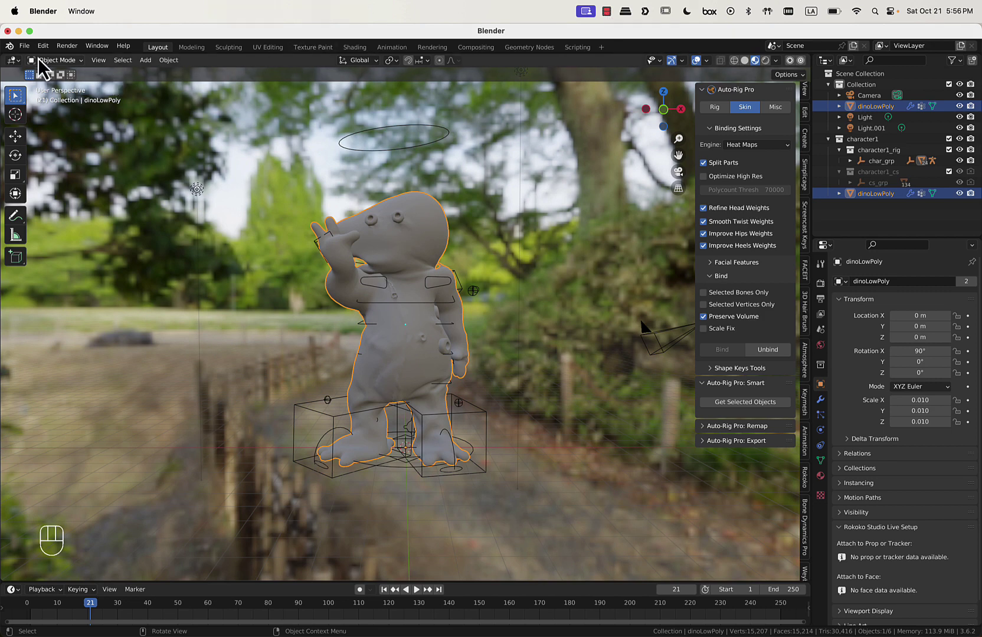
Save the project in the Desktop's dinoCorporeal folder, naming the file with the author's name followed by _dinoCorporeal.
{"action": "left_click", "coordinate": [27, 48]}
{"action": "left_click", "coordinate": [60, 121]}
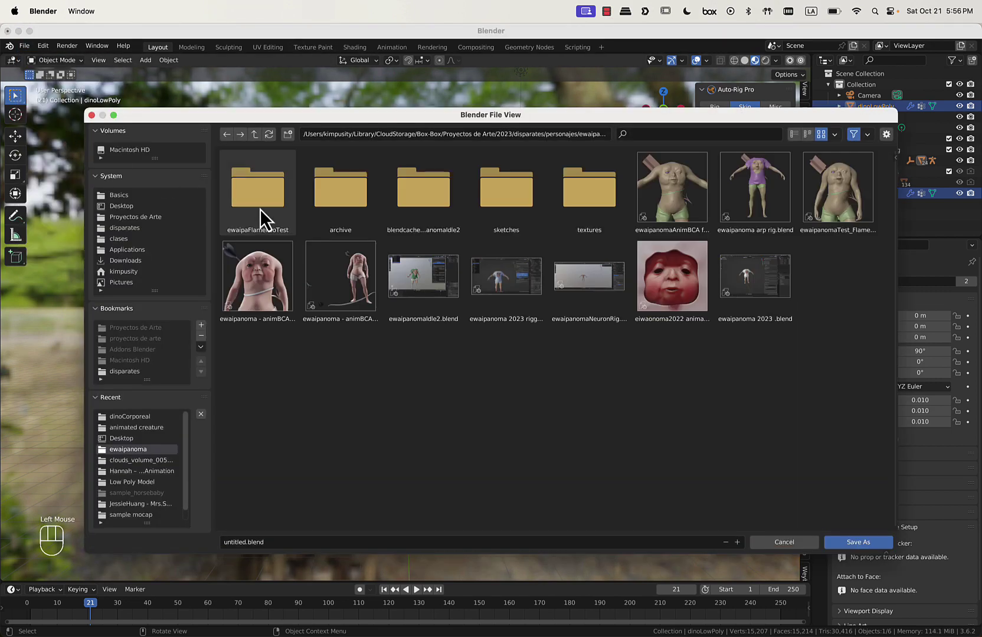
{"action": "left_click", "coordinate": [149, 206]}
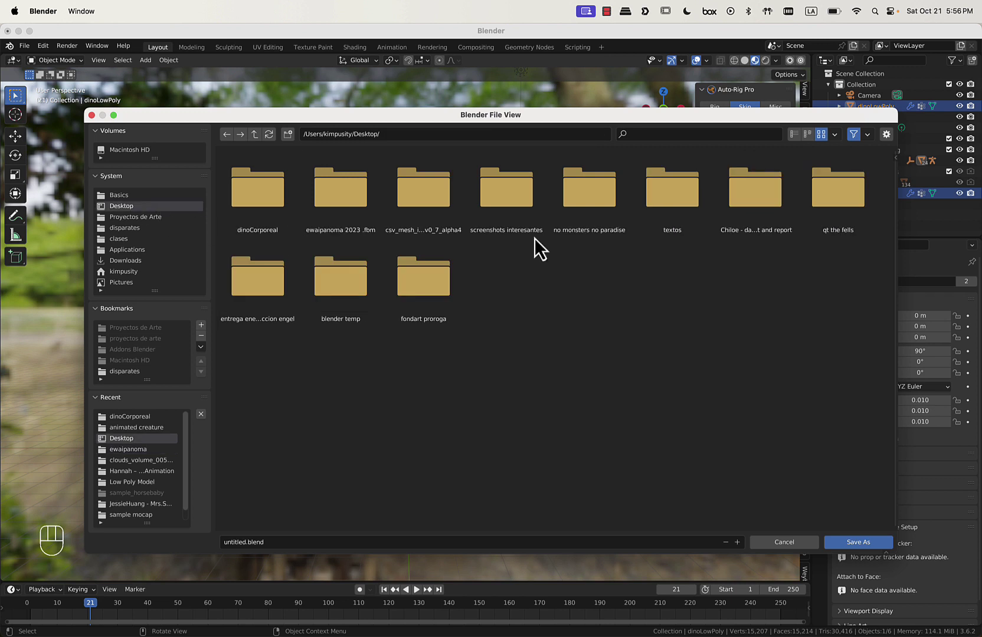
{"action": "double_click", "coordinate": [269, 199]}
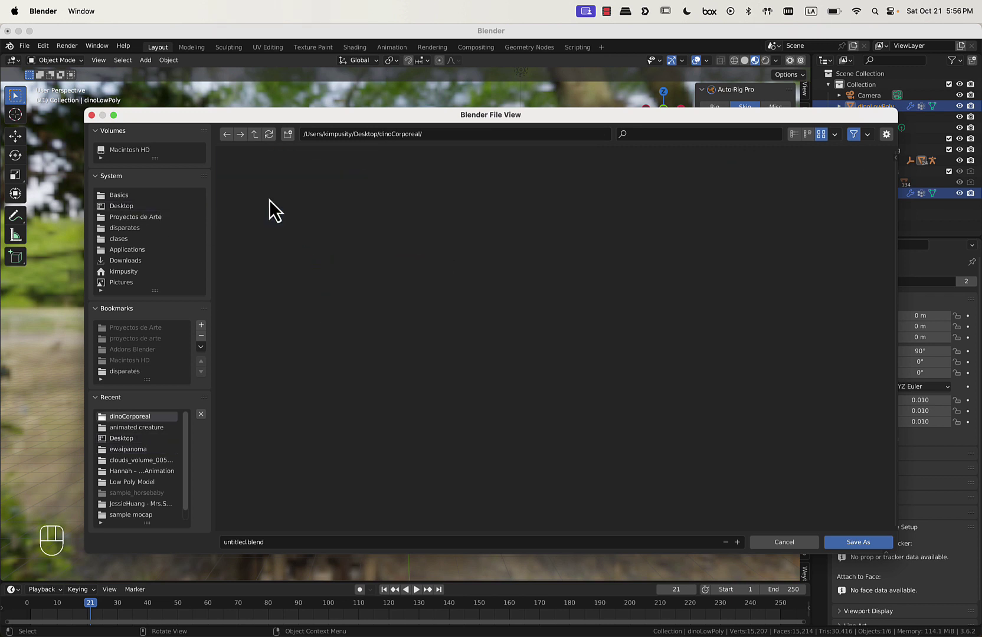
{"action": "left_click", "coordinate": [359, 539]}
{"action": "type", "text": "ceaCristobal_dinoCorporea"}
{"action": "left_click", "coordinate": [852, 548]}
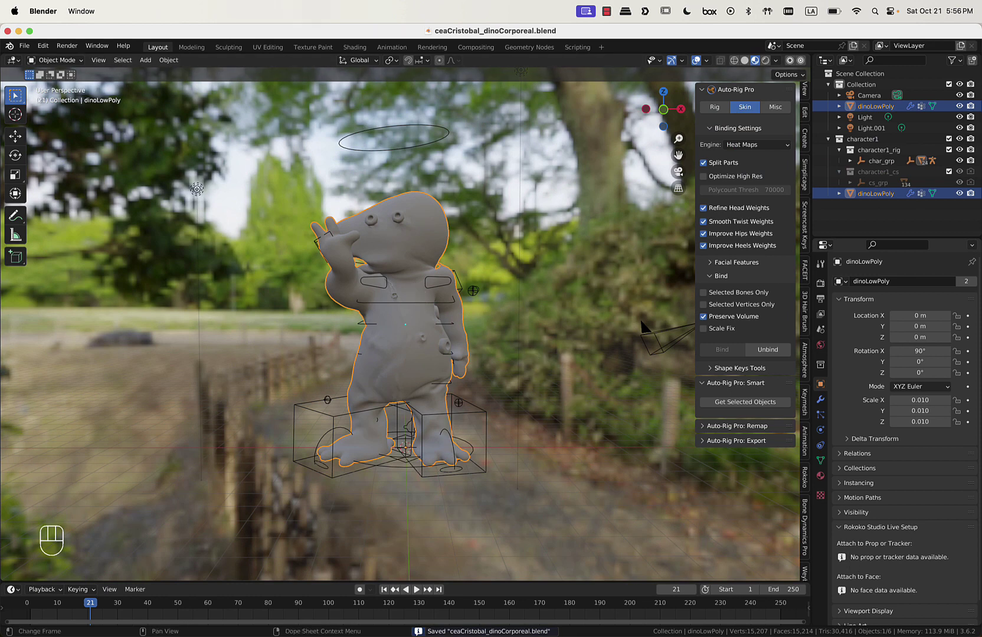
Switch to Finder and examine the class folder America Imaginaria Fall23 > unit ii - monstrous races > animated creature, and close the window.
{"action": "mouse_move", "coordinate": [319, 633]}
{"action": "left_click", "coordinate": [146, 632]}
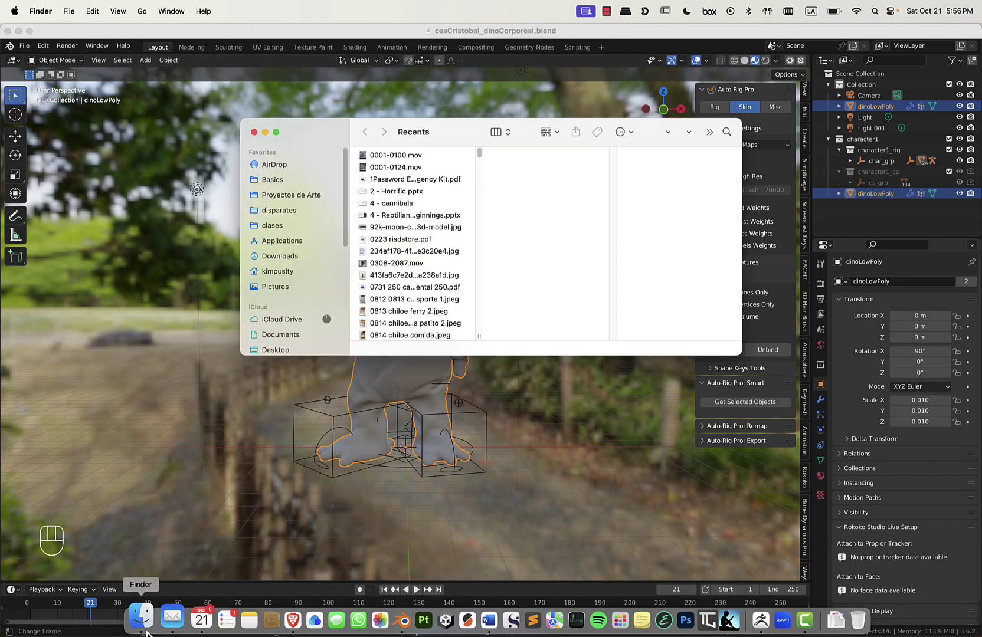
{"action": "left_click", "coordinate": [281, 239]}
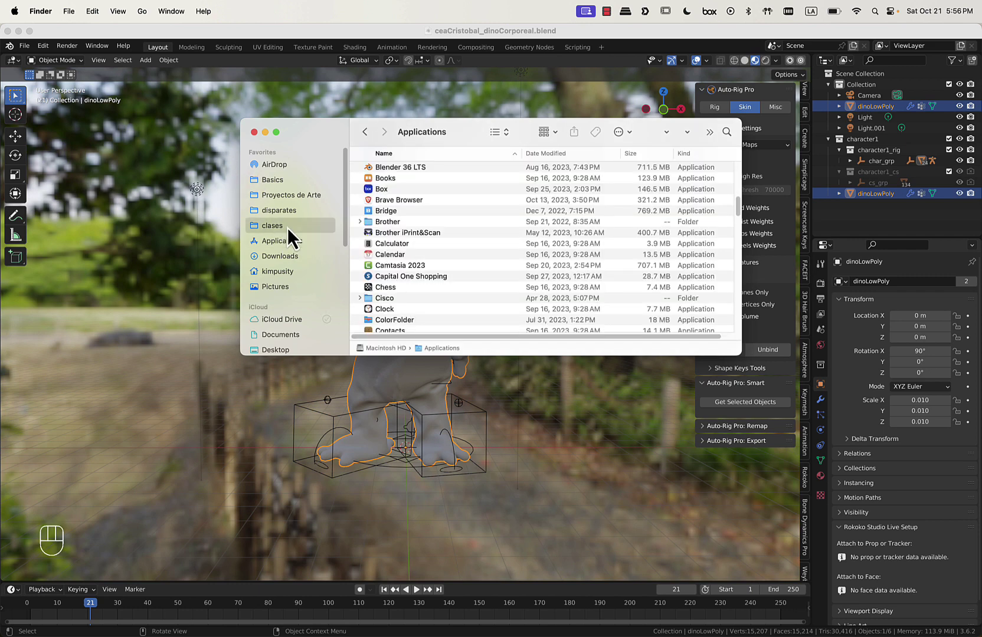
{"action": "left_click", "coordinate": [288, 226]}
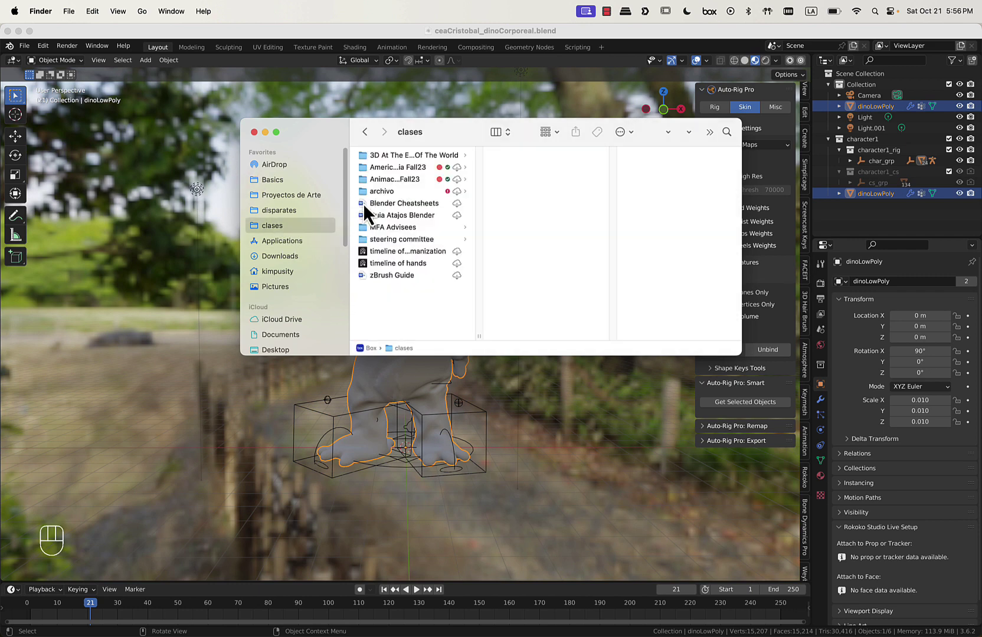
{"action": "left_click", "coordinate": [404, 169]}
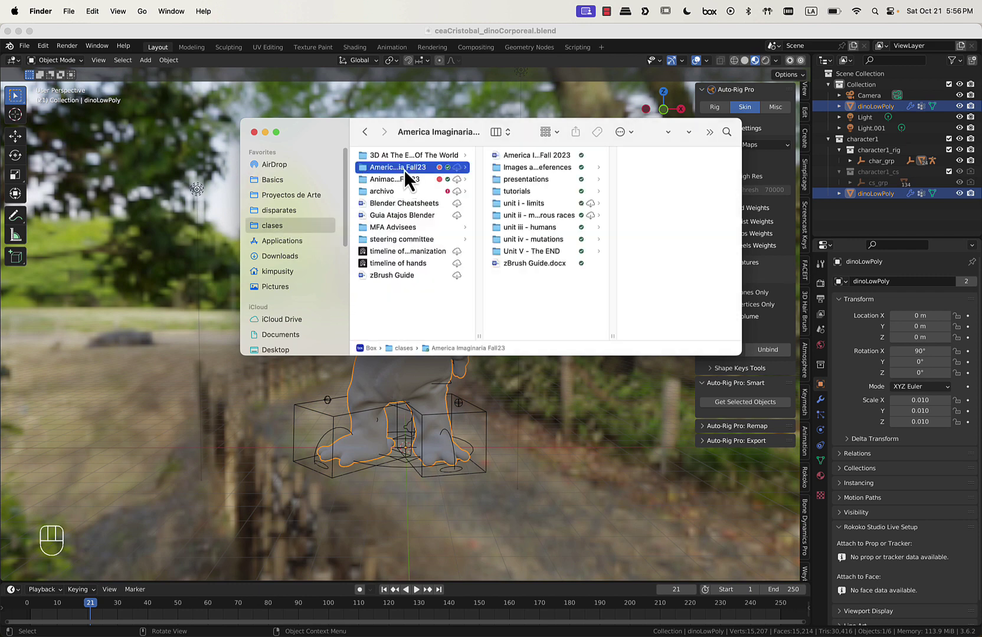
{"action": "left_click", "coordinate": [548, 216]}
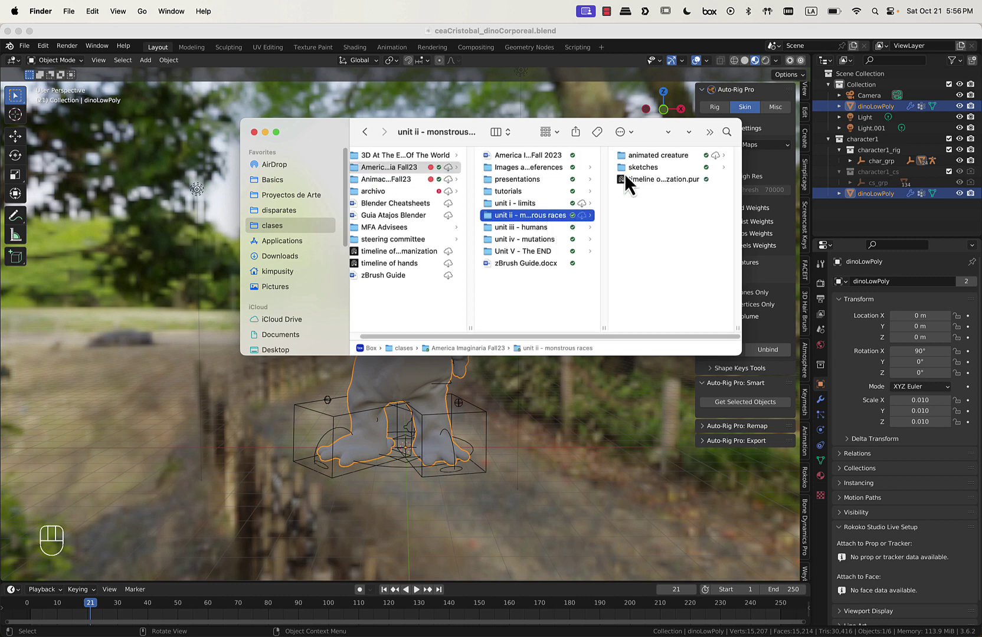
{"action": "left_click", "coordinate": [654, 155]}
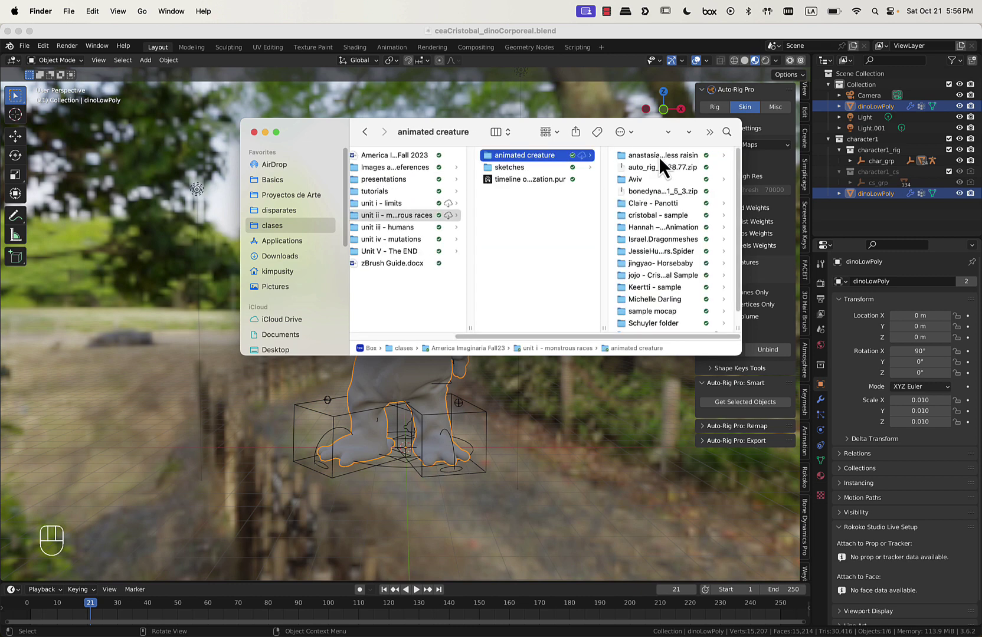
{"action": "scroll", "coordinate": [660, 227], "scroll_direction": "down", "scroll_amount": 1}
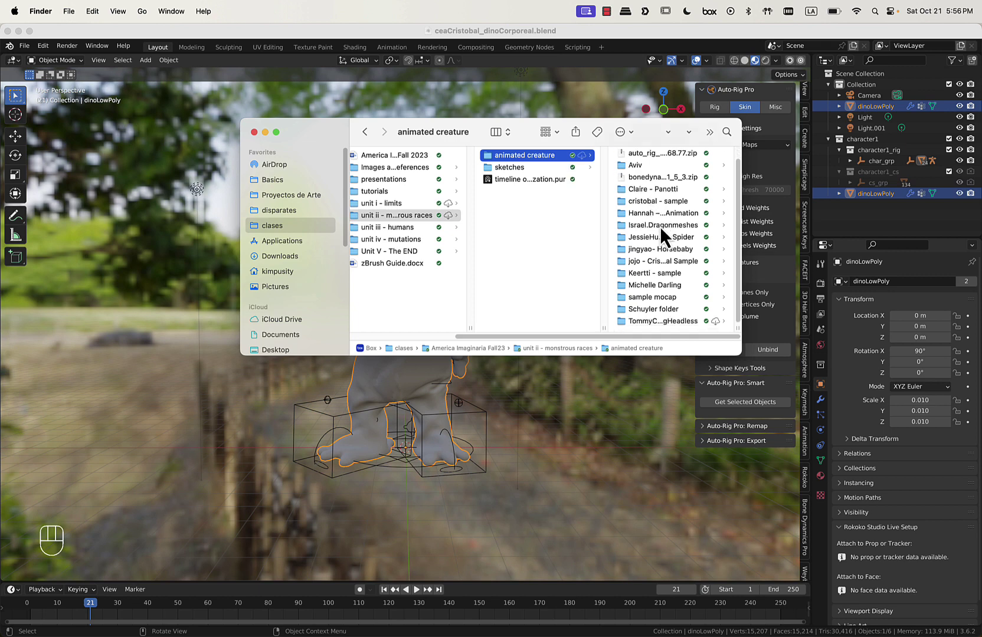
{"action": "scroll", "coordinate": [660, 227], "scroll_direction": "up", "scroll_amount": 1}
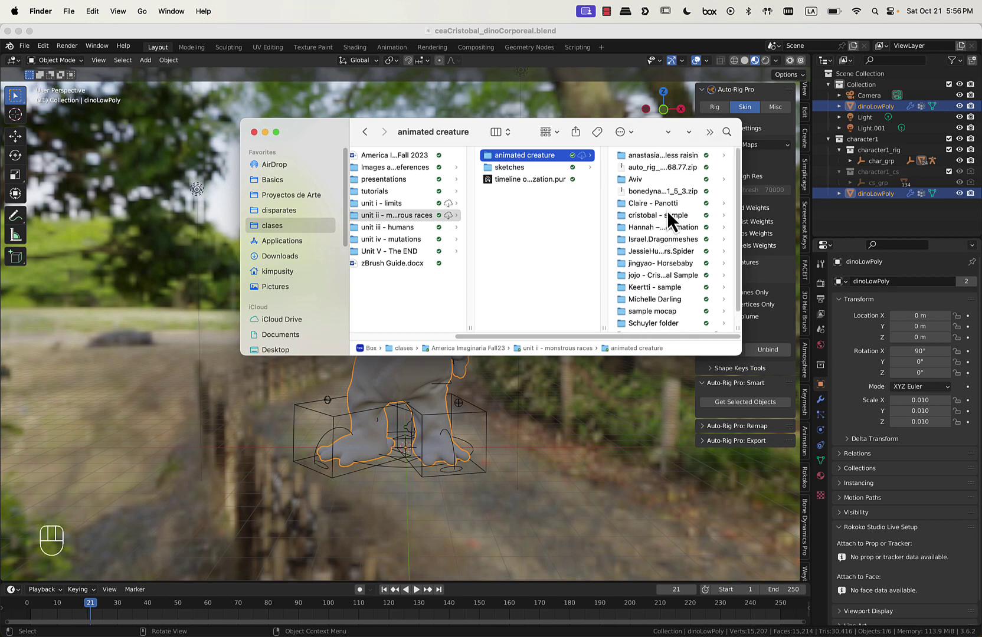
{"action": "scroll", "coordinate": [662, 204], "scroll_direction": "down", "scroll_amount": 1}
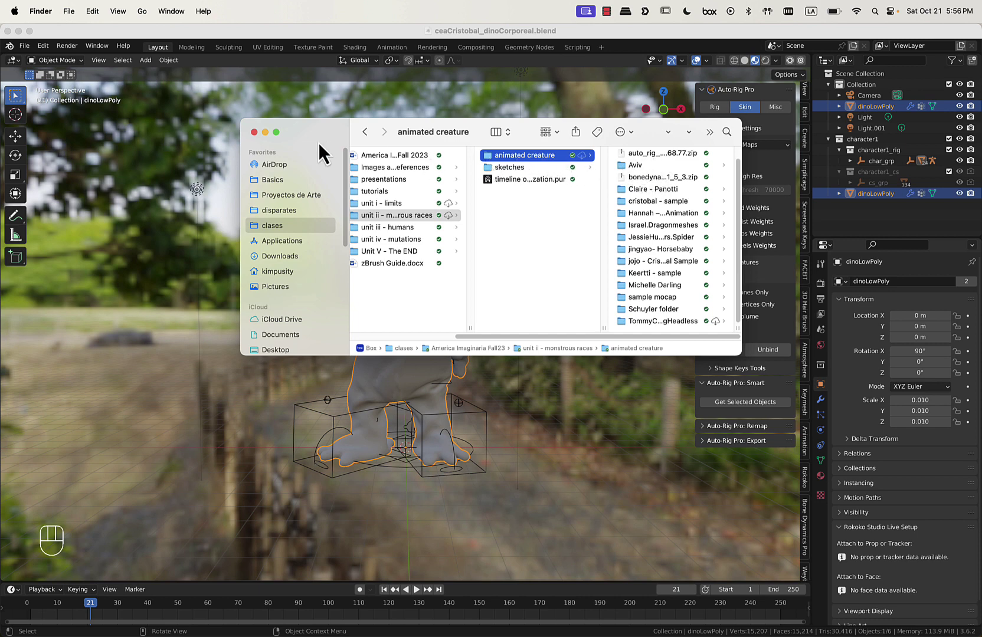
{"action": "left_click", "coordinate": [253, 132]}
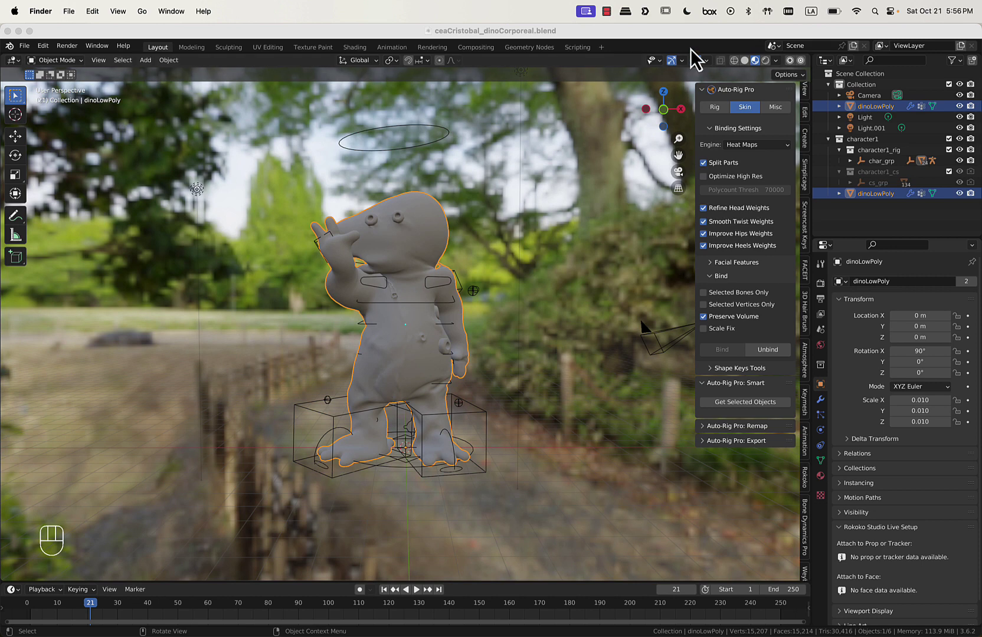
Change the dinoLowPoly material's Base Color to a muted reddish brown.
{"action": "left_click", "coordinate": [820, 475]}
{"action": "left_click", "coordinate": [917, 444]}
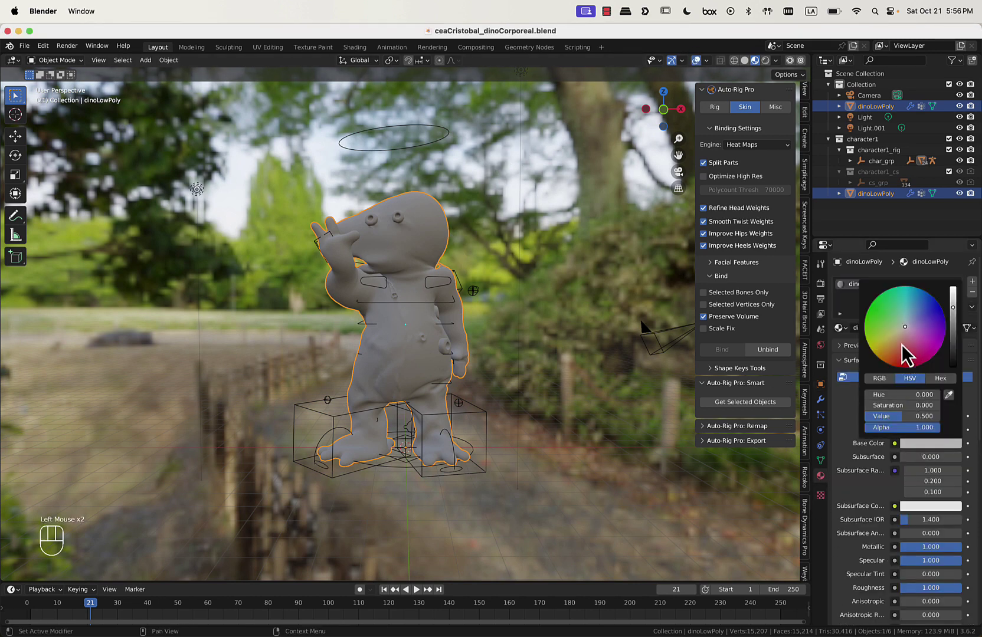
{"action": "left_click", "coordinate": [895, 365]}
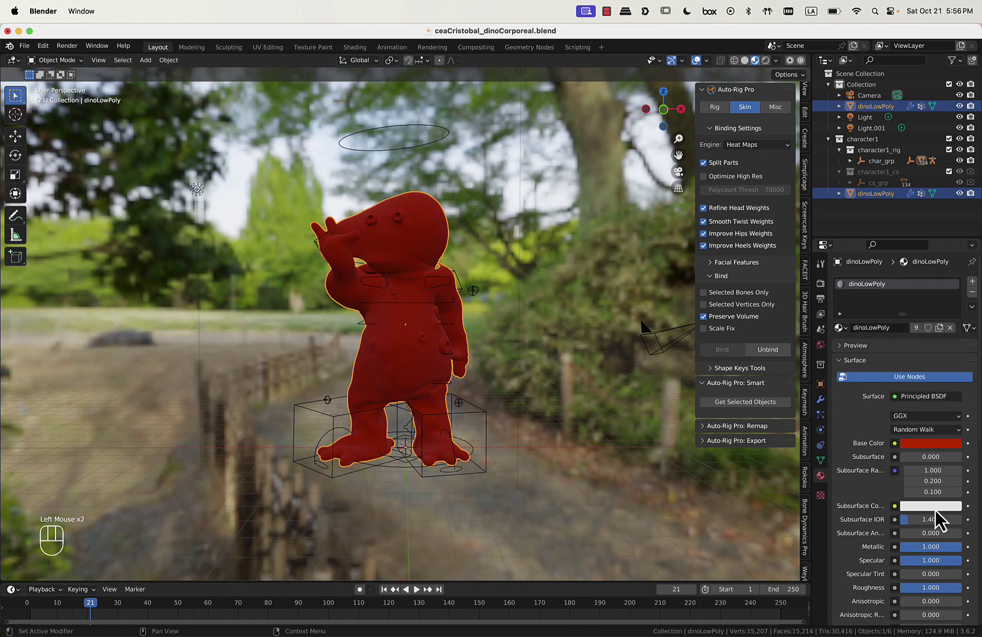
{"action": "left_click", "coordinate": [943, 443]}
{"action": "left_click", "coordinate": [911, 355]}
{"action": "mouse_move", "coordinate": [913, 359]}
{"action": "left_mouse_down"}
{"action": "mouse_move", "coordinate": [898, 342]}
{"action": "mouse_move", "coordinate": [901, 351]}
{"action": "left_mouse_up"}
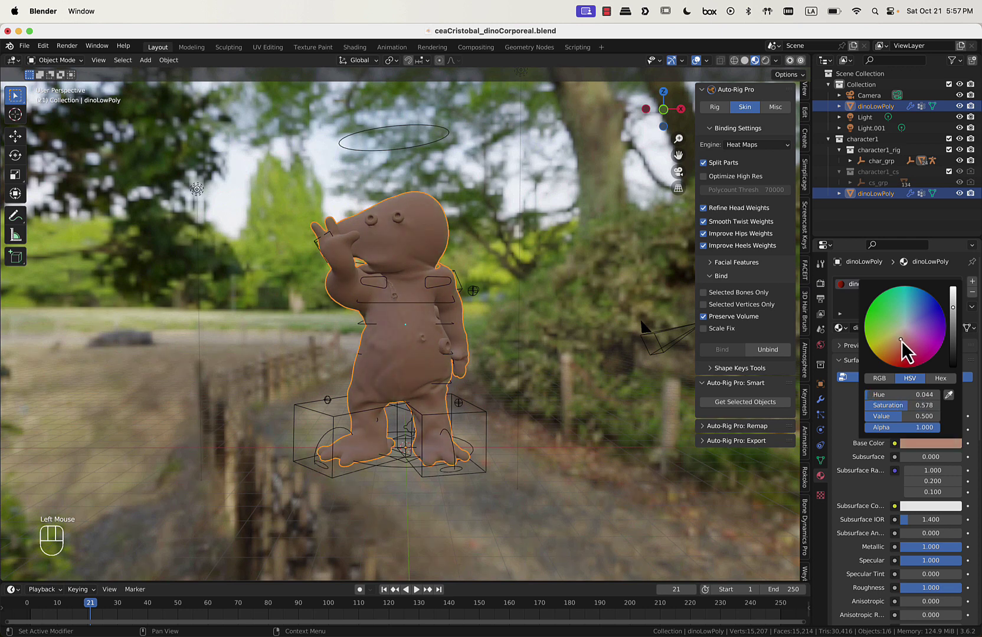
Set the material's Subsurface Color to red and its Subsurface amount to 0.439.
{"action": "left_click", "coordinate": [920, 506]}
{"action": "left_click", "coordinate": [901, 416]}
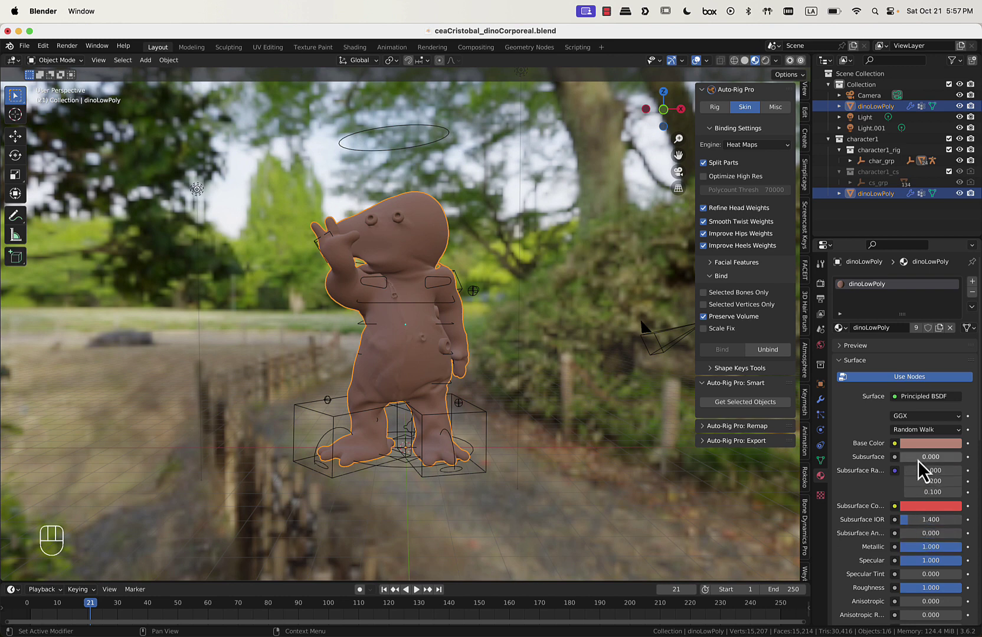
{"action": "left_click_drag", "start_coordinate": [922, 457], "coordinate": [865, 438]}
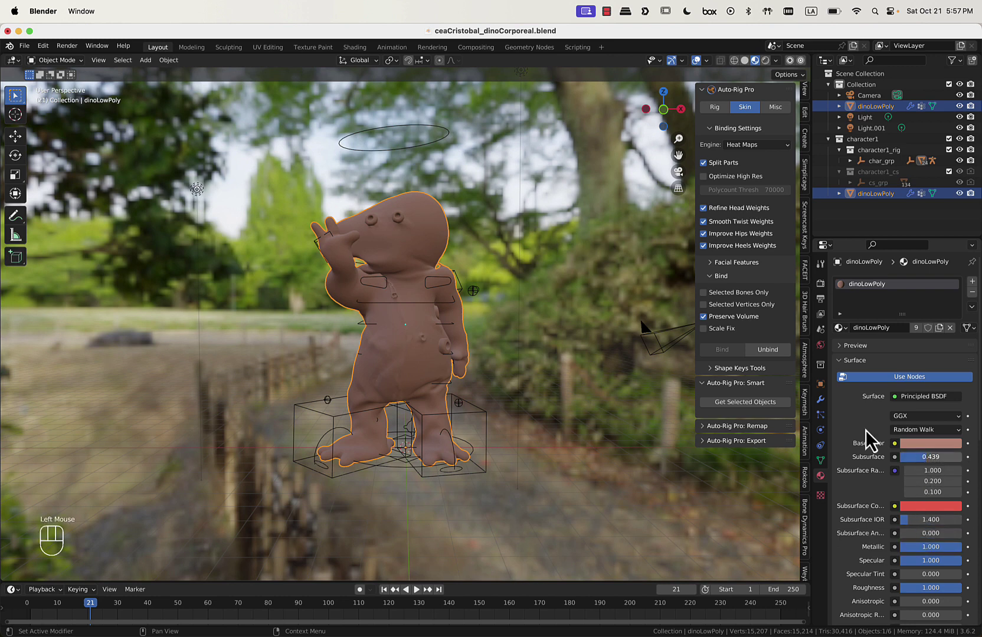
{"action": "scroll", "coordinate": [485, 240], "scroll_direction": "up", "scroll_amount": 2}
{"action": "scroll", "coordinate": [484, 240], "scroll_direction": "down", "scroll_amount": 2}
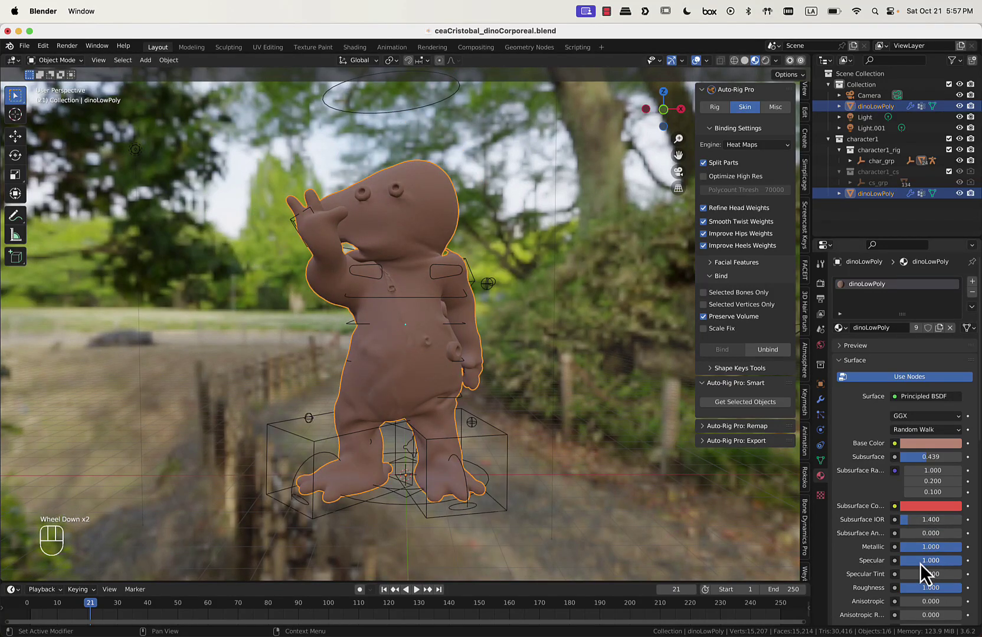
Lower the material's Roughness to 0.447 and check the glossier dinosaur from another angle.
{"action": "mouse_move", "coordinate": [932, 590]}
{"action": "left_mouse_down"}
{"action": "mouse_move", "coordinate": [854, 588]}
{"action": "mouse_move", "coordinate": [926, 589]}
{"action": "left_mouse_up"}
{"action": "scroll", "coordinate": [504, 286], "scroll_direction": "up", "scroll_amount": 1}
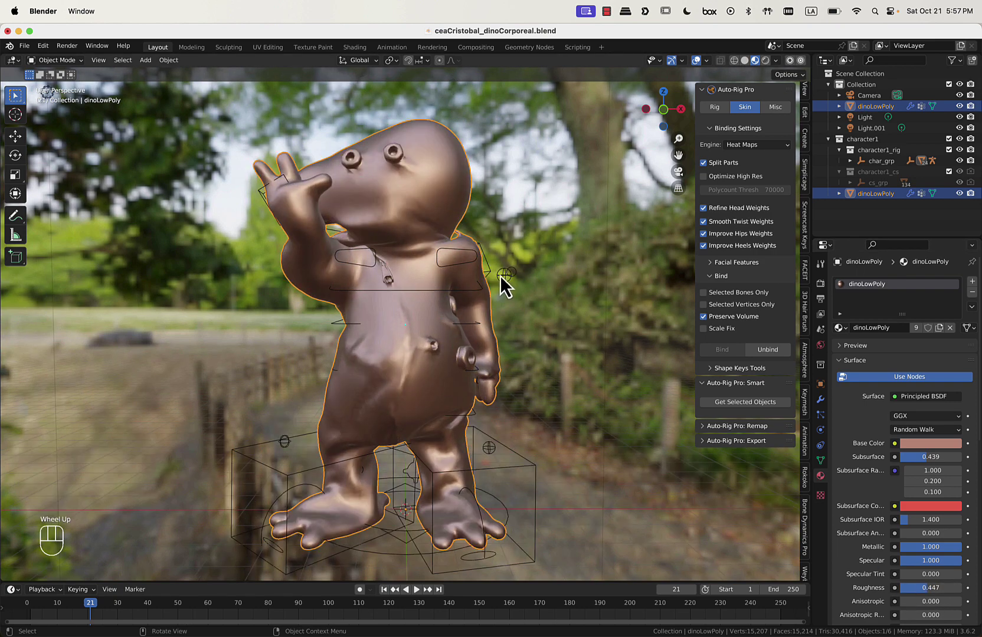
{"action": "middle_click_drag", "start_coordinate": [500, 277], "coordinate": [539, 288]}
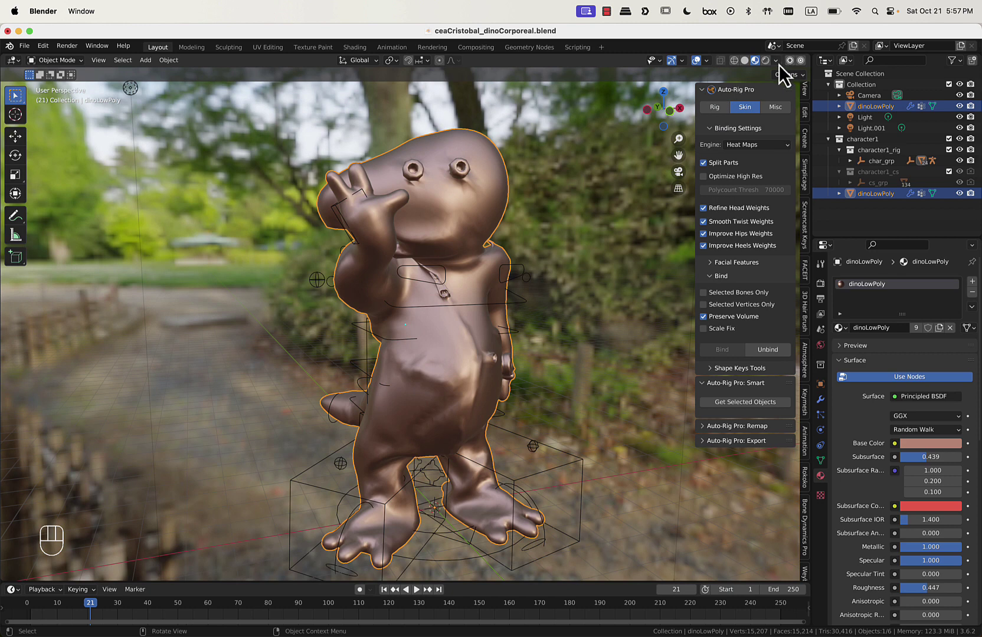
{"action": "scroll", "coordinate": [566, 235], "scroll_direction": "down", "scroll_amount": 2}
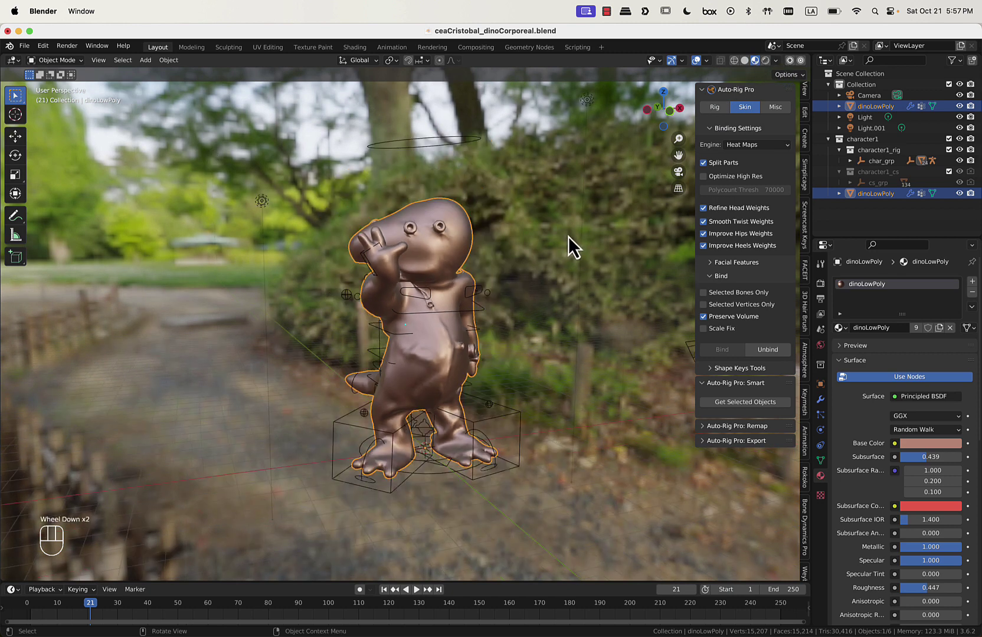